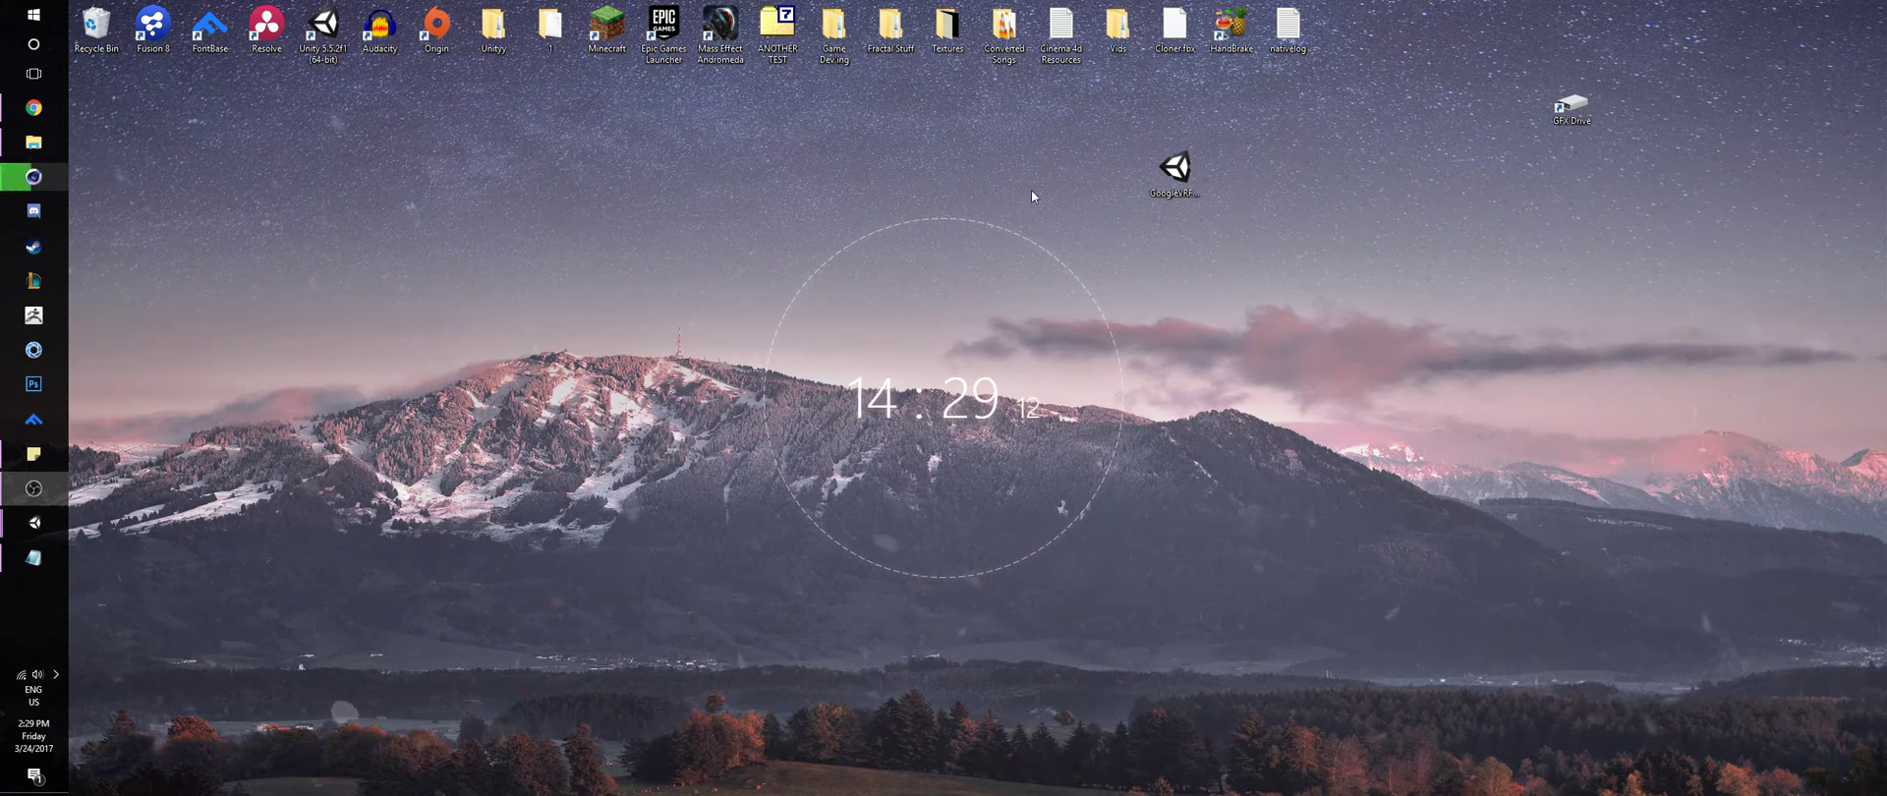
Bring Chrome back up and look over the MAXON Cinema 4D overview page
{"action": "left_click", "coordinate": [14, 118]}
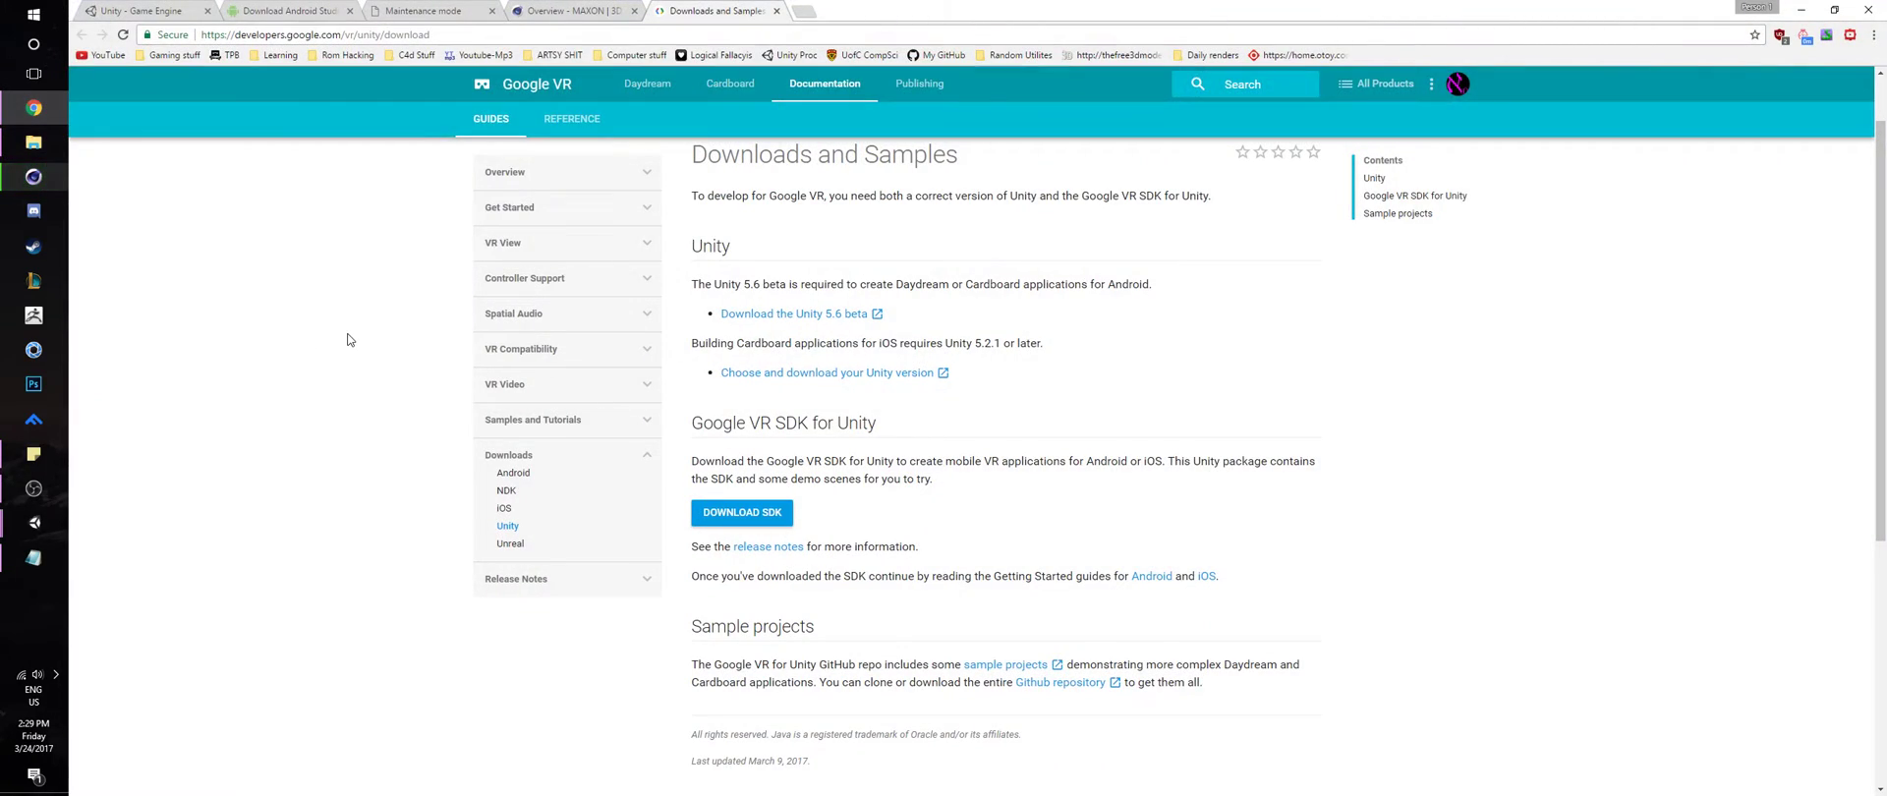
{"action": "scroll", "coordinate": [333, 401], "scroll_direction": "up", "scroll_amount": 1}
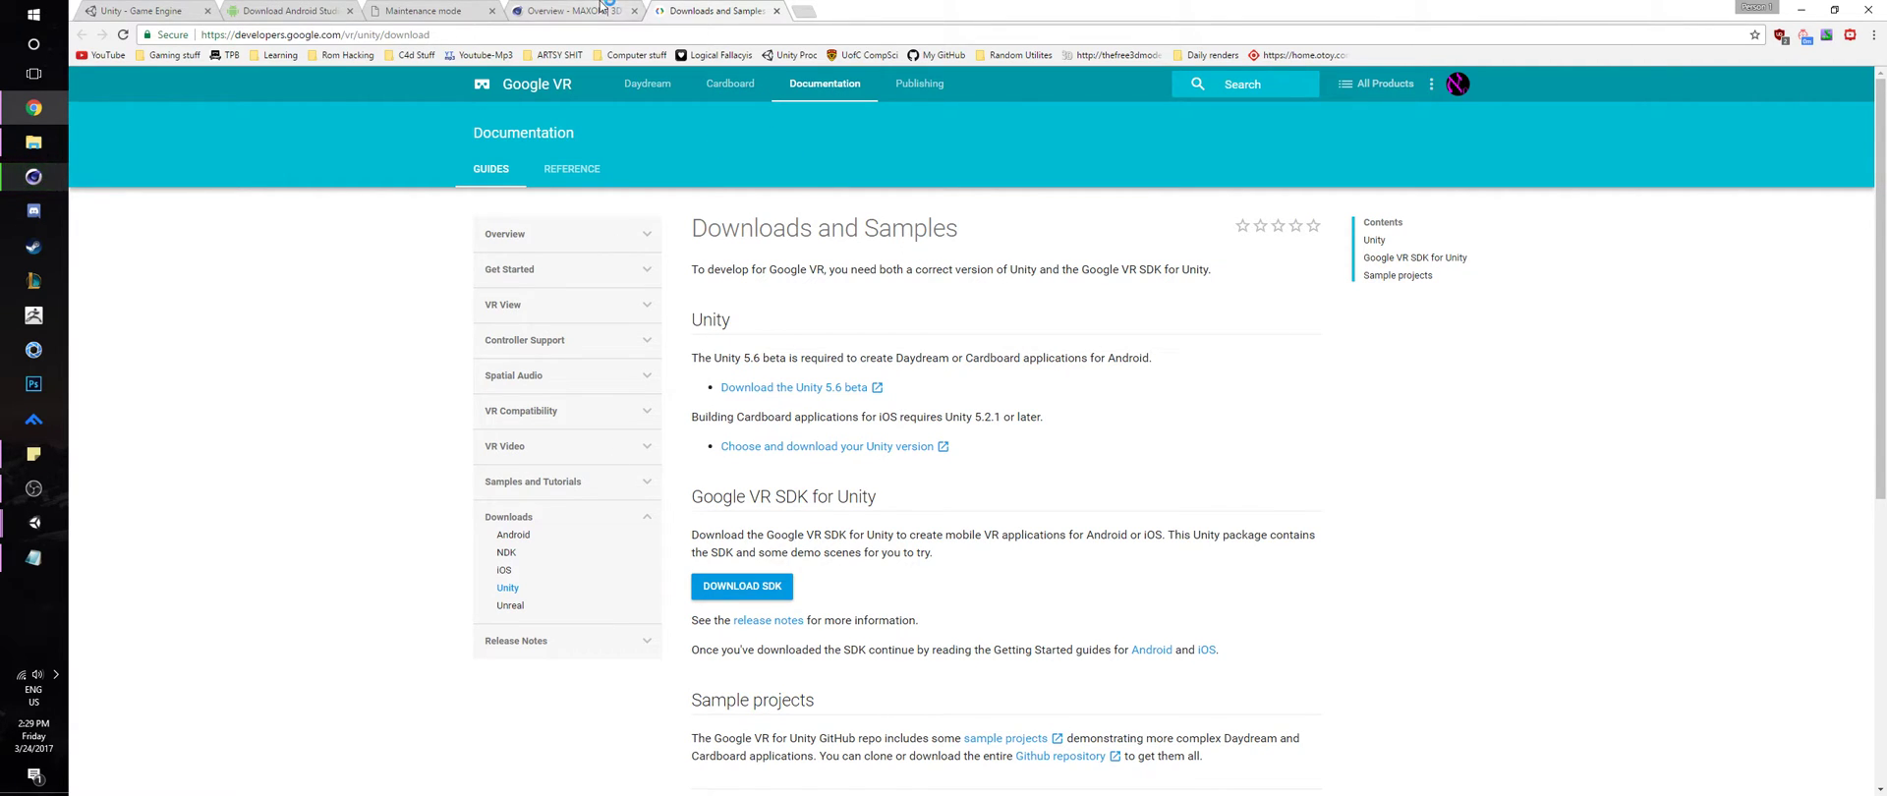
{"action": "left_click", "coordinate": [601, 8]}
{"action": "scroll", "coordinate": [947, 481], "scroll_direction": "down", "scroll_amount": 3}
{"action": "scroll", "coordinate": [947, 478], "scroll_direction": "up", "scroll_amount": 3}
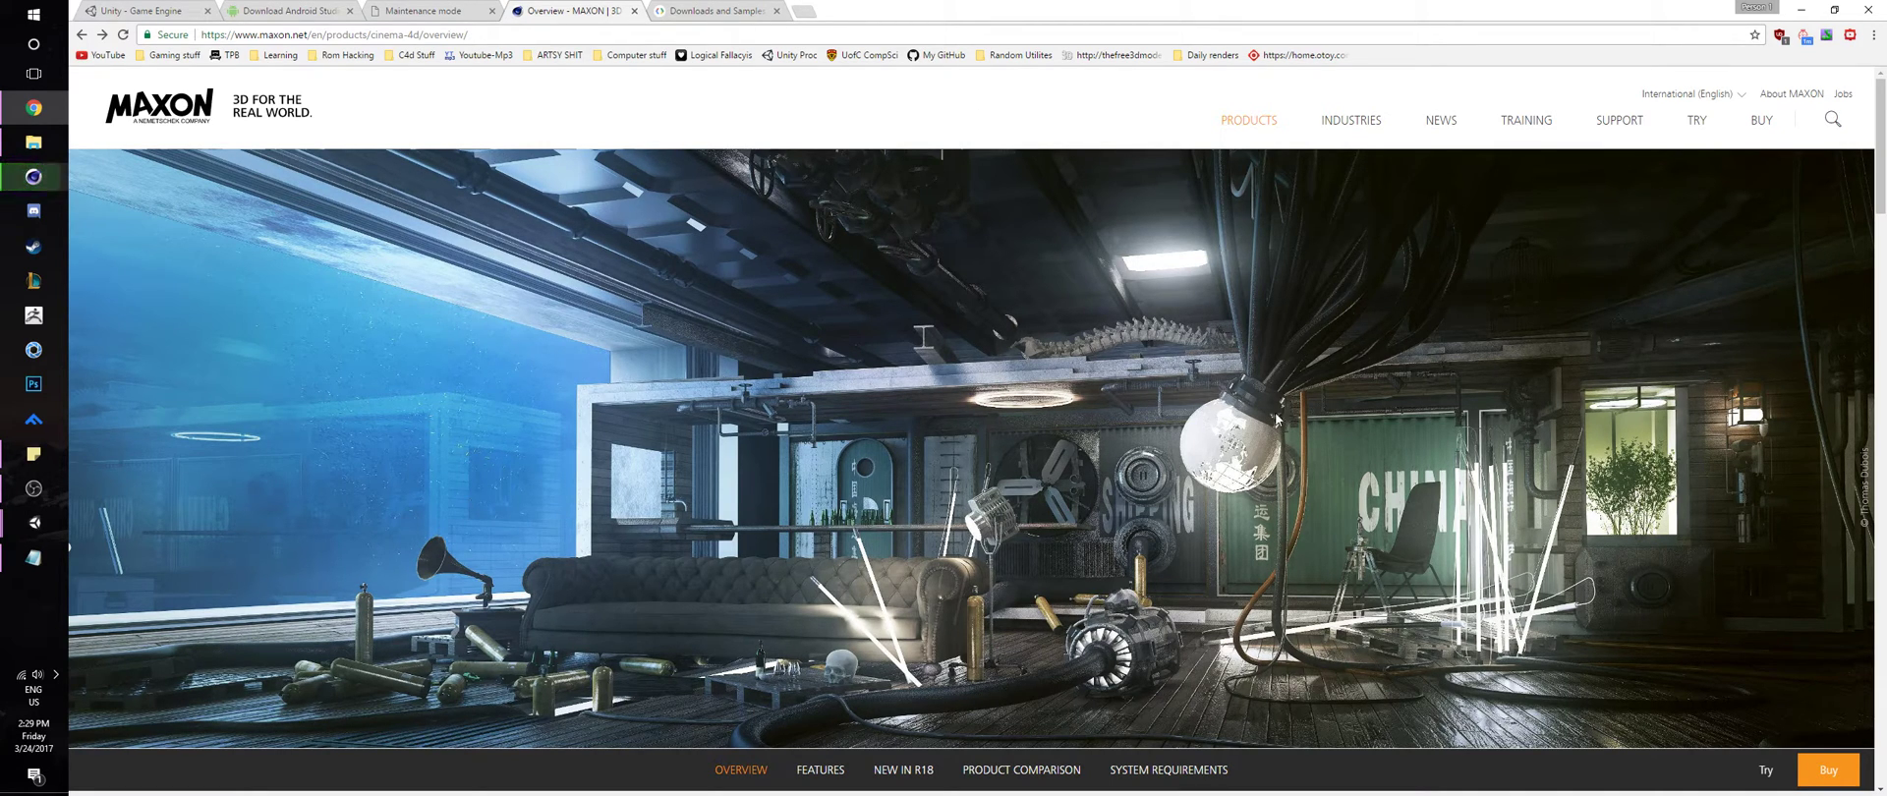
Switch to the Maintenance mode page and select its heading text
{"action": "left_click", "coordinate": [472, 8]}
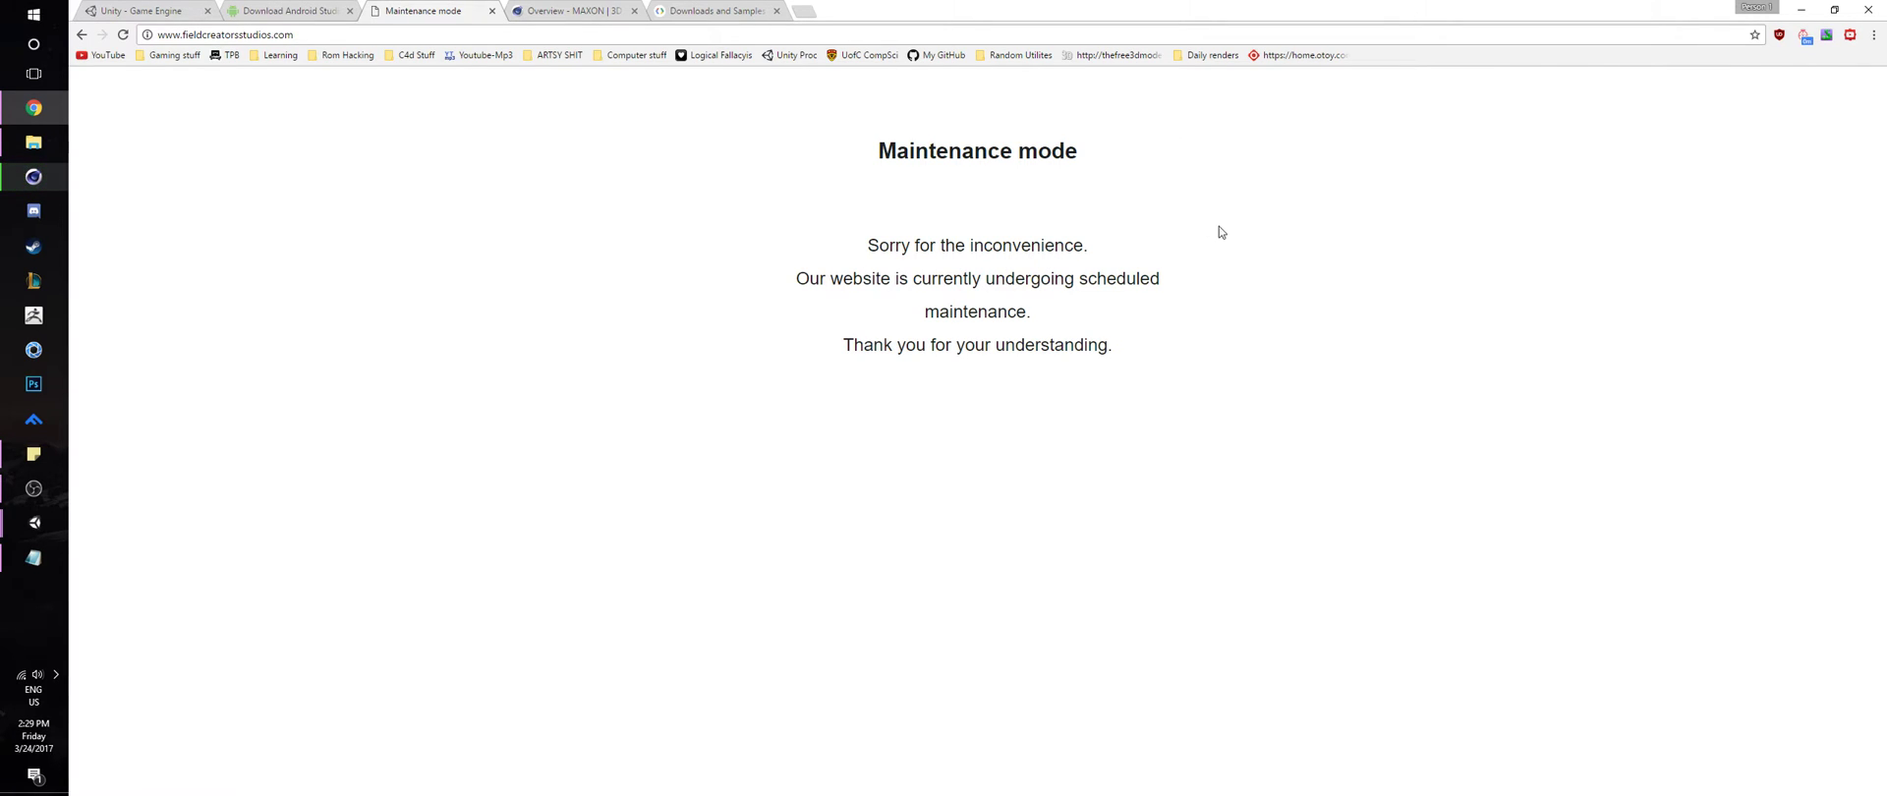
{"action": "left_click_drag", "start_coordinate": [877, 148], "coordinate": [1139, 190]}
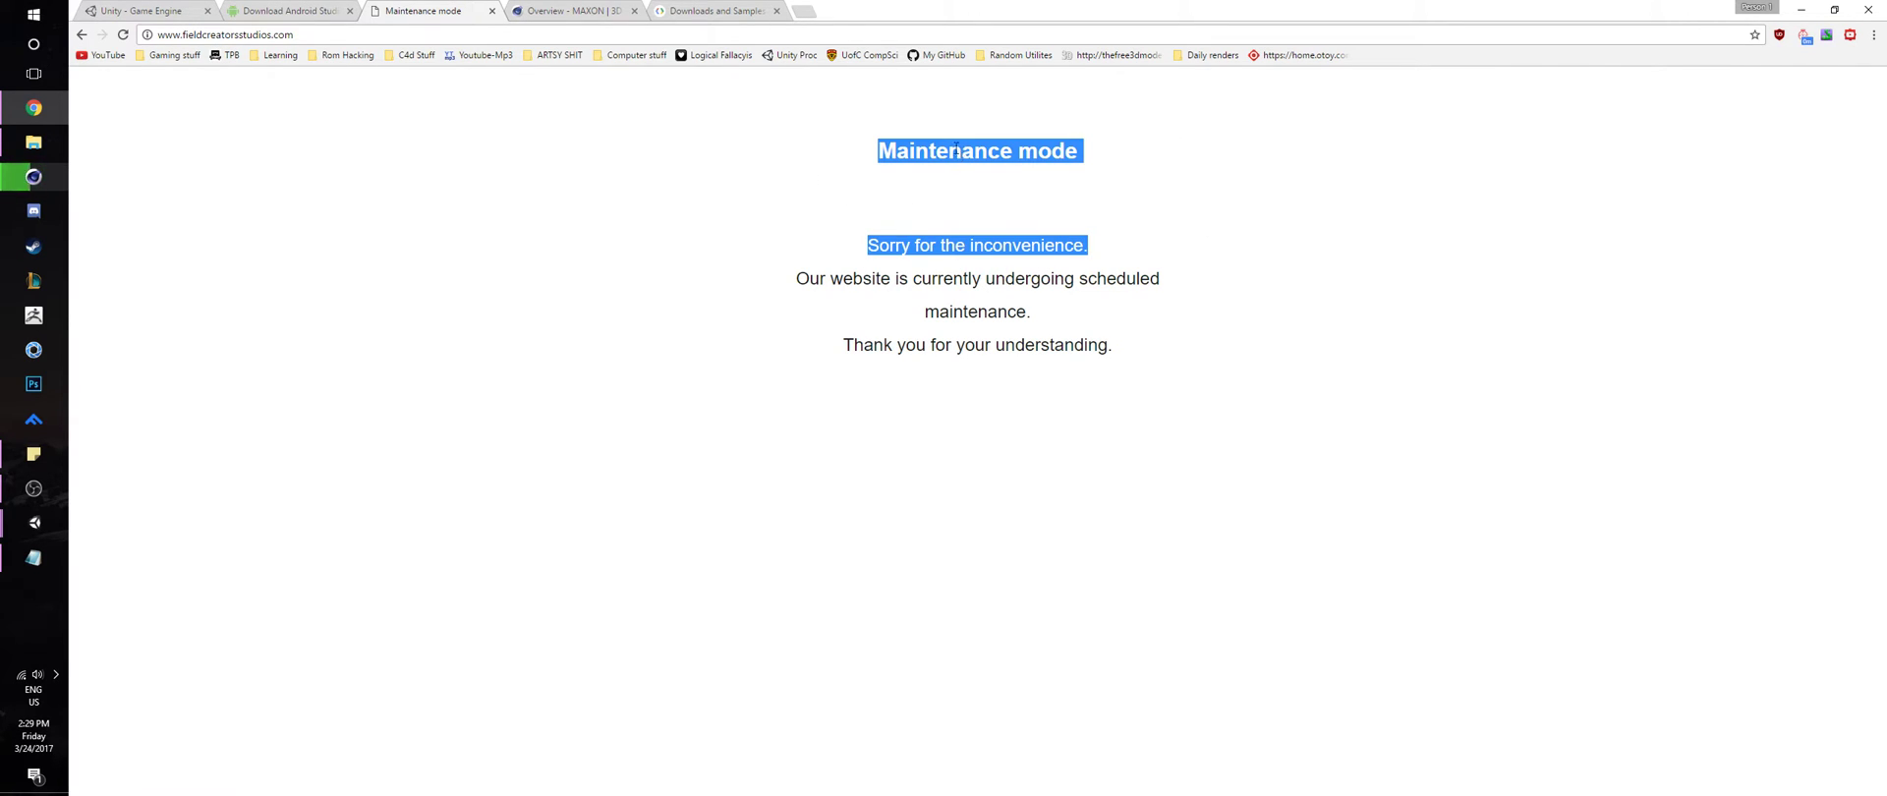
{"action": "left_click", "coordinate": [882, 144]}
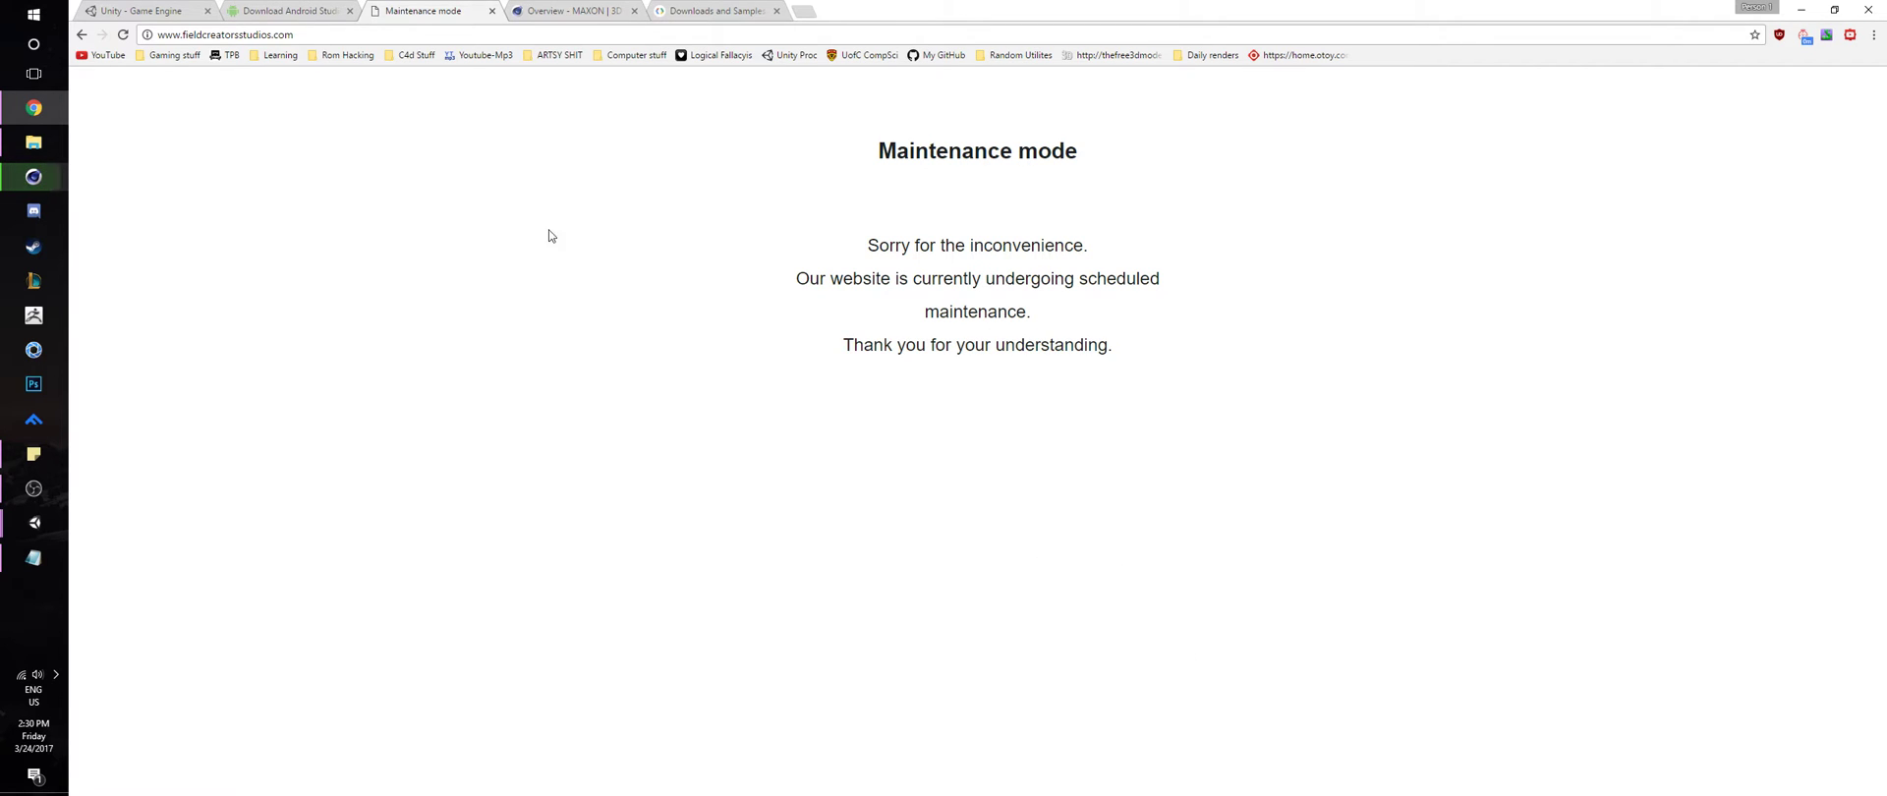
Look over the Android Studio download and Unity home pages, then bring up Cinema 4D's TUT.c4d scene
{"action": "left_click", "coordinate": [297, 9]}
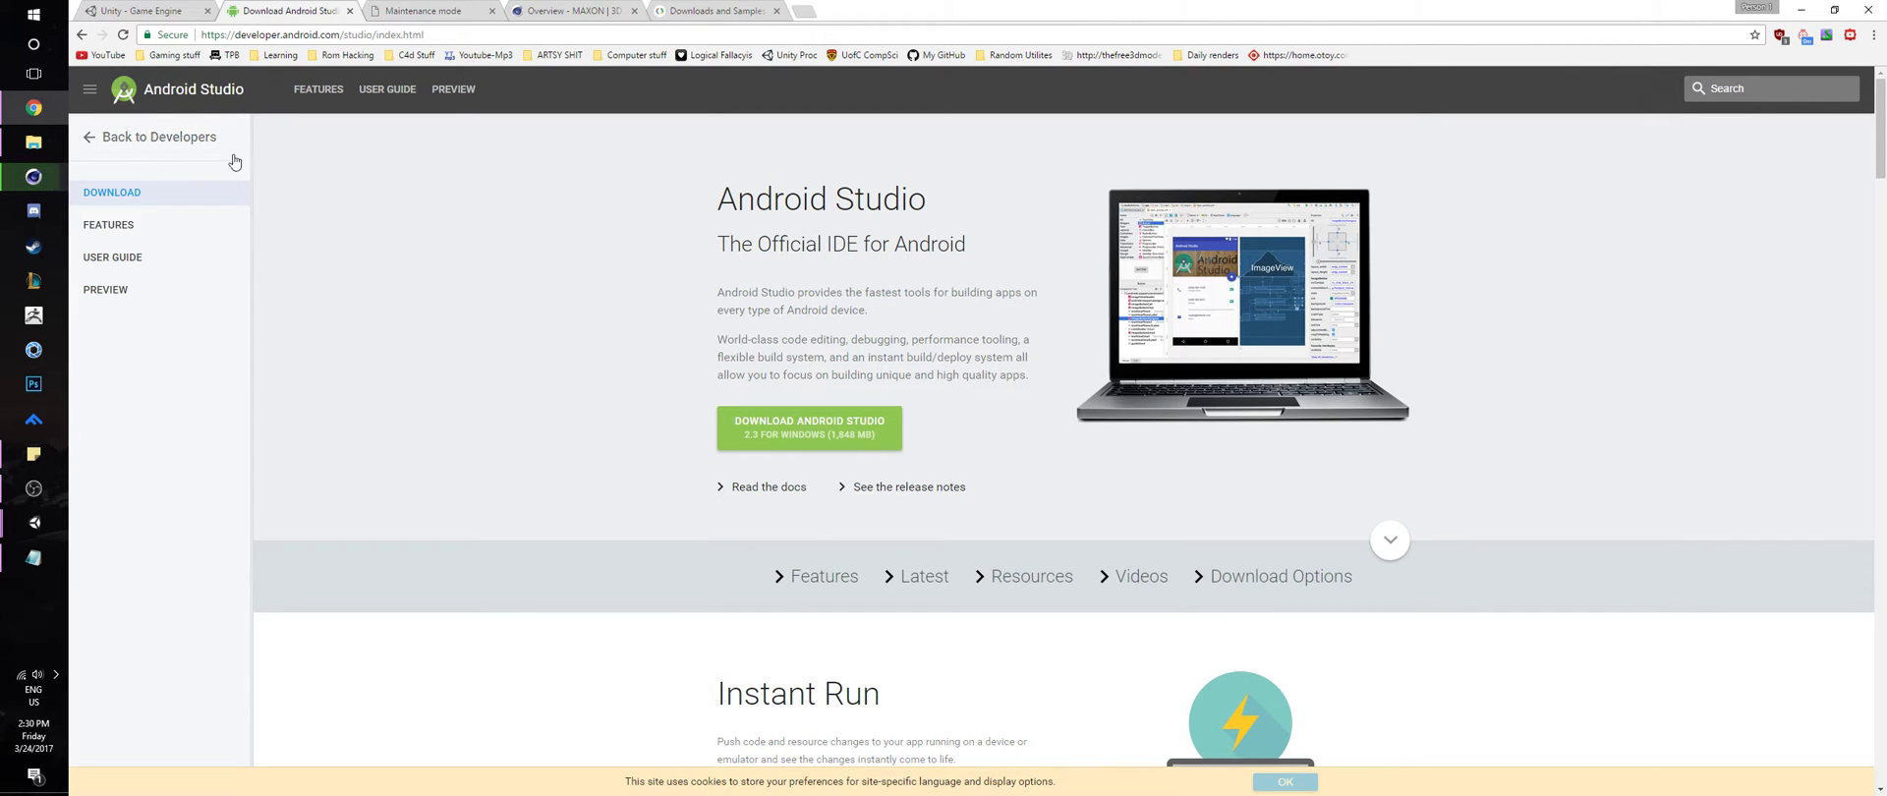
{"action": "left_click", "coordinate": [148, 11]}
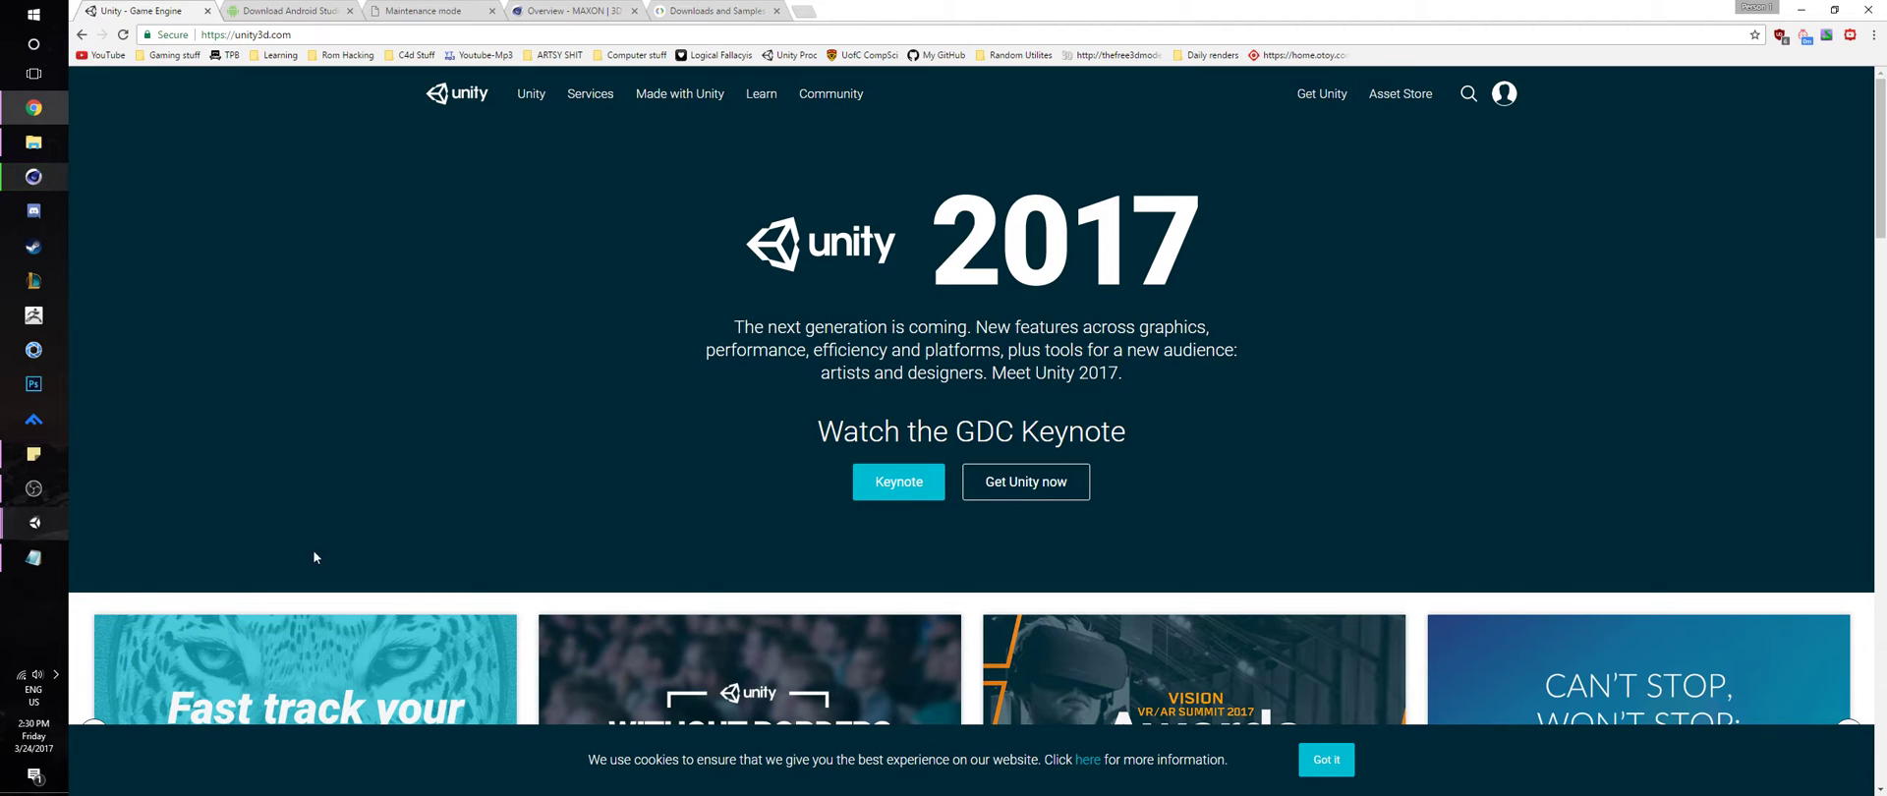
{"action": "left_click", "coordinate": [33, 177]}
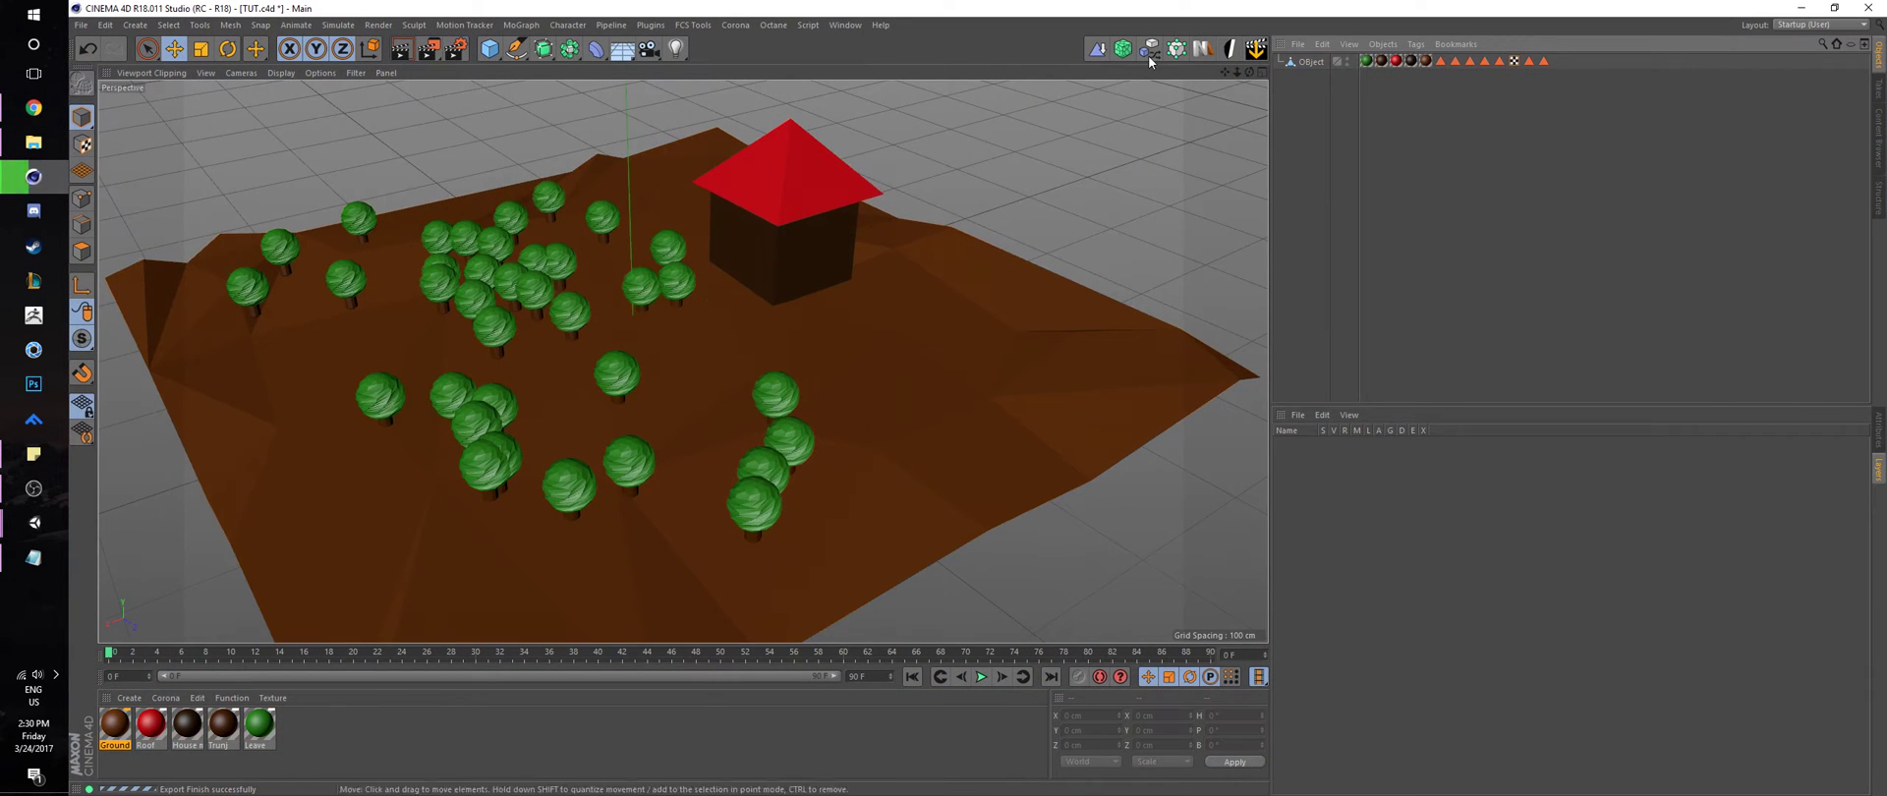
{"action": "left_click_drag", "start_coordinate": [1225, 74], "coordinate": [1229, 102]}
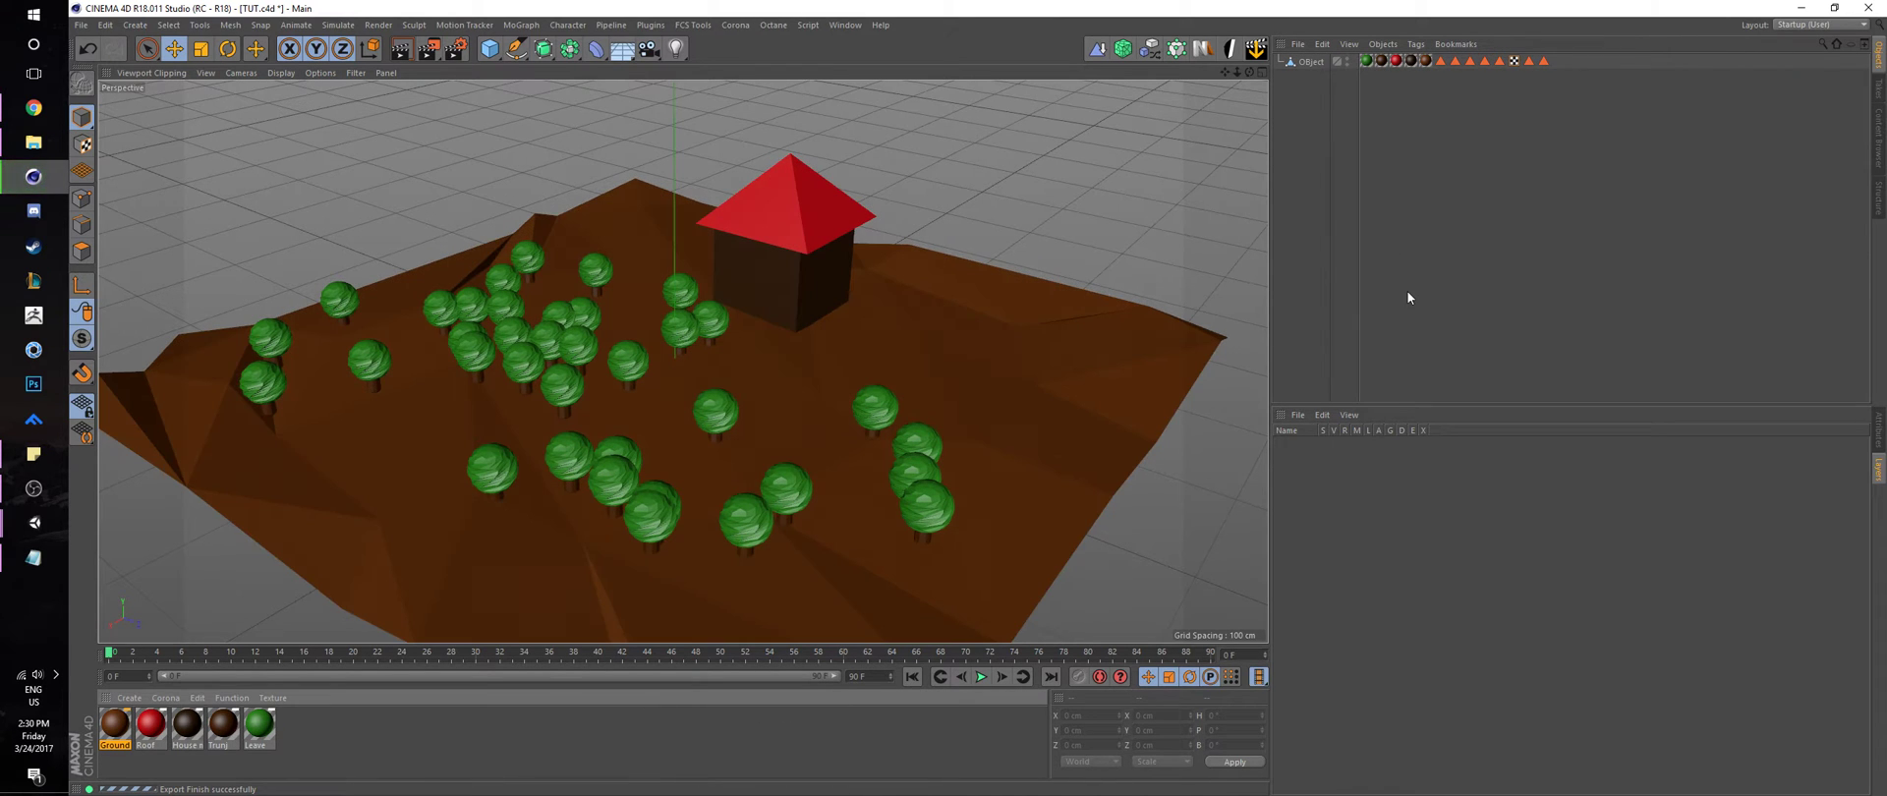
{"action": "left_click_drag", "start_coordinate": [1224, 75], "coordinate": [1215, 79]}
{"action": "left_click", "coordinate": [1307, 63]}
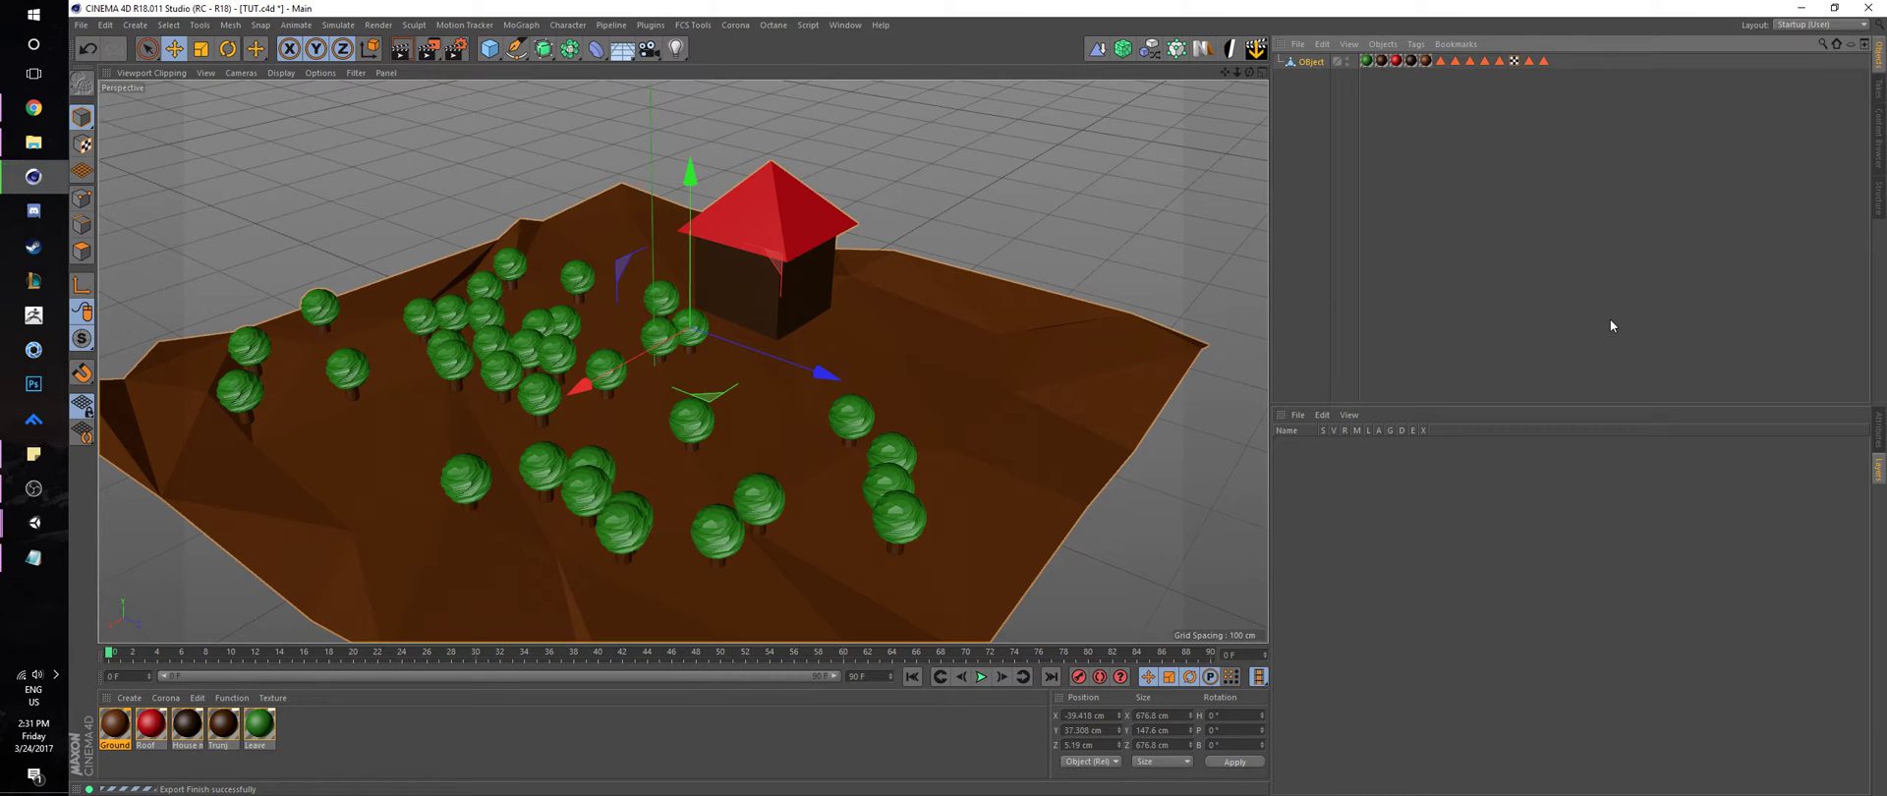
{"action": "left_click", "coordinate": [1617, 238]}
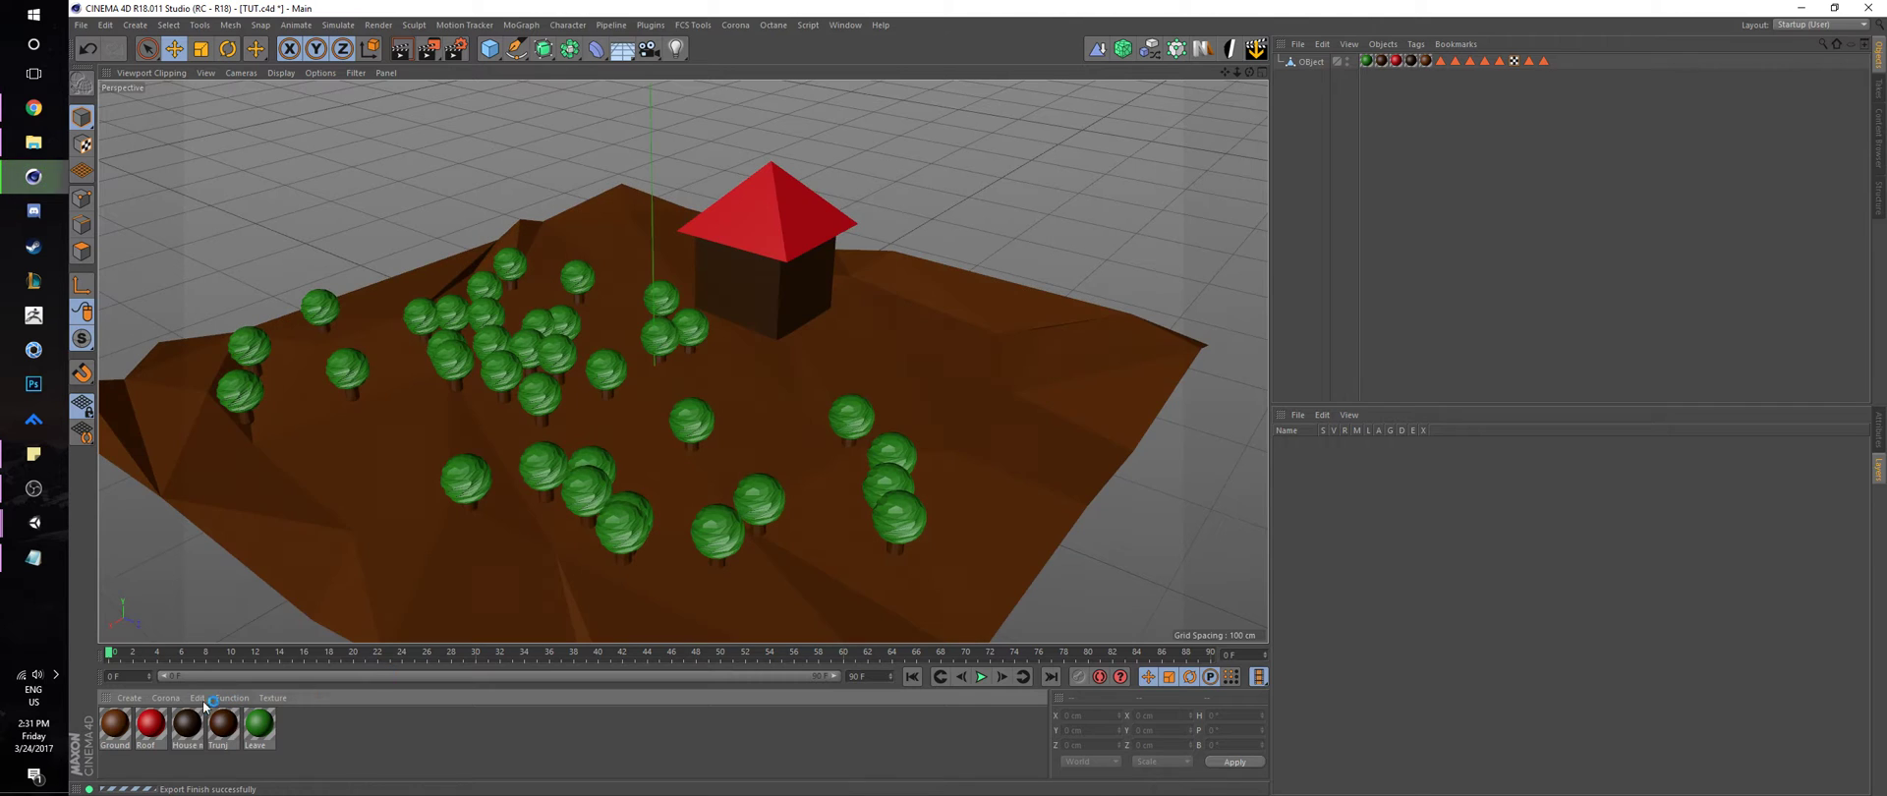
{"action": "left_click", "coordinate": [231, 727]}
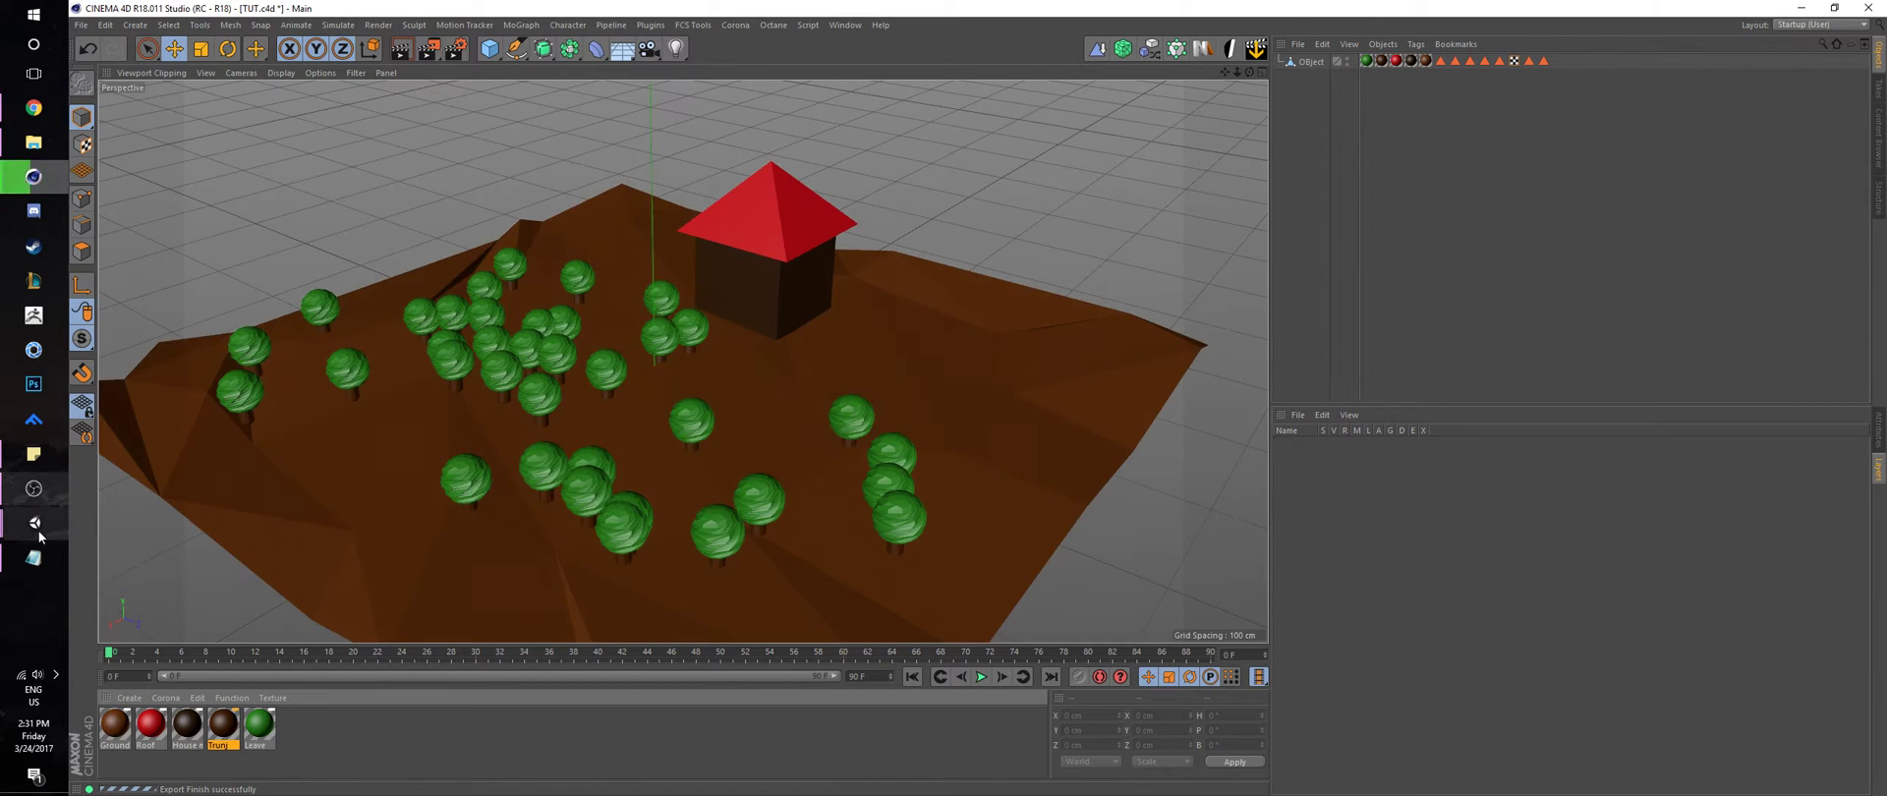
{"action": "mouse_move", "coordinate": [34, 523]}
{"action": "mouse_move", "coordinate": [216, 440]}
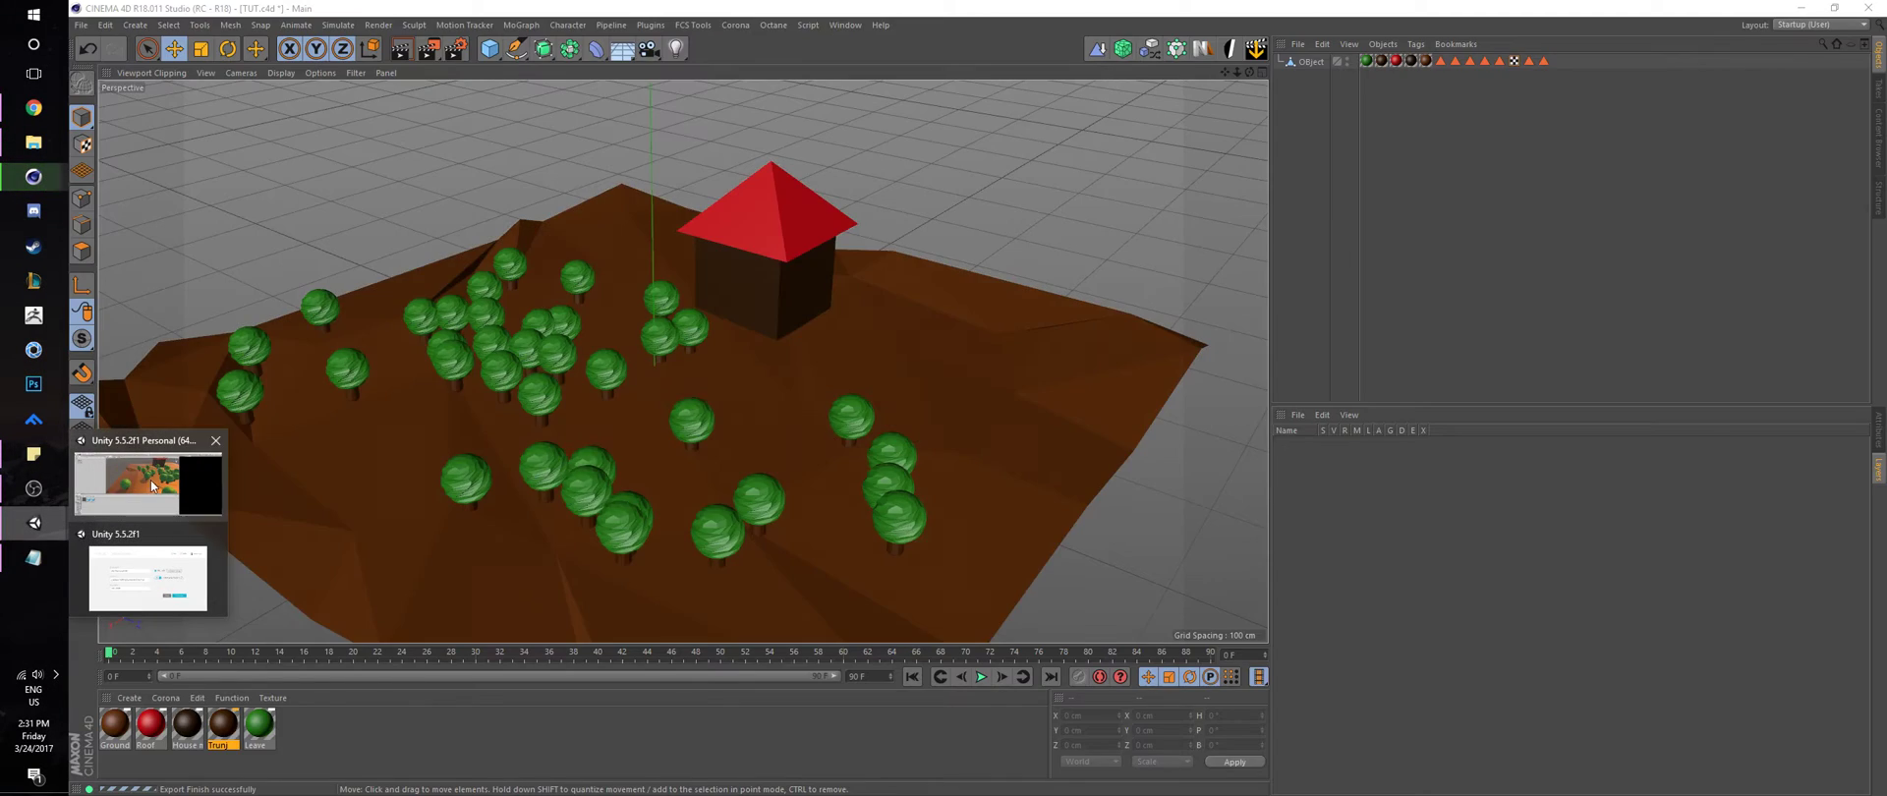
Save the modified Tutorial scene in Unity and minimize the editor
{"action": "left_click", "coordinate": [166, 470]}
{"action": "left_click", "coordinate": [968, 440]}
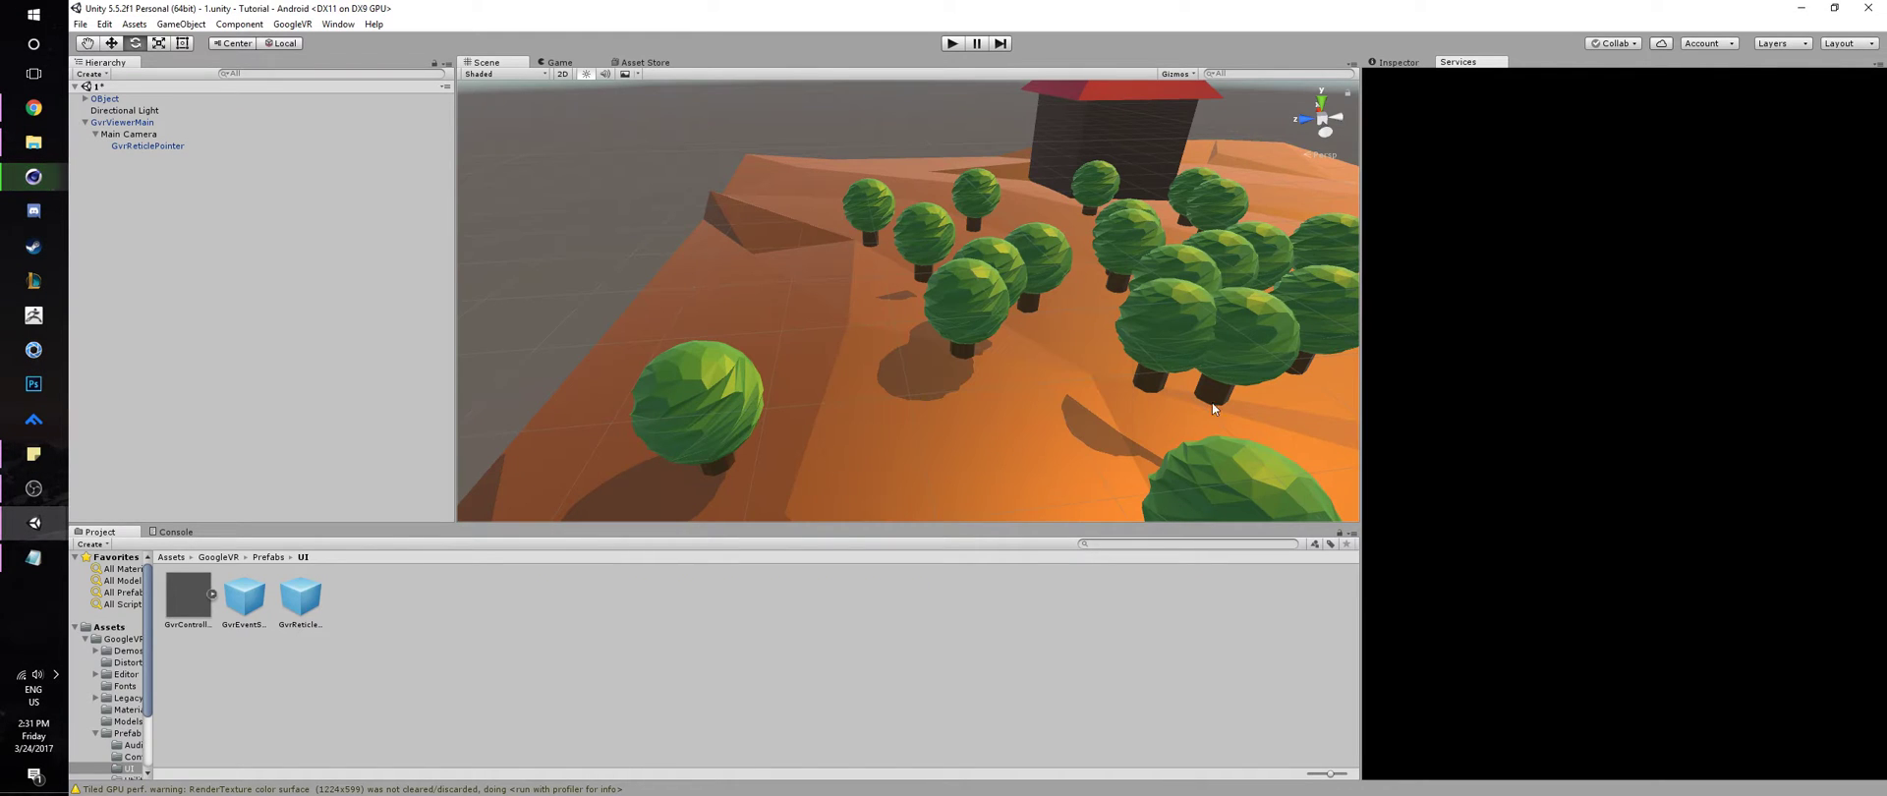
{"action": "left_click", "coordinate": [1803, 9]}
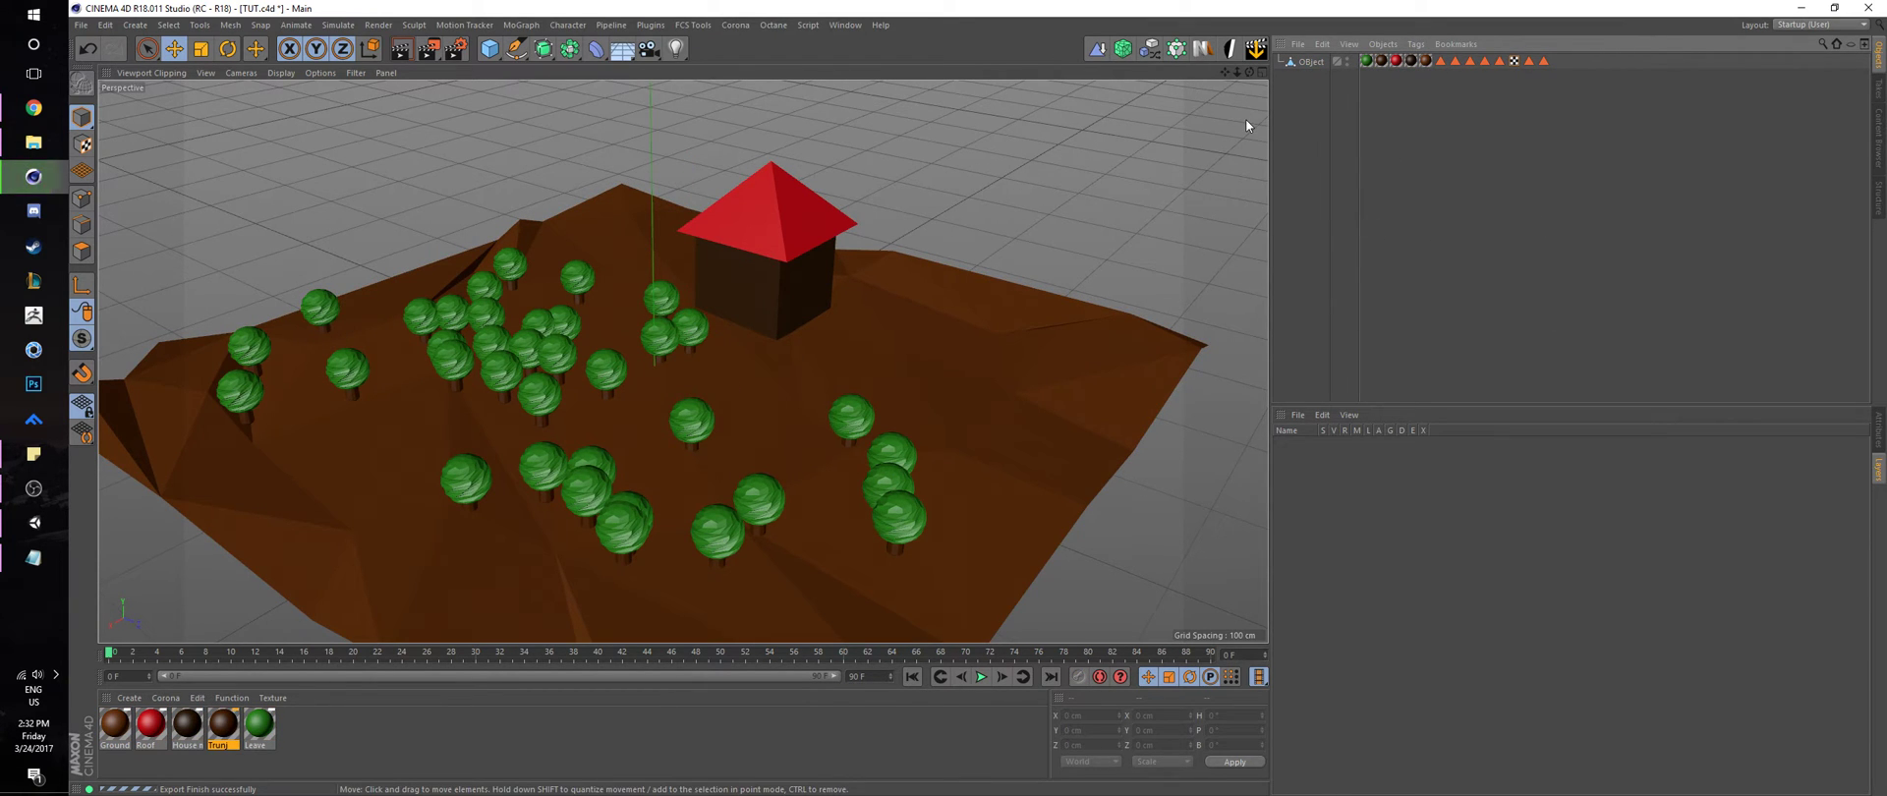
Select the terrain Object and set FCS Select N' Go's format to Wavefront (*.obj)
{"action": "left_click", "coordinate": [1311, 63]}
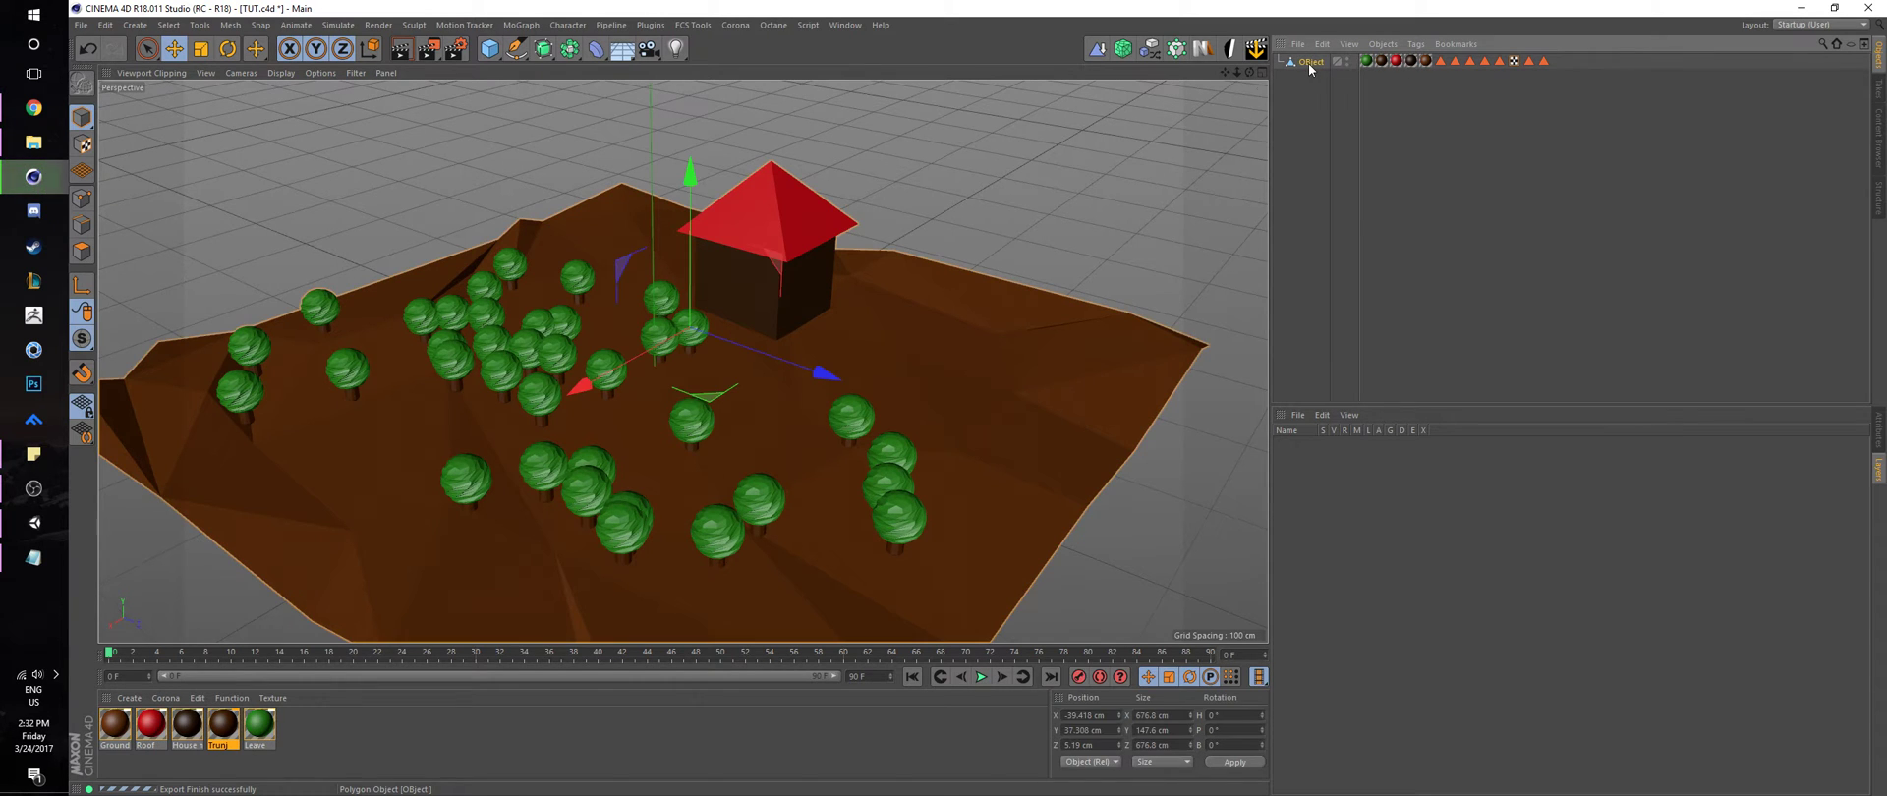
{"action": "left_click", "coordinate": [704, 25]}
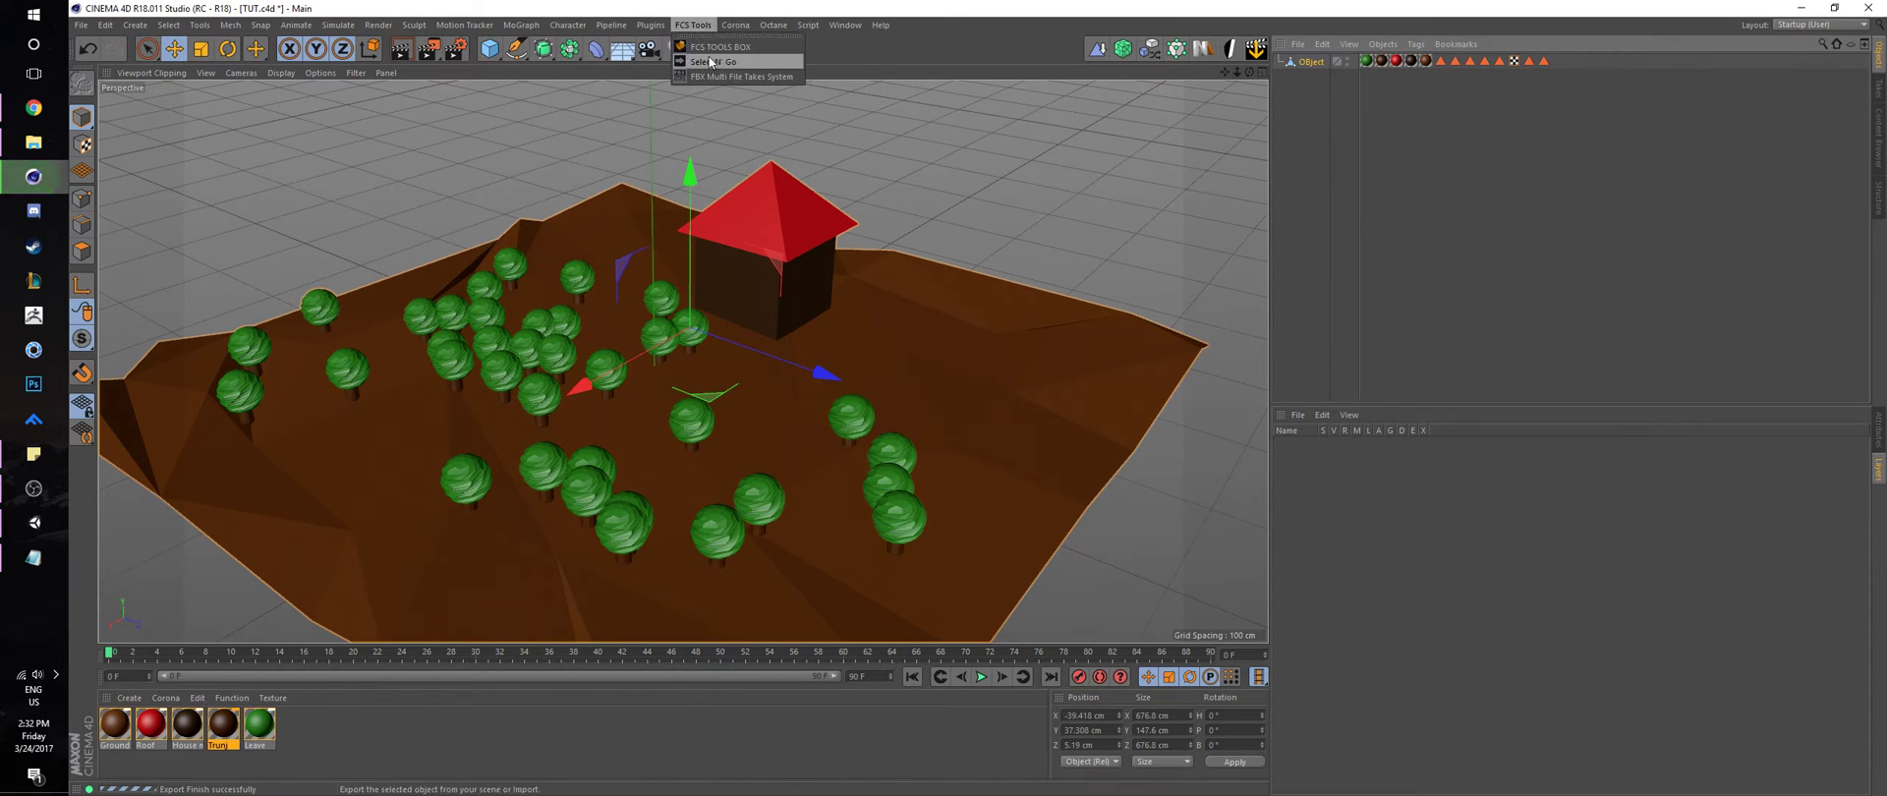
{"action": "left_click", "coordinate": [711, 62]}
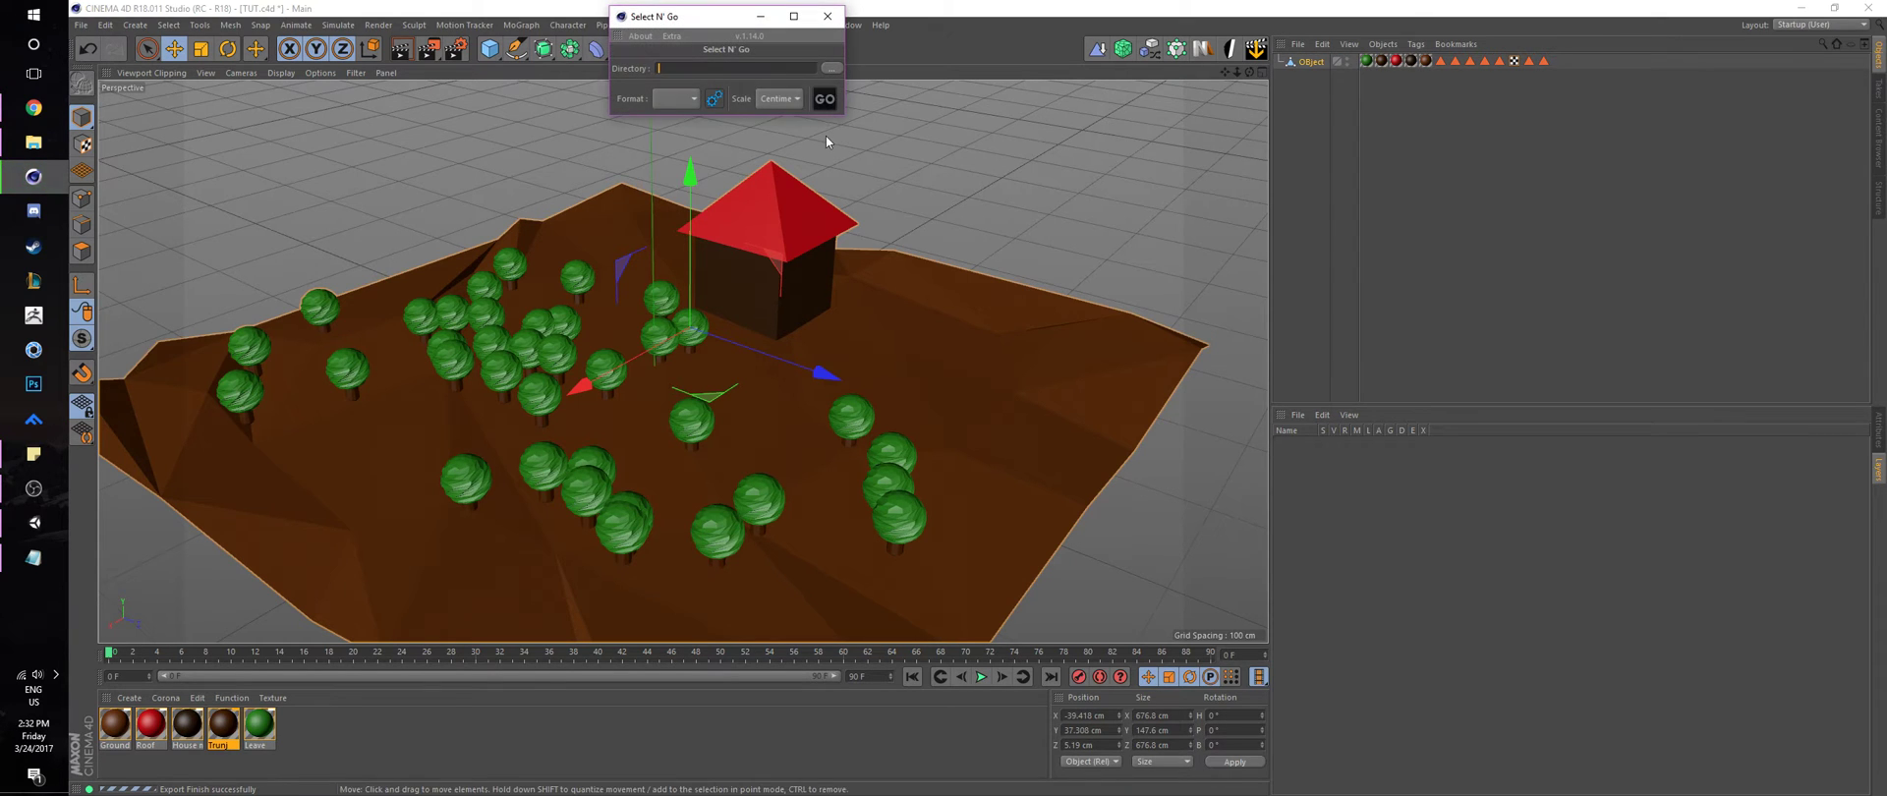
{"action": "left_click", "coordinate": [674, 98]}
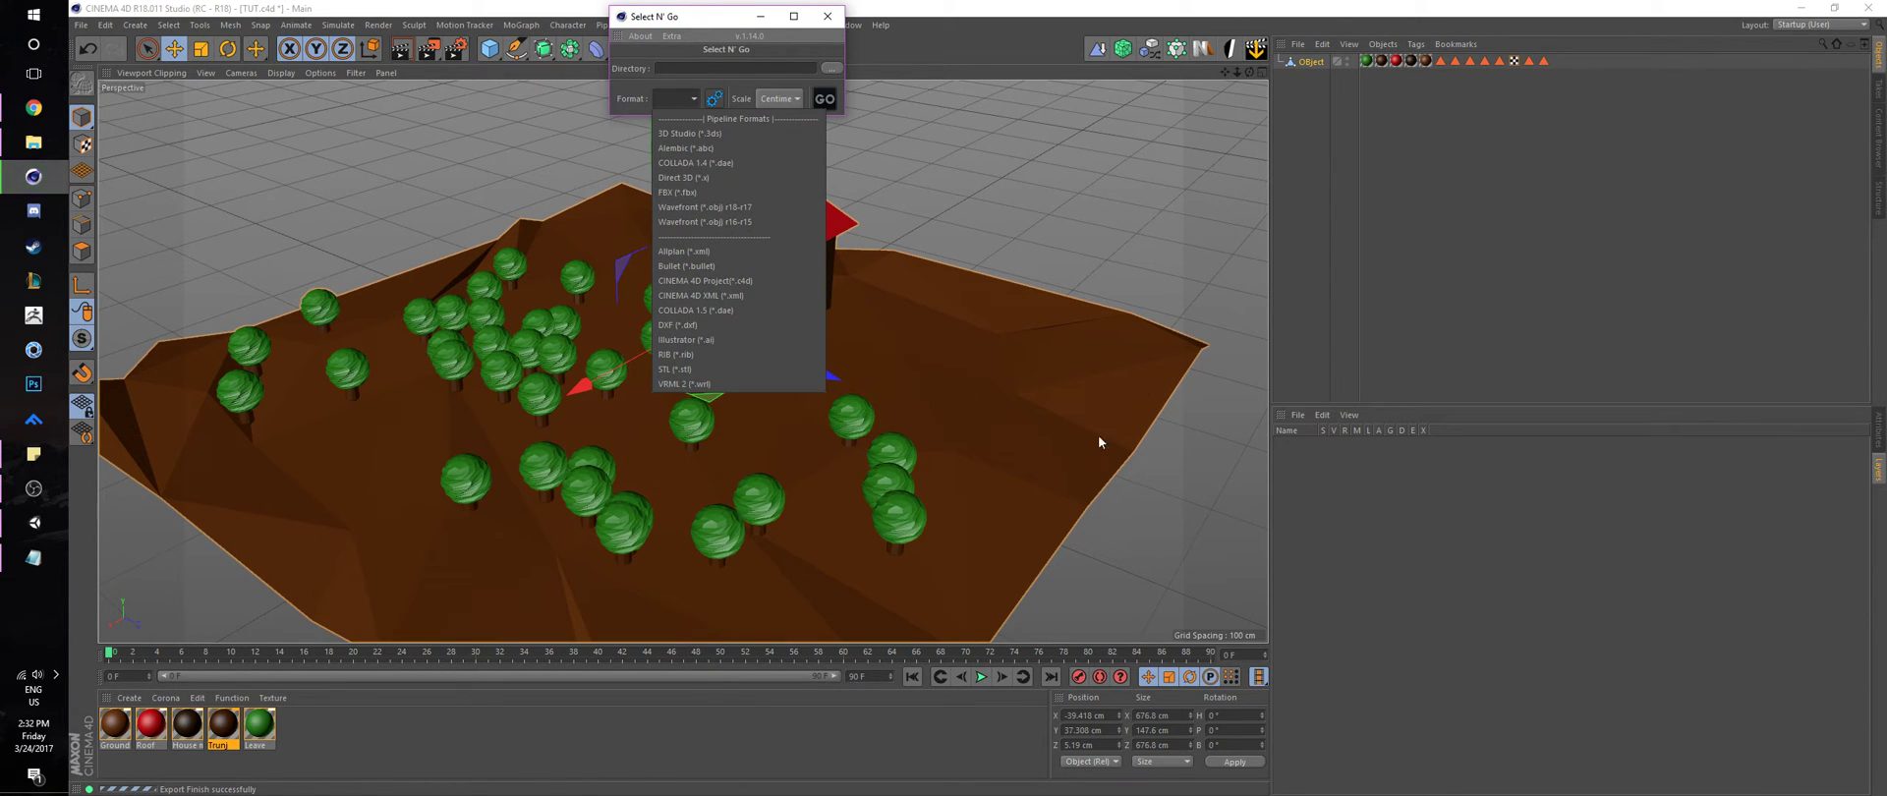
{"action": "left_click", "coordinate": [735, 210]}
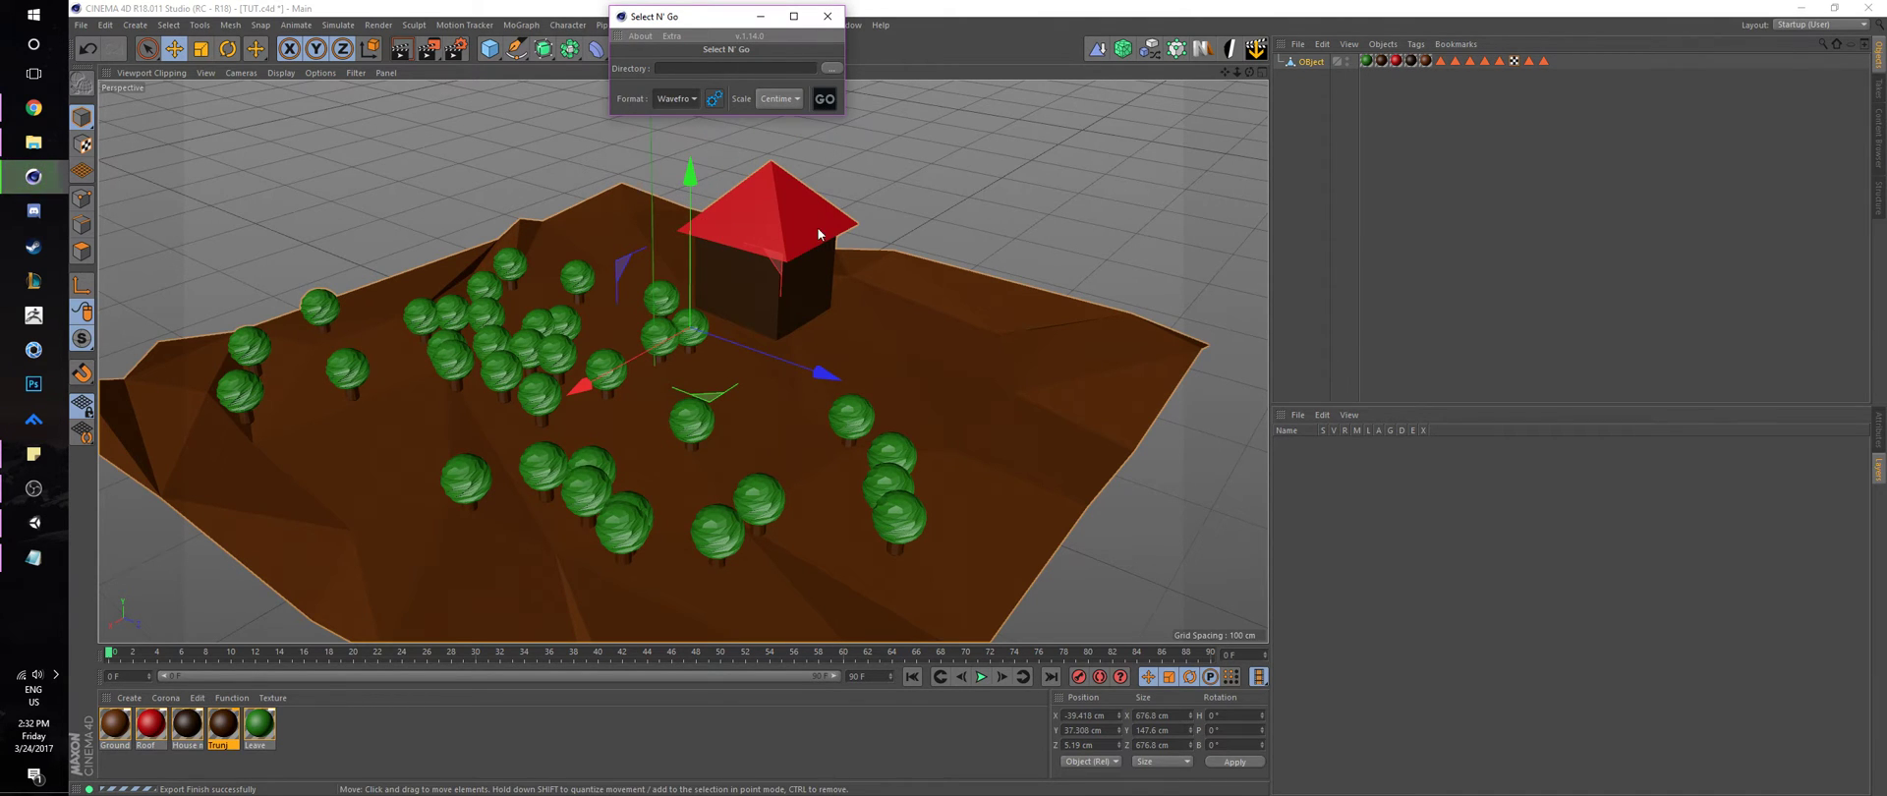
Set the export destination to the Assets folder, export, and confirm the success message
{"action": "left_click", "coordinate": [831, 68]}
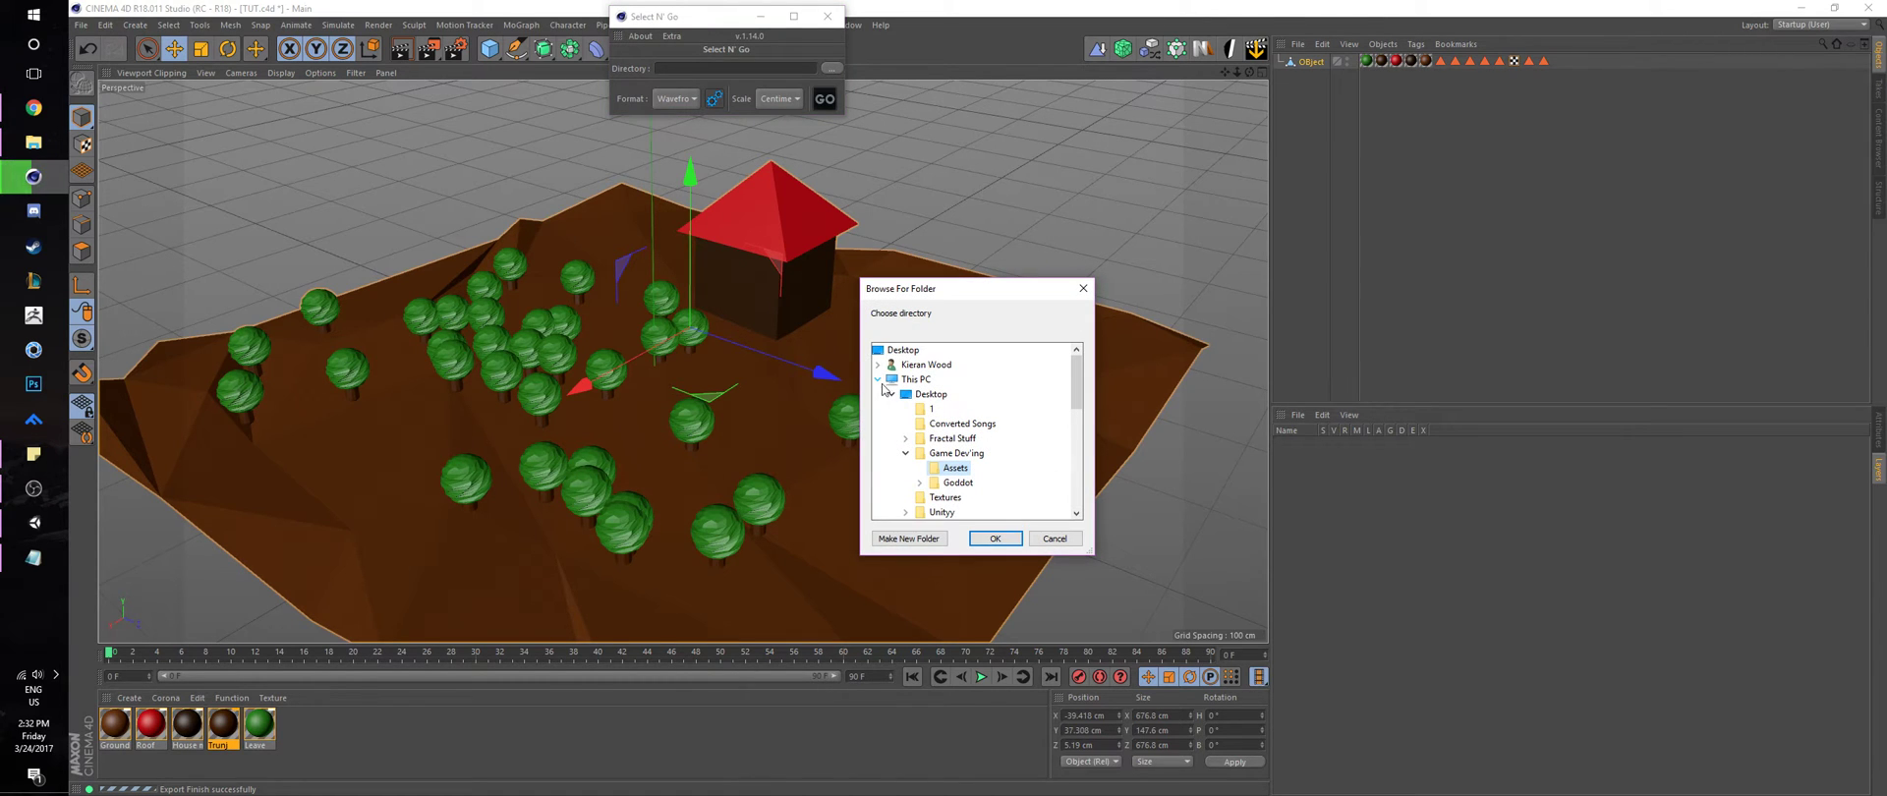
{"action": "left_click", "coordinate": [995, 539]}
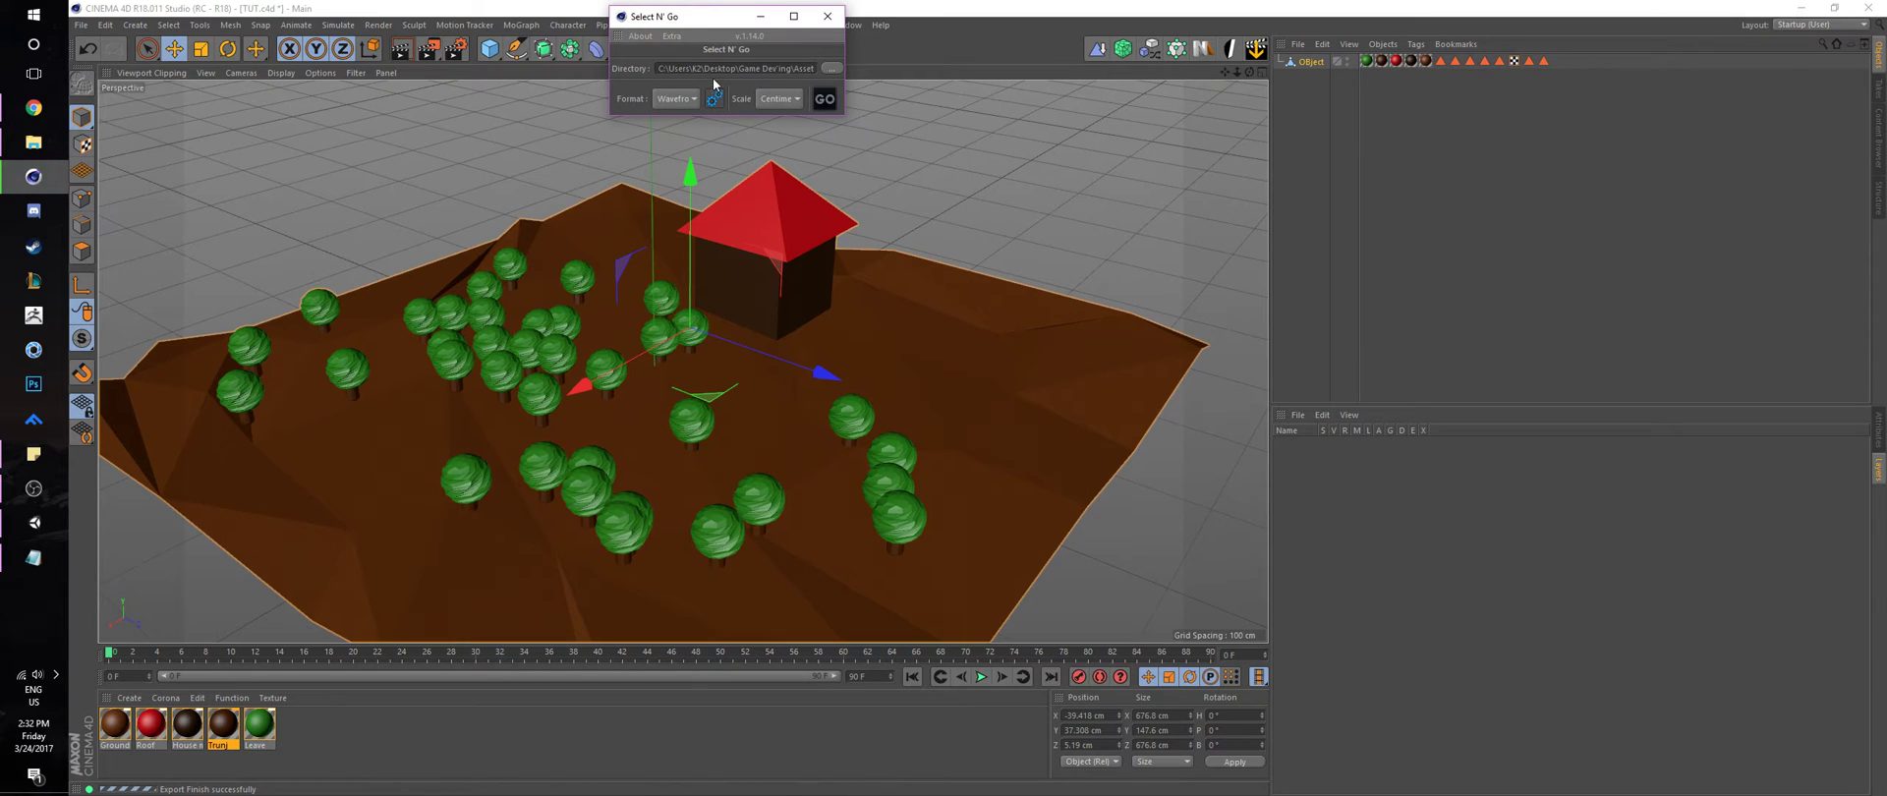
{"action": "left_click", "coordinate": [881, 320]}
{"action": "left_click", "coordinate": [825, 99]}
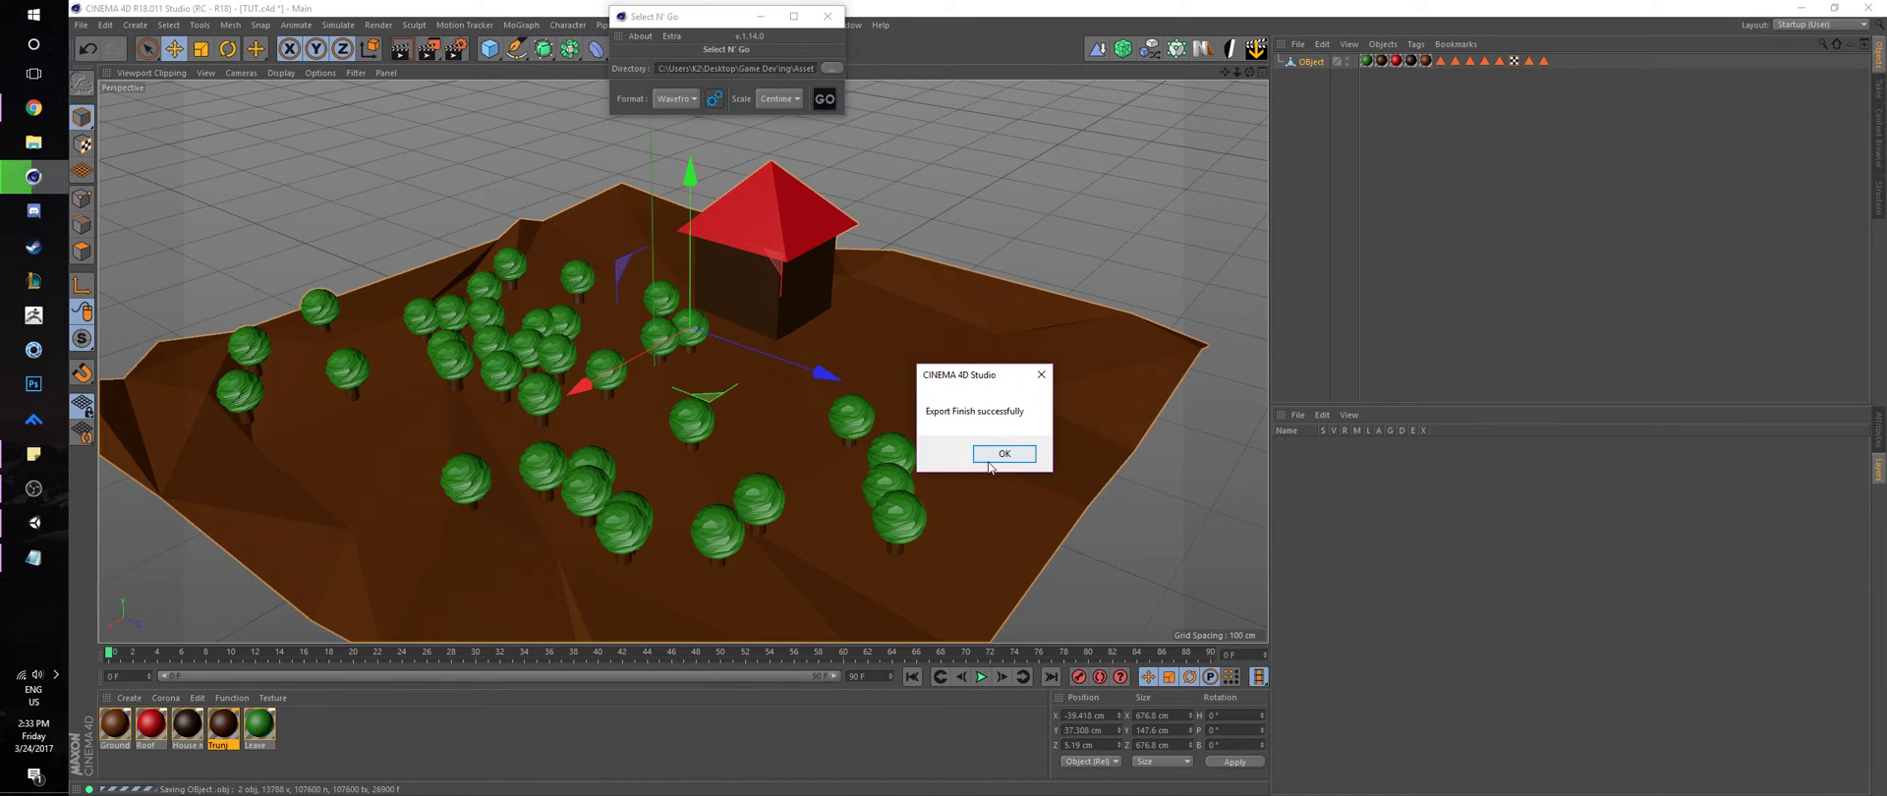
{"action": "left_click", "coordinate": [992, 462]}
Close the Select N' Go window and minimize Cinema 4D and Chrome
{"action": "left_click", "coordinate": [828, 16]}
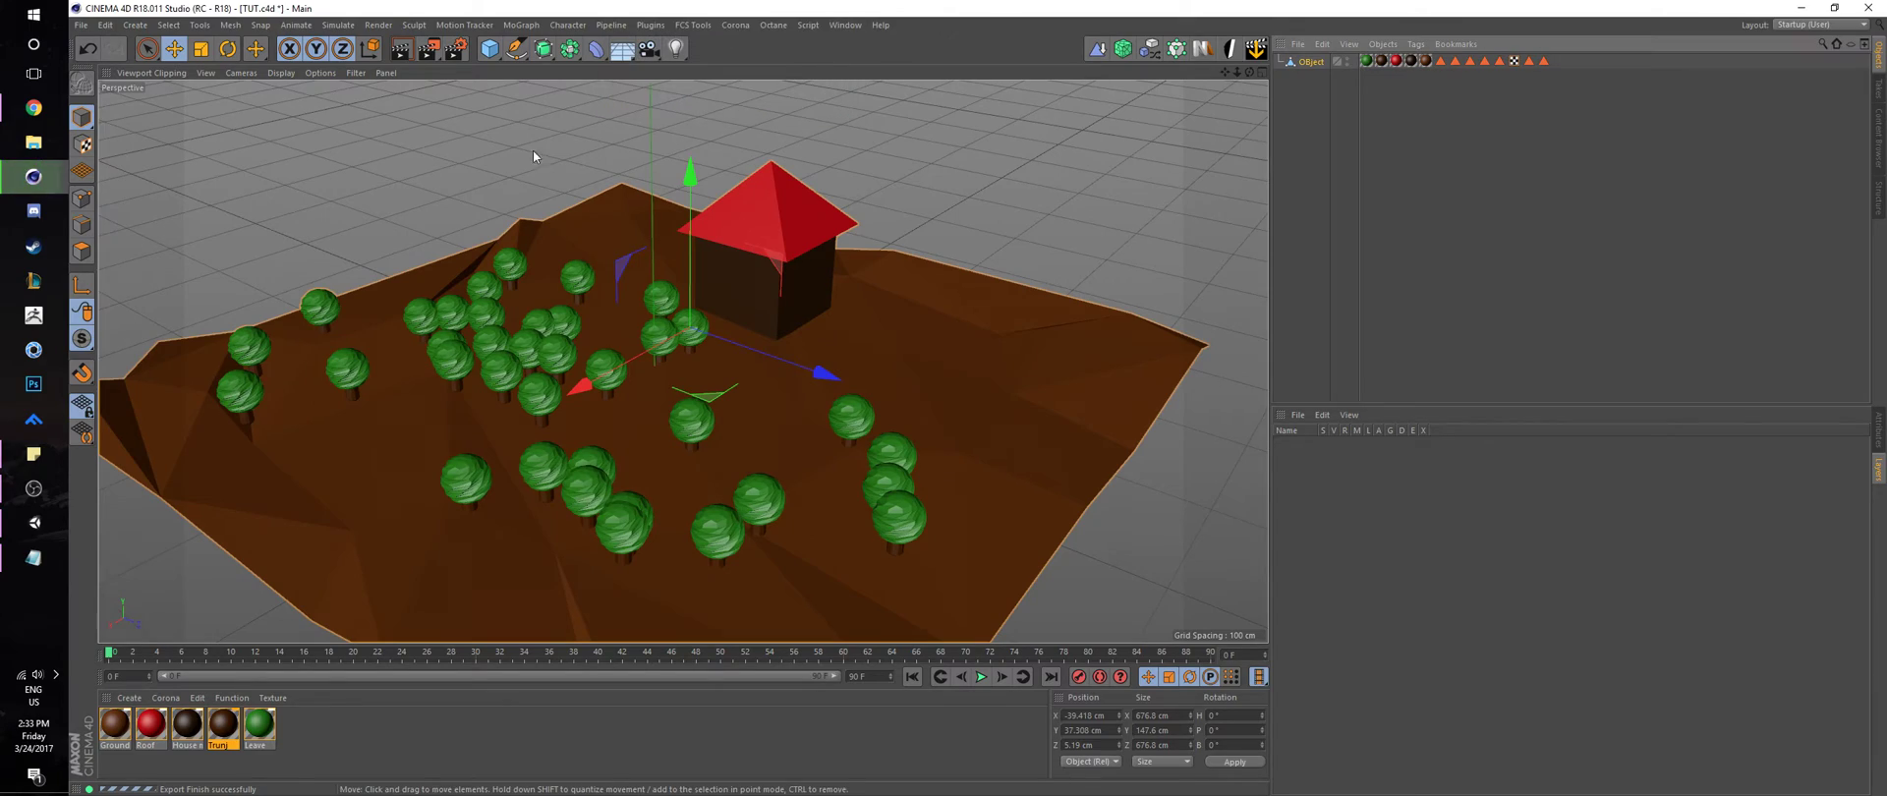
{"action": "left_click", "coordinate": [1802, 8]}
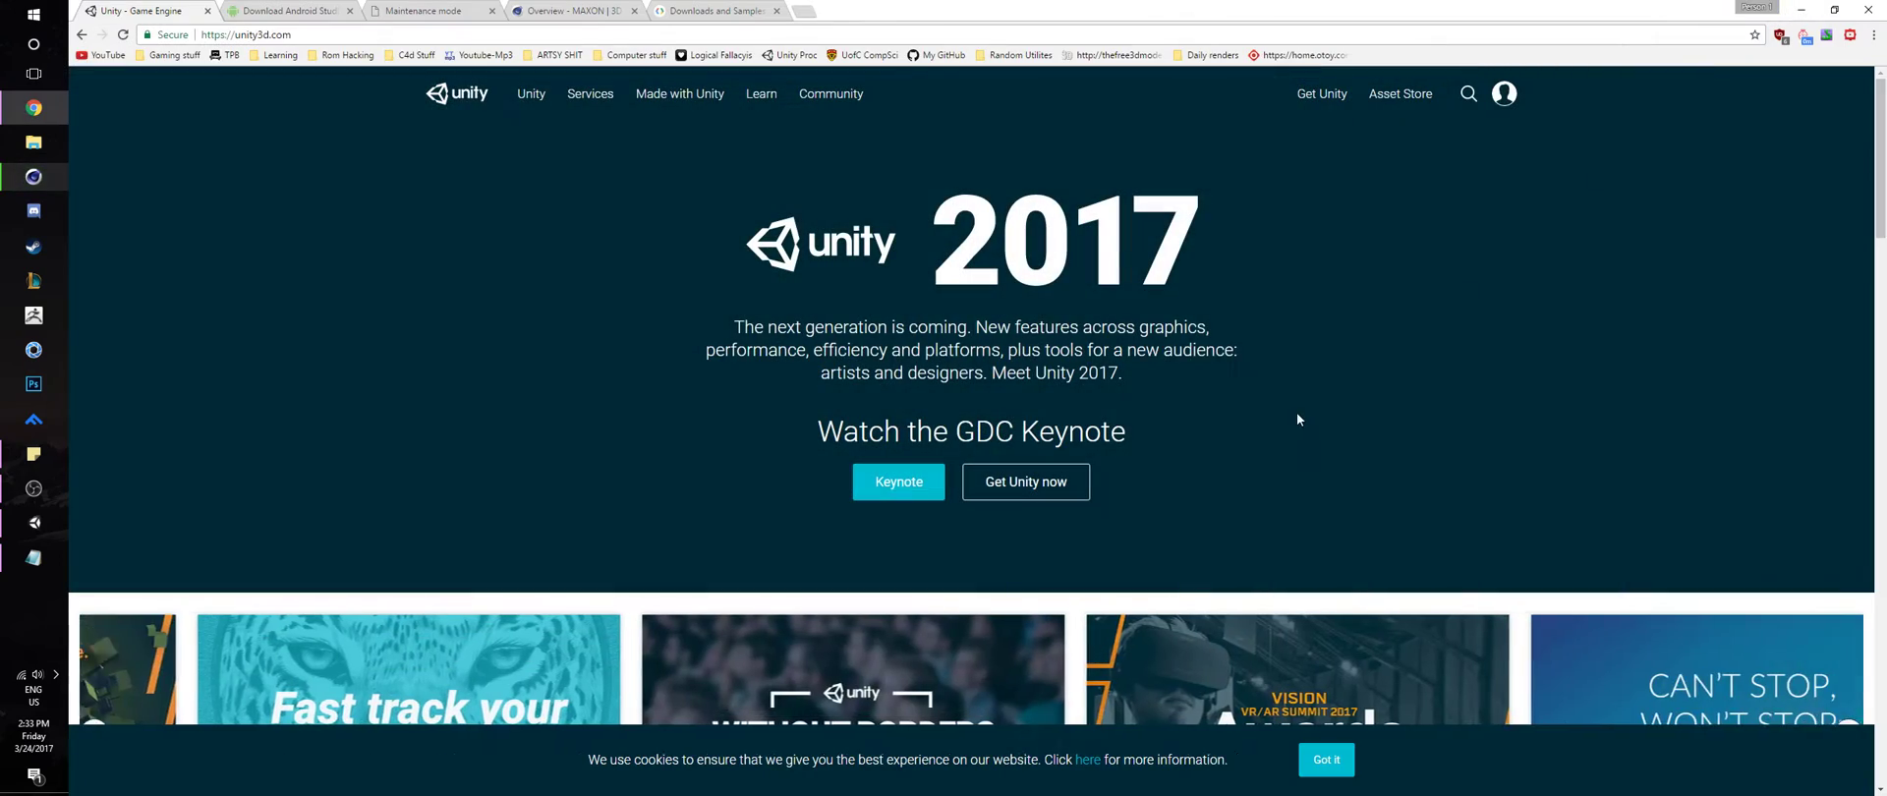
{"action": "left_click", "coordinate": [1802, 8]}
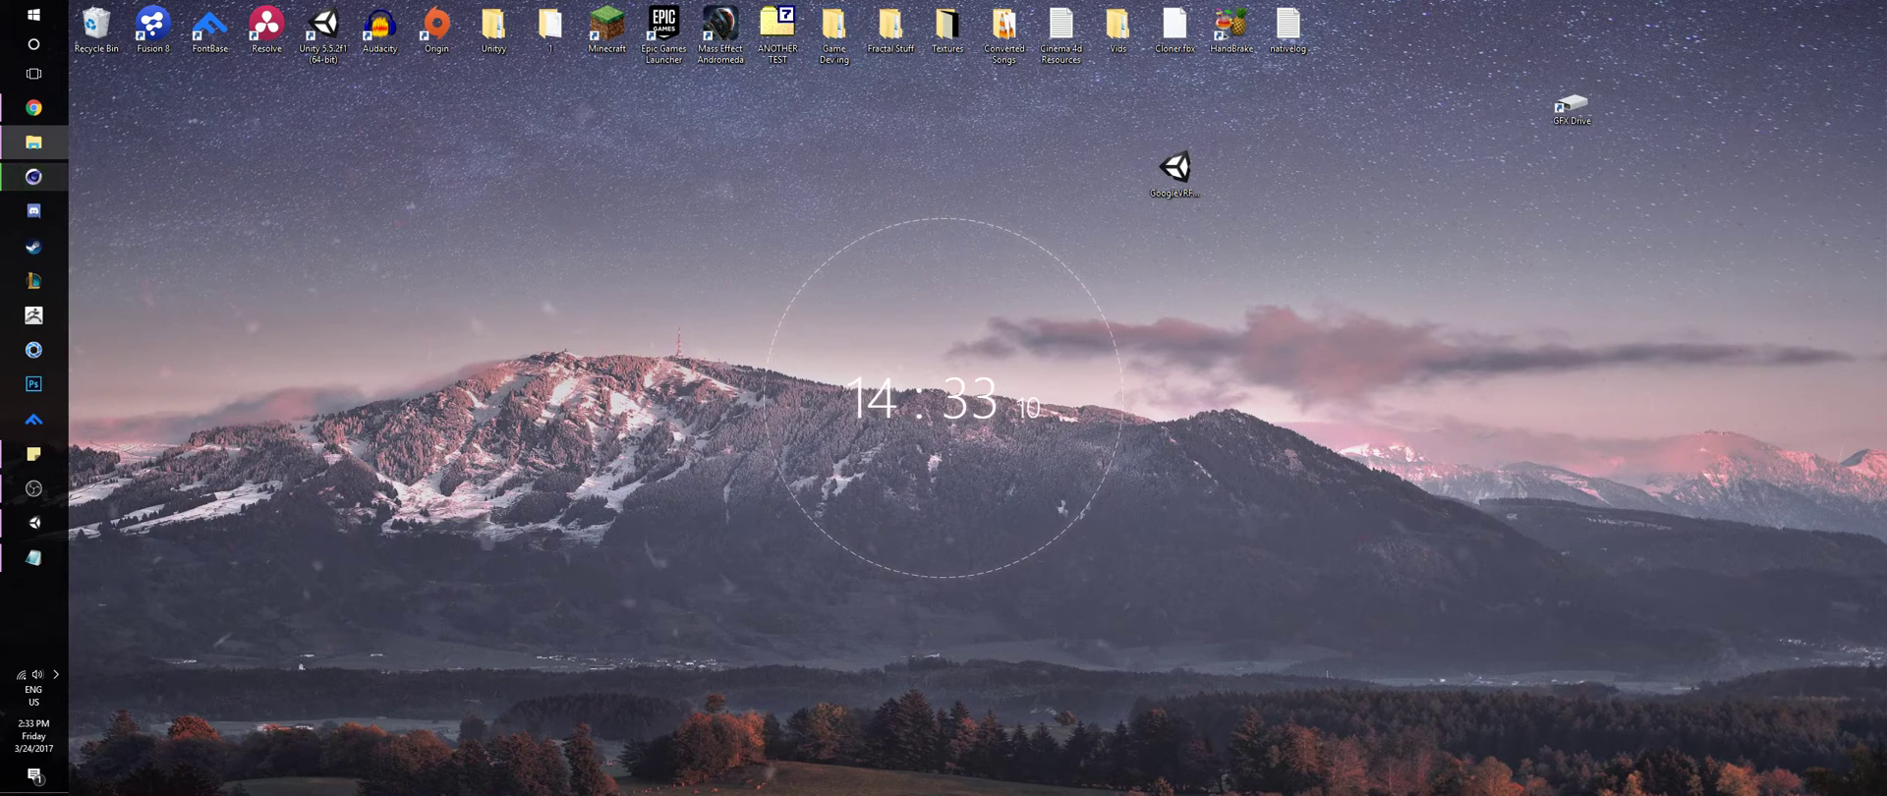
Check the exported Object OBJ in the Assets folder, move that window right, and open Unity's launcher
{"action": "left_click", "coordinate": [33, 143]}
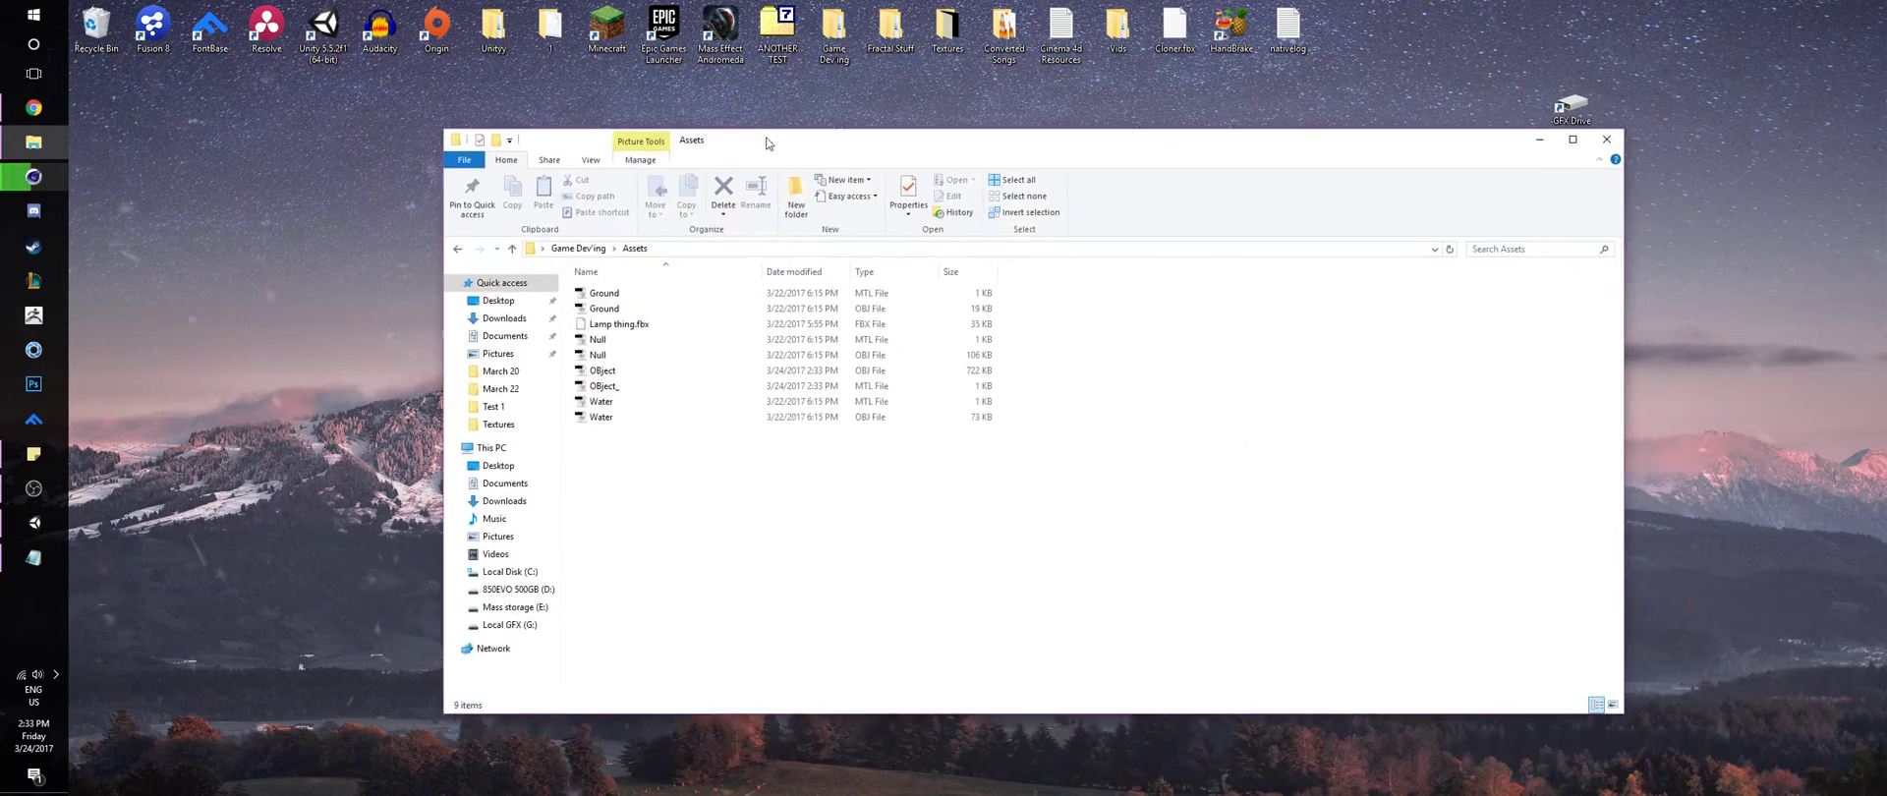
{"action": "left_click", "coordinate": [644, 372]}
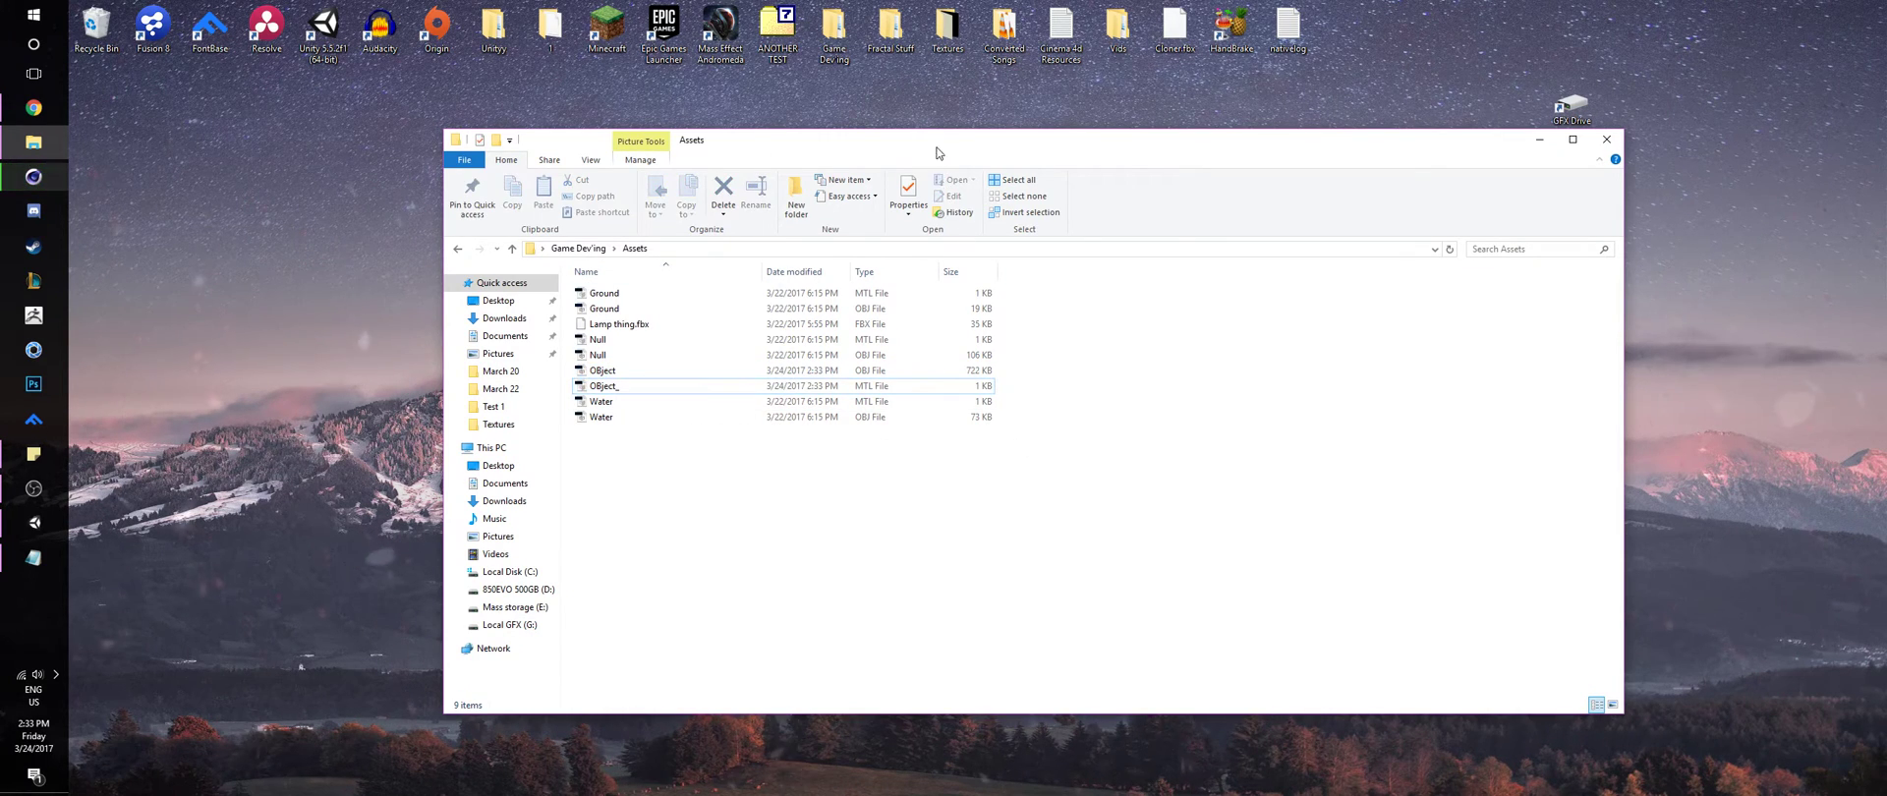
{"action": "left_click_drag", "start_coordinate": [937, 140], "coordinate": [1786, 151]}
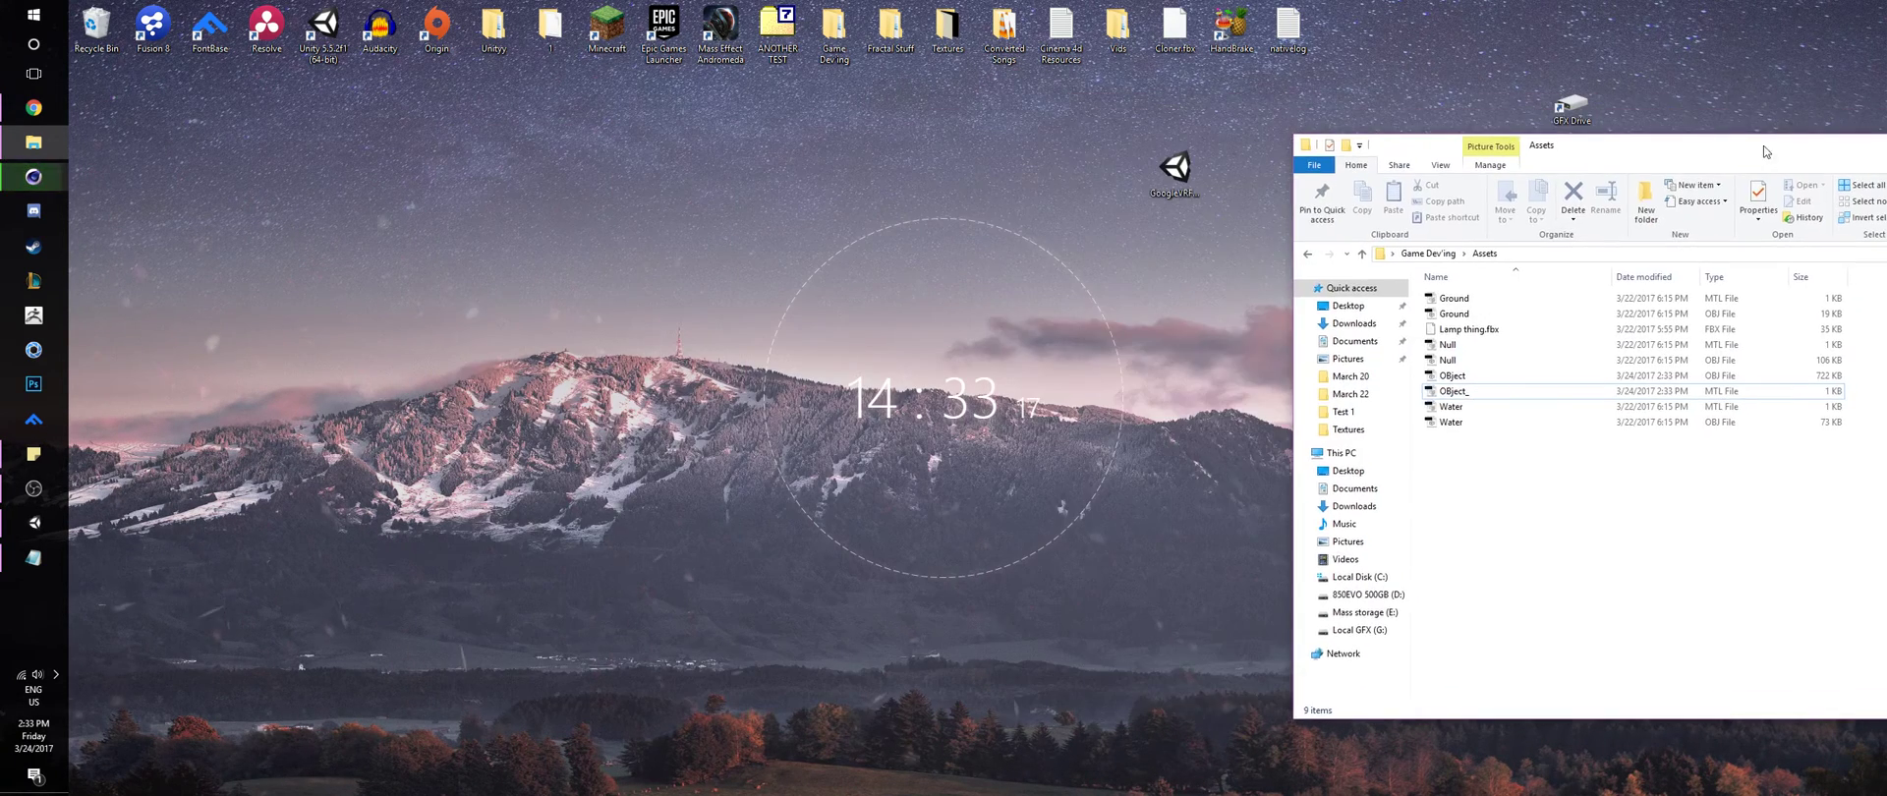
{"action": "left_click", "coordinate": [56, 527]}
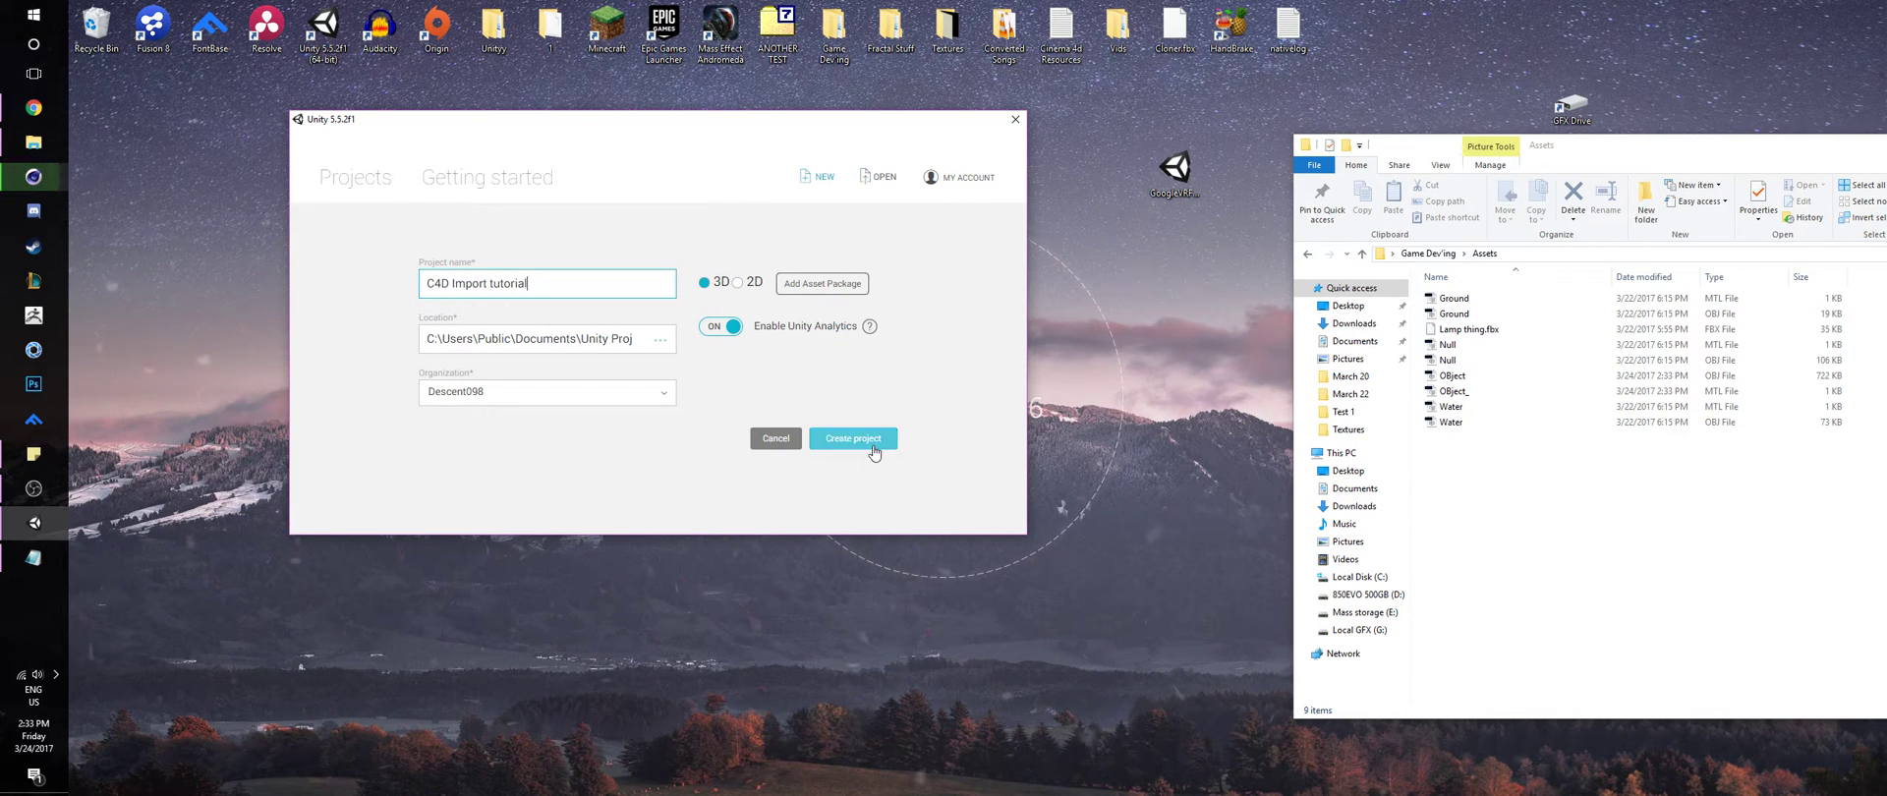
Create the 'C4D Import tutorial' project and restore down the loaded editor window
{"action": "left_click", "coordinate": [853, 438]}
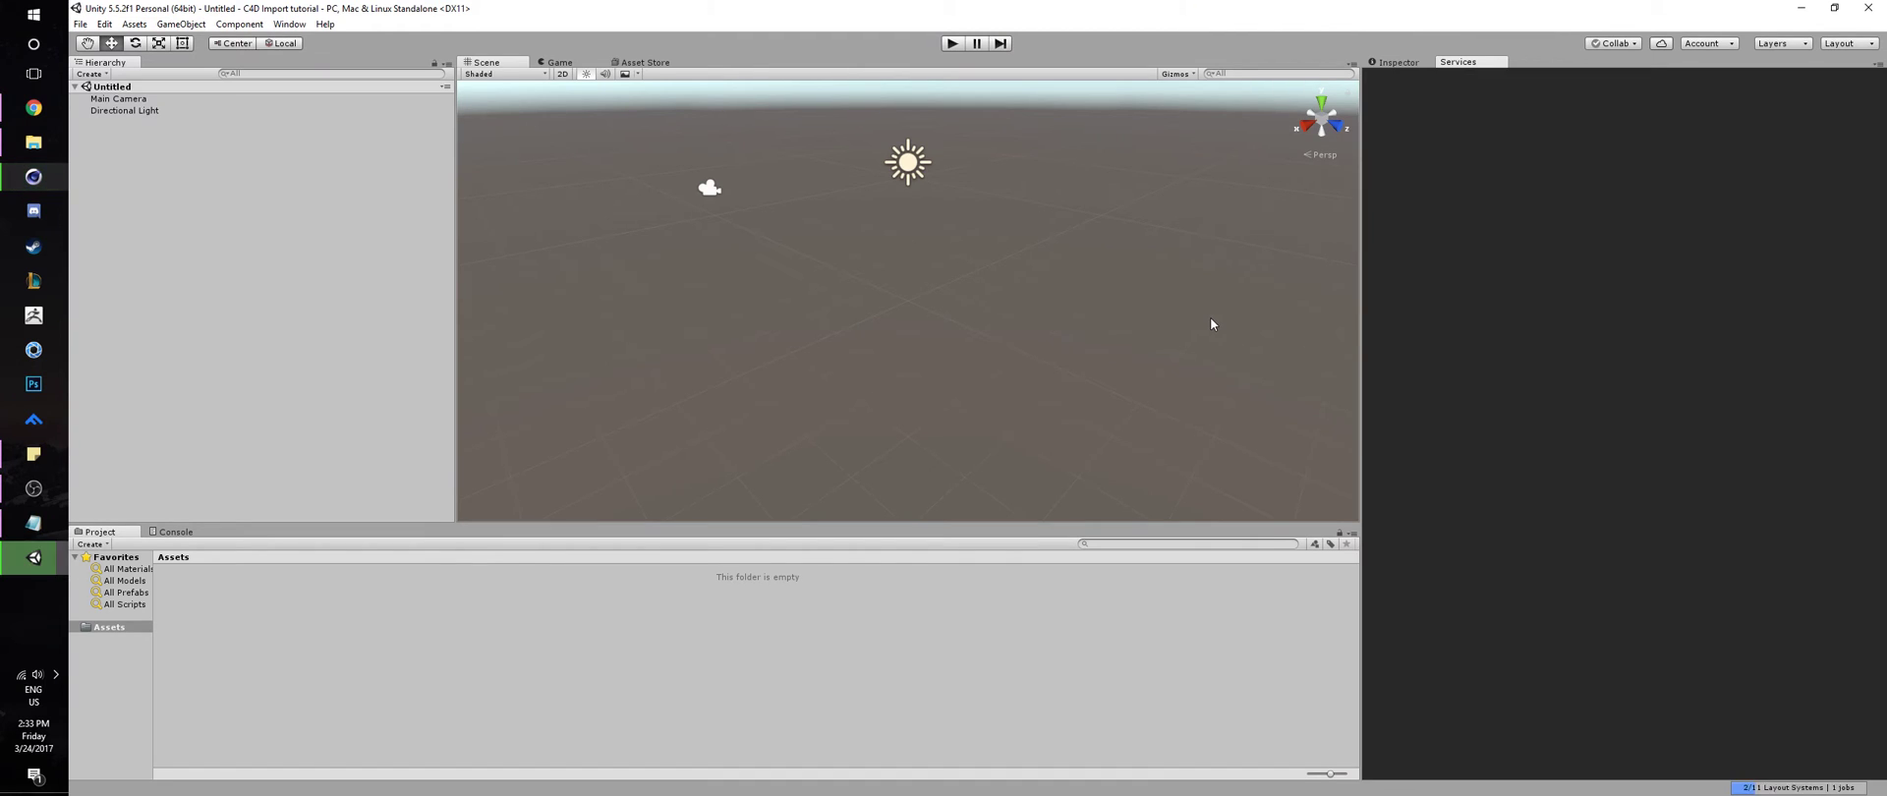
{"action": "left_click_drag", "start_coordinate": [1190, 8], "coordinate": [1402, 37]}
Drag GoogleVRForUnity.unitypackage into the Project panel and import all its items
{"action": "left_click", "coordinate": [1506, 50]}
{"action": "left_click_drag", "start_coordinate": [938, 193], "coordinate": [1067, 128]}
{"action": "left_click", "coordinate": [1543, 51]}
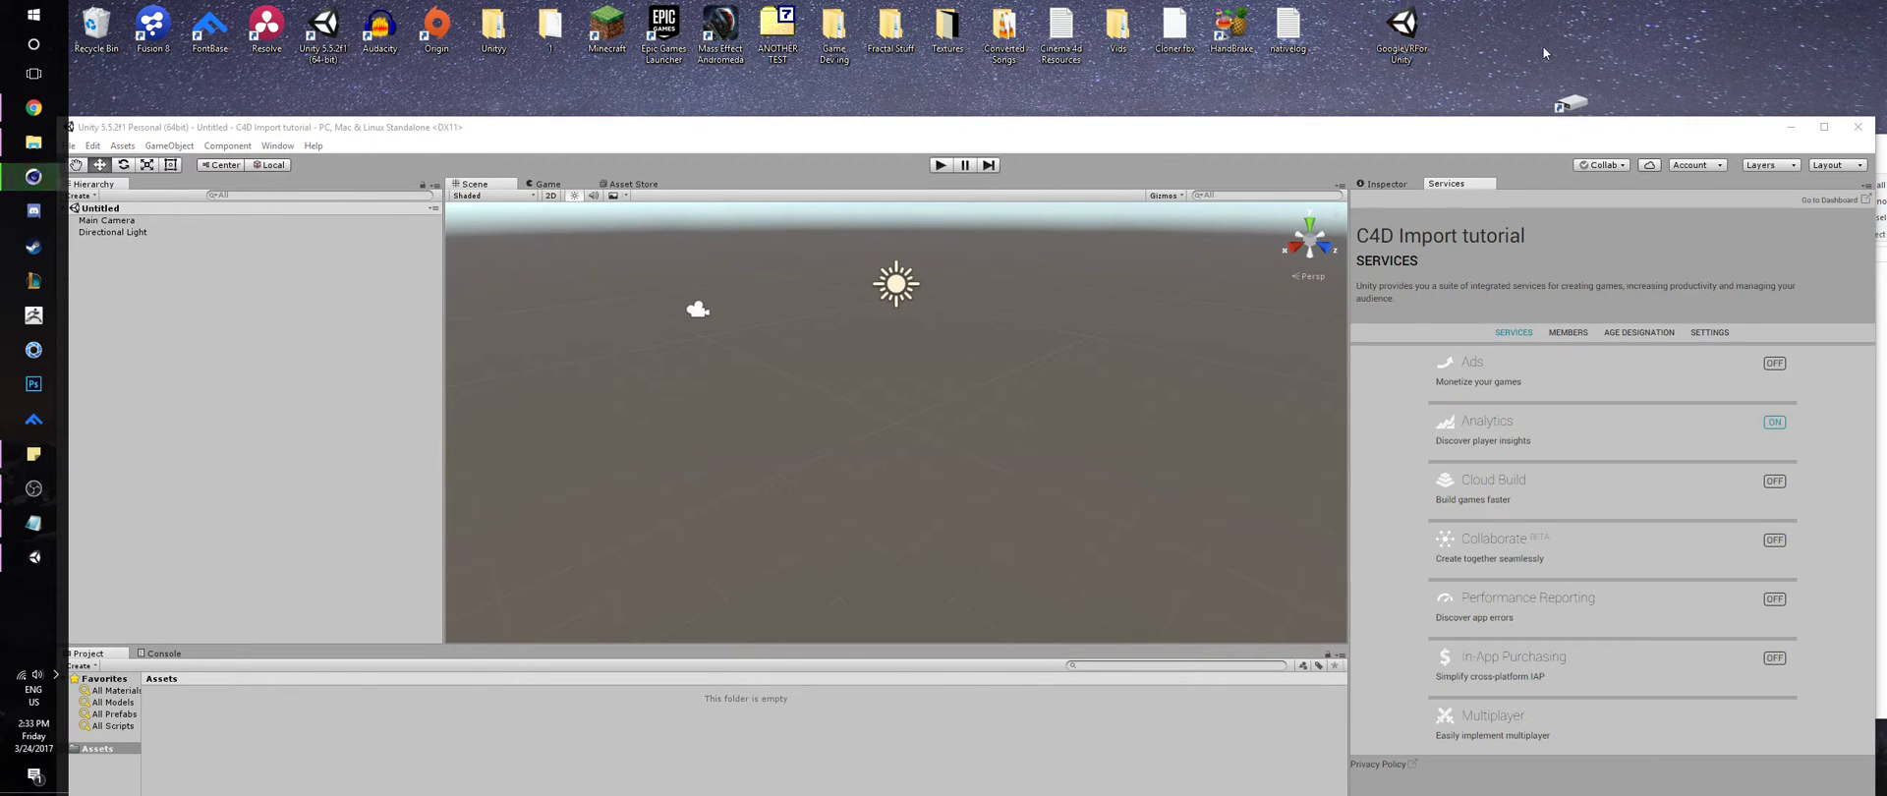
{"action": "left_click_drag", "start_coordinate": [1403, 35], "coordinate": [862, 750]}
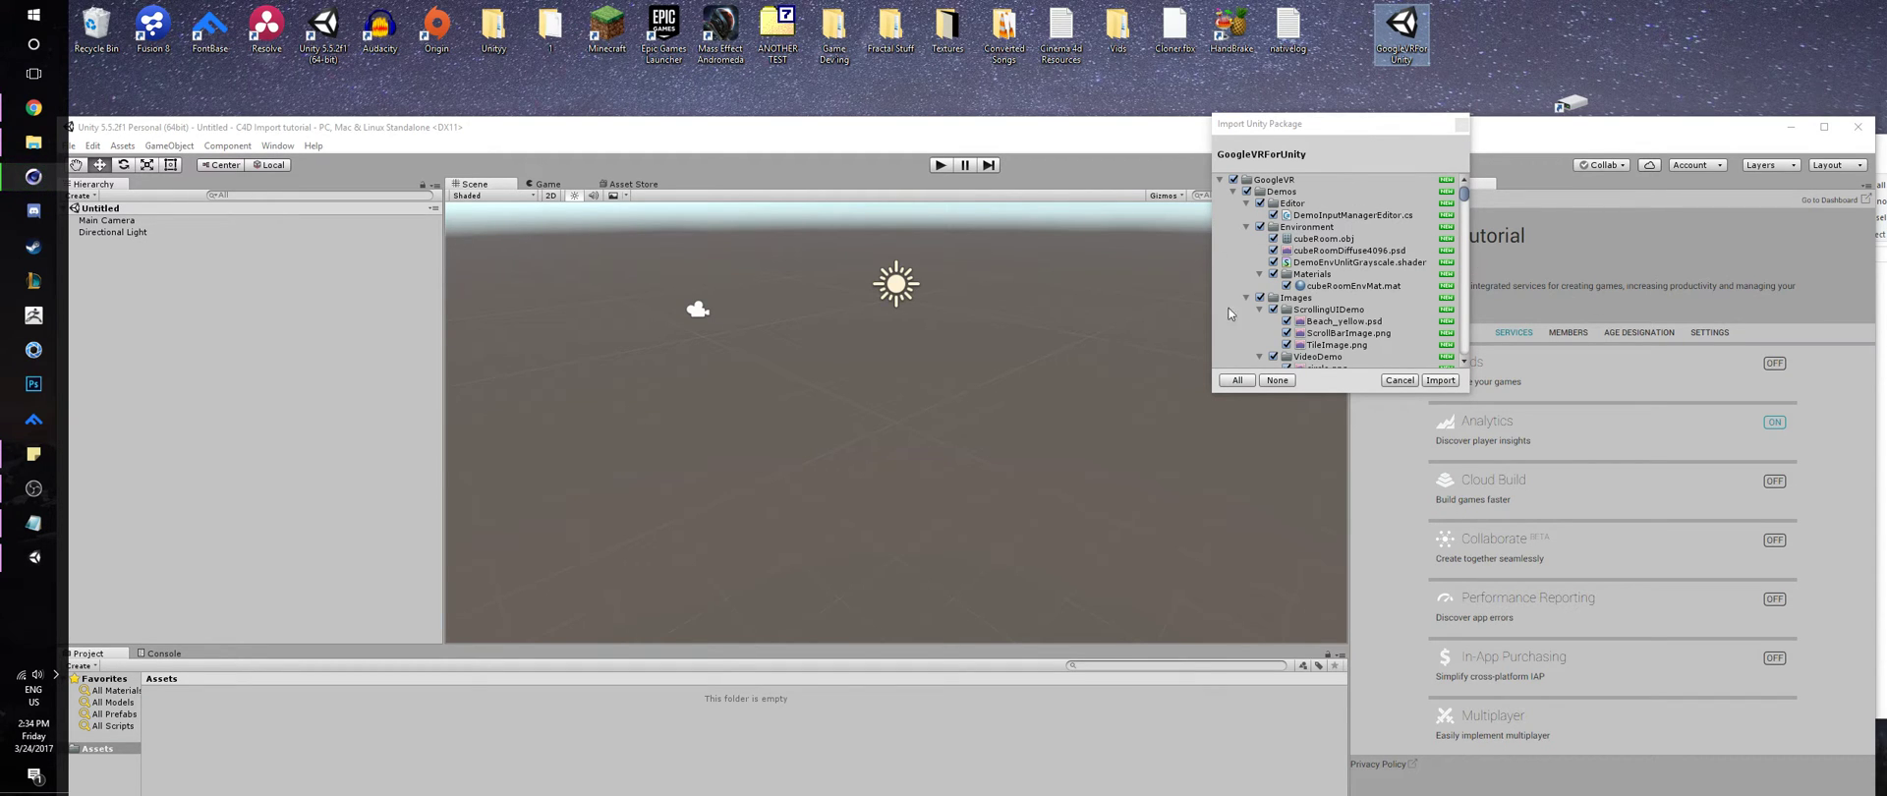
{"action": "left_click", "coordinate": [1440, 380]}
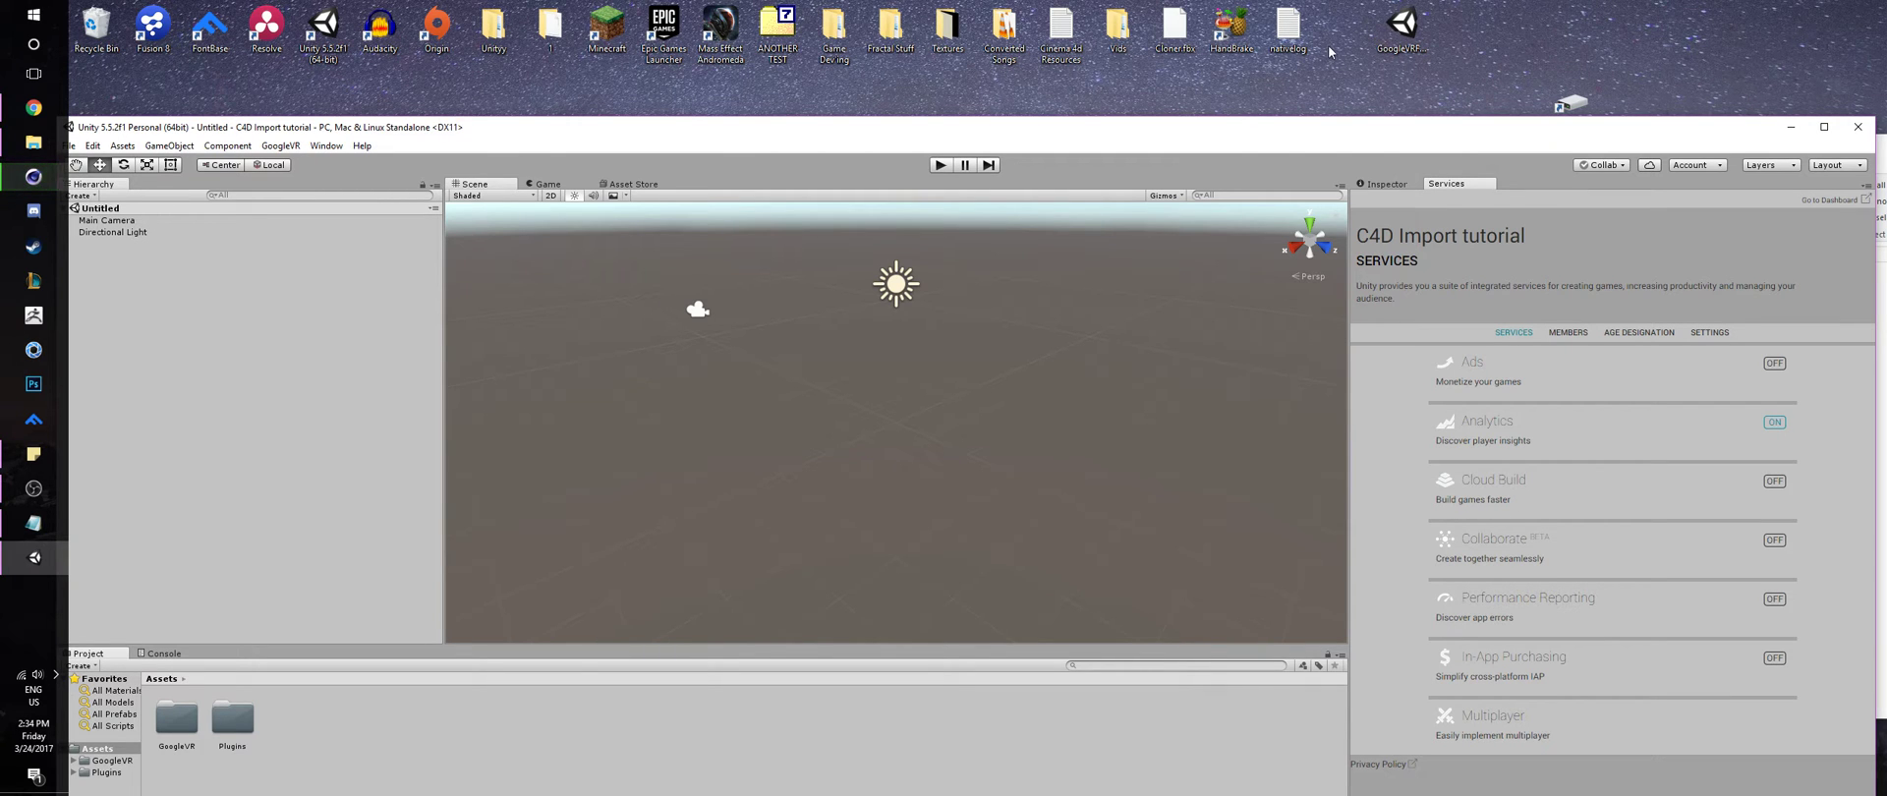
{"action": "left_click_drag", "start_coordinate": [1392, 135], "coordinate": [1476, 492]}
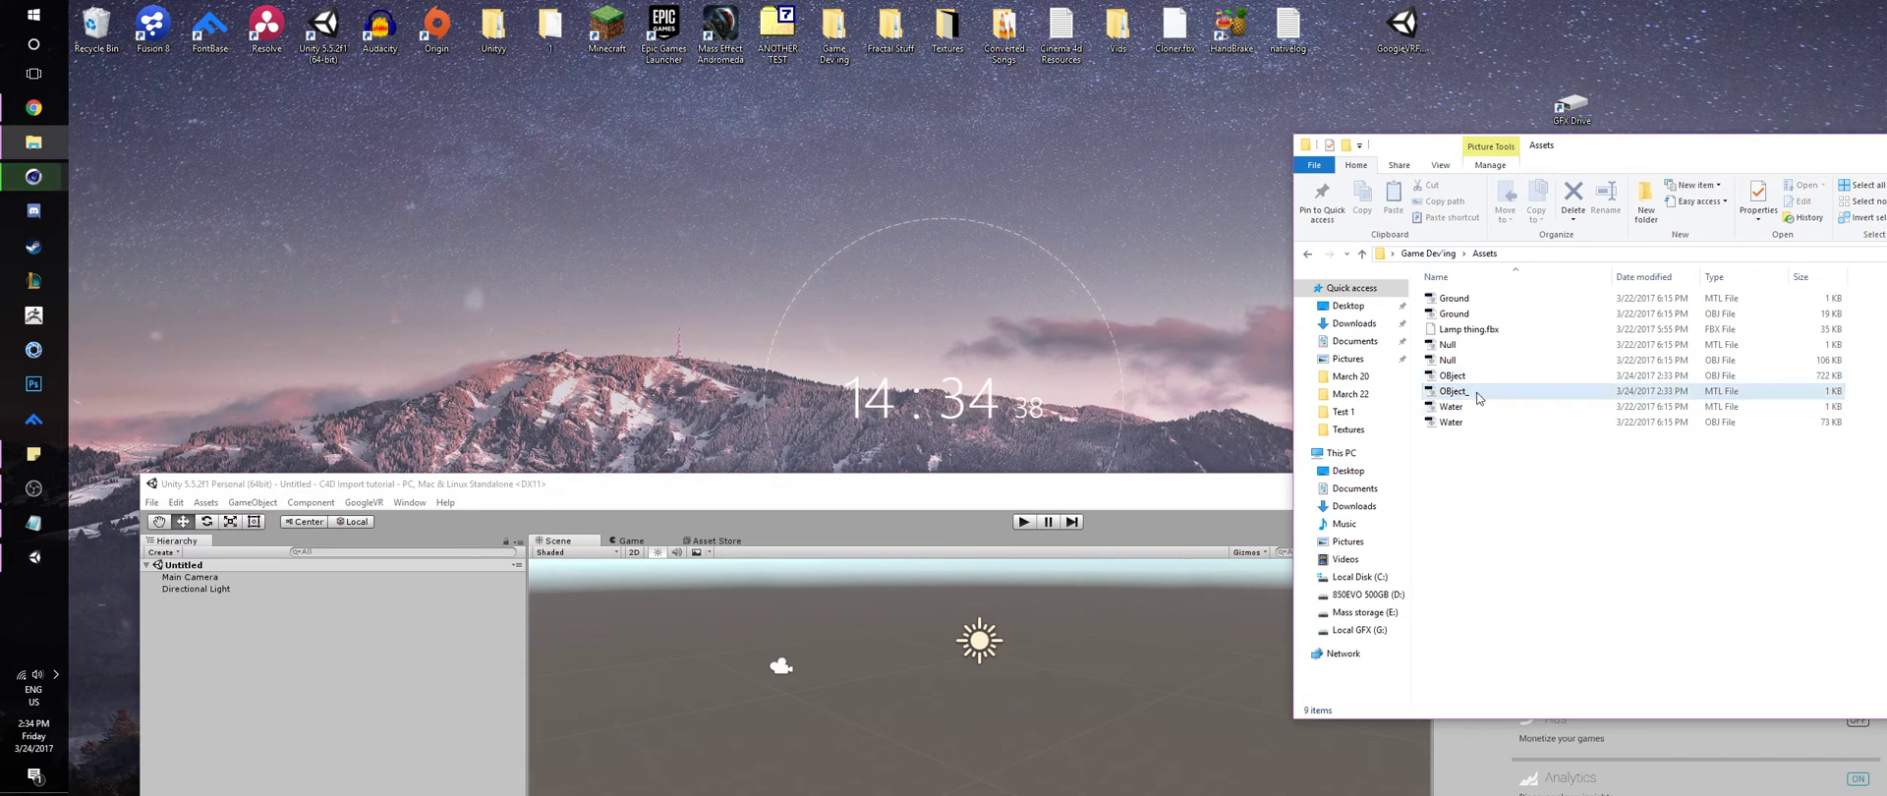
{"action": "left_click", "coordinate": [832, 492]}
Drag the Object .obj and Object_ material files from the side-by-side Assets folder into Unity, then maximize Unity
{"action": "left_click_drag", "start_coordinate": [832, 492], "coordinate": [3, 443]}
{"action": "left_click", "coordinate": [1229, 226]}
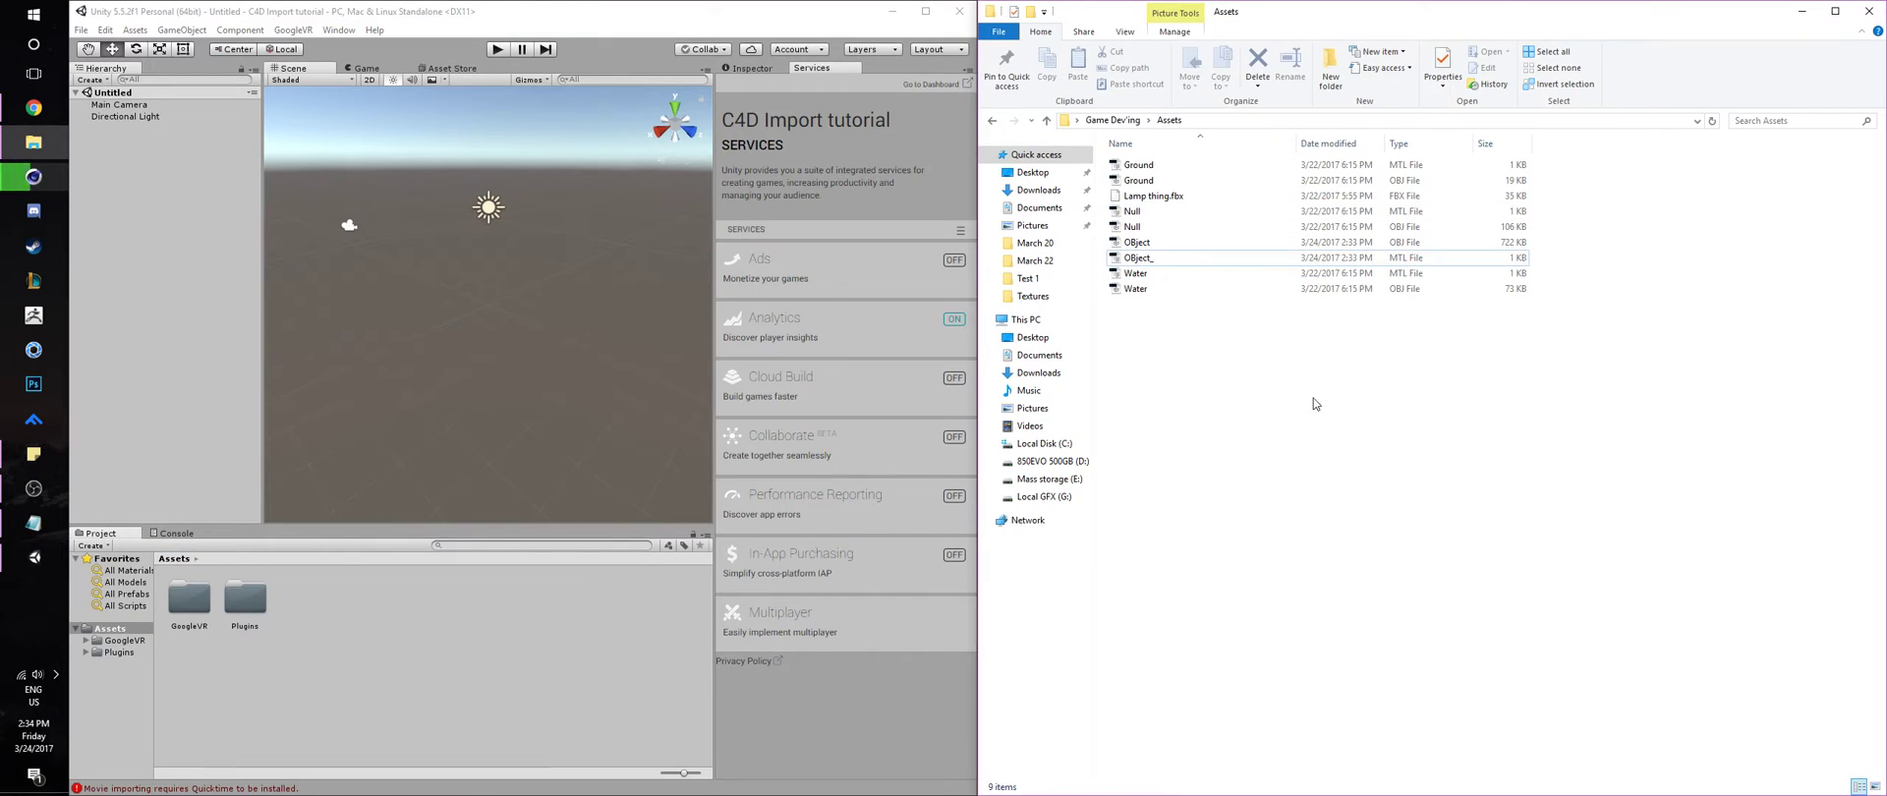
{"action": "left_click", "coordinate": [1234, 247]}
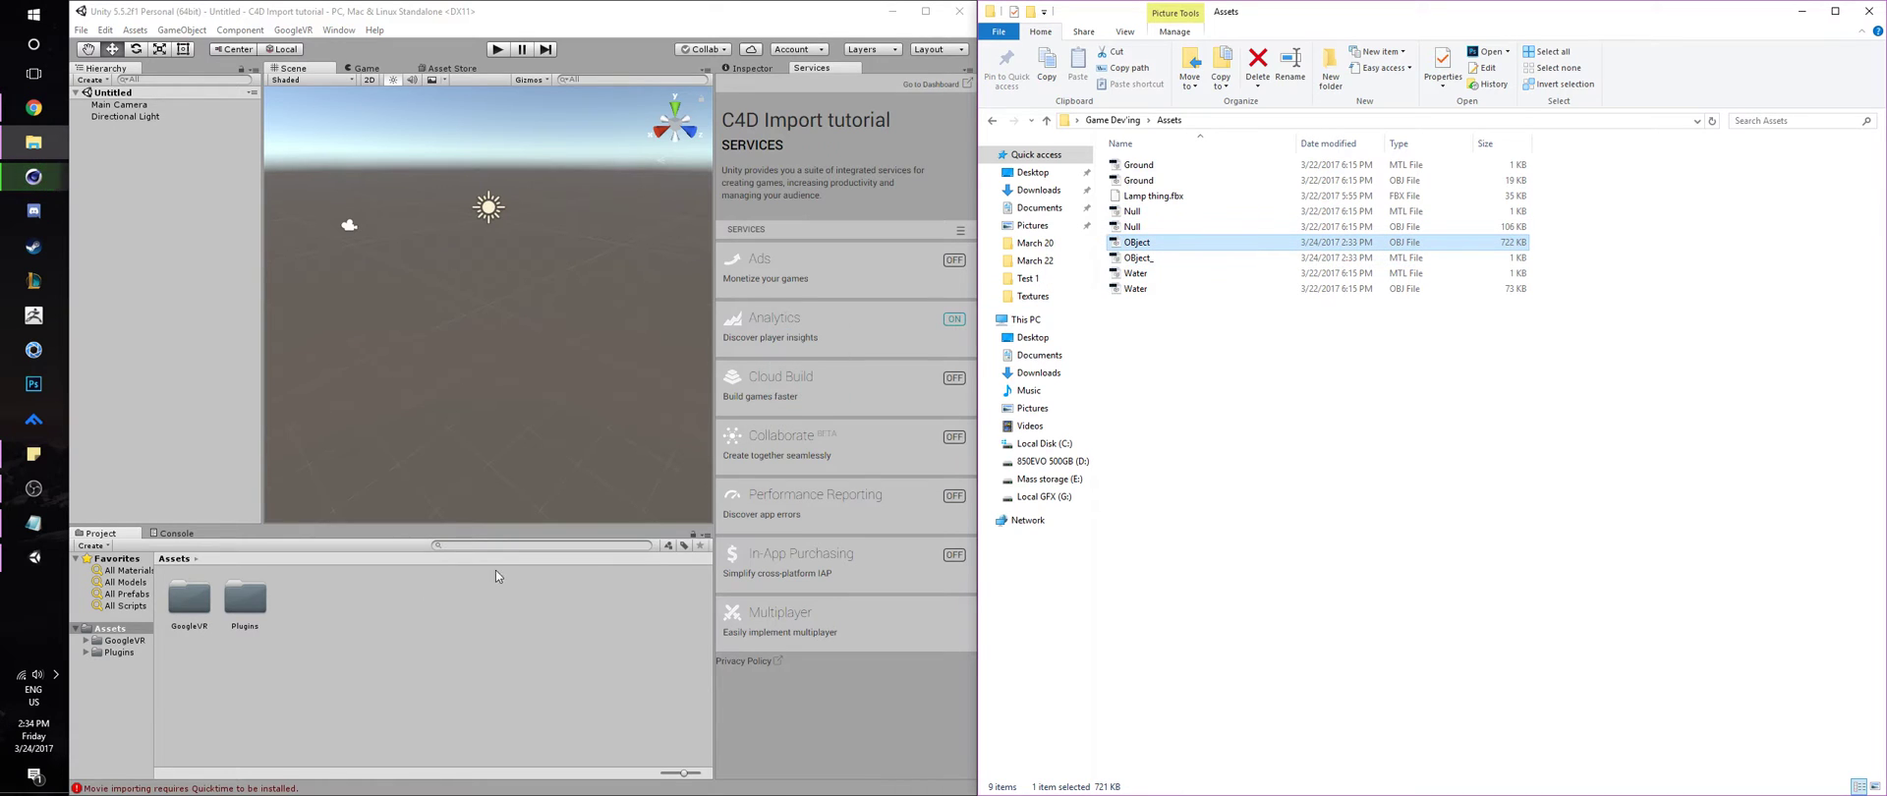
{"action": "left_click_drag", "start_coordinate": [429, 597], "coordinate": [429, 600]}
{"action": "left_click_drag", "start_coordinate": [1268, 257], "coordinate": [569, 598]}
{"action": "left_click", "coordinate": [1445, 389]}
{"action": "left_click", "coordinate": [1868, 10]}
{"action": "key", "text": "super+Up"}
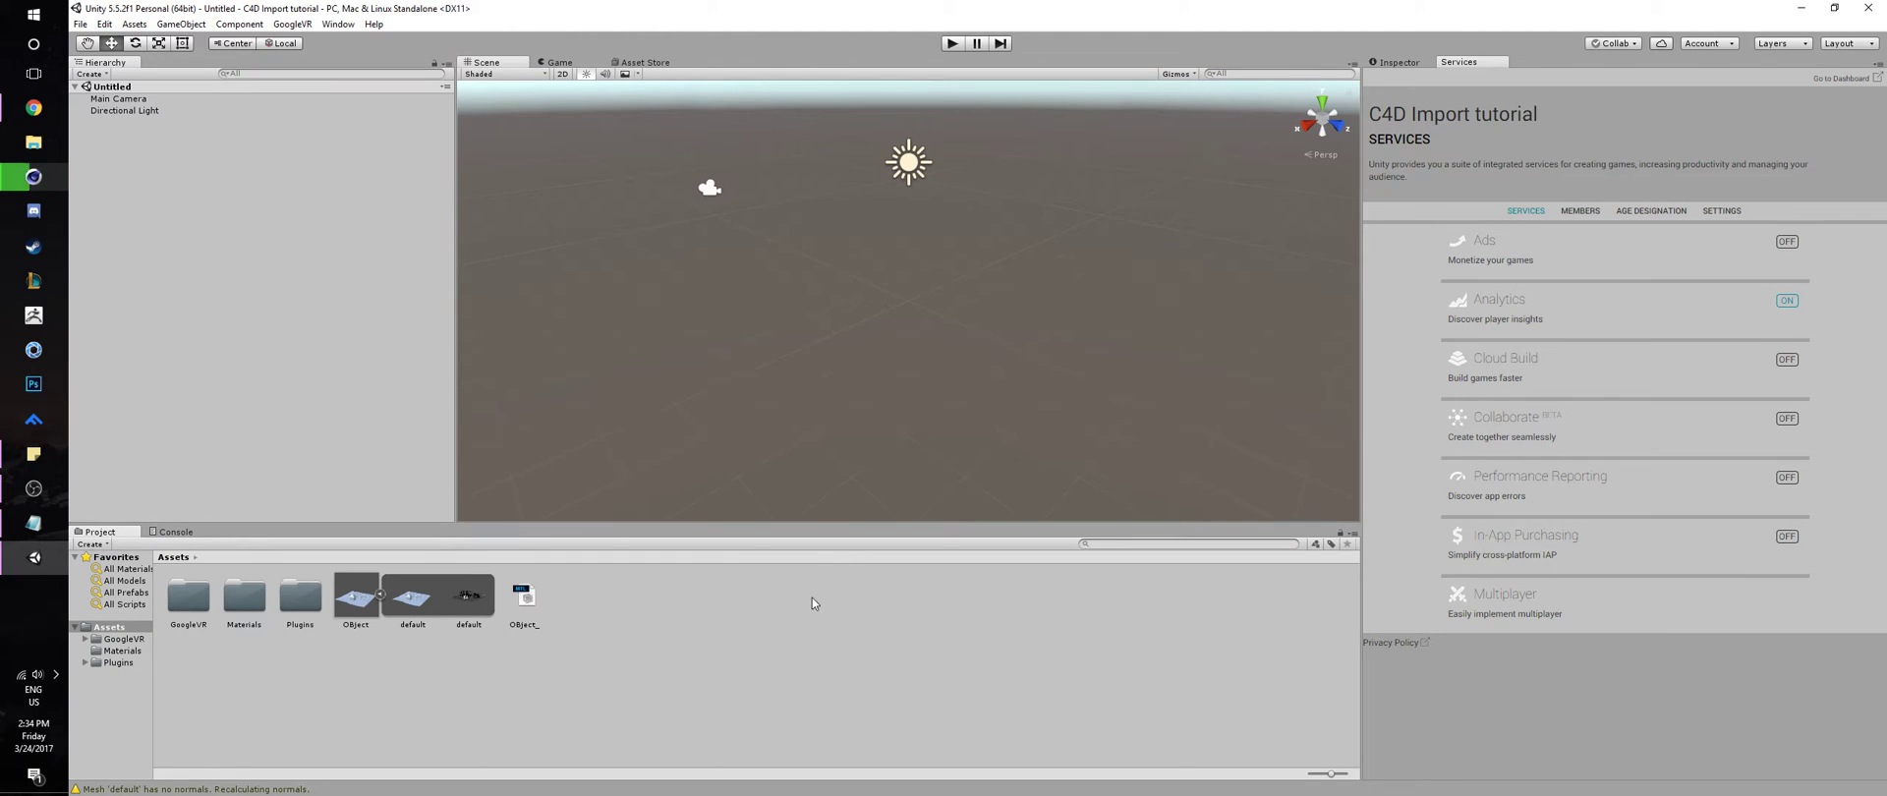
Drag the Object asset into the Scene view, then zoom out and orbit to view the terrain
{"action": "left_click", "coordinate": [351, 604]}
{"action": "left_click_drag", "start_coordinate": [354, 602], "coordinate": [825, 323]}
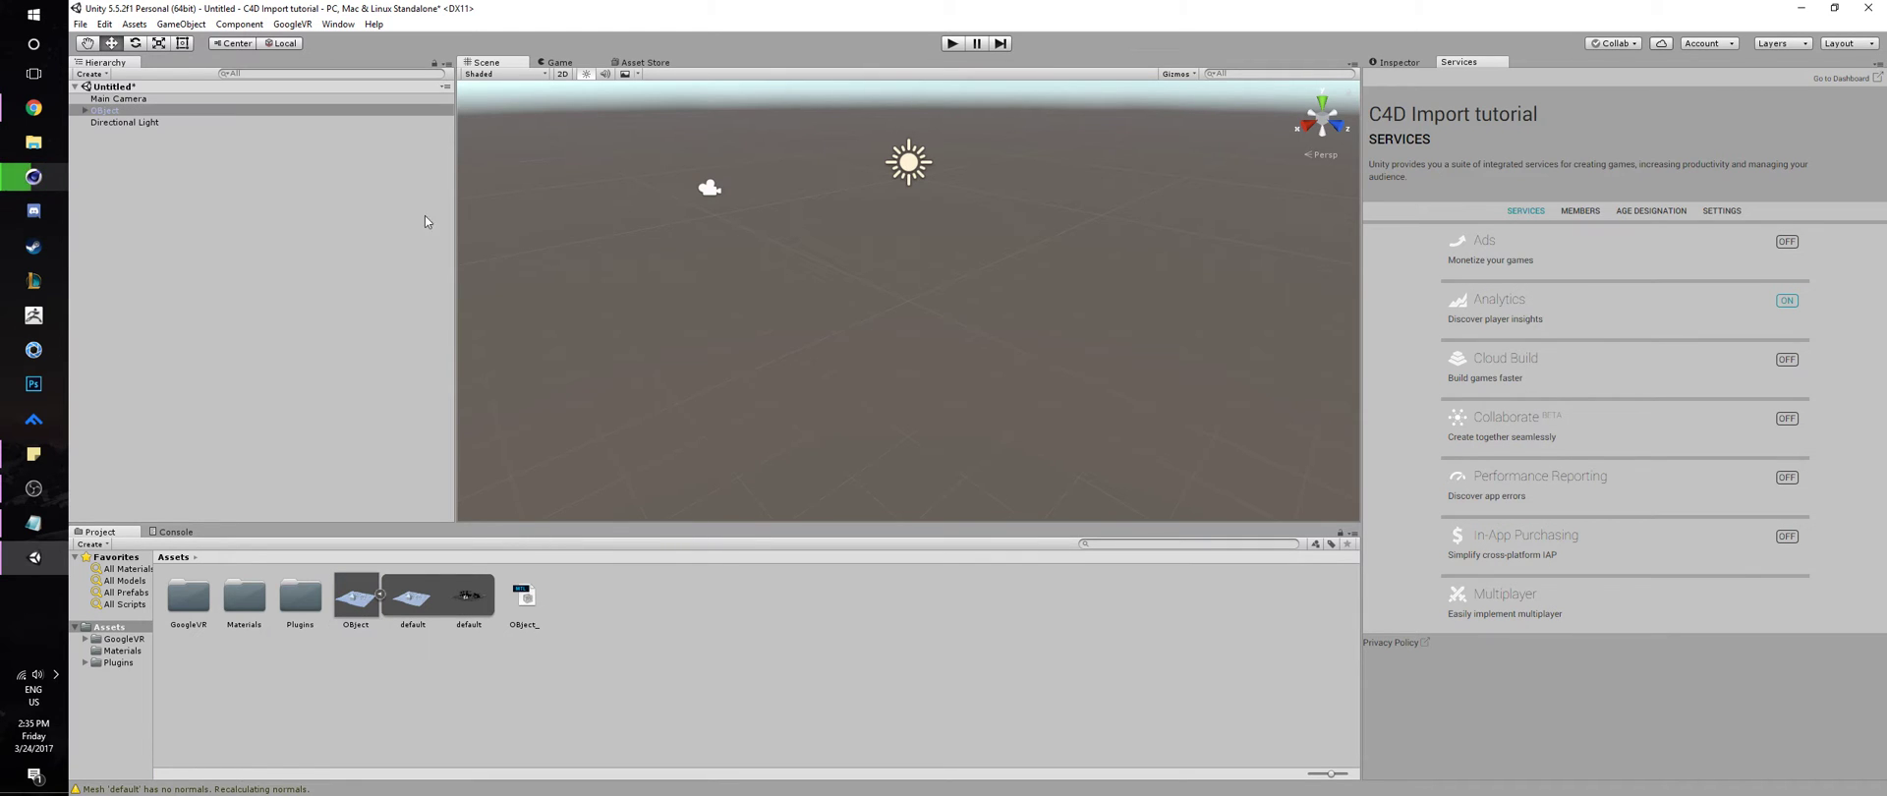
{"action": "left_click", "coordinate": [165, 150]}
{"action": "scroll", "coordinate": [858, 300], "scroll_direction": "down", "scroll_amount": 10}
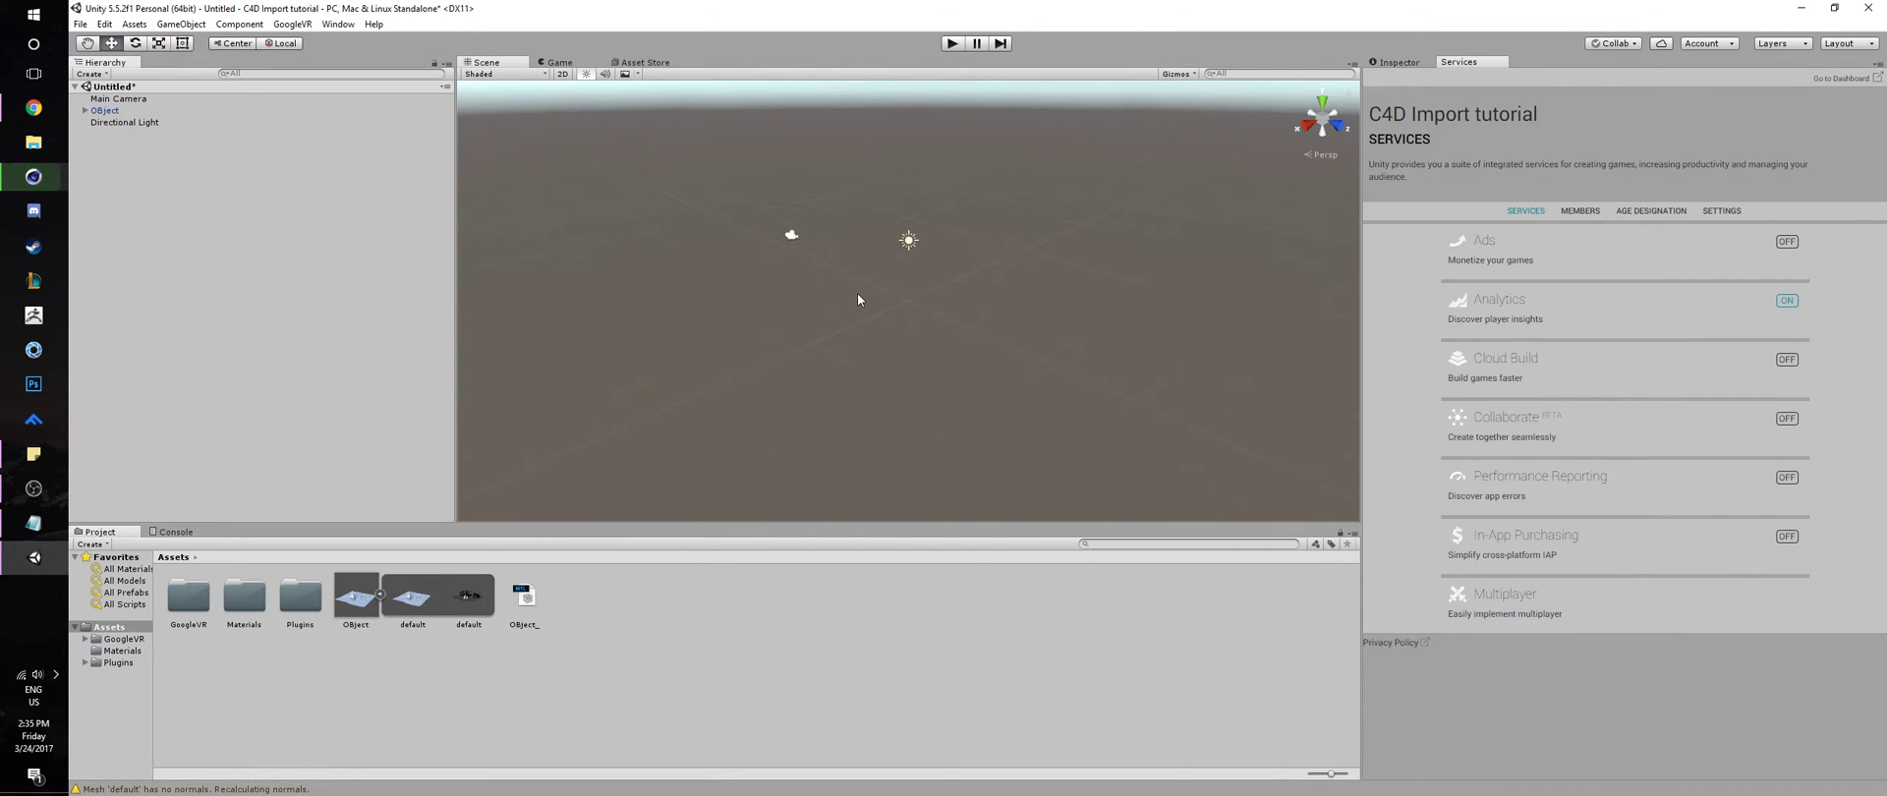
{"action": "scroll", "coordinate": [857, 293], "scroll_direction": "down", "scroll_amount": 10}
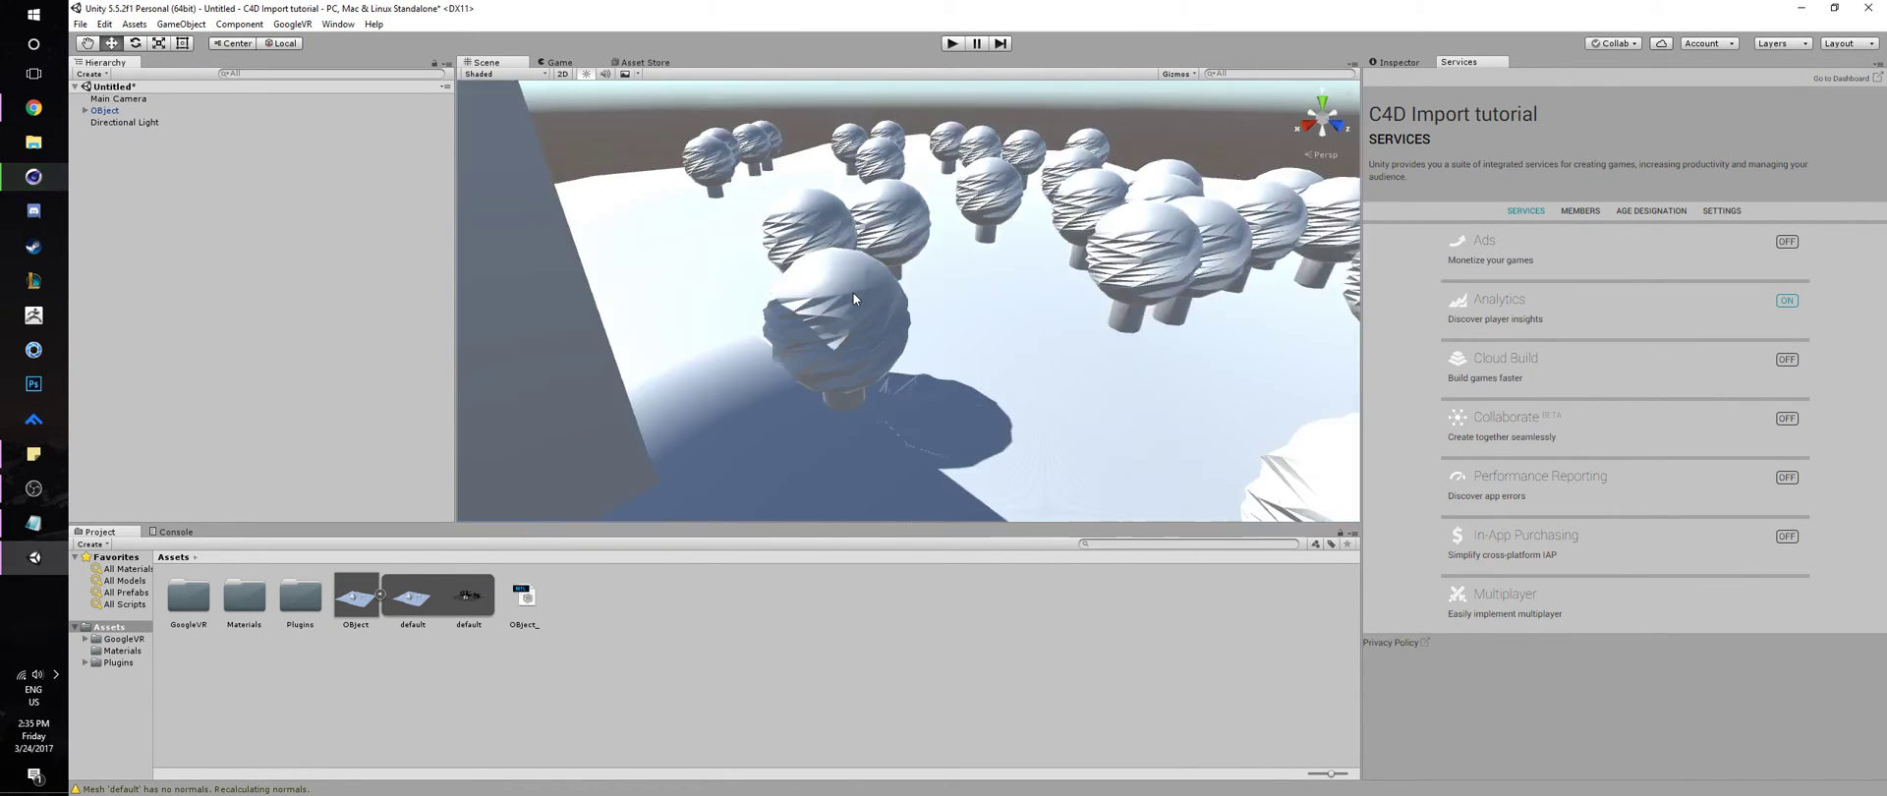
{"action": "scroll", "coordinate": [1182, 361], "scroll_direction": "down", "scroll_amount": 10}
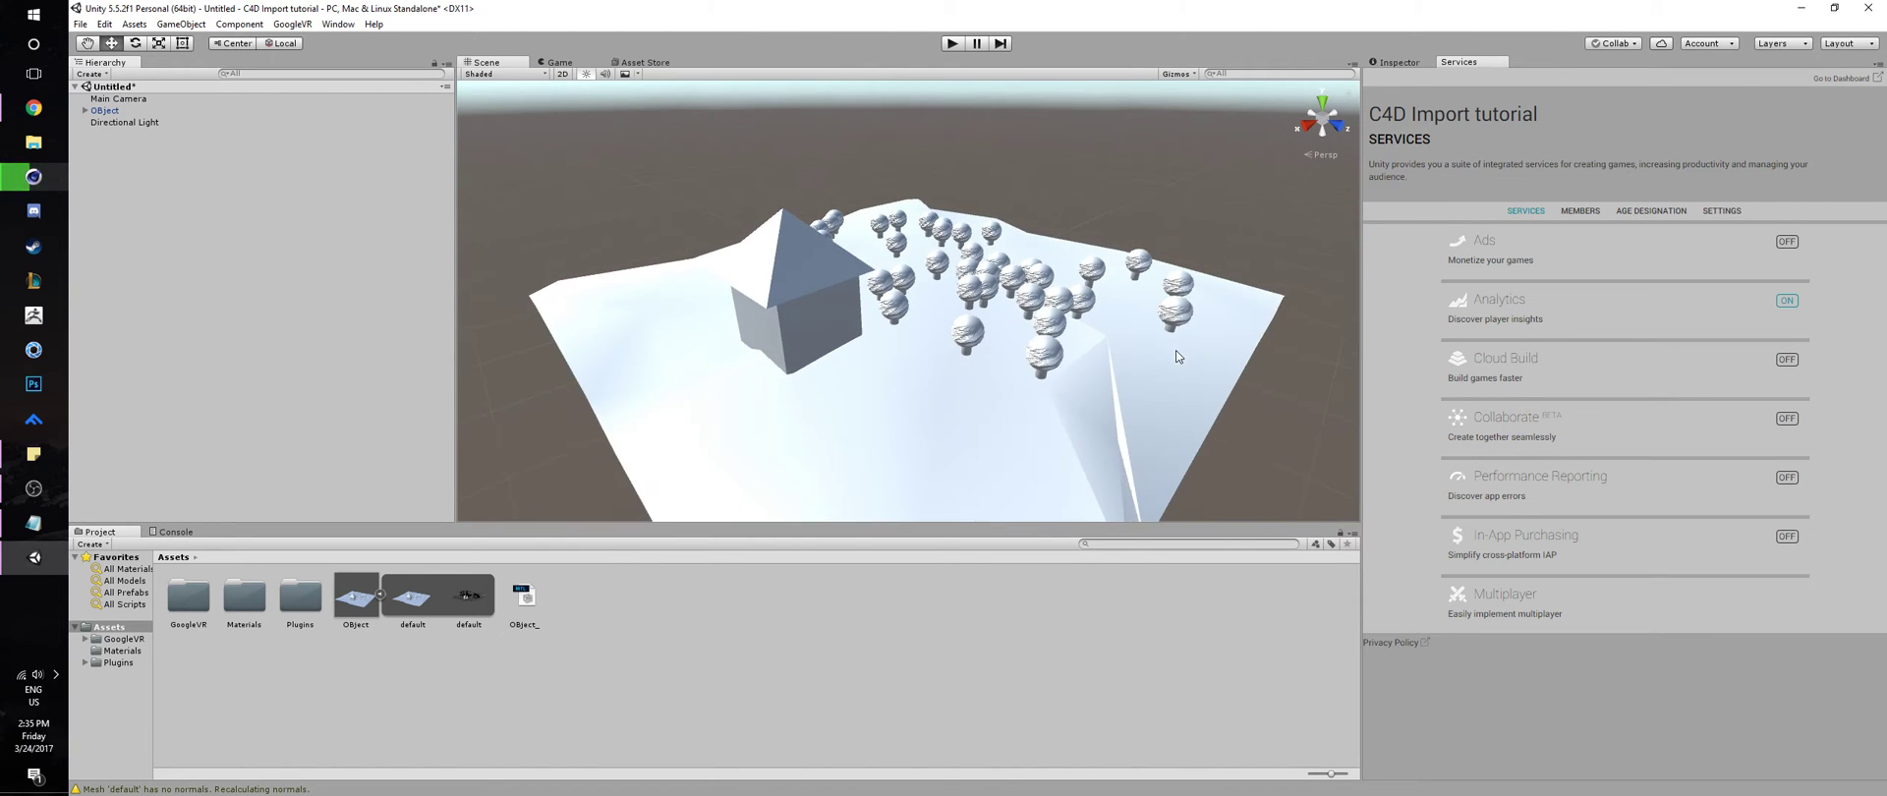
{"action": "left_click", "coordinate": [87, 43]}
{"action": "left_click_drag", "start_coordinate": [816, 294], "coordinate": [861, 227], "text": "alt"}
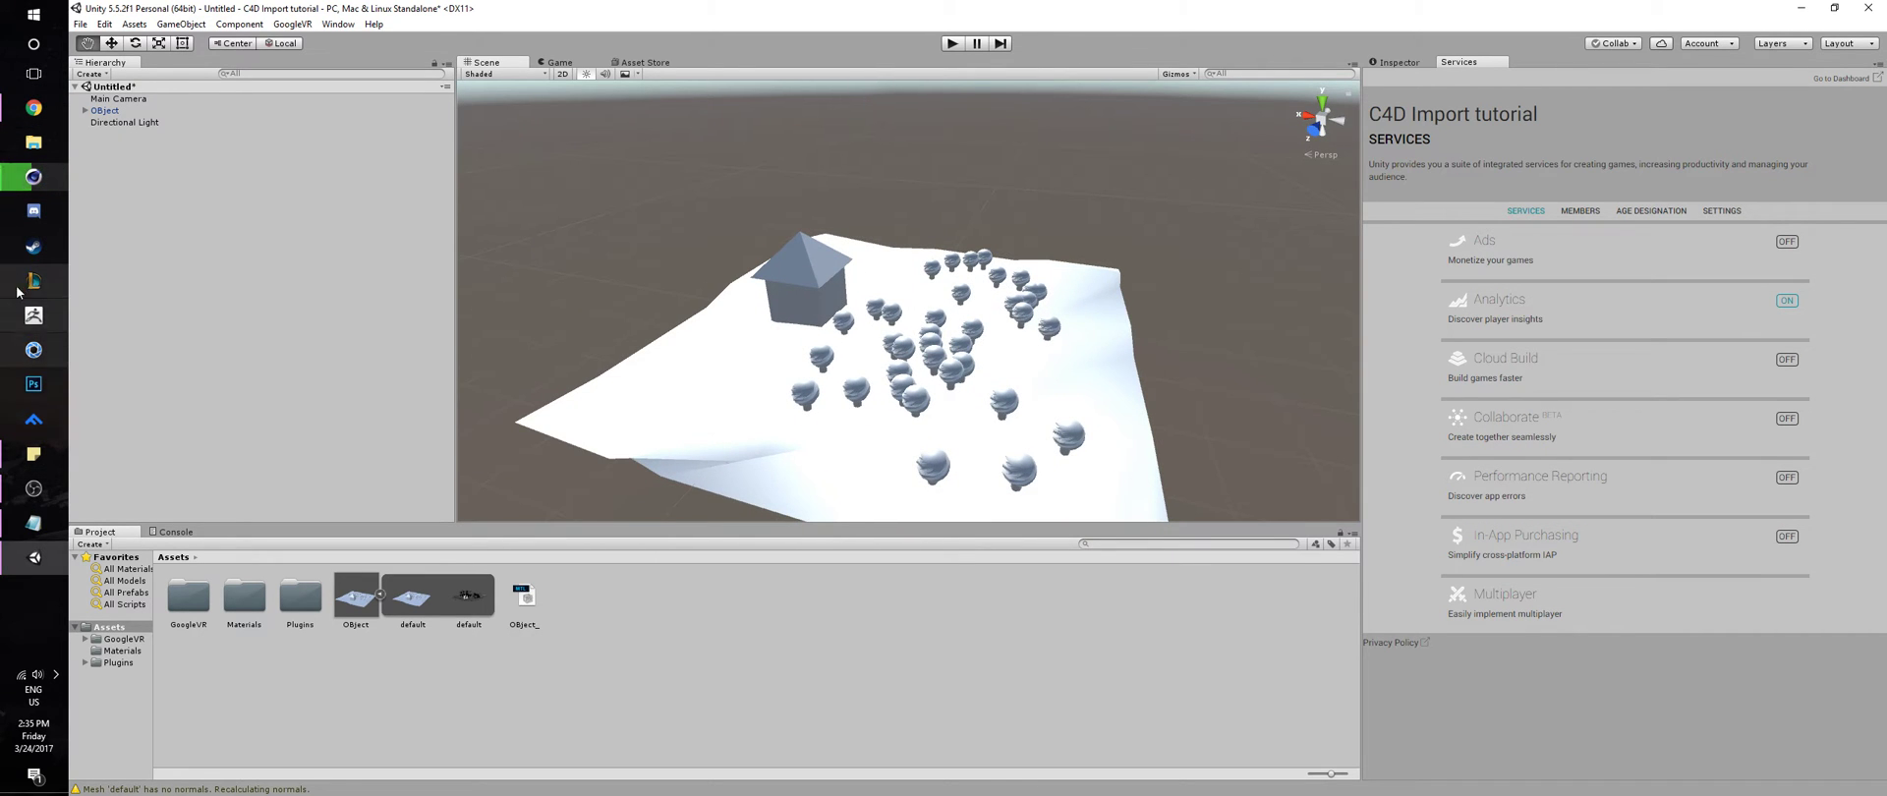
Compare against the coloured terrain in Cinema 4D, then minimize it and show Unity's Inspector
{"action": "left_click", "coordinate": [33, 176]}
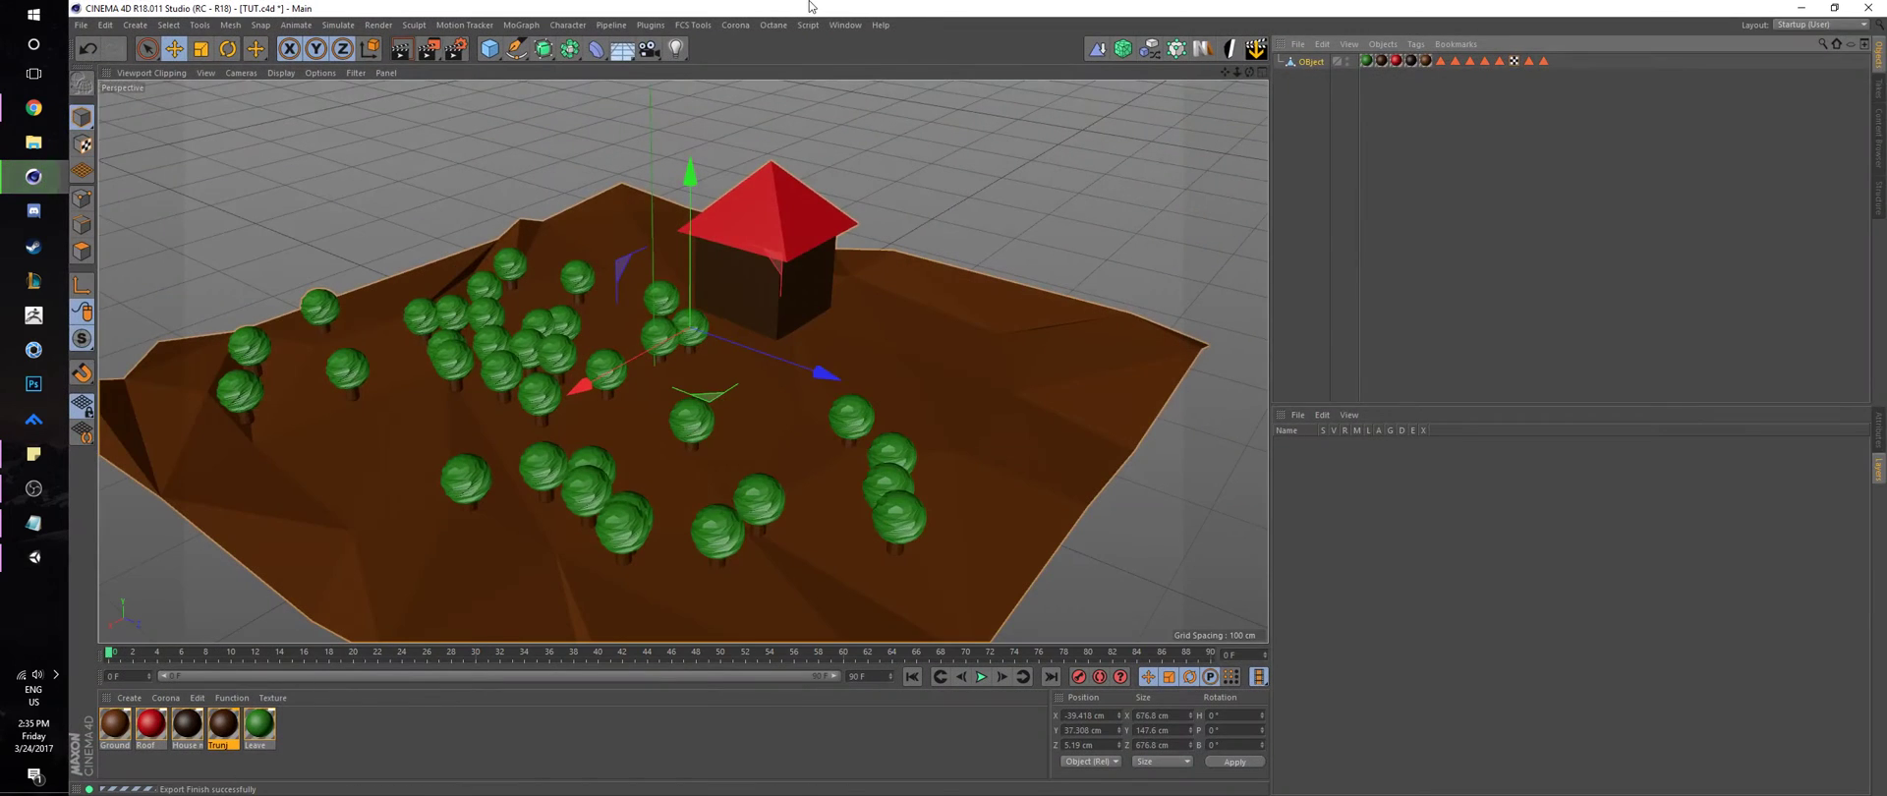
{"action": "left_click_drag", "start_coordinate": [983, 8], "coordinate": [1611, 62]}
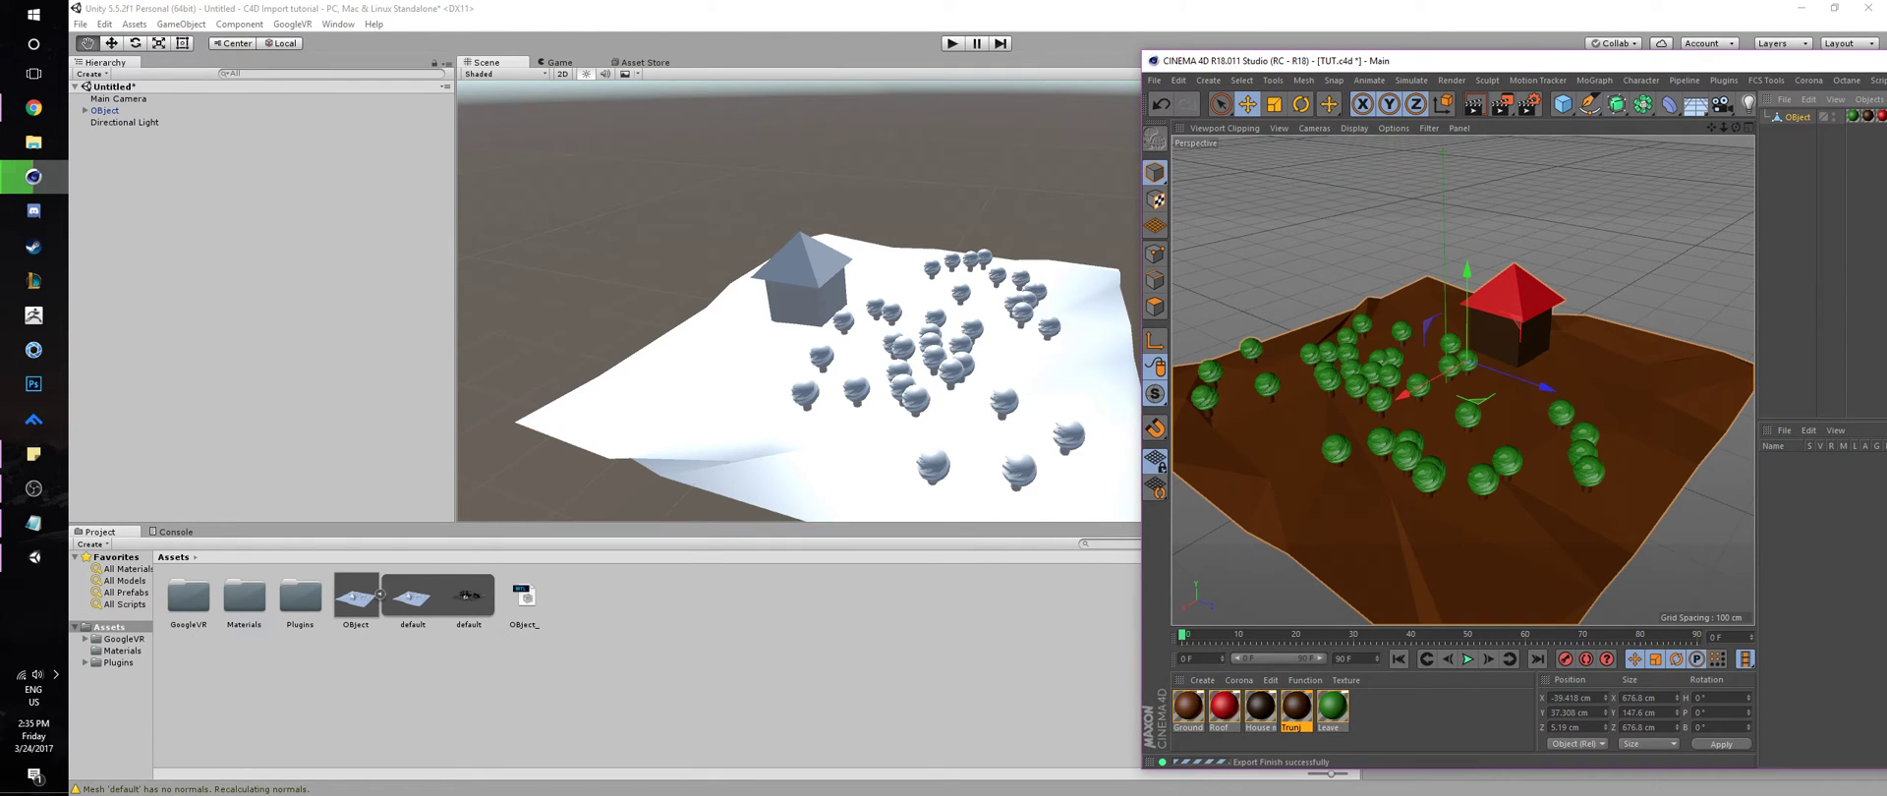
{"action": "left_click_drag", "start_coordinate": [1612, 61], "coordinate": [1123, 8]}
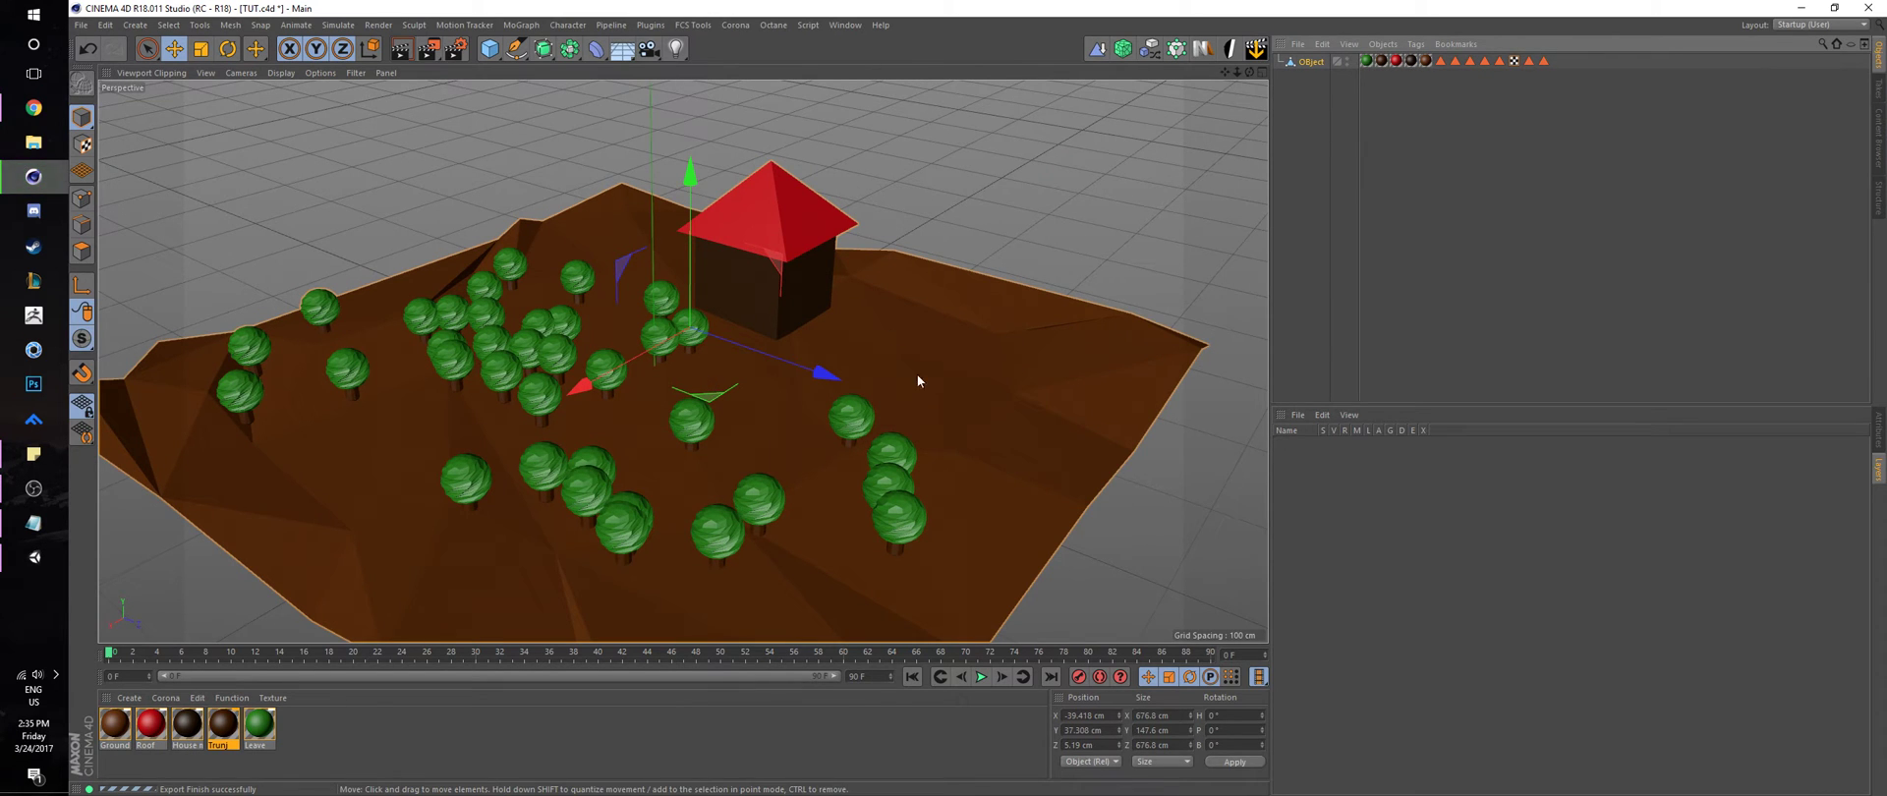
{"action": "left_click", "coordinate": [1802, 8]}
{"action": "left_click", "coordinate": [1402, 62]}
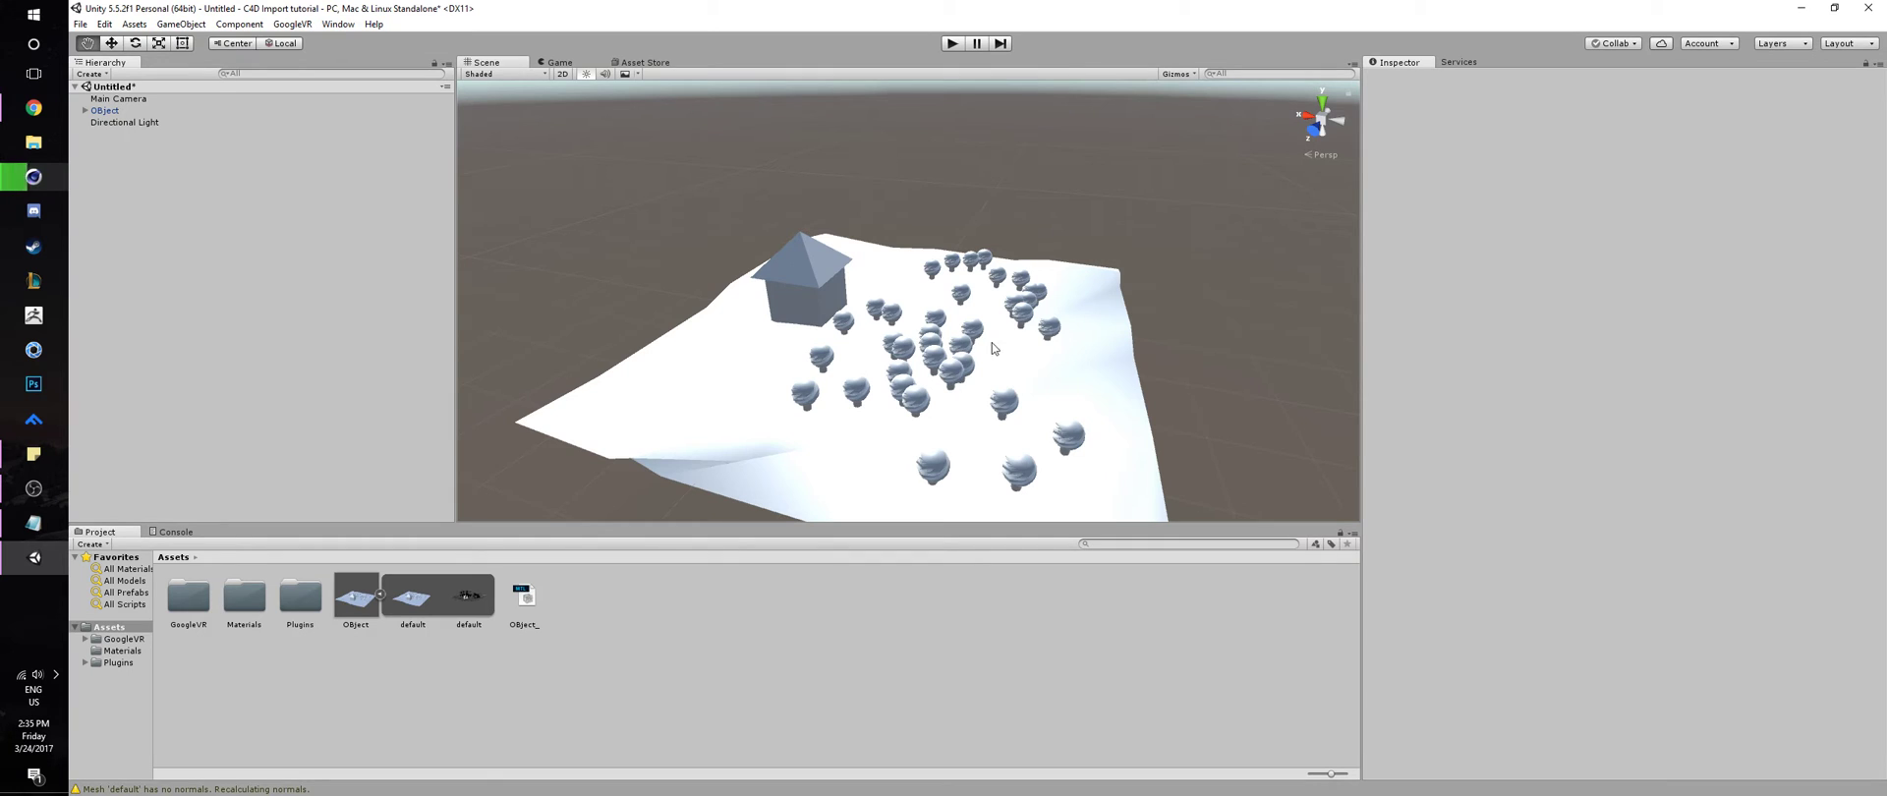
Set the Object model's import Normals to Calculate and drag Smoothing Angle down to 0
{"action": "left_click_drag", "start_coordinate": [973, 257], "coordinate": [1009, 212]}
{"action": "left_click", "coordinate": [356, 598]}
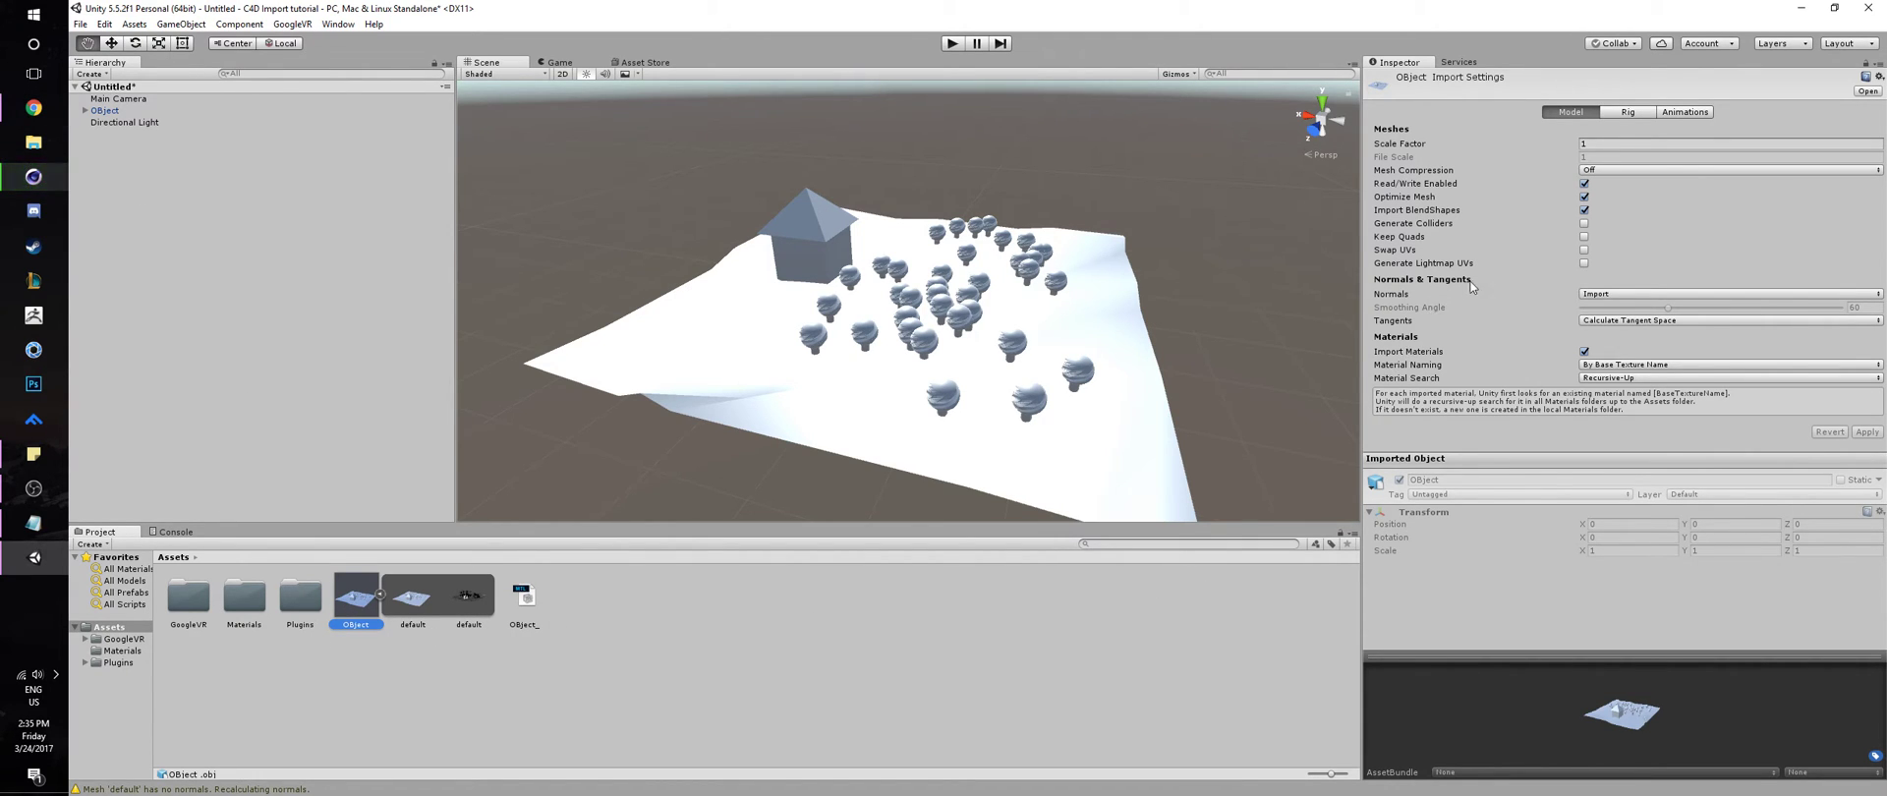
{"action": "left_click", "coordinate": [1638, 297]}
{"action": "left_click", "coordinate": [1667, 308]}
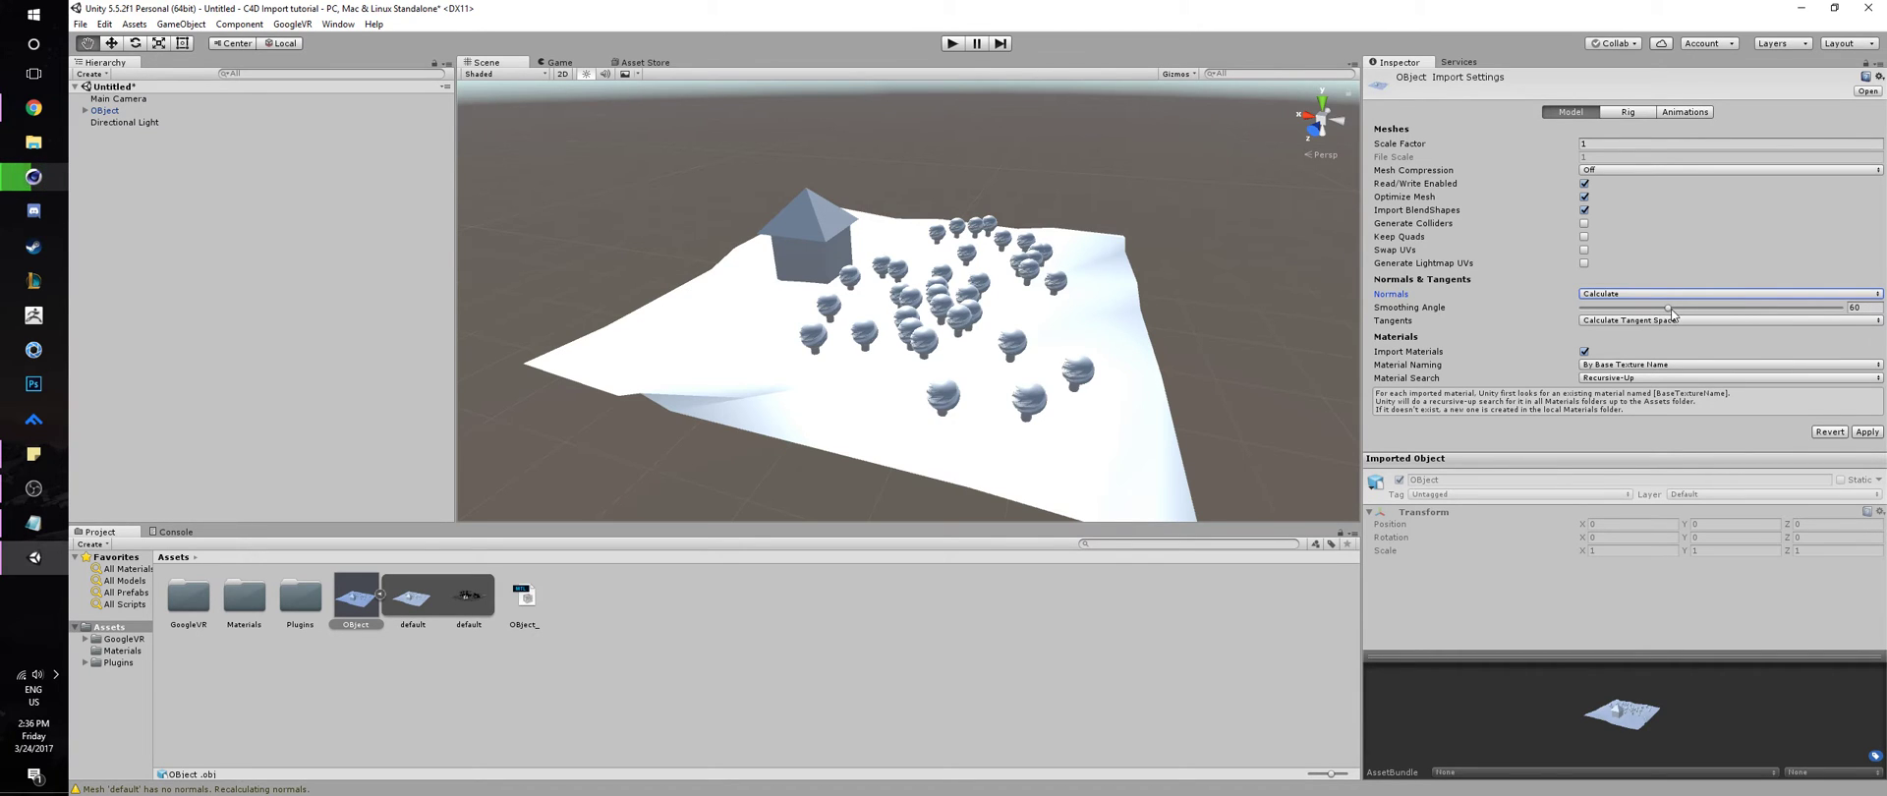
{"action": "left_click_drag", "start_coordinate": [1671, 311], "coordinate": [1525, 310]}
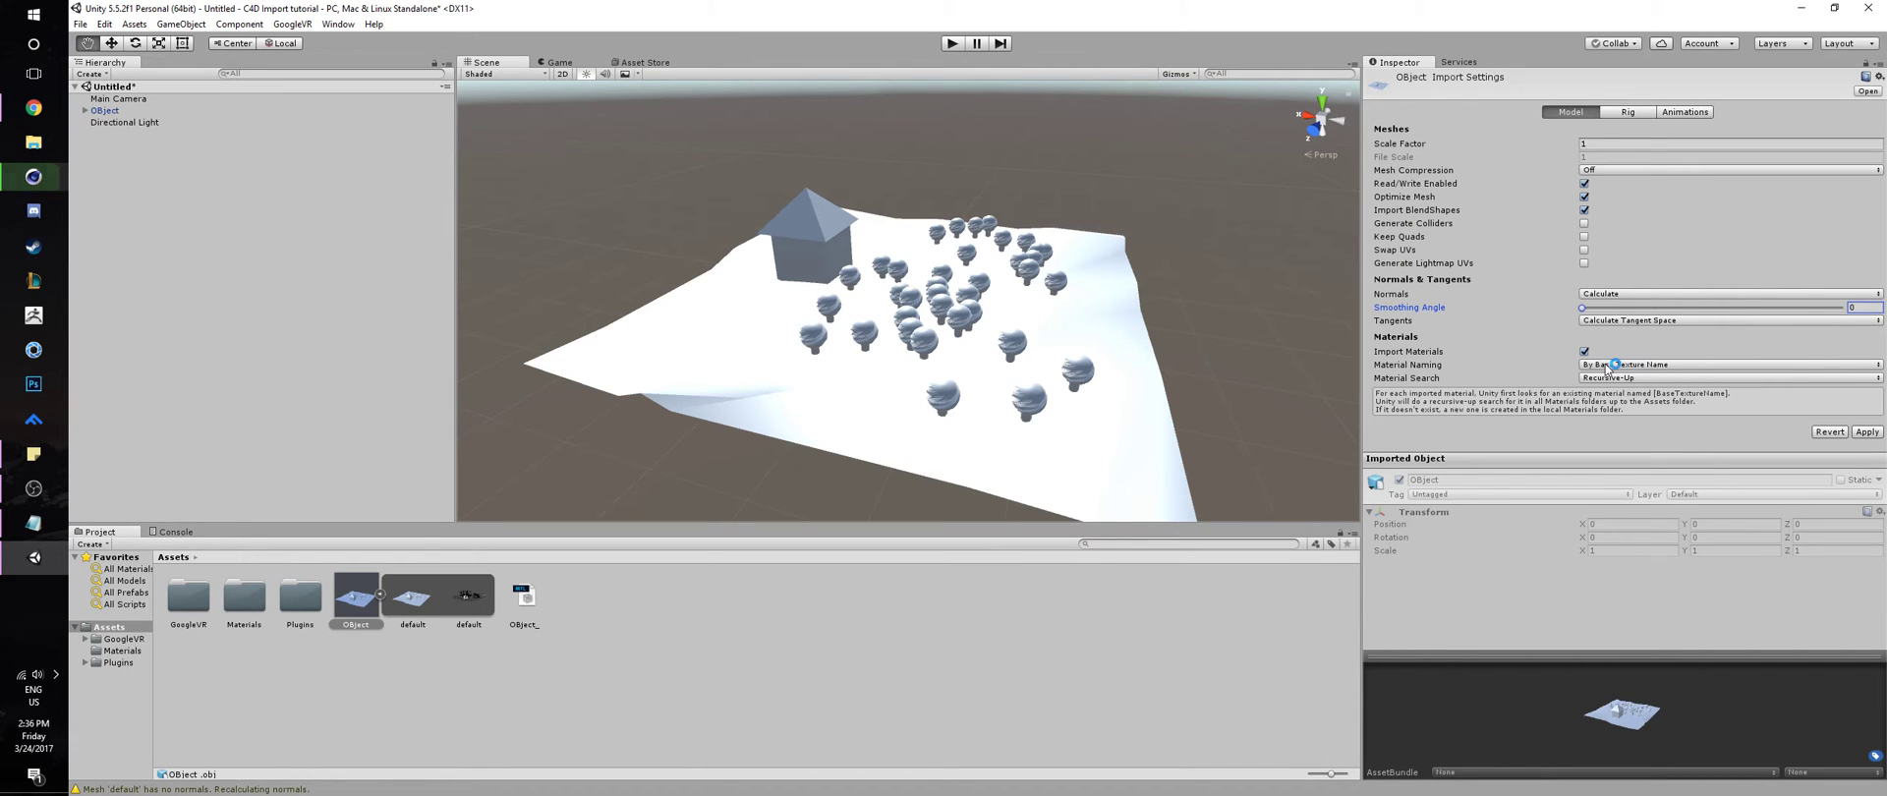
Set Material Naming to Model Name + Model's Material and apply the re-import
{"action": "left_click", "coordinate": [1685, 370]}
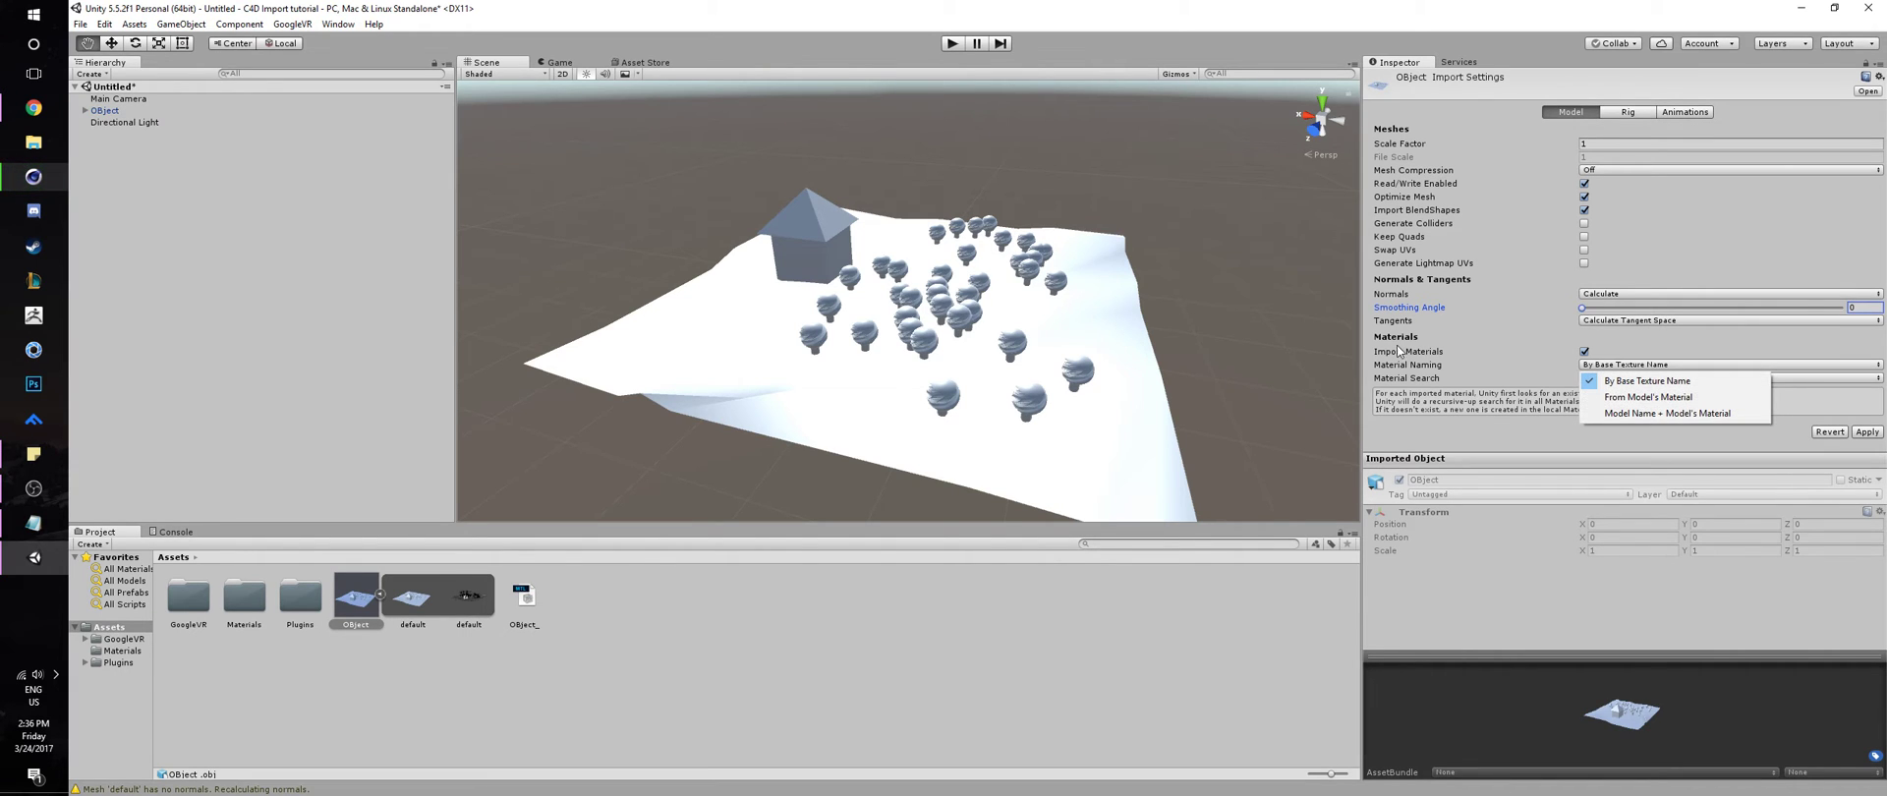
{"action": "left_click", "coordinate": [1666, 415]}
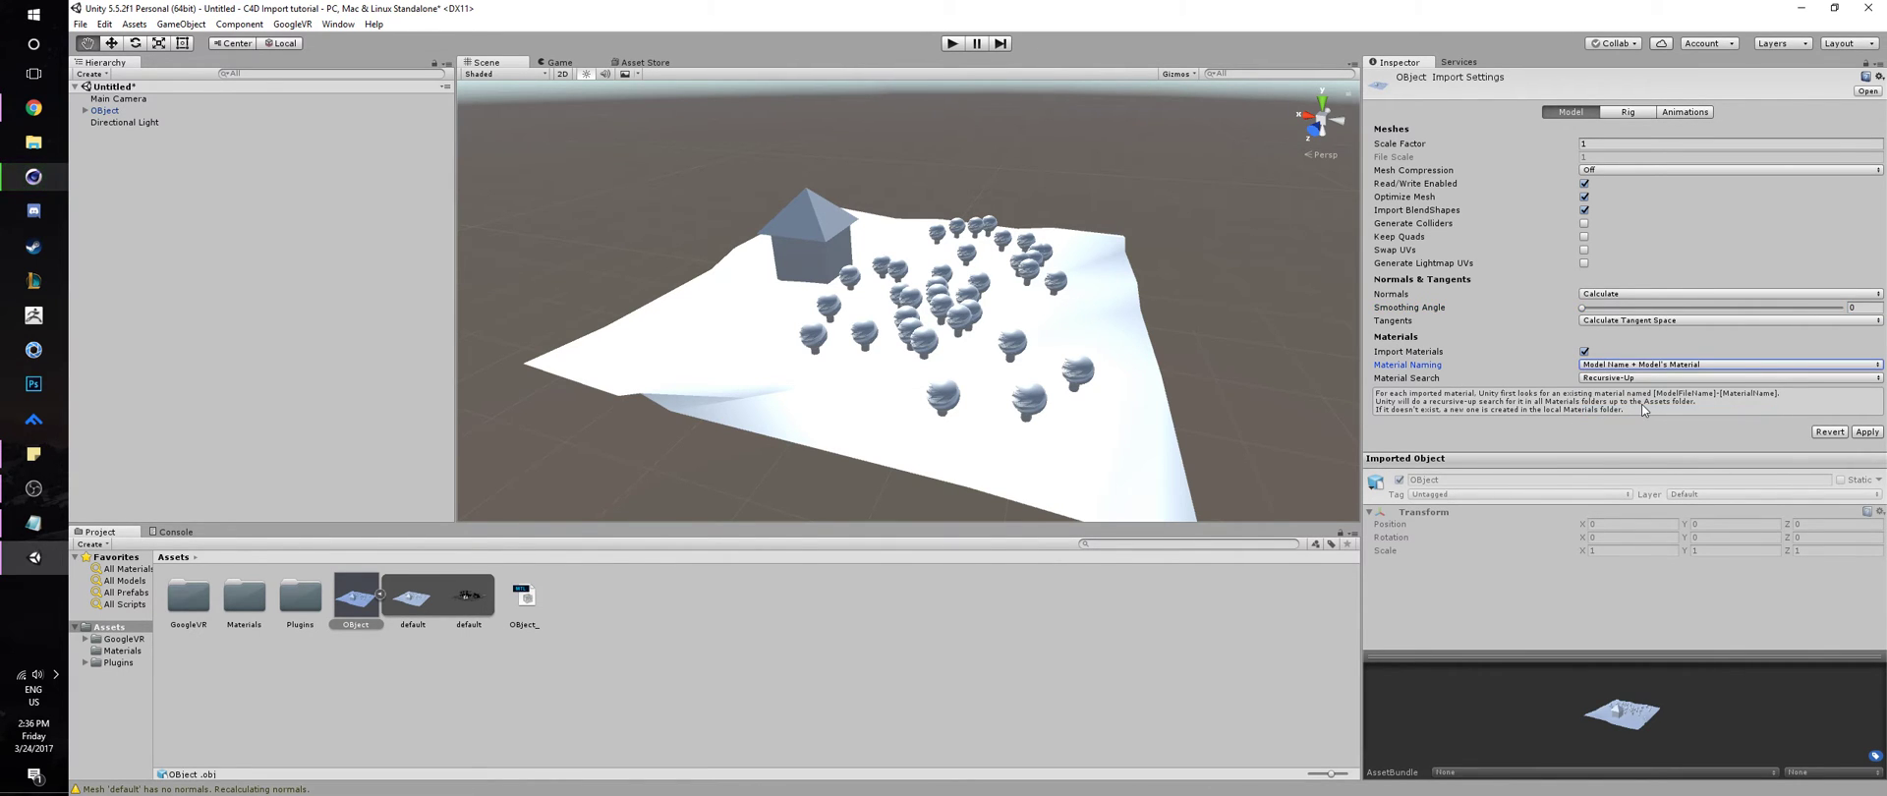
{"action": "left_click", "coordinate": [551, 675]}
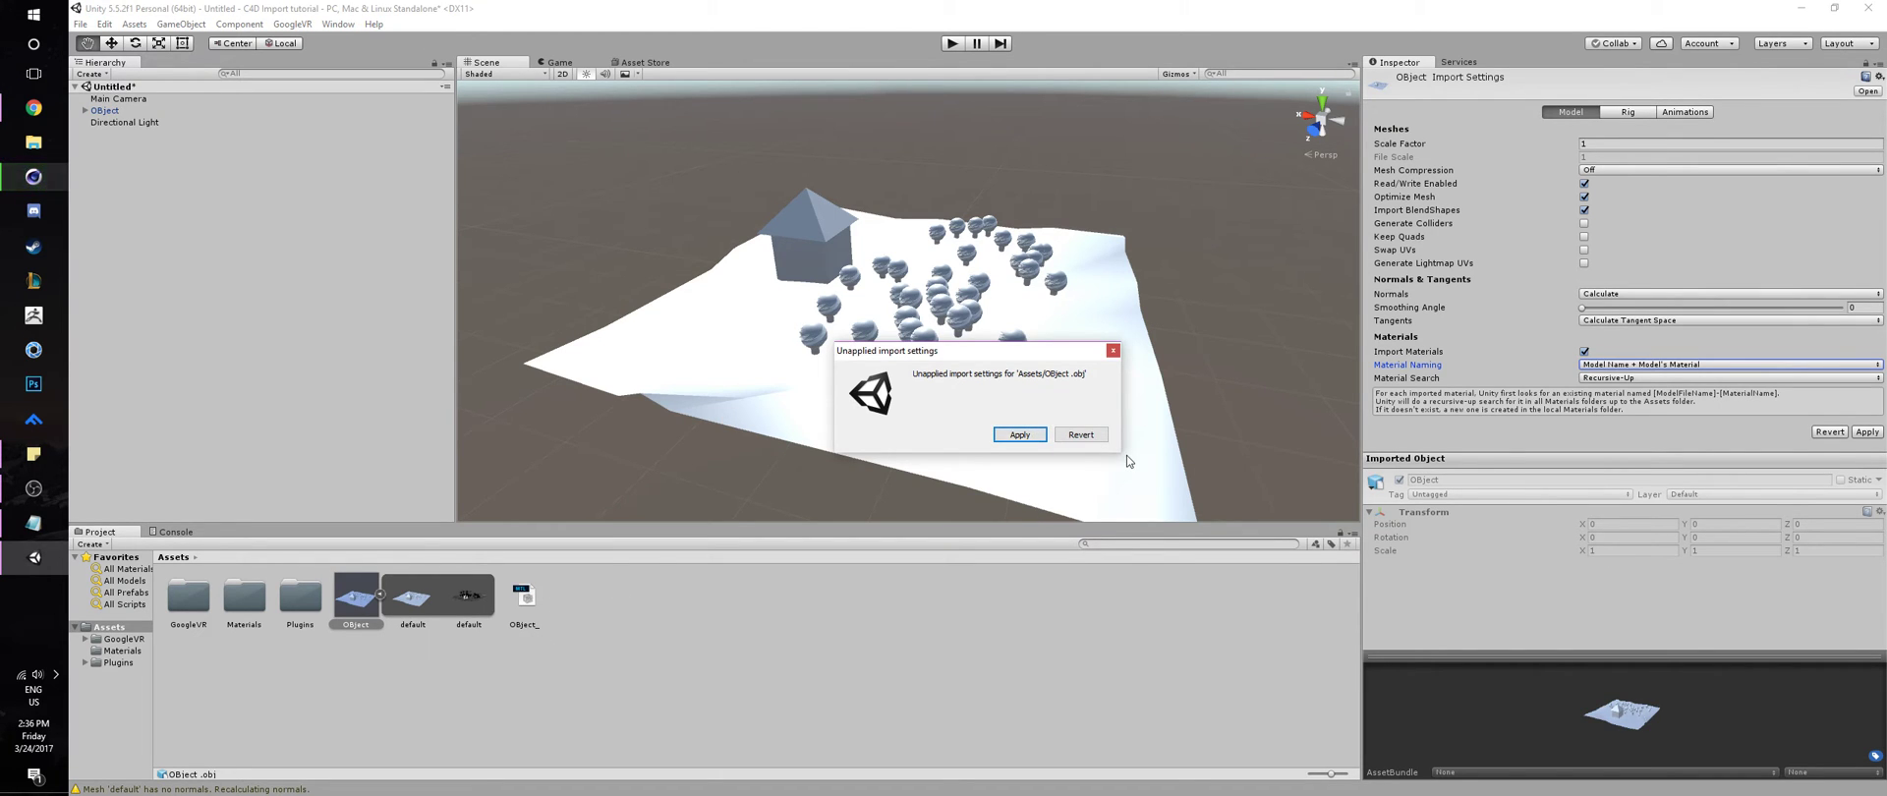
{"action": "left_click", "coordinate": [1024, 436]}
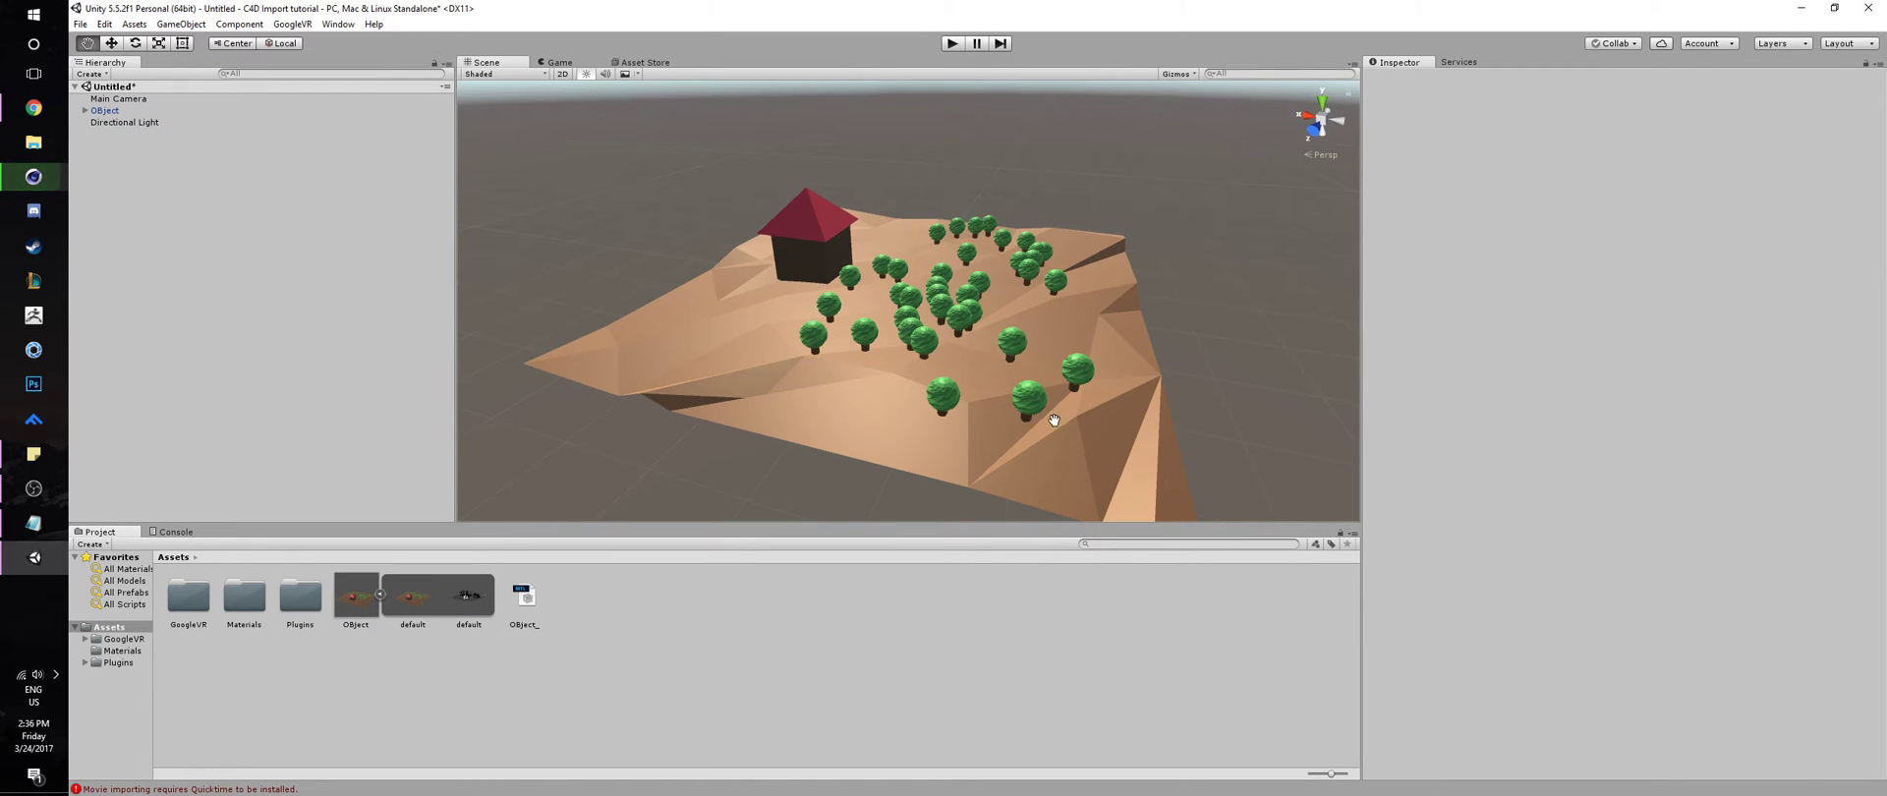
{"action": "left_click_drag", "start_coordinate": [1041, 180], "coordinate": [924, 311], "text": "alt"}
{"action": "scroll", "coordinate": [923, 312], "scroll_direction": "up", "scroll_amount": 10}
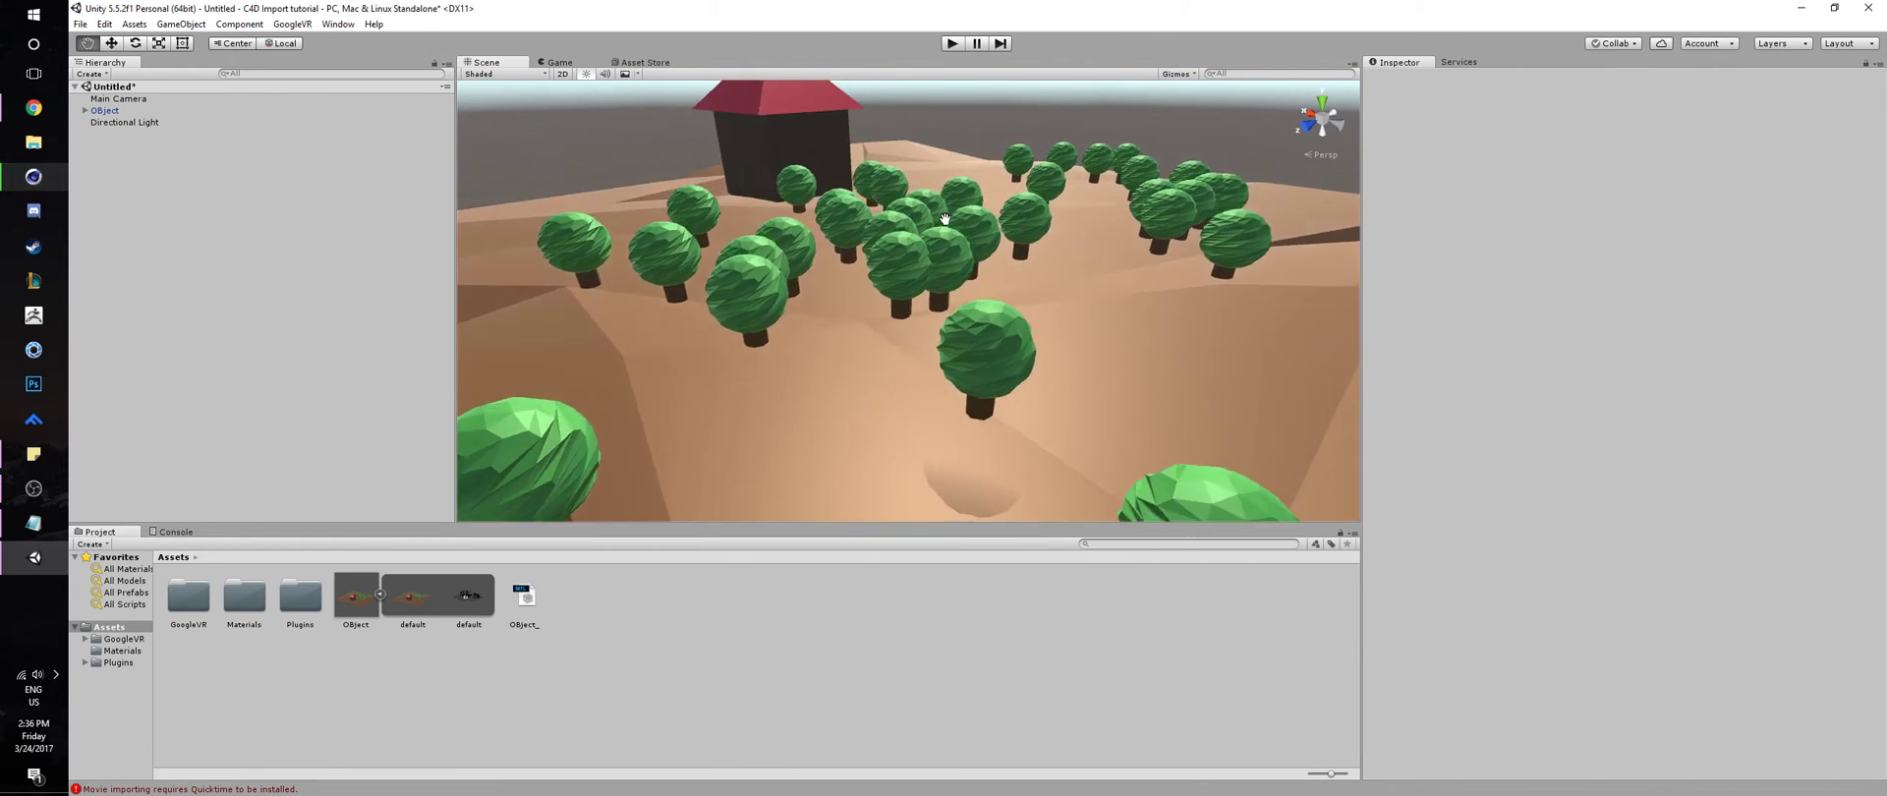
{"action": "scroll", "coordinate": [944, 219], "scroll_direction": "down", "scroll_amount": 5}
{"action": "left_click_drag", "start_coordinate": [944, 219], "coordinate": [1172, 275], "text": "alt"}
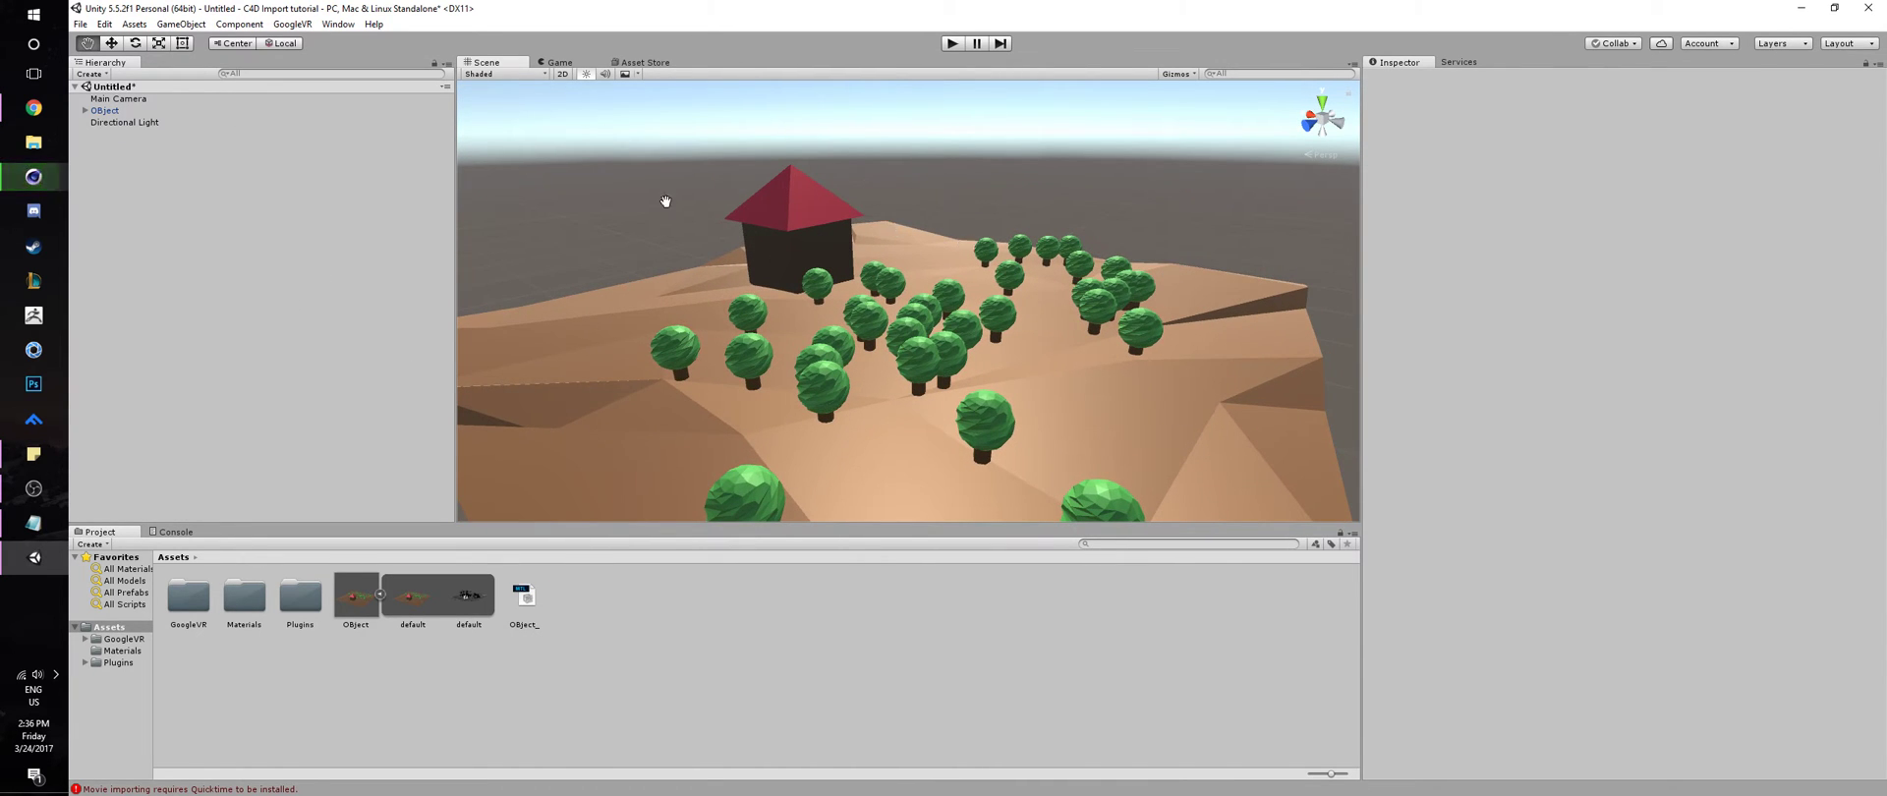
Set the Directional Light colour to orange (FF8C40), then frame a tree close up
{"action": "left_click", "coordinate": [115, 123]}
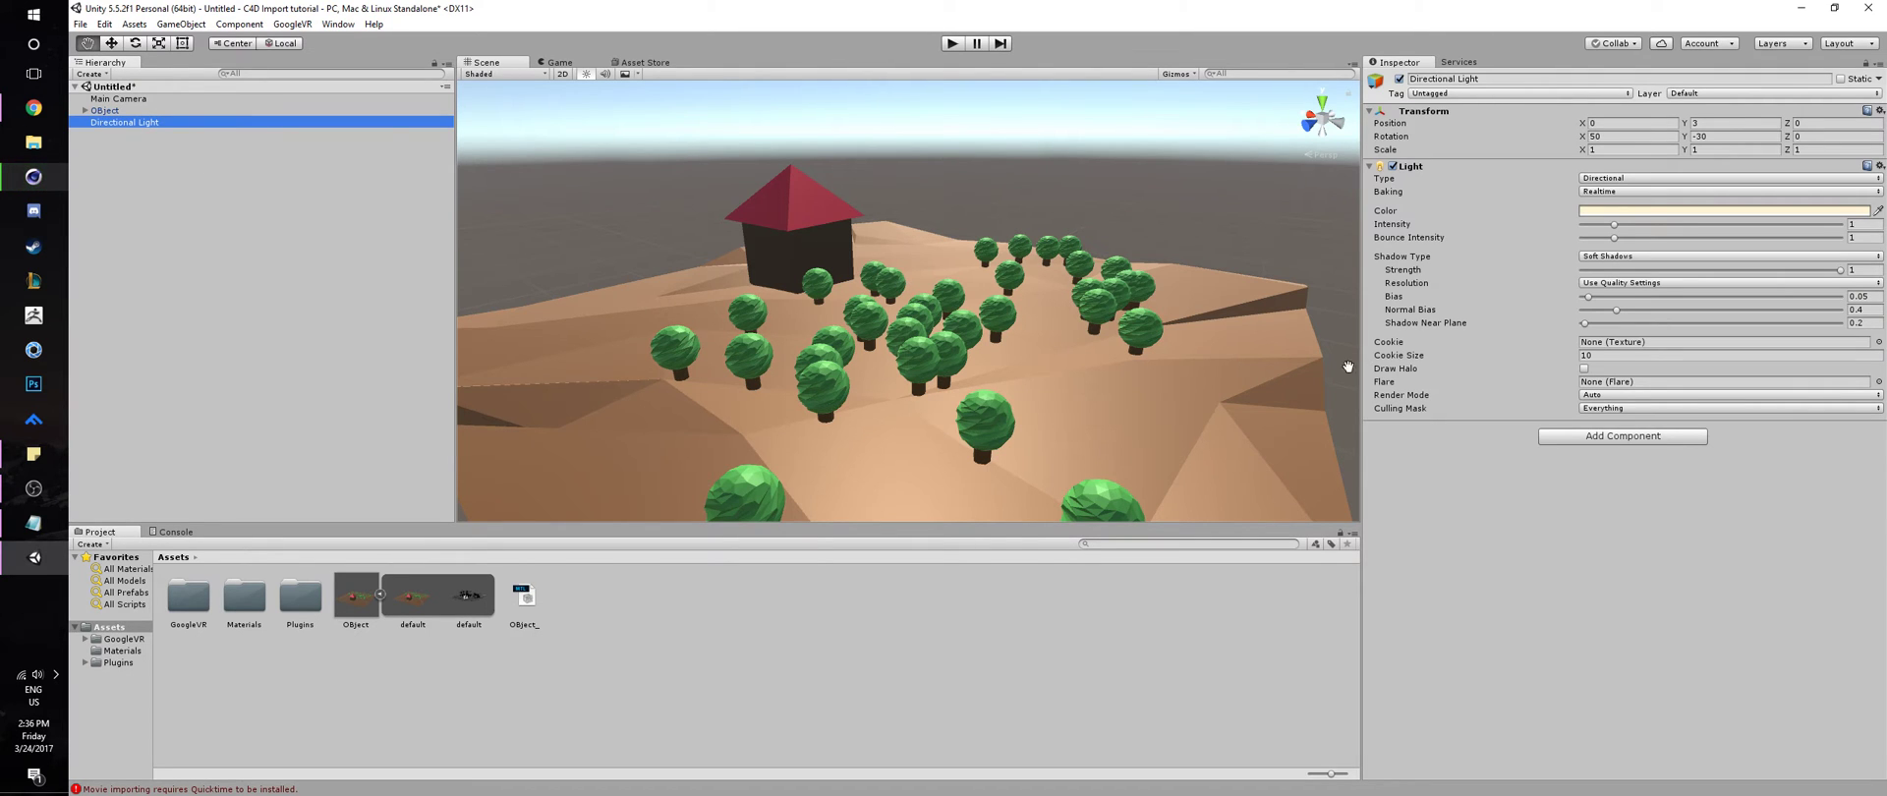
{"action": "left_click", "coordinate": [1645, 209]}
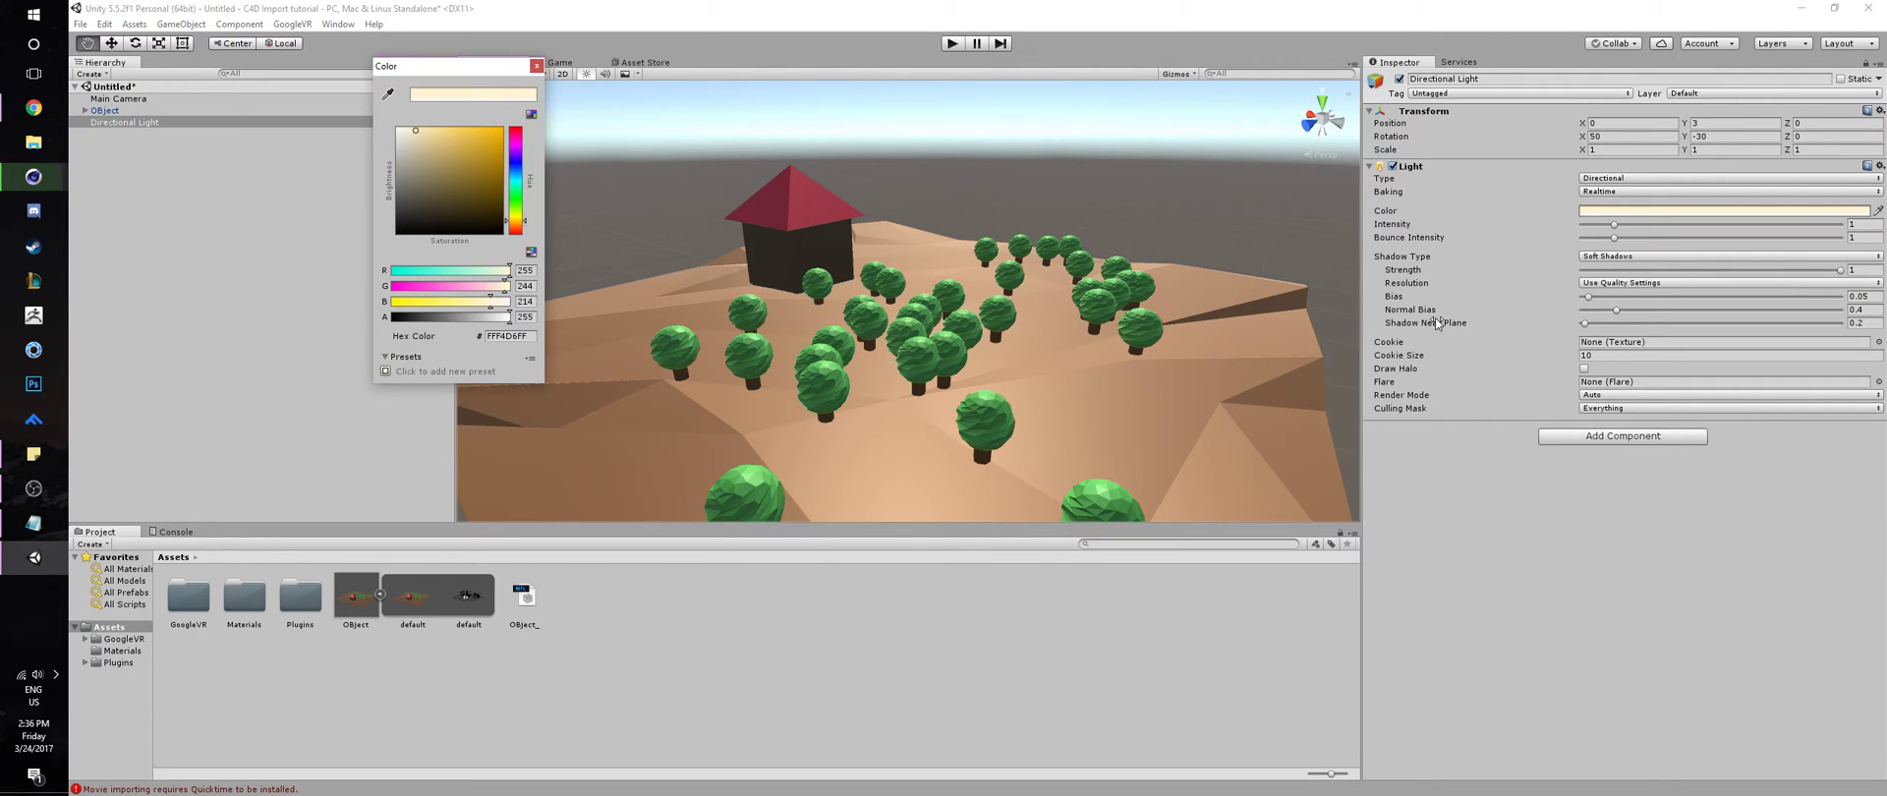
{"action": "left_click", "coordinate": [520, 225]}
{"action": "left_click_drag", "start_coordinate": [521, 230], "coordinate": [521, 232]}
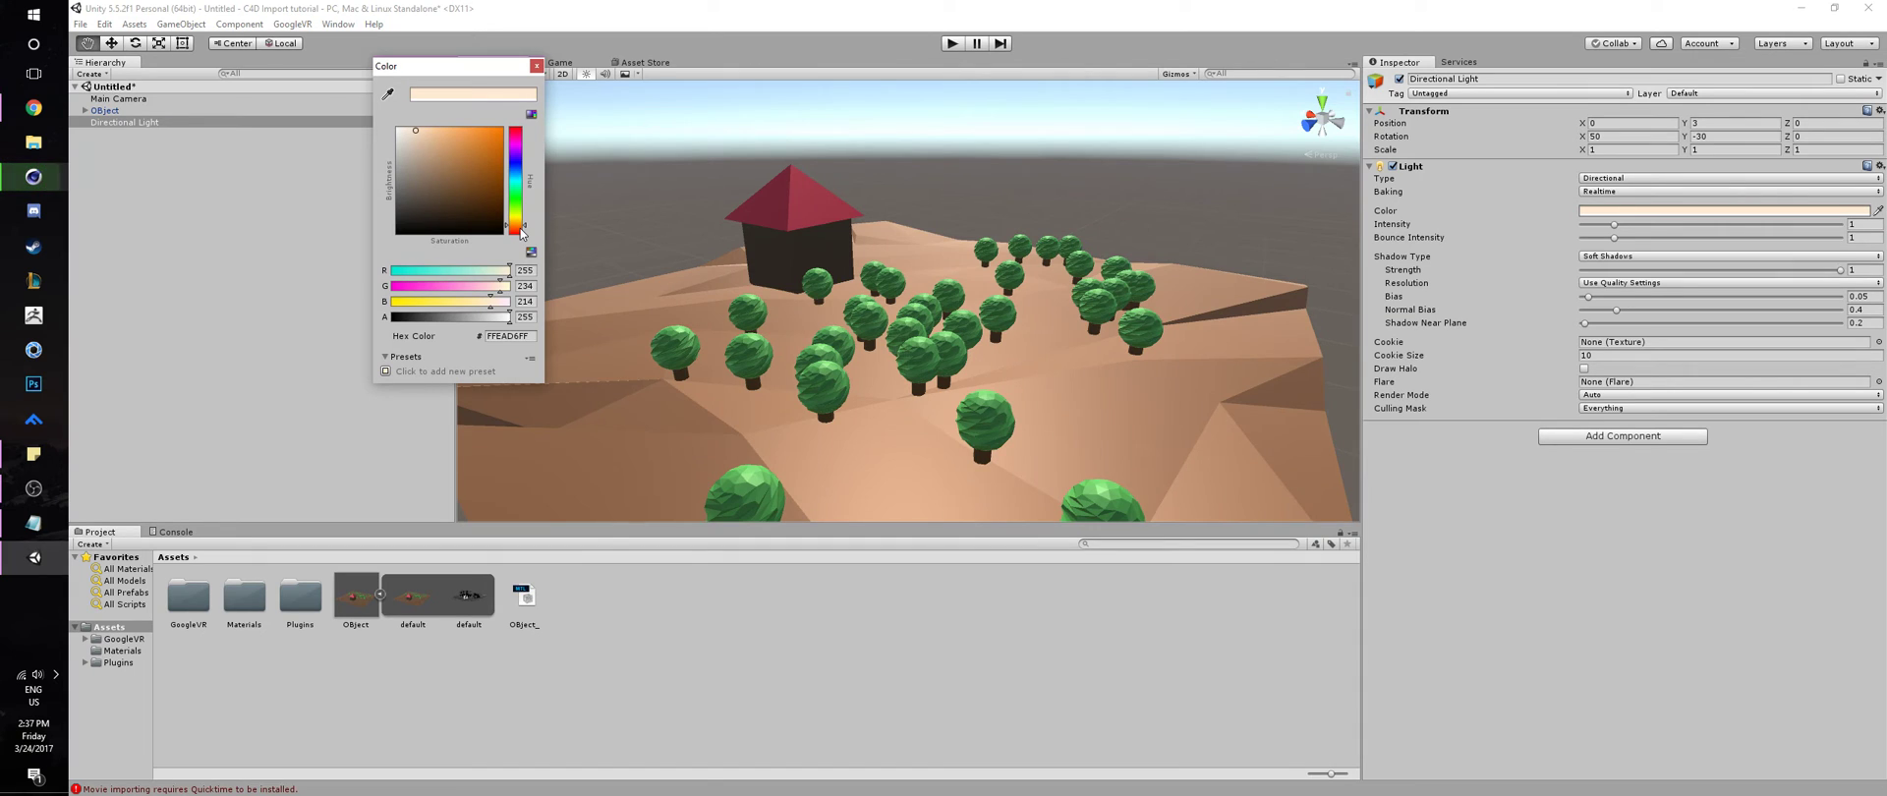
{"action": "left_click_drag", "start_coordinate": [462, 165], "coordinate": [475, 129]}
{"action": "left_click", "coordinate": [537, 66]}
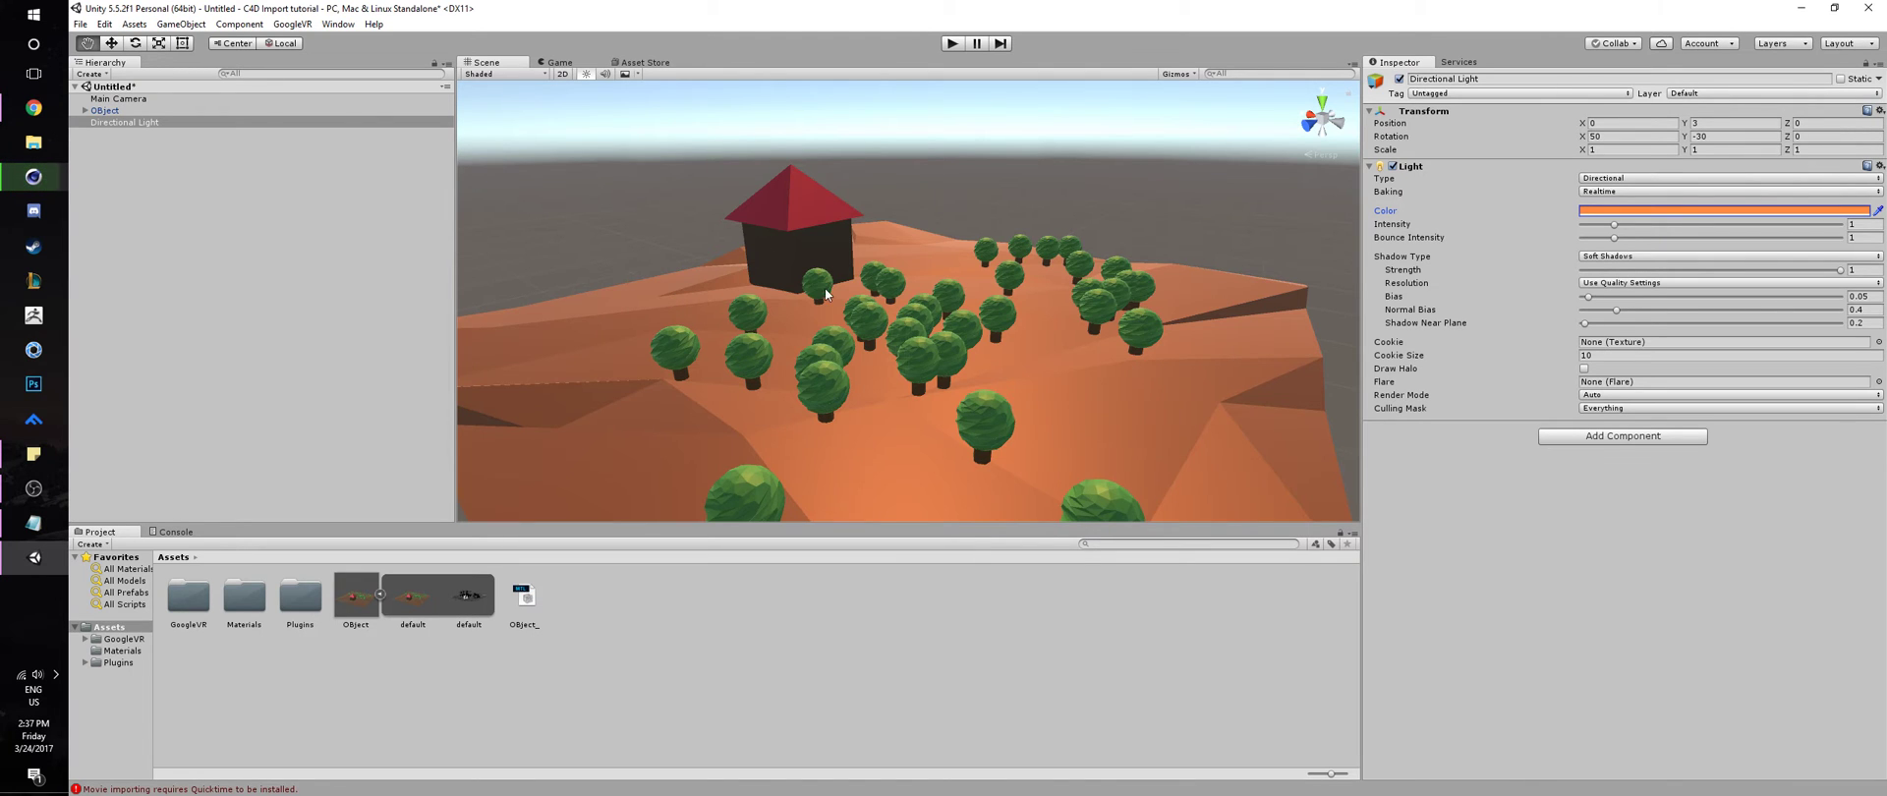
{"action": "left_click_drag", "start_coordinate": [1062, 246], "coordinate": [1056, 334], "text": "alt"}
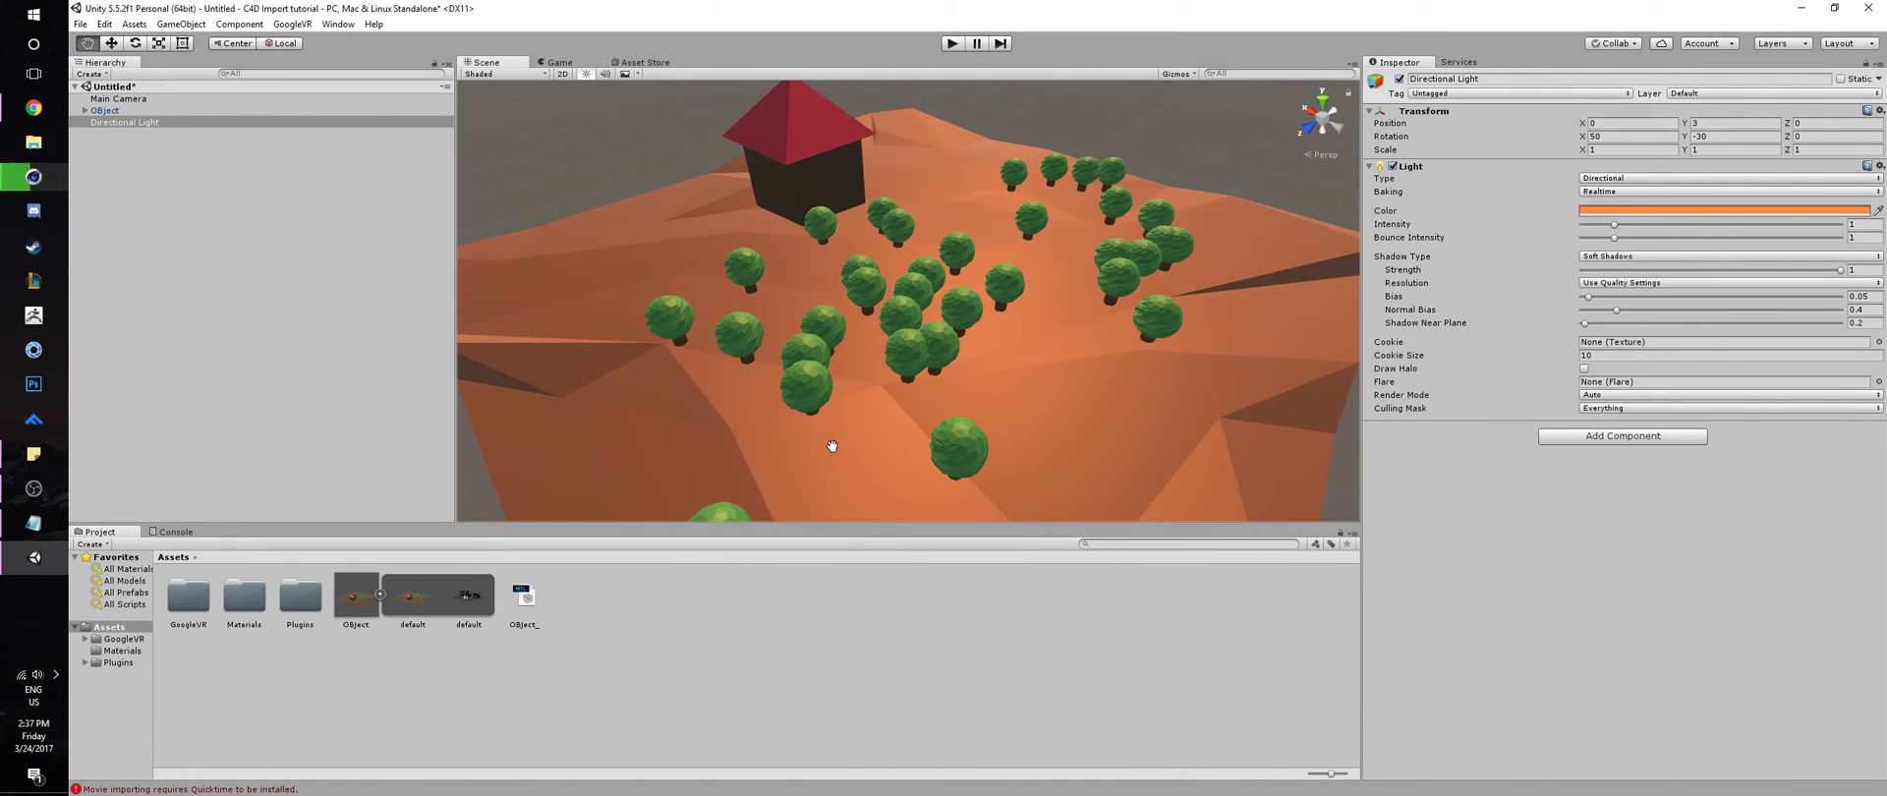
{"action": "scroll", "coordinate": [835, 442], "scroll_direction": "up", "scroll_amount": 6}
{"action": "left_click_drag", "start_coordinate": [893, 411], "coordinate": [904, 352]}
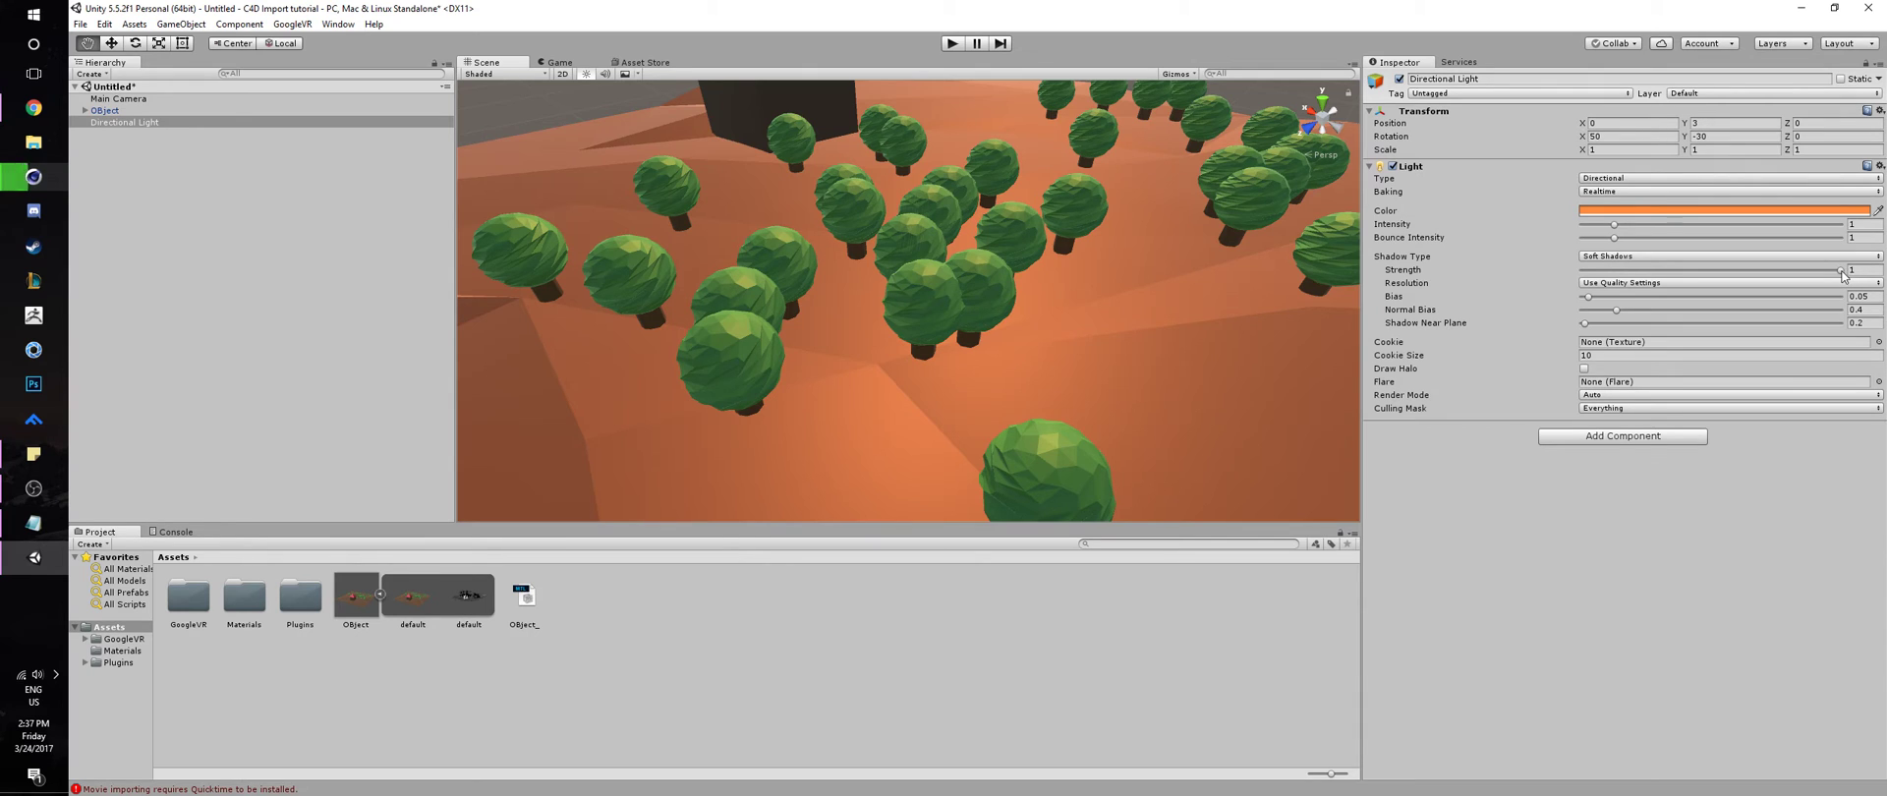
{"action": "key", "text": "f"}
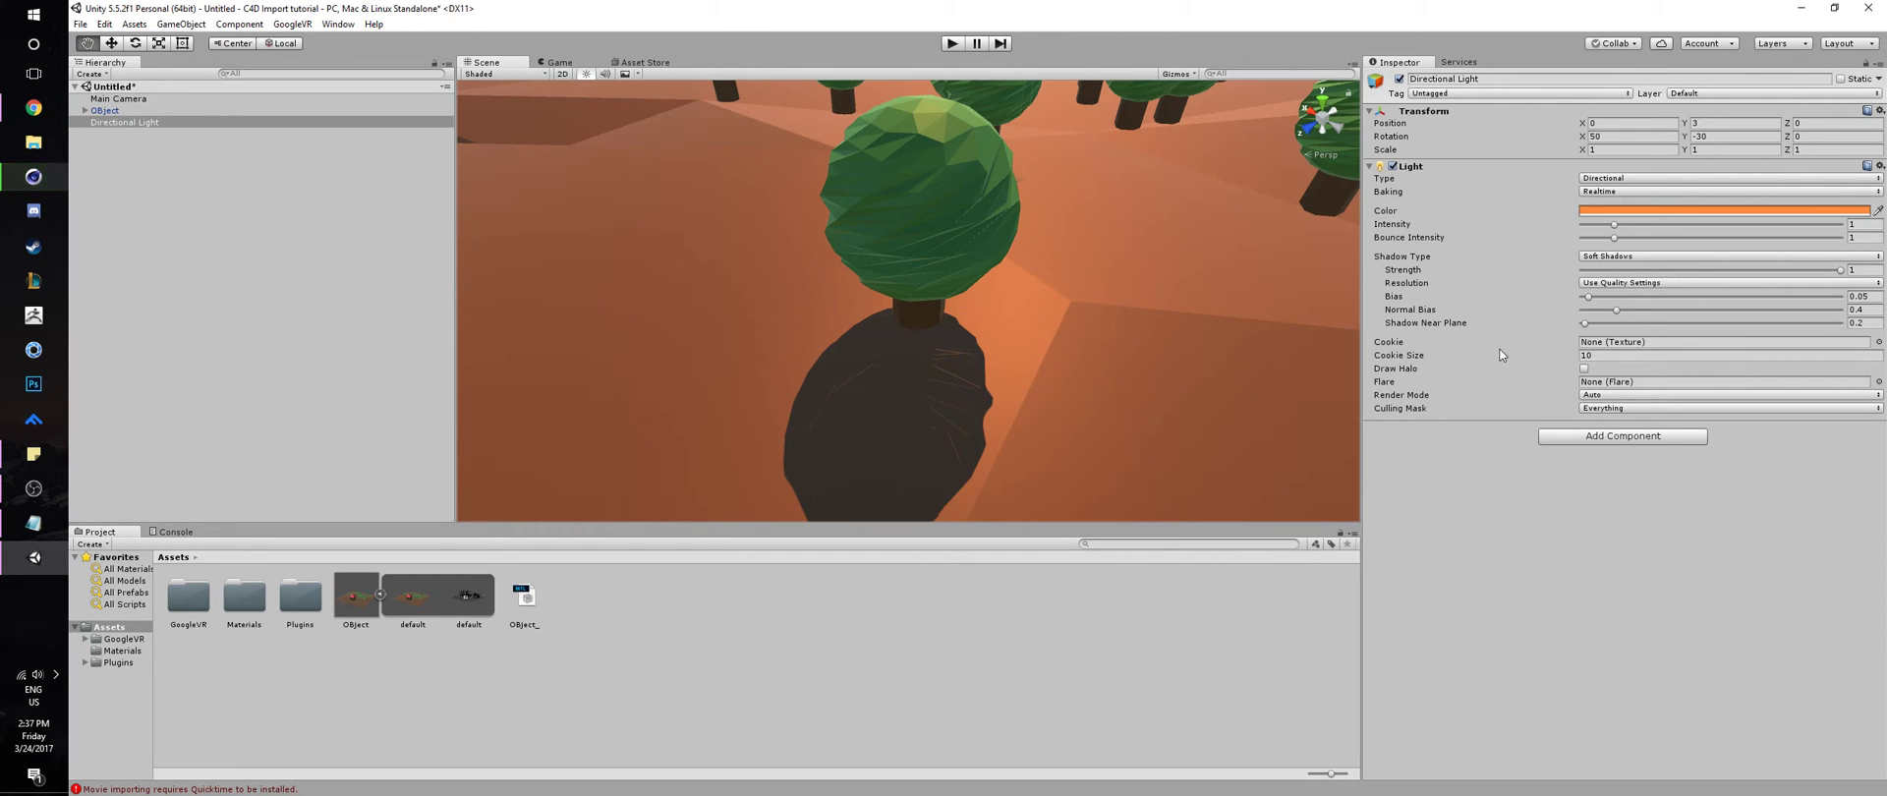
Lower the light's shadow Normal Bias to 0 and Shadow Strength to about 0.367
{"action": "left_click_drag", "start_coordinate": [1616, 310], "coordinate": [1518, 311]}
{"action": "scroll", "coordinate": [1003, 447], "scroll_direction": "down", "scroll_amount": 5}
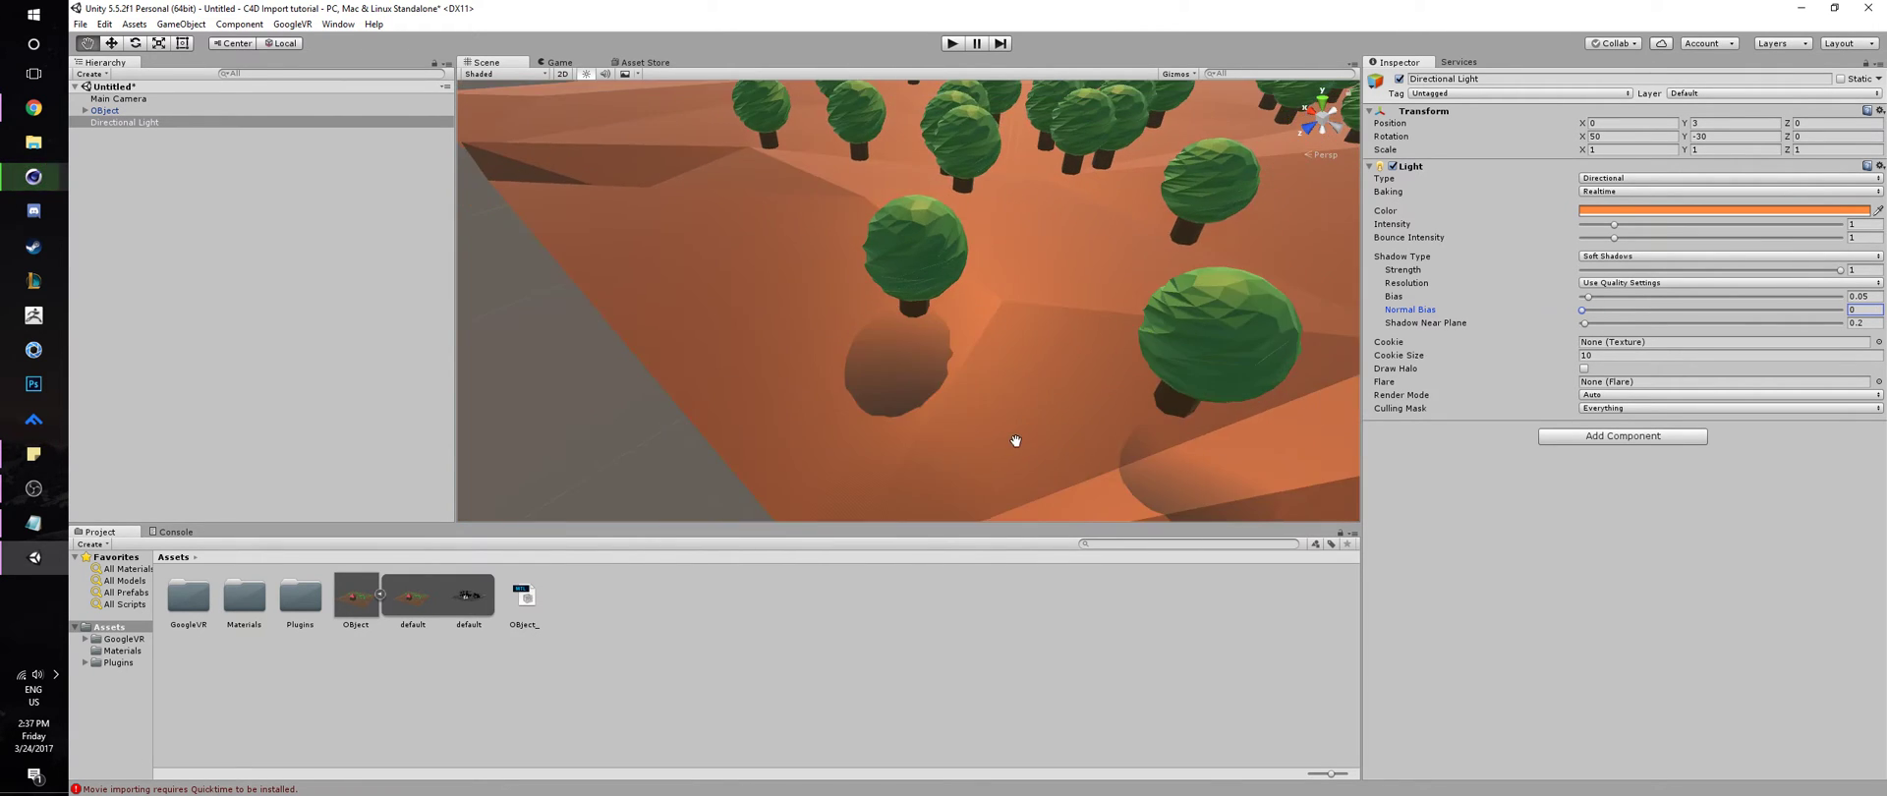
{"action": "scroll", "coordinate": [1022, 427], "scroll_direction": "up", "scroll_amount": 8}
{"action": "scroll", "coordinate": [1023, 427], "scroll_direction": "up", "scroll_amount": 2}
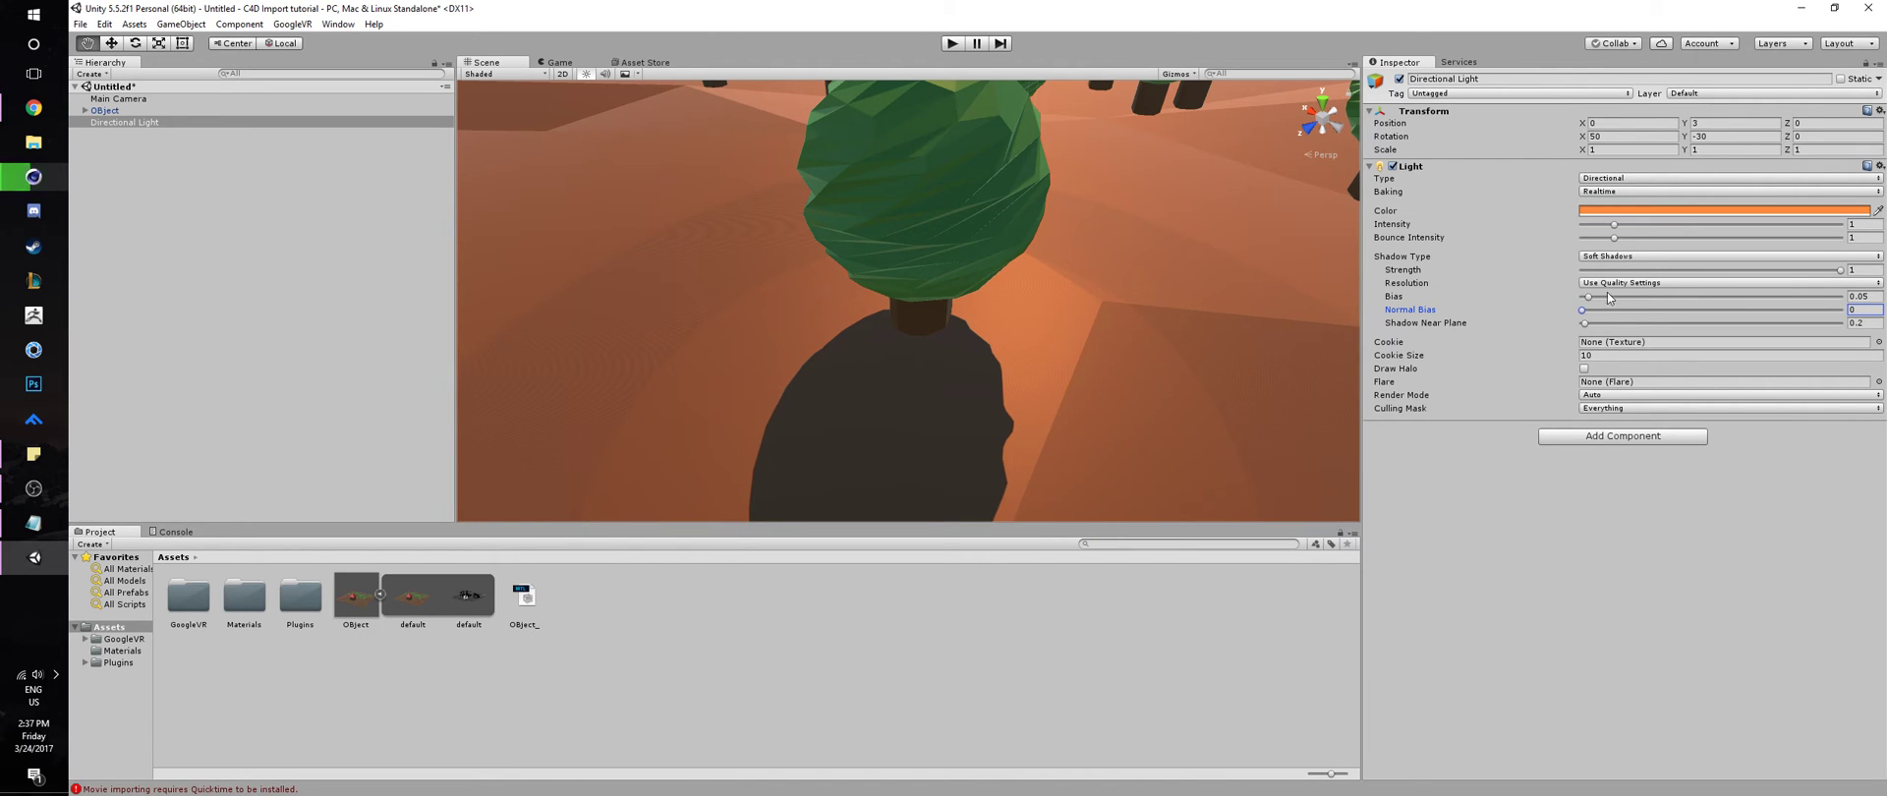
{"action": "left_click_drag", "start_coordinate": [1750, 269], "coordinate": [1678, 269]}
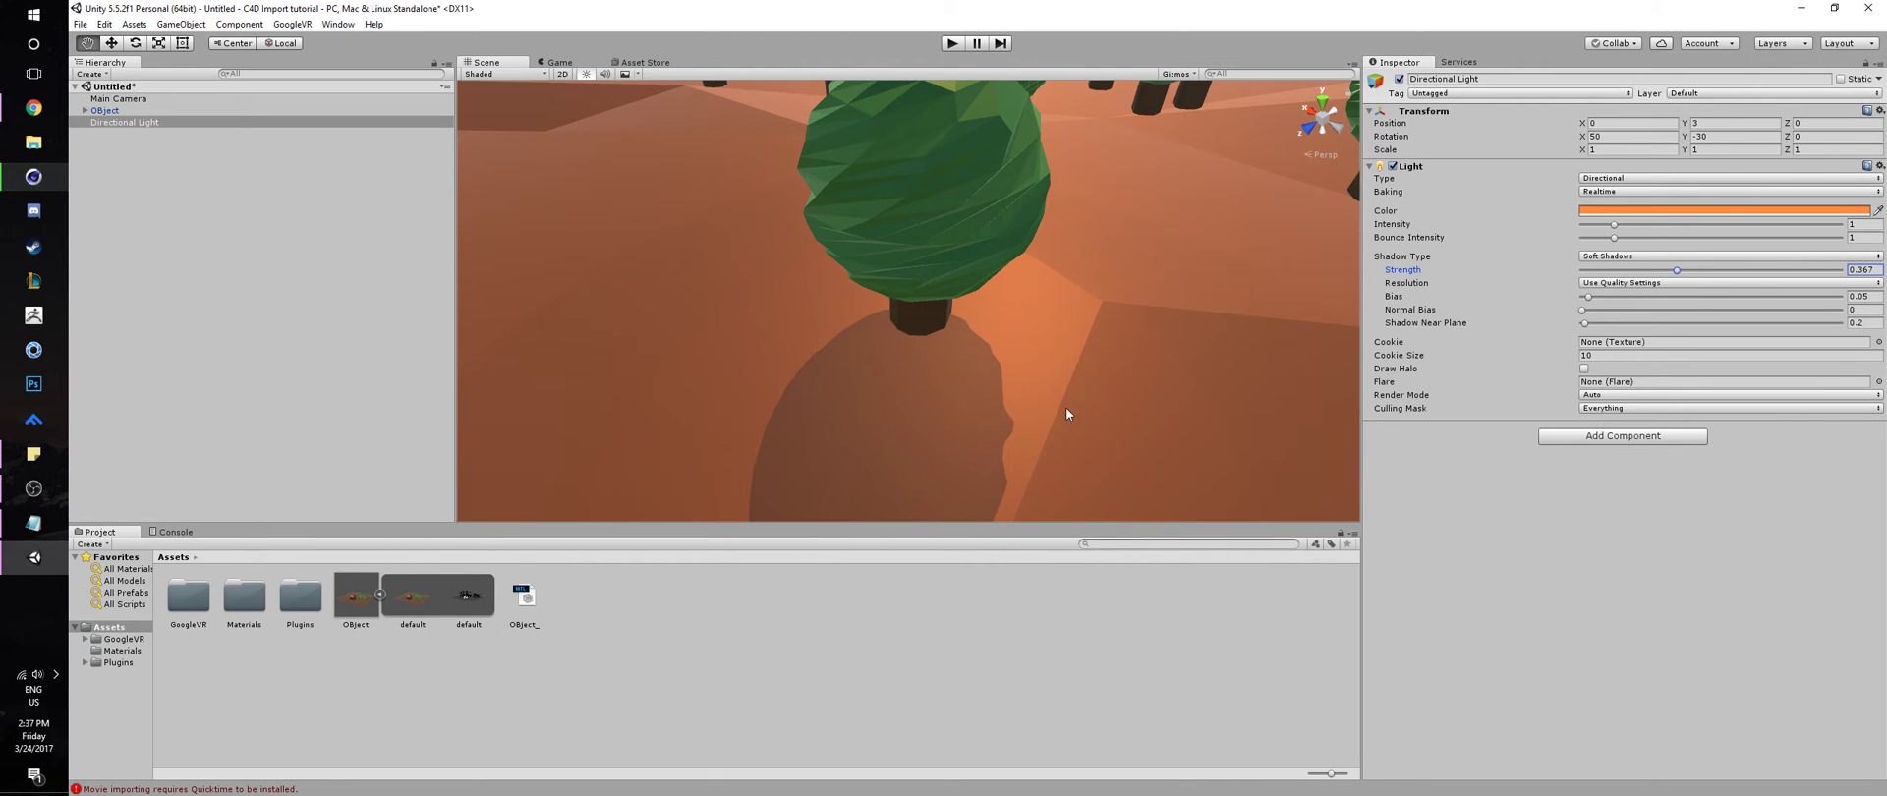
{"action": "scroll", "coordinate": [1061, 407], "scroll_direction": "down", "scroll_amount": 5}
{"action": "scroll", "coordinate": [1062, 404], "scroll_direction": "down", "scroll_amount": 4}
{"action": "left_click_drag", "start_coordinate": [1062, 401], "coordinate": [959, 216], "text": "alt"}
{"action": "left_click", "coordinate": [298, 220]}
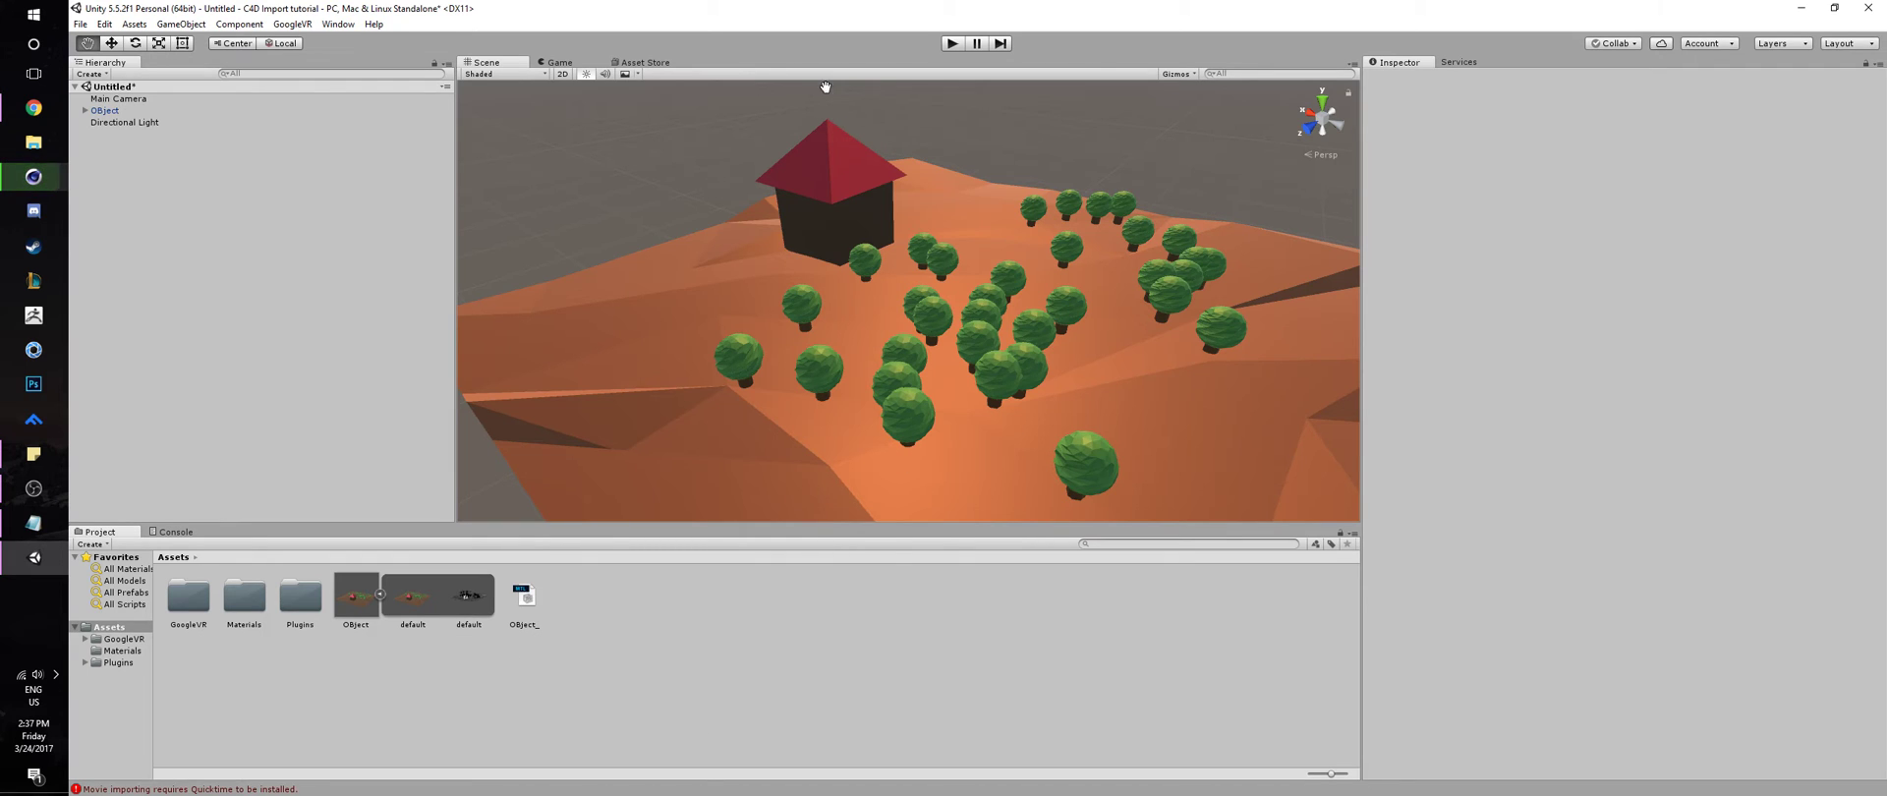
Test in Play mode, then raise the Main Camera to Y 25.1 and pull it back to Z -102.9
{"action": "left_click", "coordinate": [958, 44]}
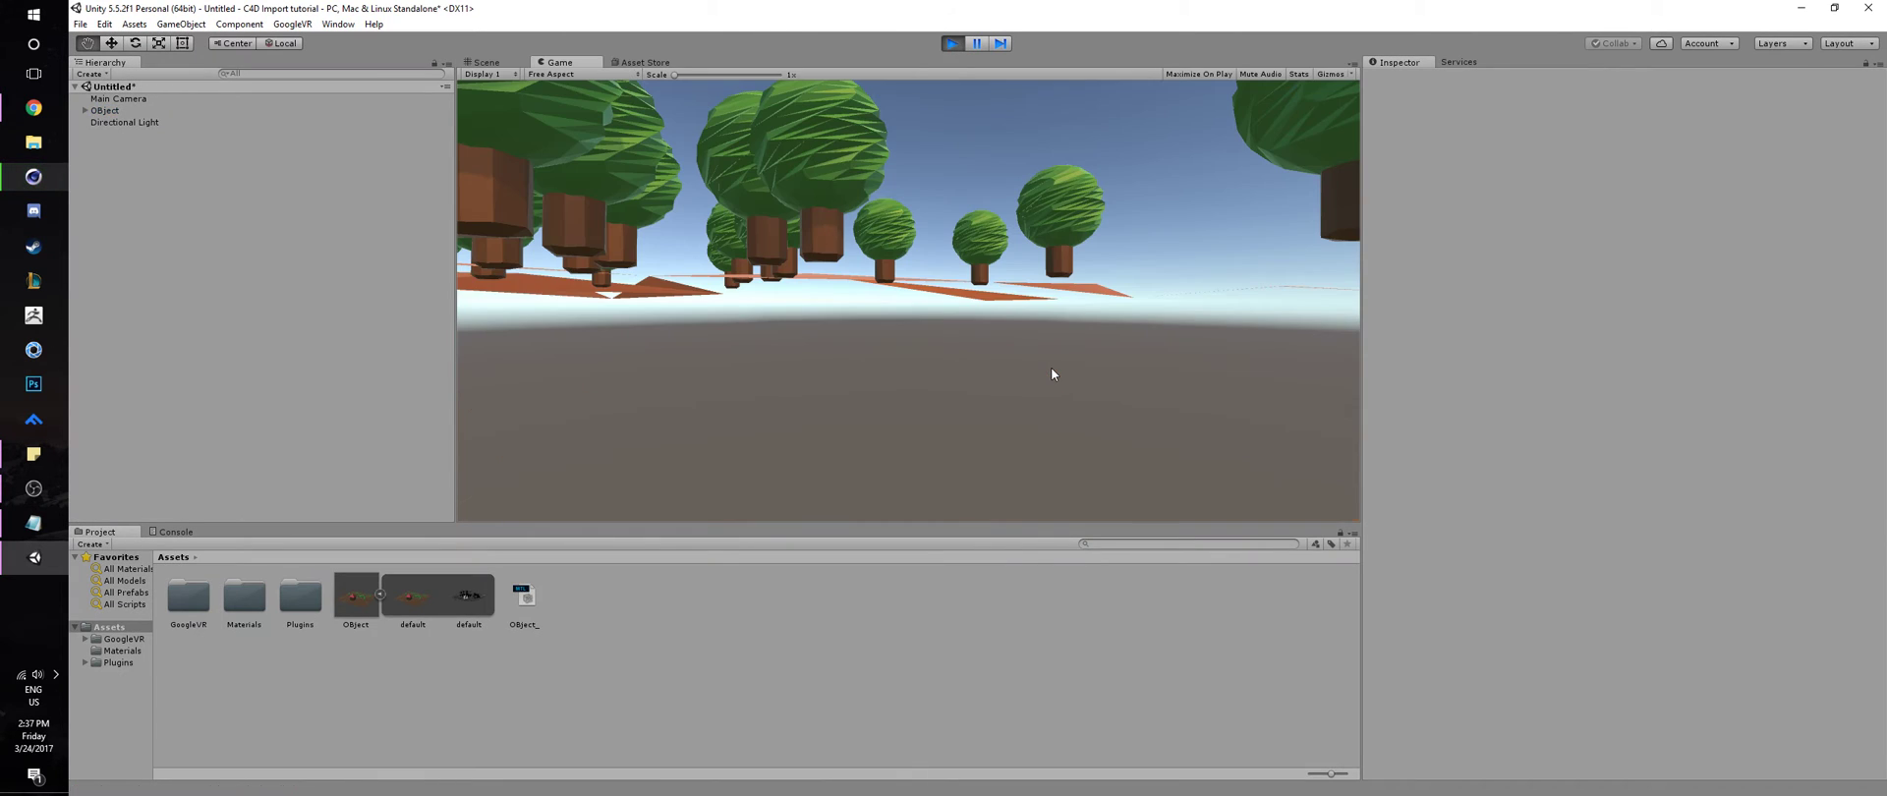
{"action": "left_click", "coordinate": [953, 44]}
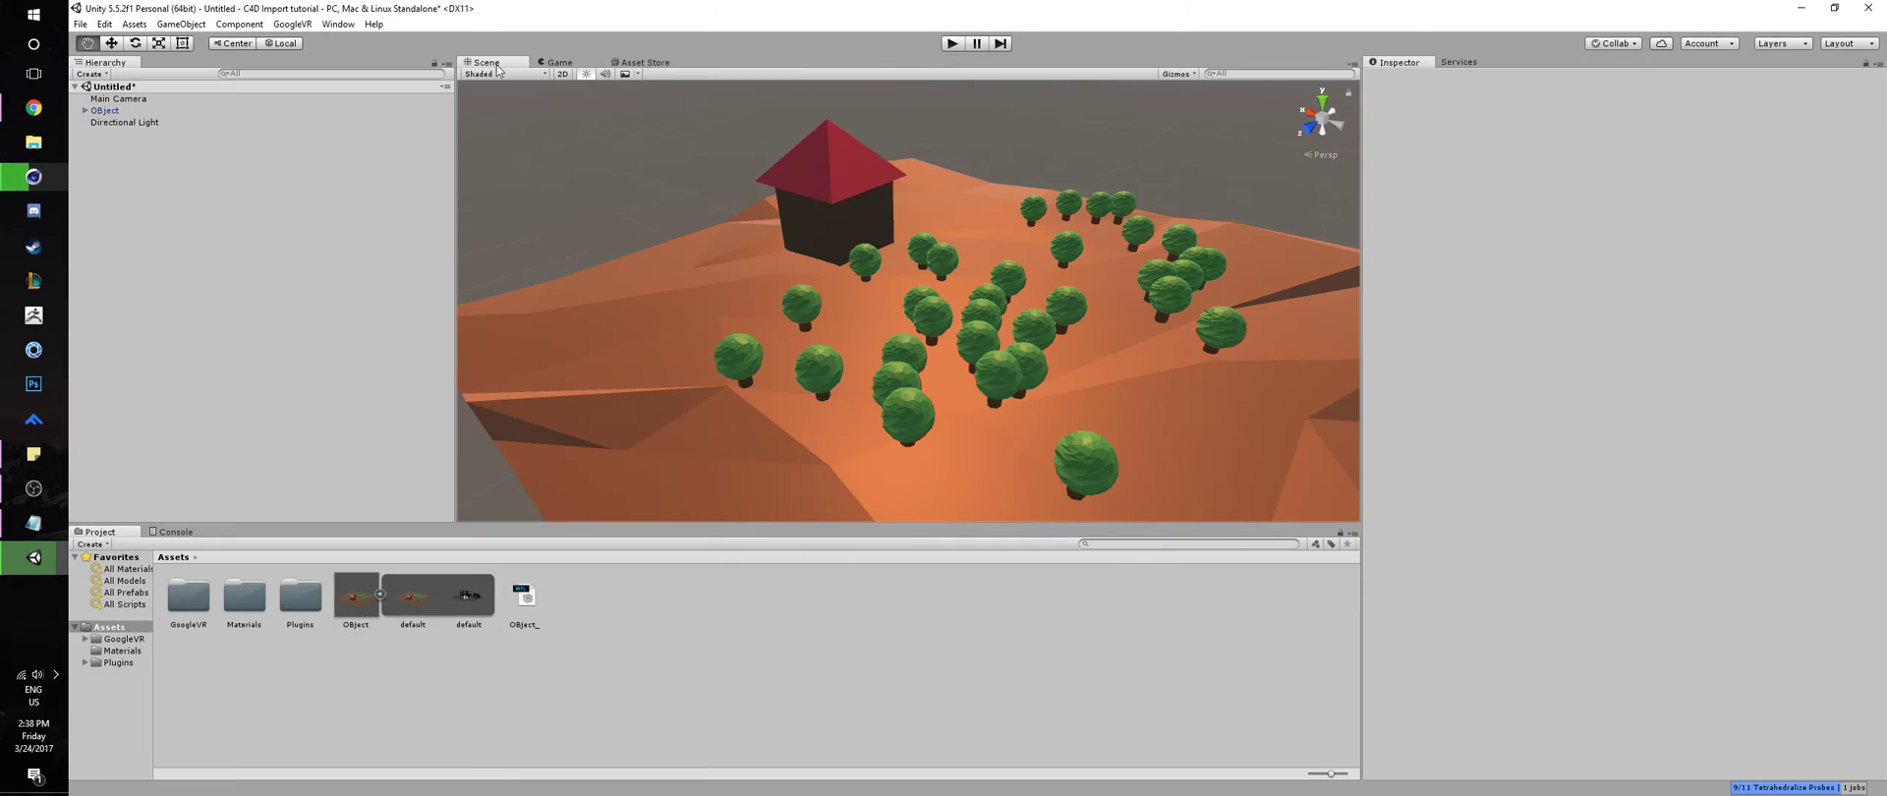
{"action": "left_click", "coordinate": [130, 110]}
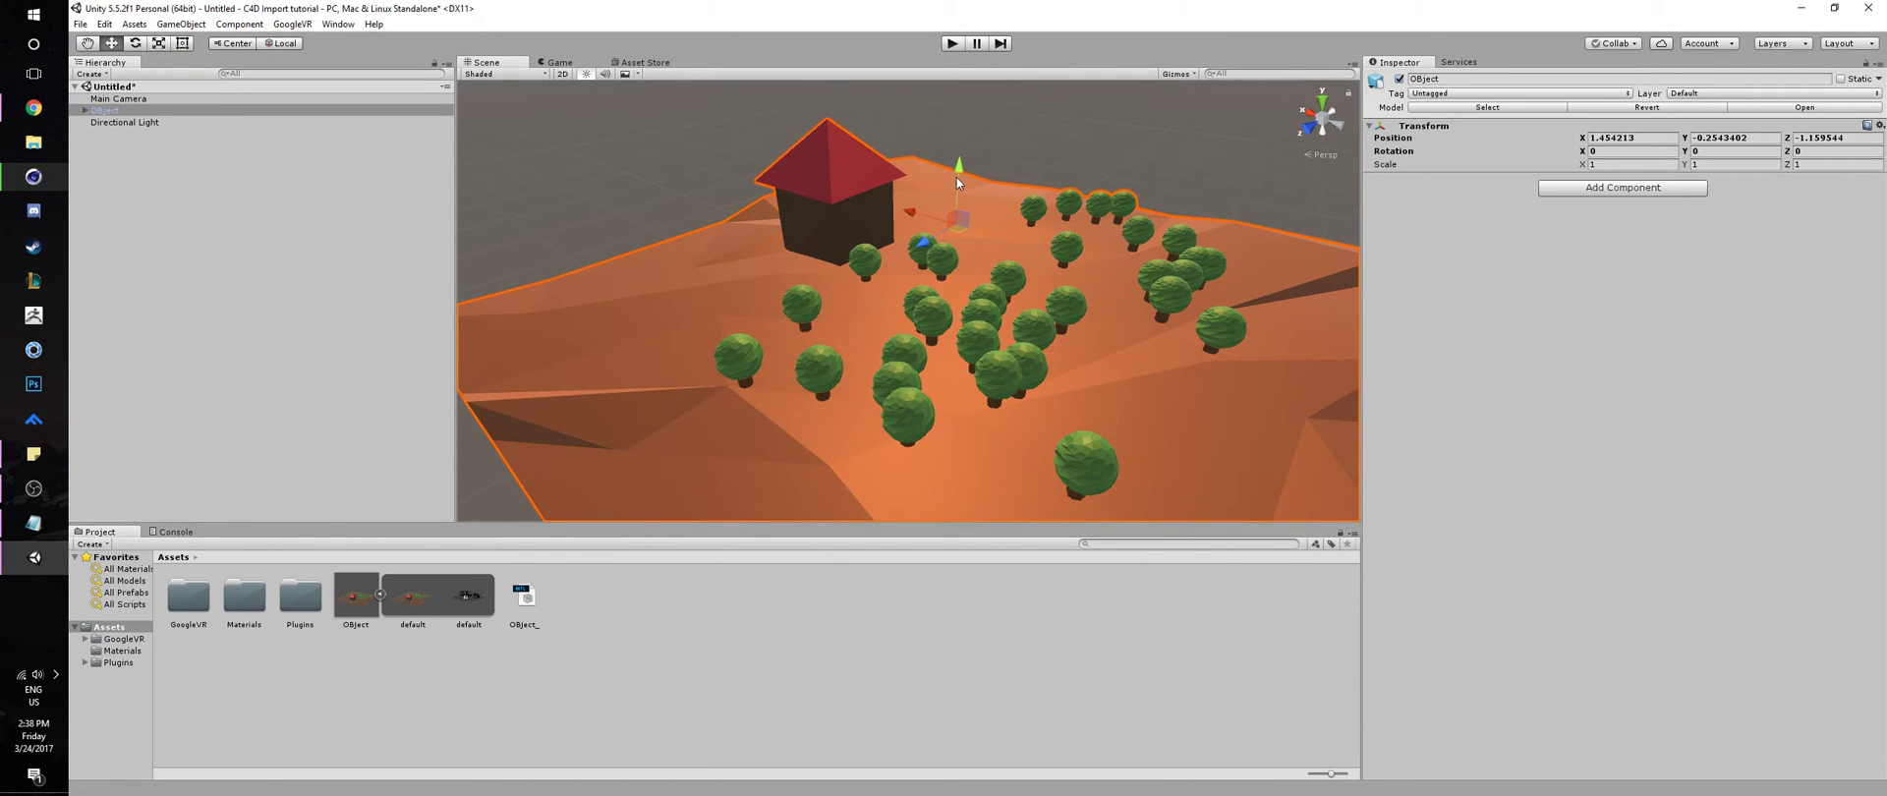
{"action": "left_click", "coordinate": [164, 100]}
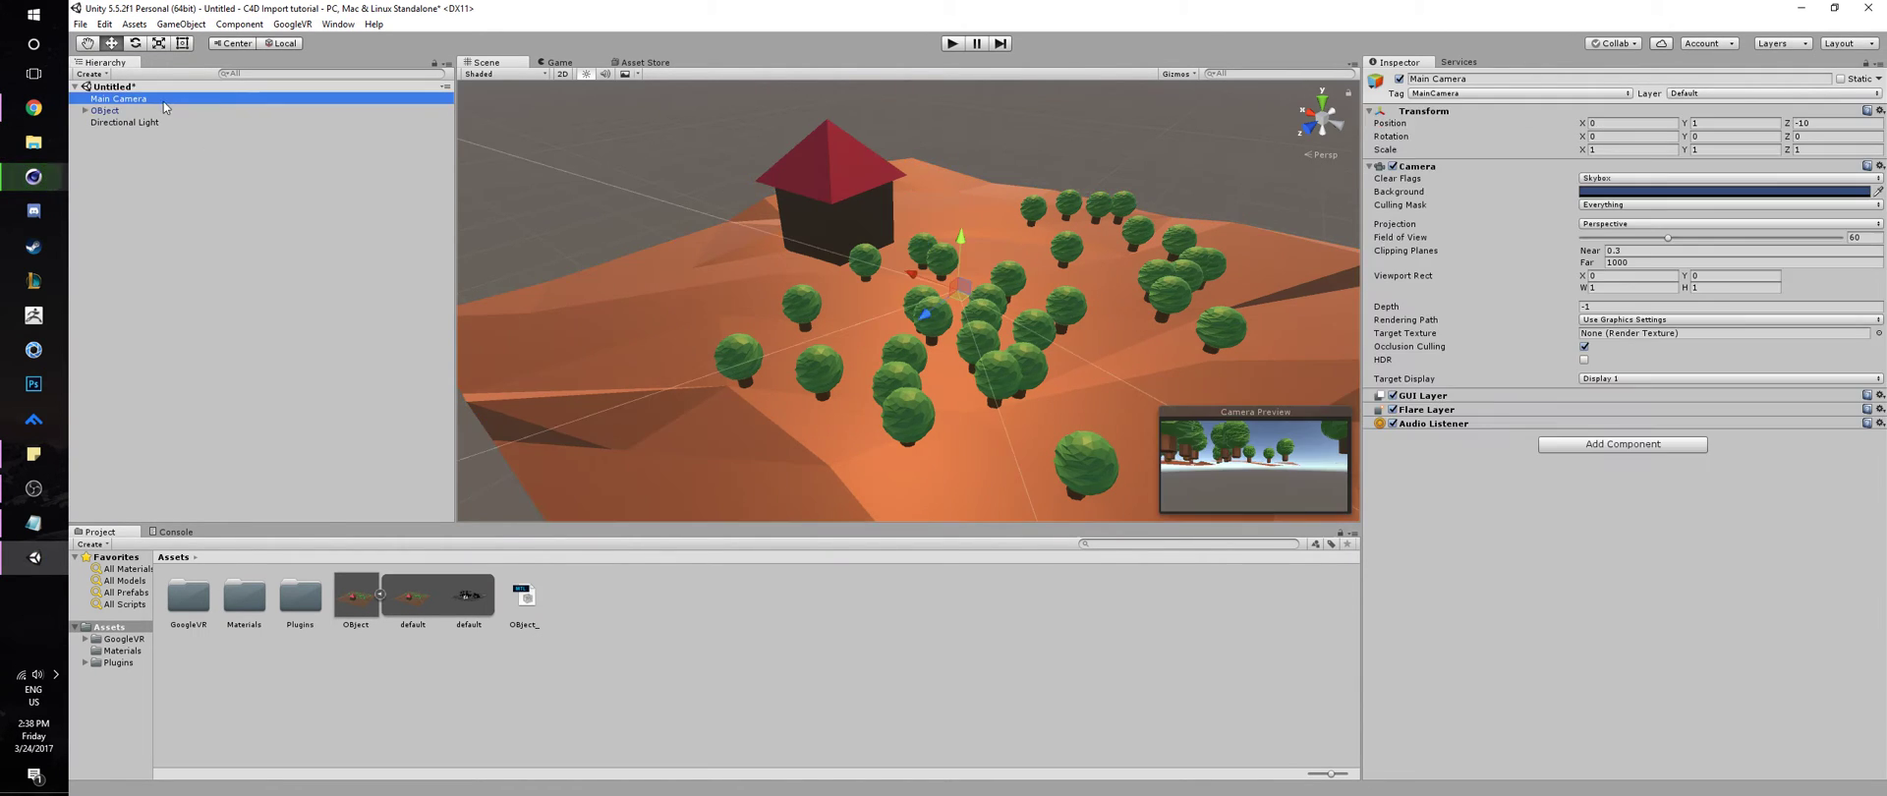
{"action": "left_click_drag", "start_coordinate": [958, 246], "coordinate": [967, 223]}
{"action": "left_click_drag", "start_coordinate": [924, 281], "coordinate": [988, 238]}
{"action": "left_click", "coordinate": [965, 226]}
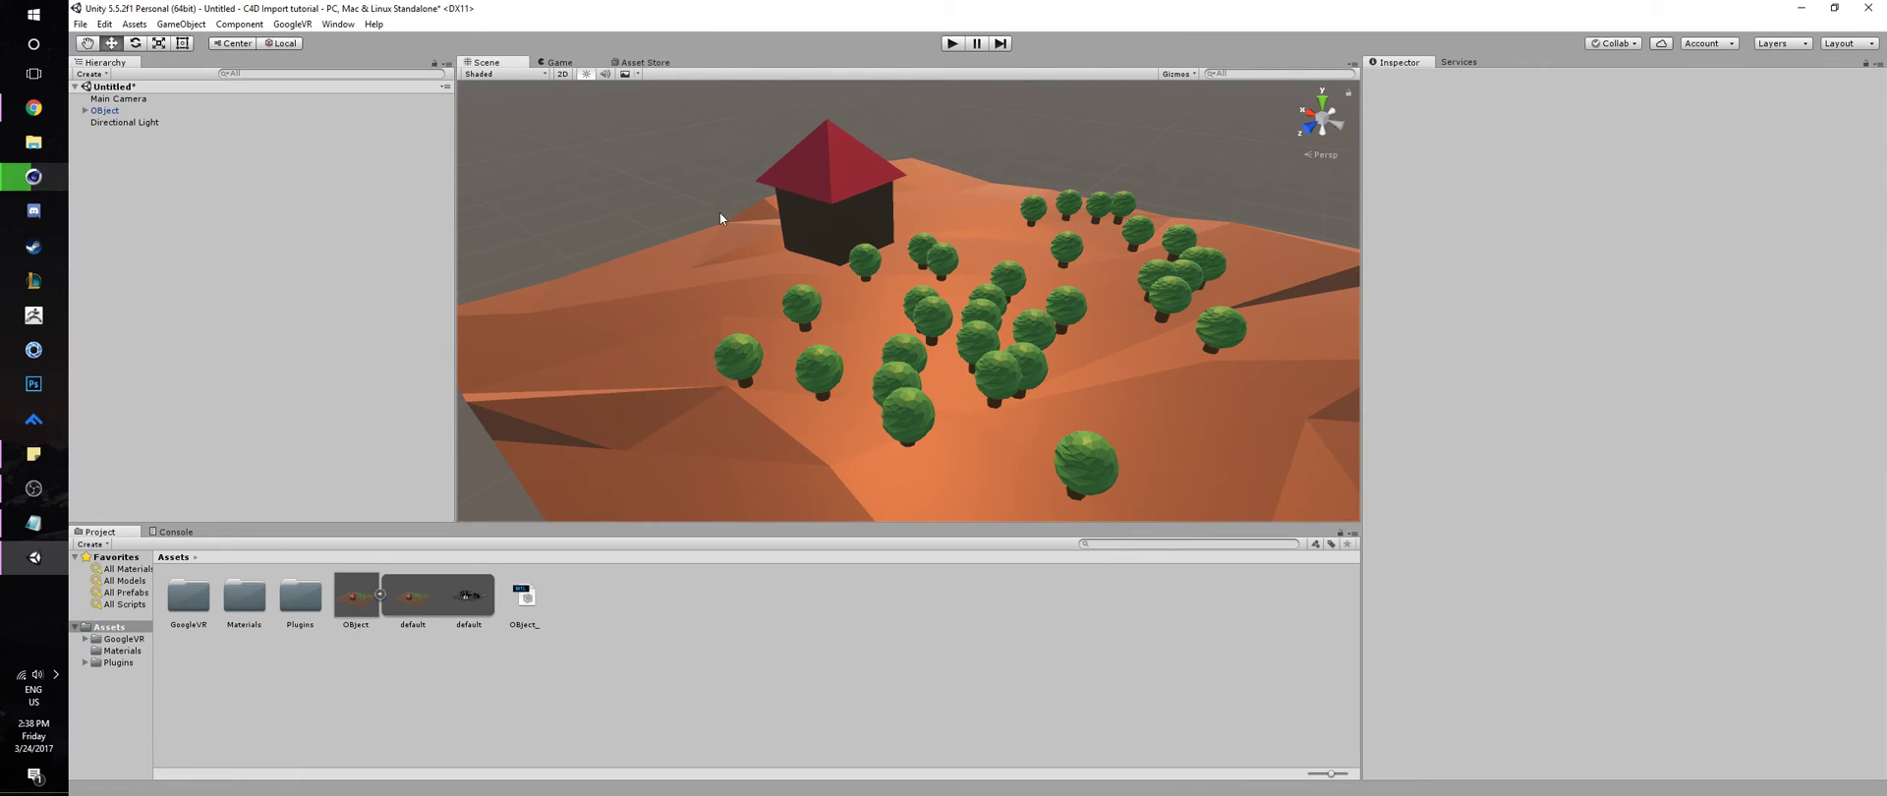
{"action": "left_click", "coordinate": [130, 120]}
{"action": "left_click", "coordinate": [119, 98]}
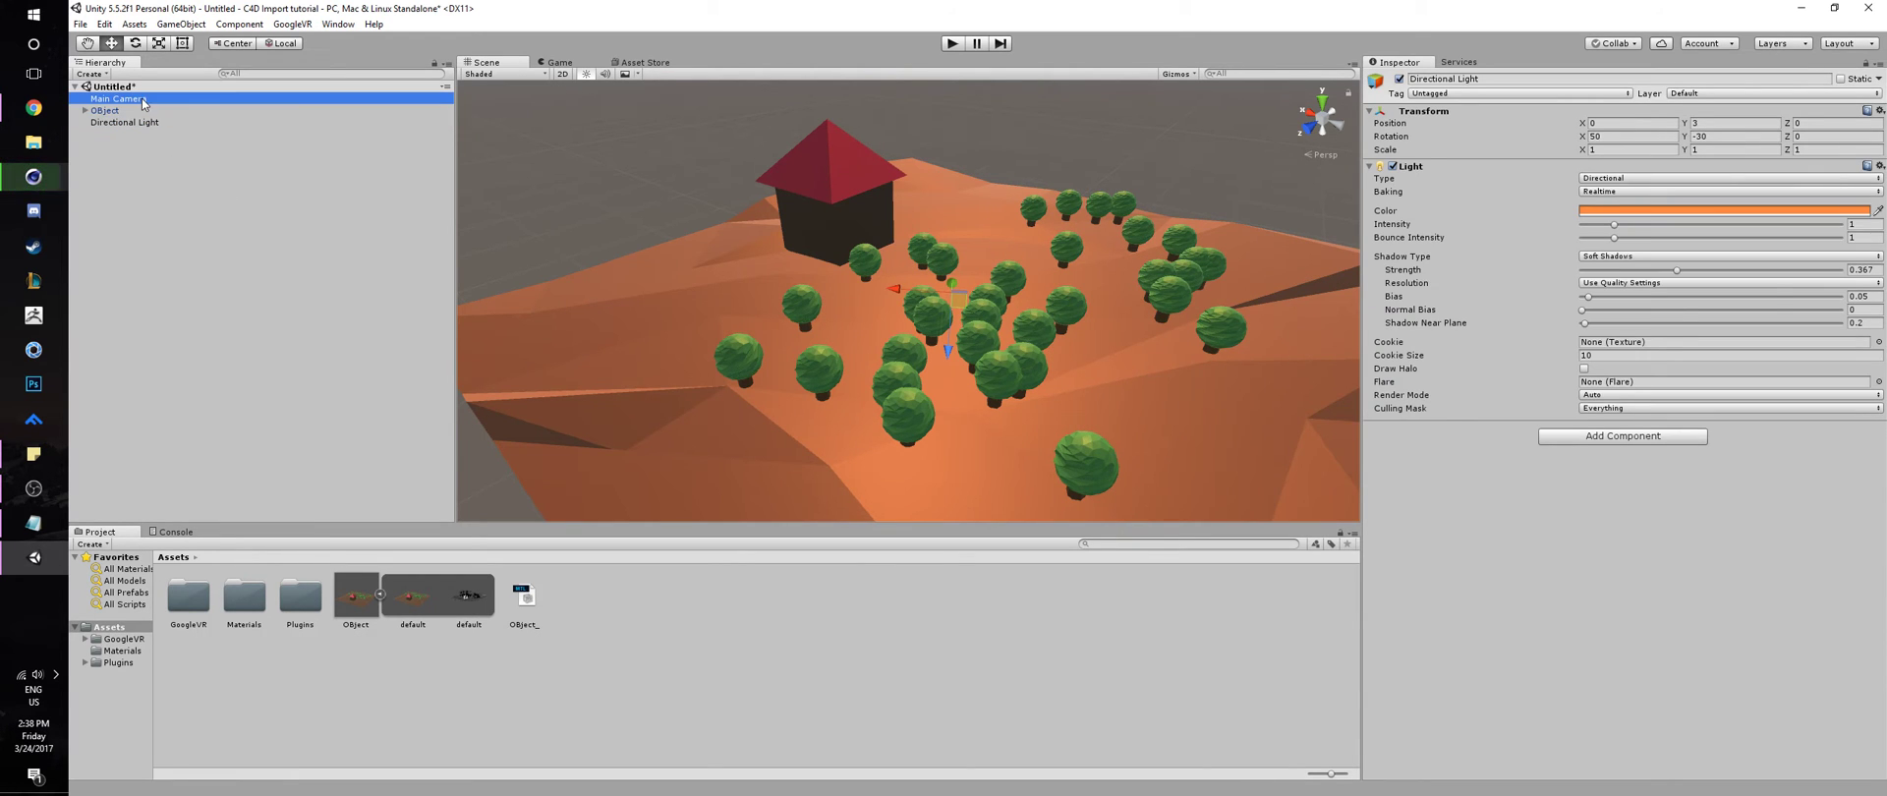
{"action": "left_click_drag", "start_coordinate": [973, 254], "coordinate": [981, 238]}
Rotate the Main Camera to face the trees and house, then move it closer
{"action": "key", "text": "r"}
{"action": "key", "text": "e"}
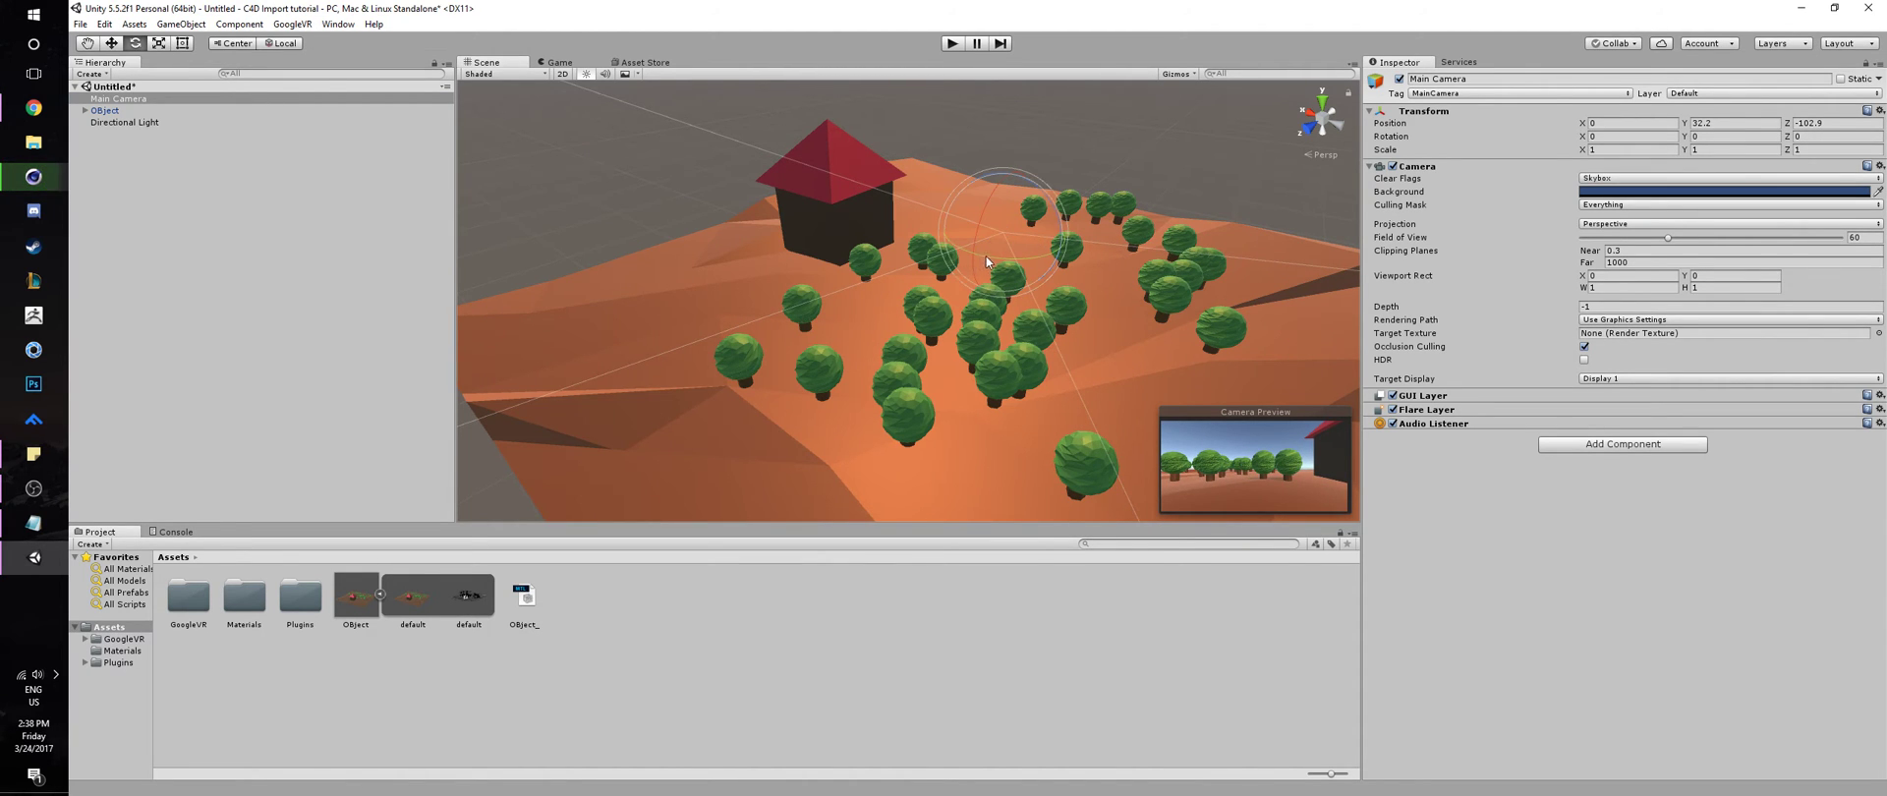
{"action": "left_click_drag", "start_coordinate": [987, 256], "coordinate": [901, 145]}
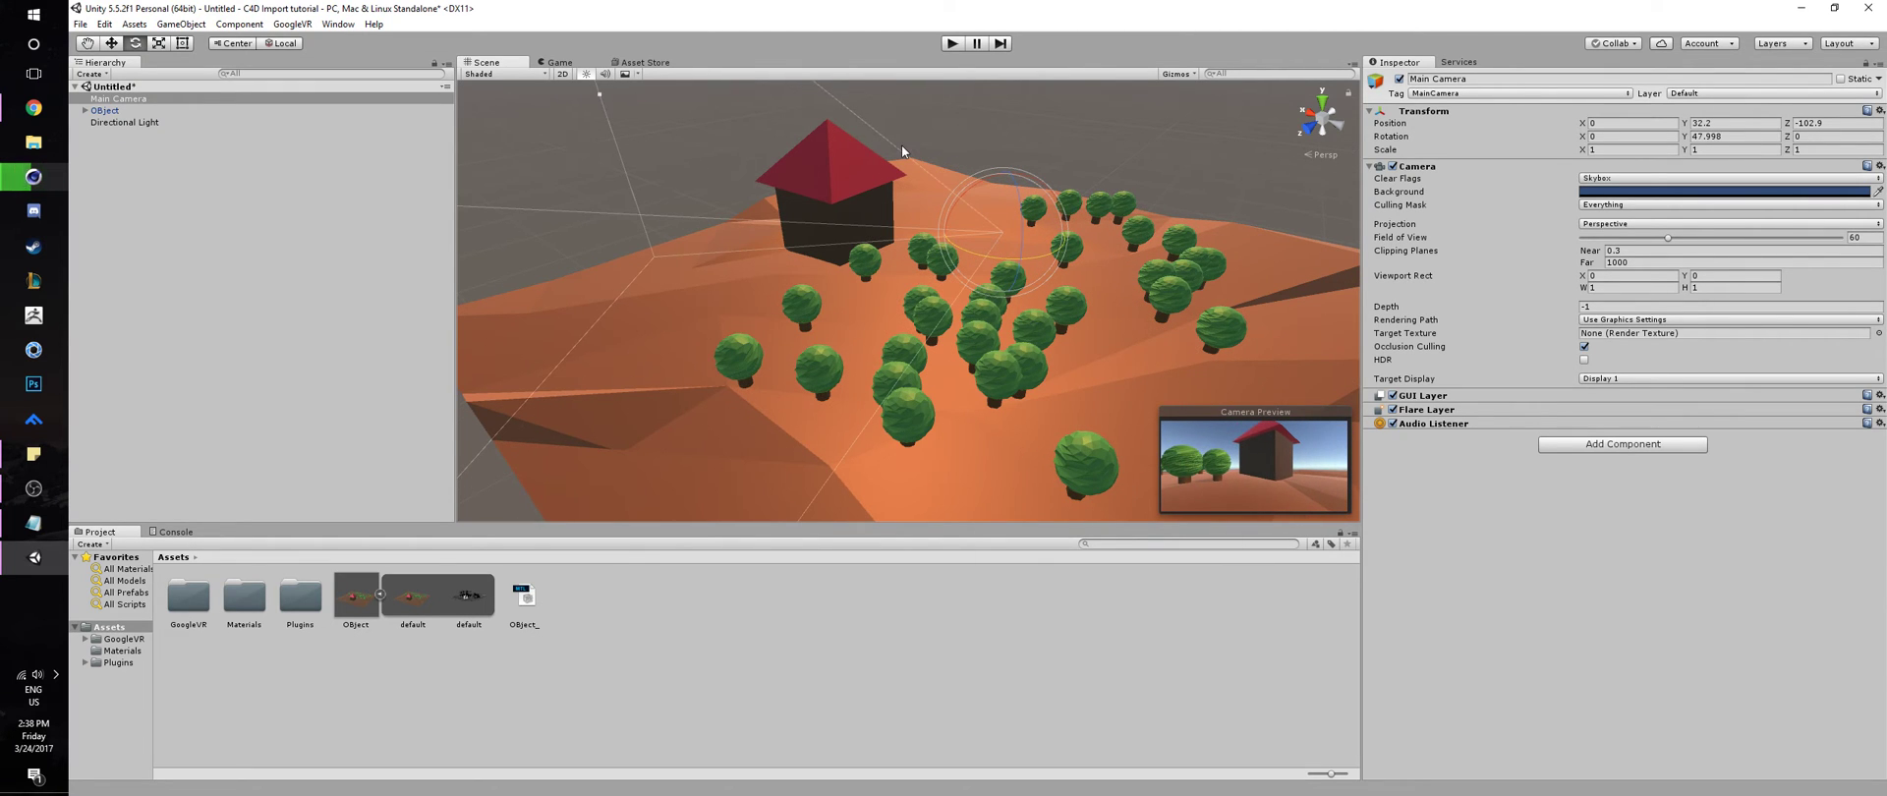
{"action": "left_click_drag", "start_coordinate": [992, 254], "coordinate": [1101, 263]}
{"action": "left_click_drag", "start_coordinate": [987, 252], "coordinate": [1209, 257]}
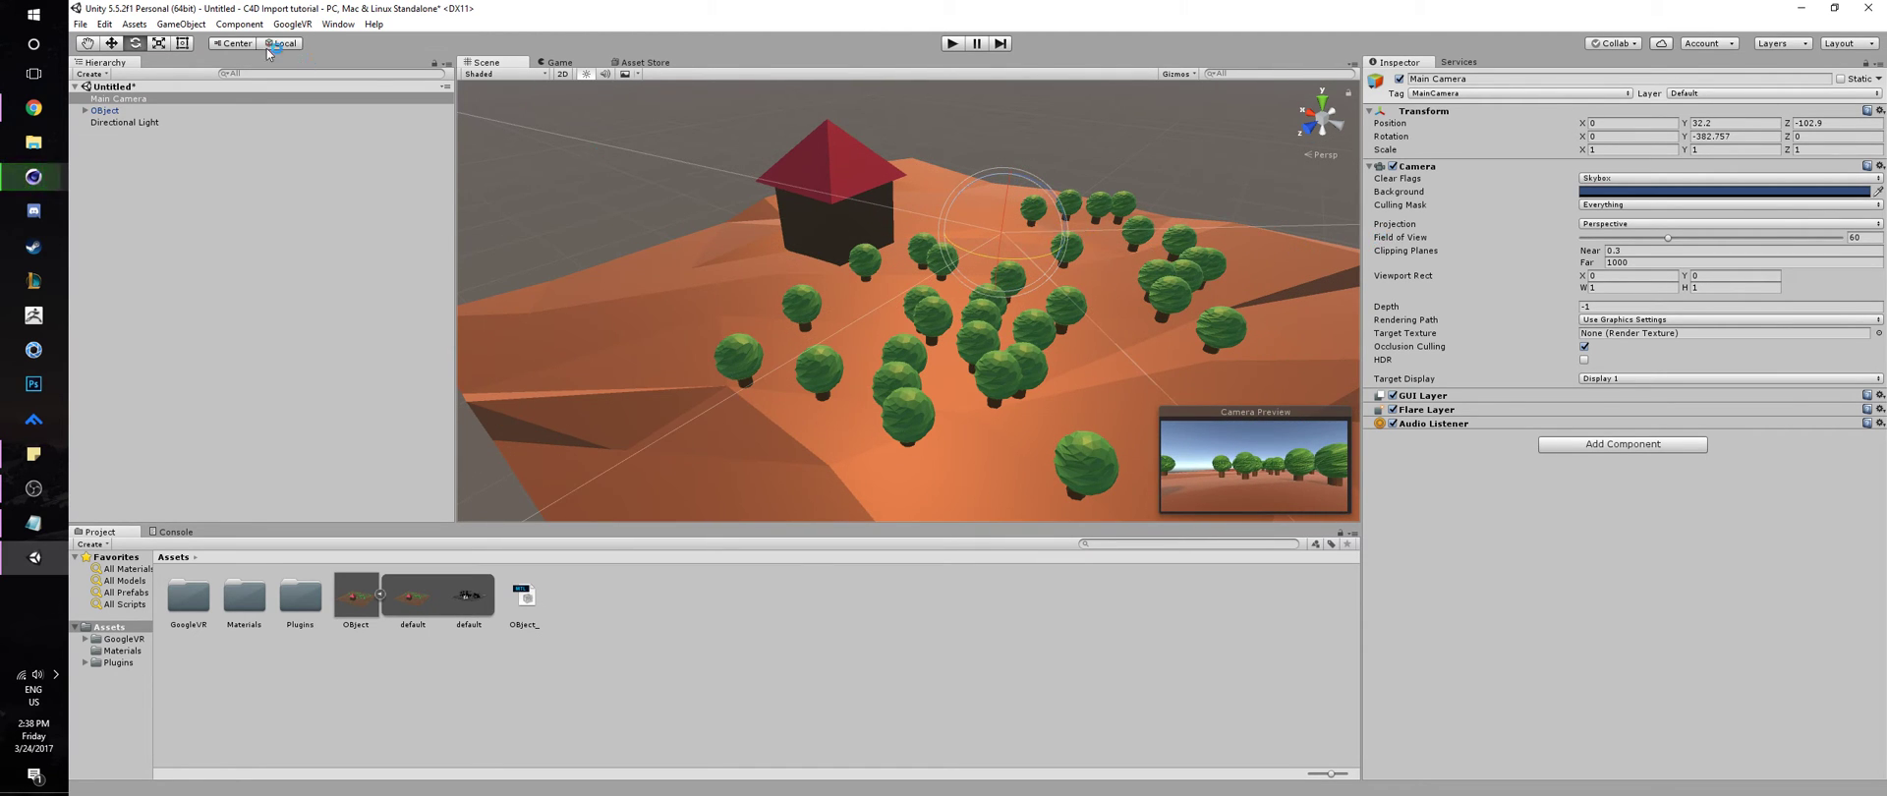
{"action": "key", "text": "w"}
{"action": "left_click_drag", "start_coordinate": [999, 261], "coordinate": [991, 283]}
{"action": "left_click", "coordinate": [512, 222]}
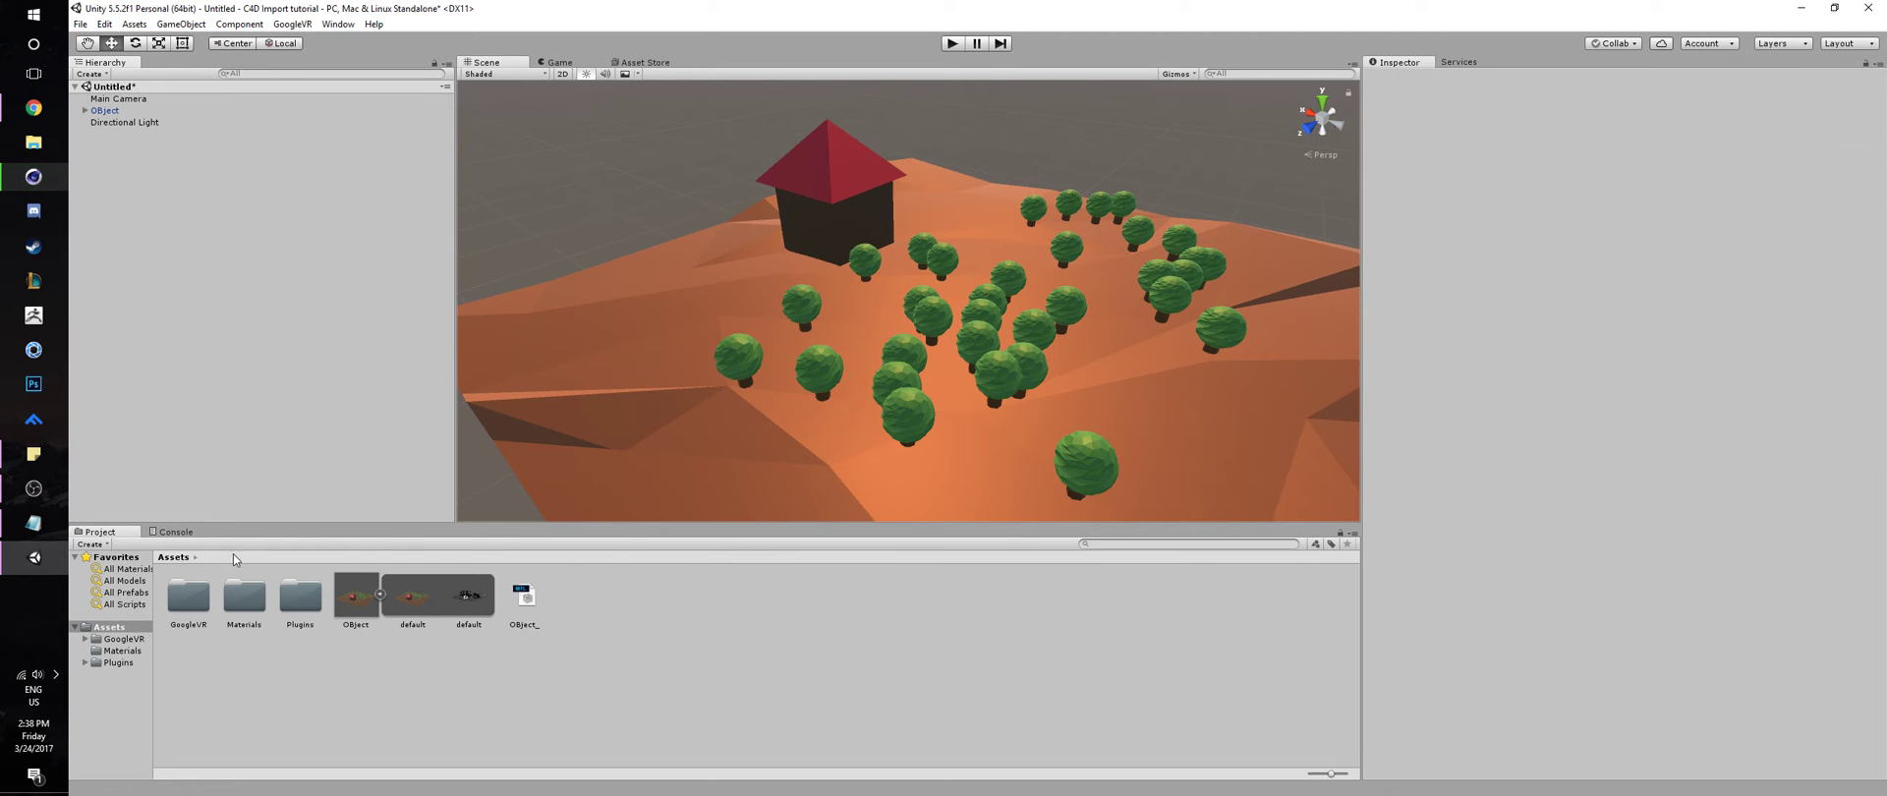
Drag GvrViewerMain from GoogleVR/Prefabs into the Hierarchy and nest Main Camera under it
{"action": "double_click", "coordinate": [187, 595]}
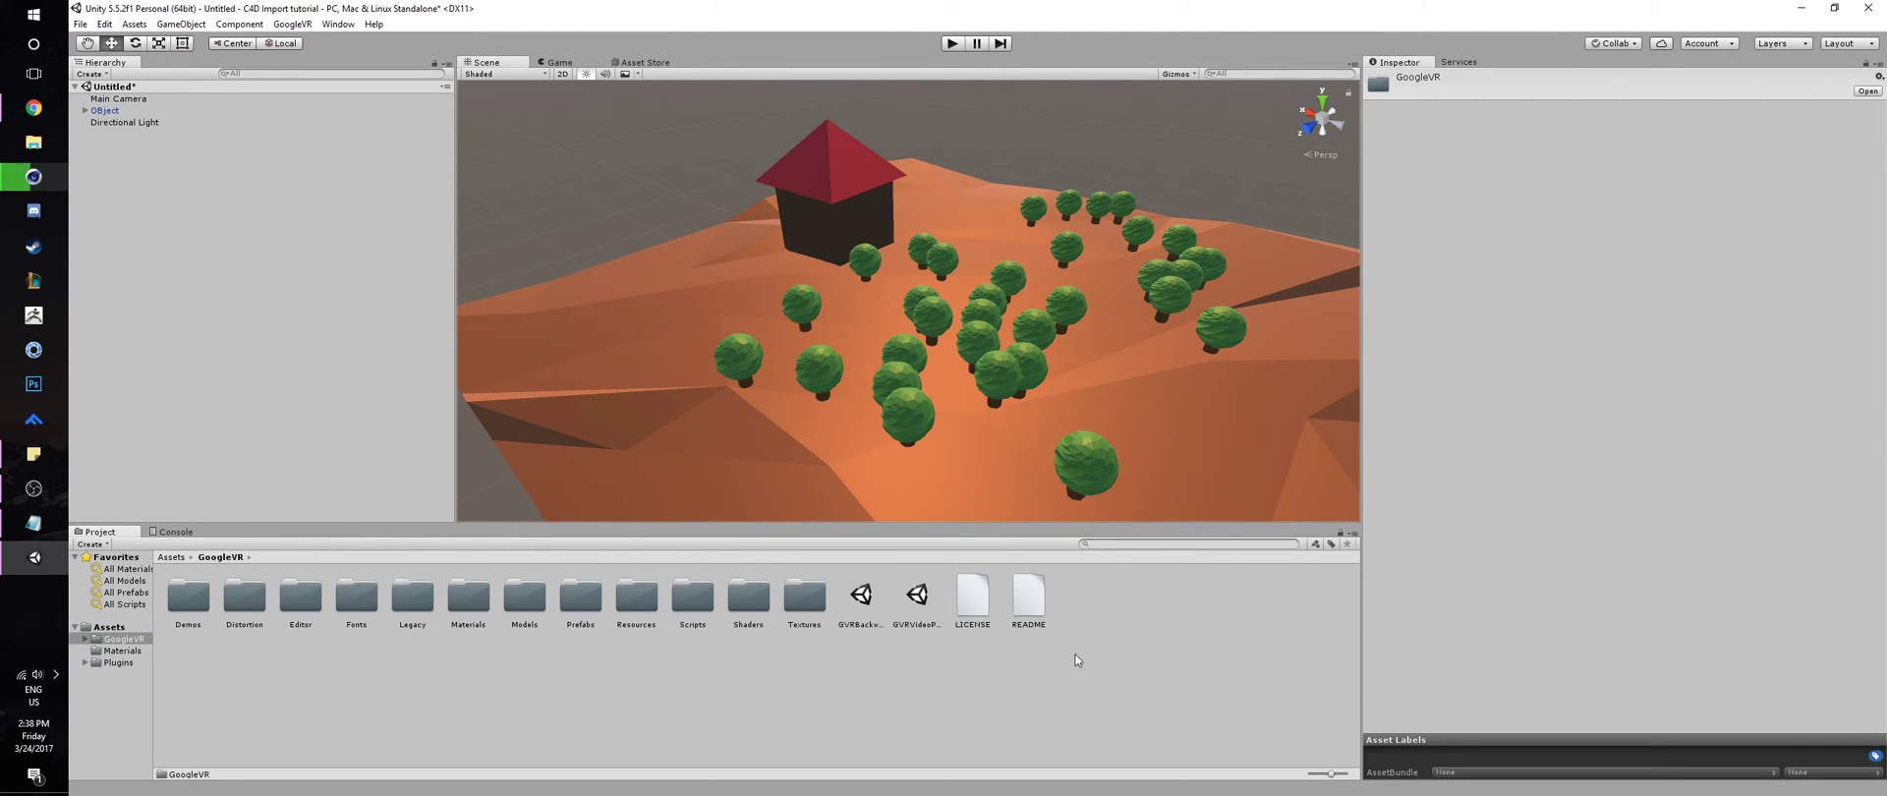
{"action": "double_click", "coordinate": [583, 610]}
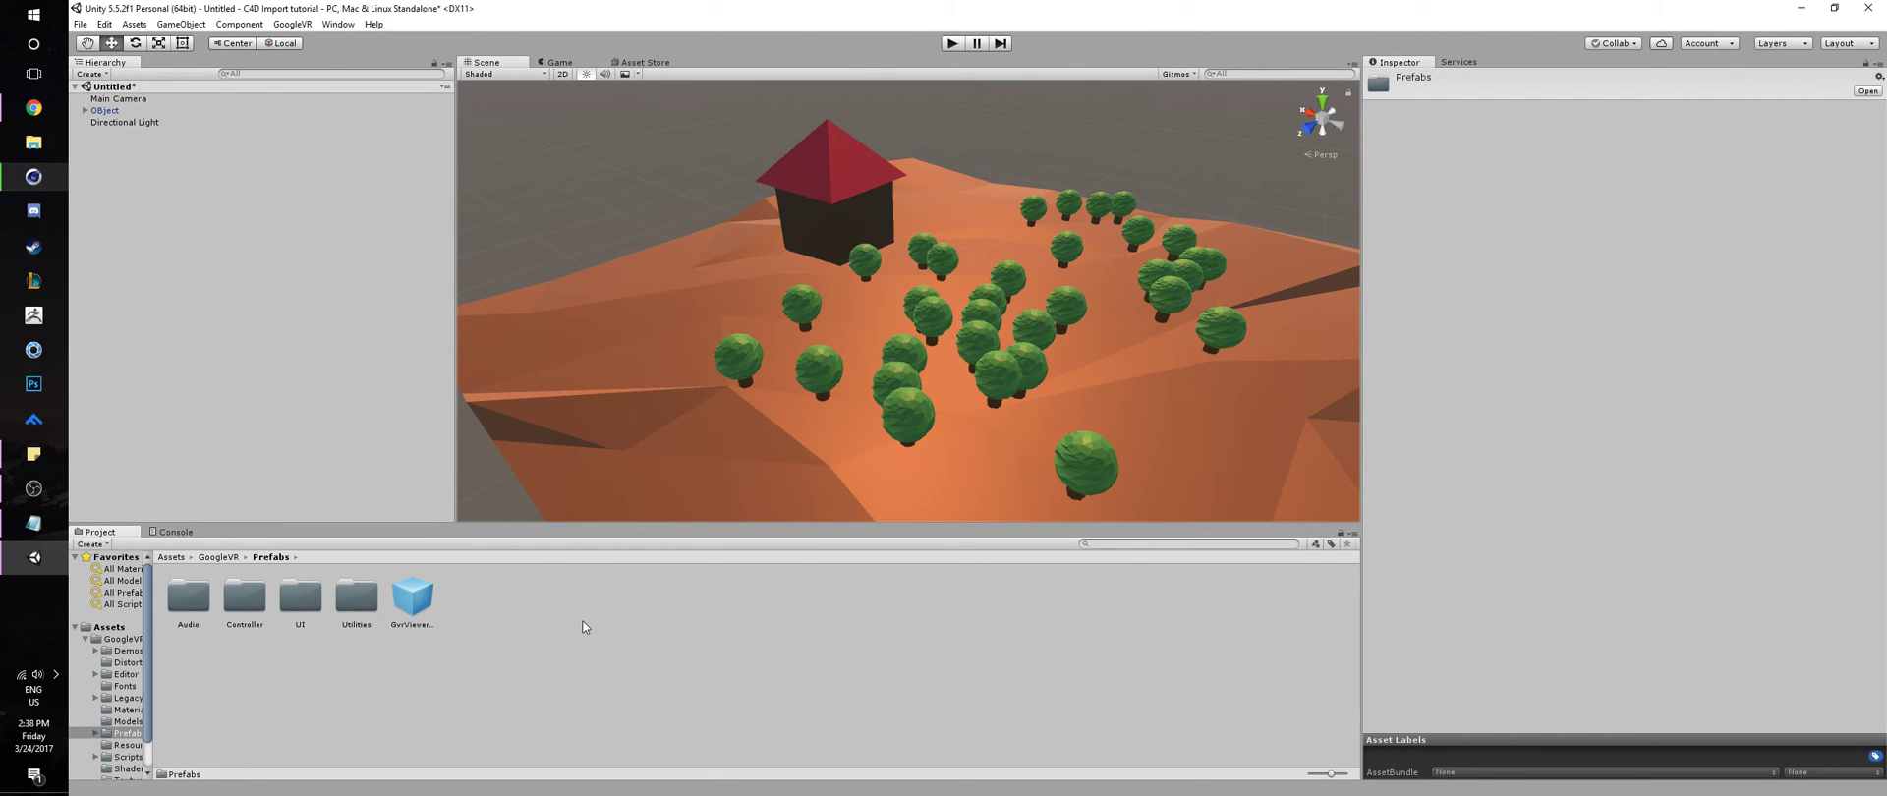
{"action": "left_click", "coordinate": [411, 599]}
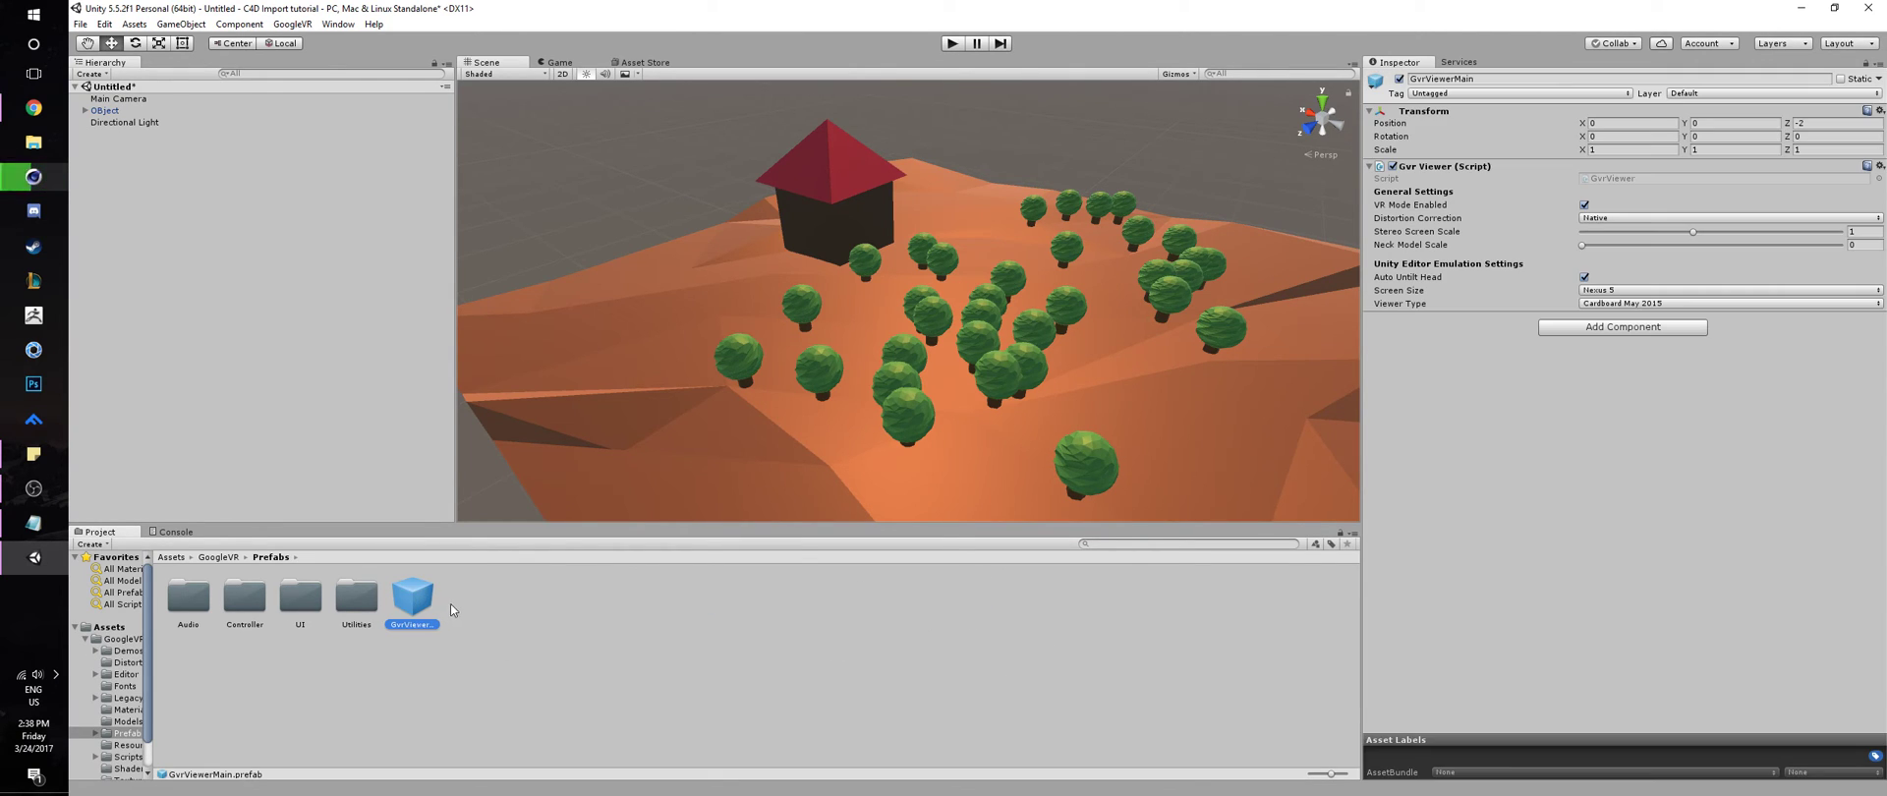
{"action": "left_click_drag", "start_coordinate": [414, 602], "coordinate": [246, 186]}
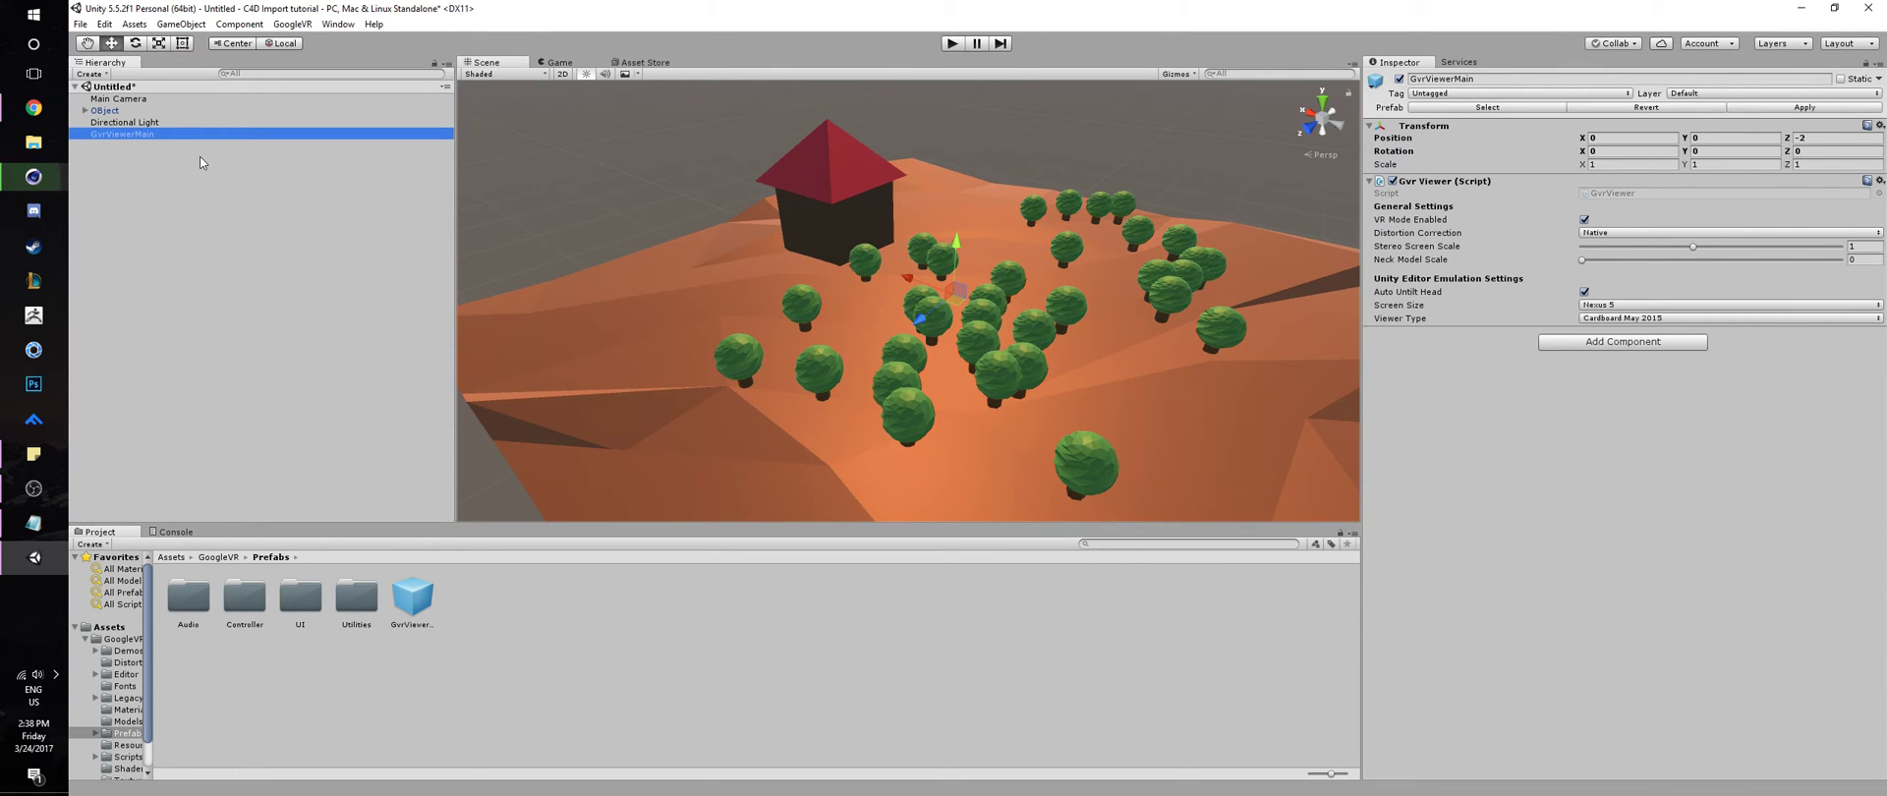
{"action": "left_click", "coordinate": [200, 162]}
{"action": "left_click_drag", "start_coordinate": [121, 100], "coordinate": [124, 133]}
{"action": "left_click", "coordinate": [275, 356]}
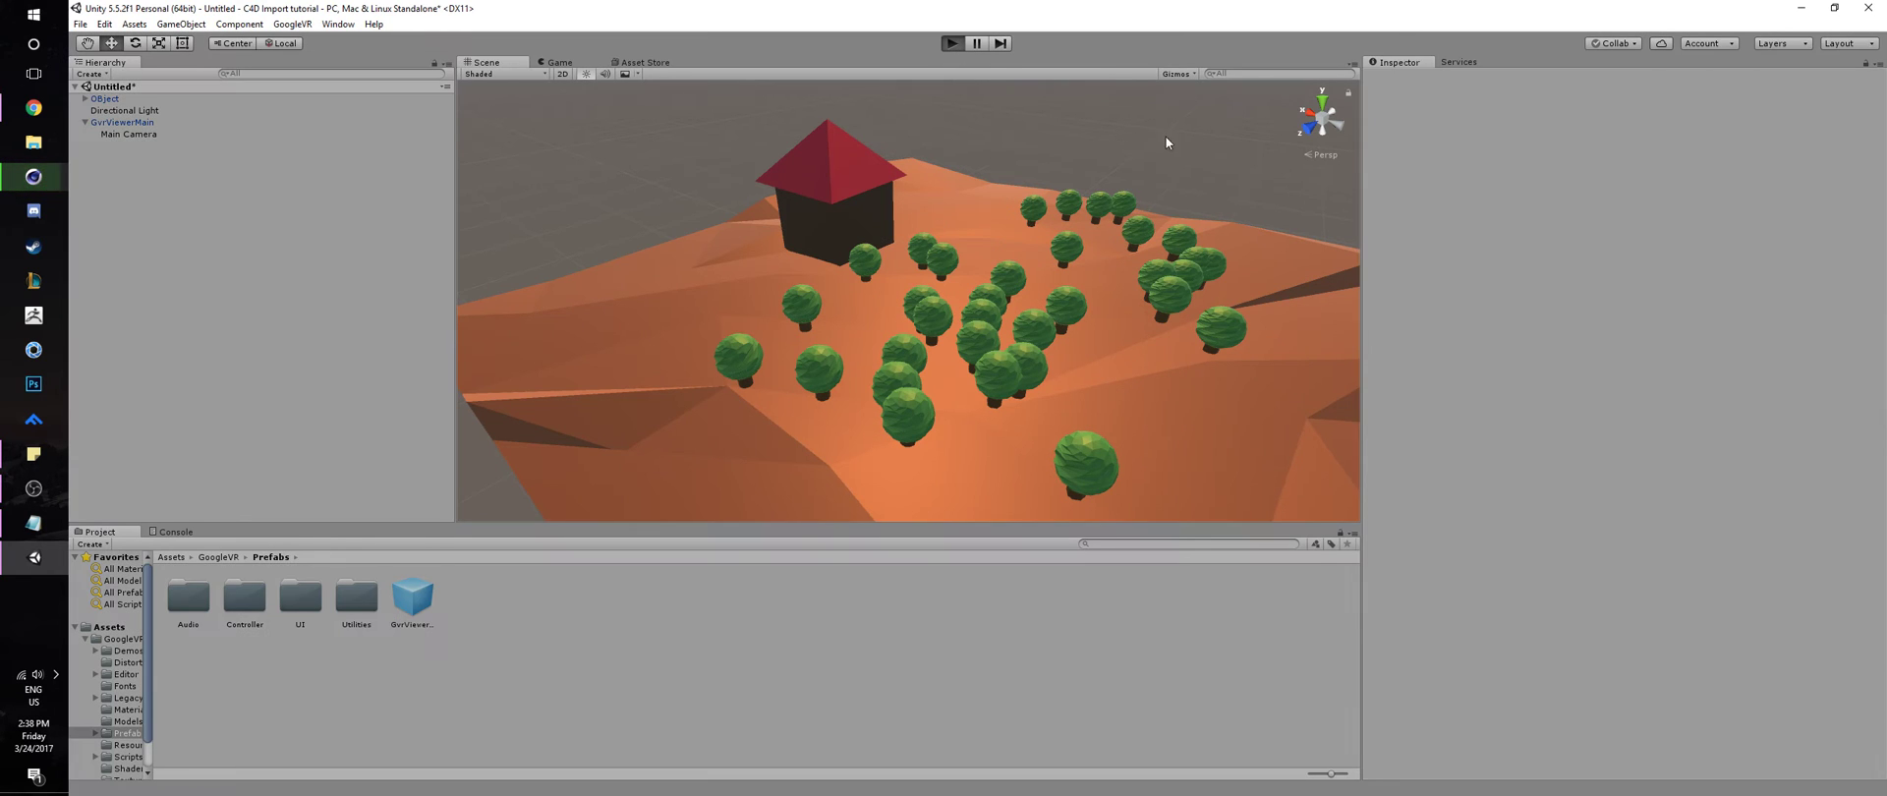
{"action": "key", "text": "ctrl+p"}
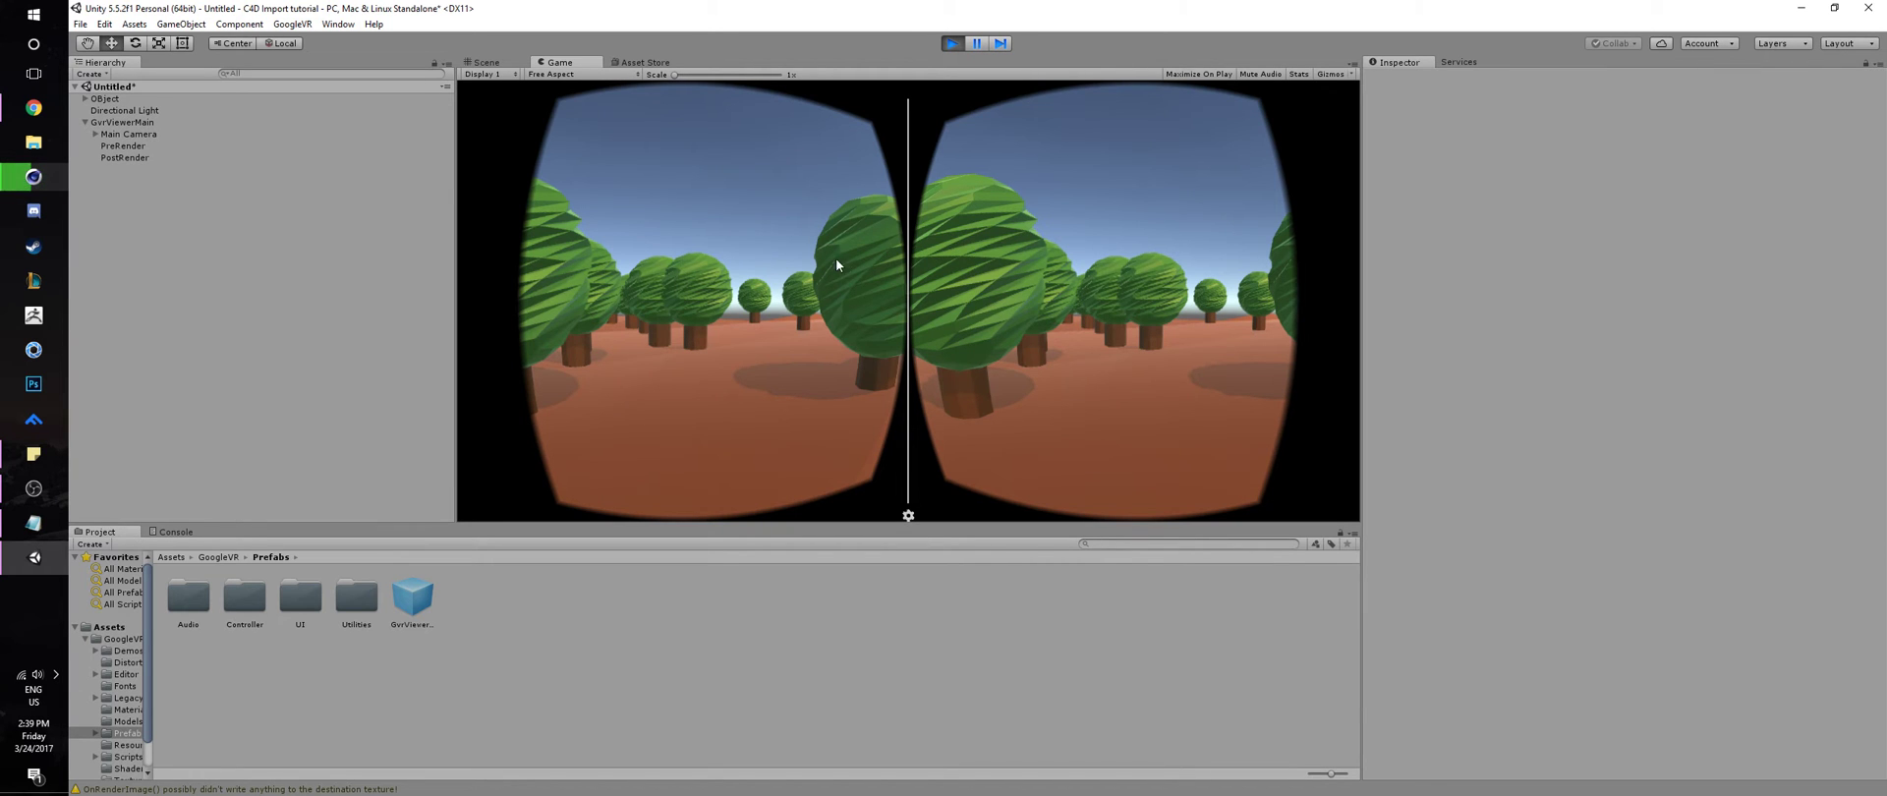
{"action": "key", "text": "alt"}
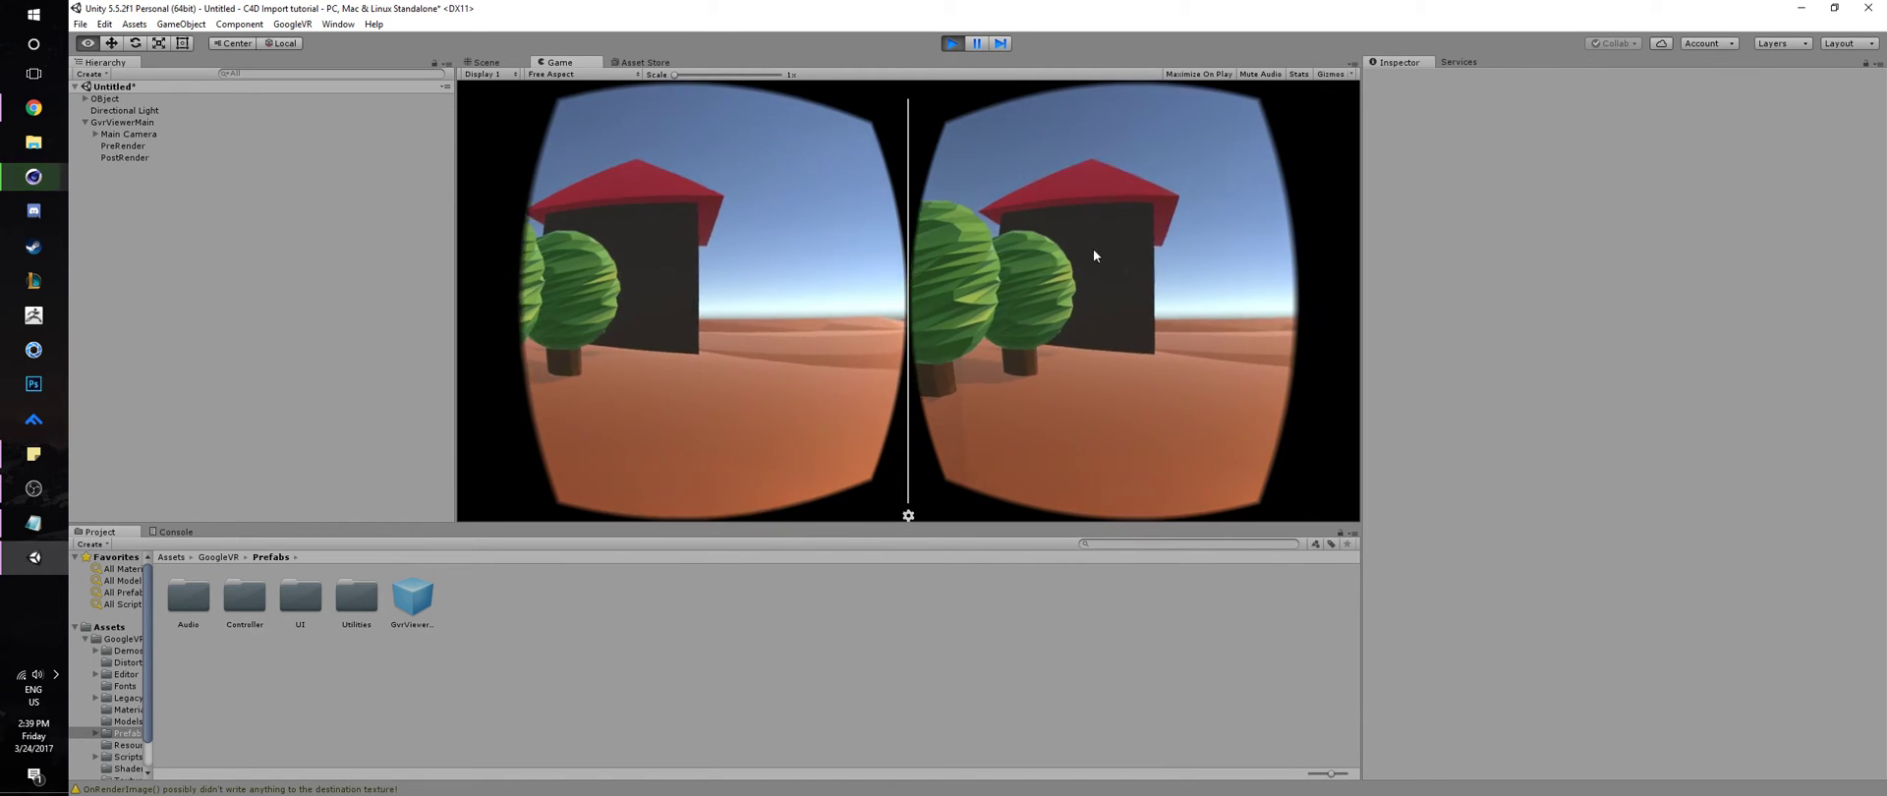
{"action": "mouse_move", "coordinate": [382, 271]}
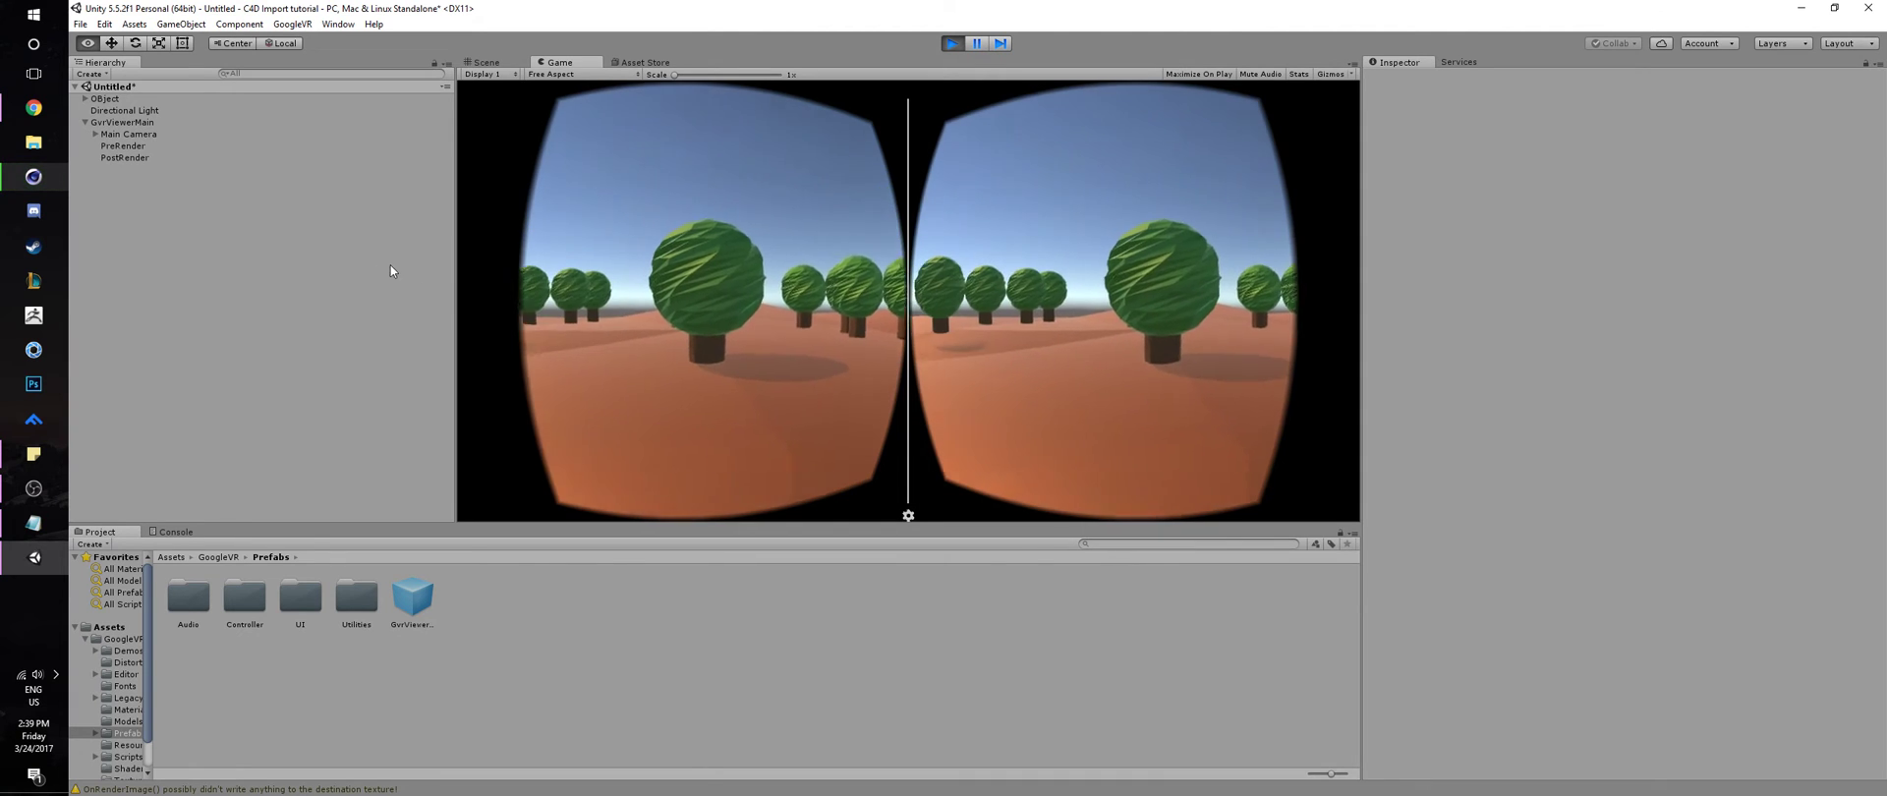
{"action": "mouse_move", "coordinate": [184, 247]}
{"action": "mouse_move", "coordinate": [1190, 198]}
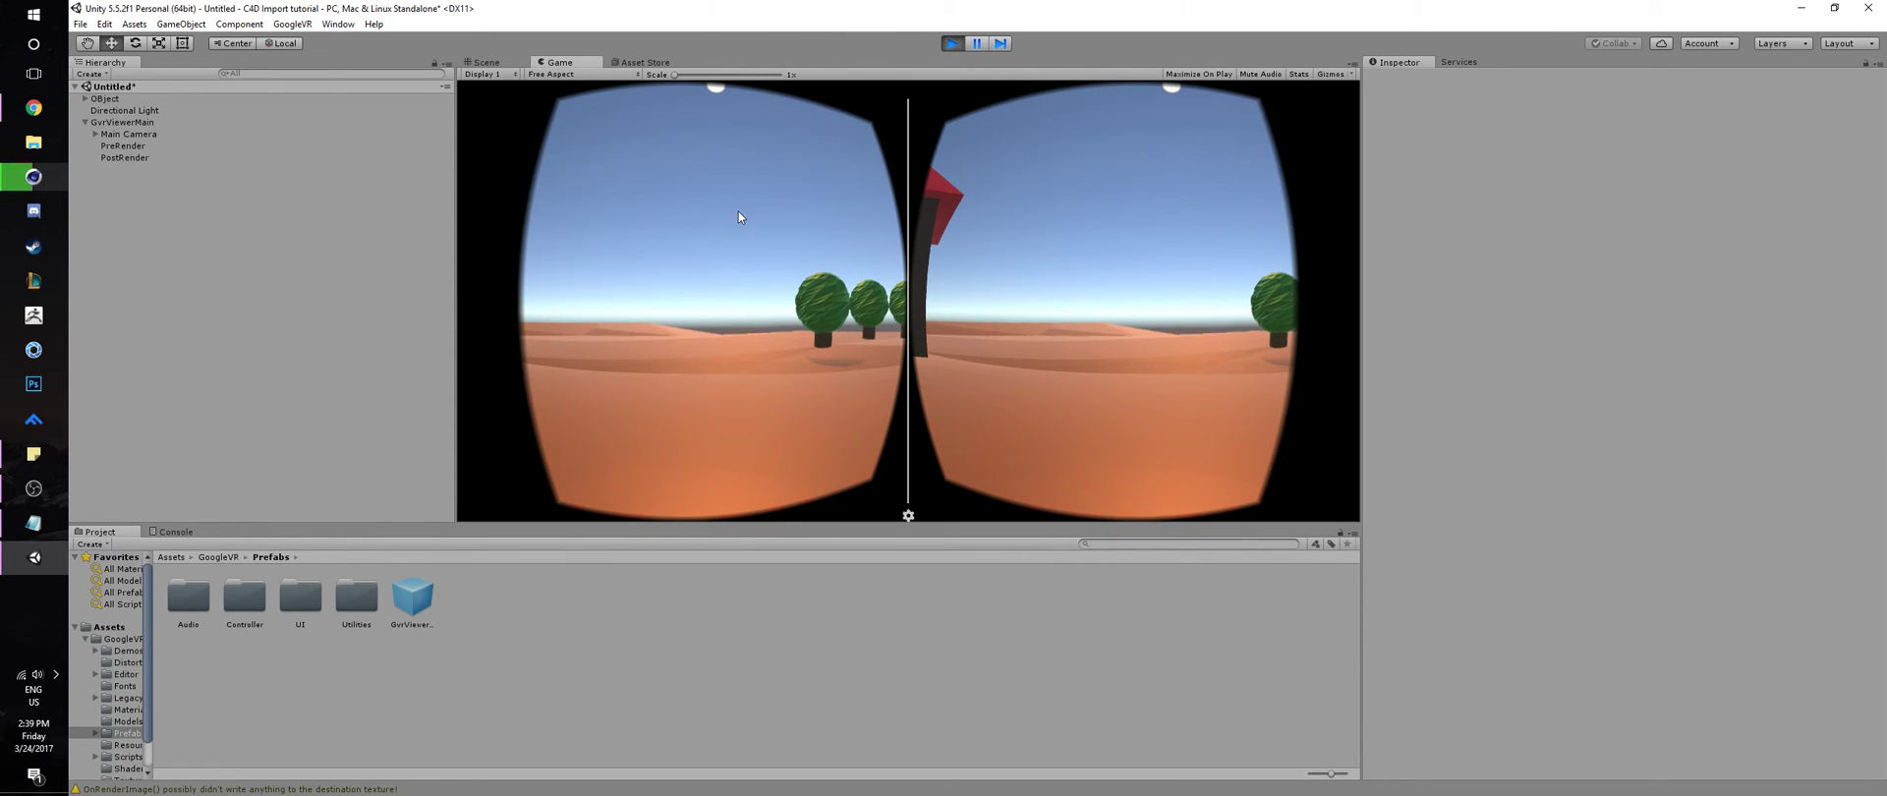
{"action": "mouse_move", "coordinate": [234, 210]}
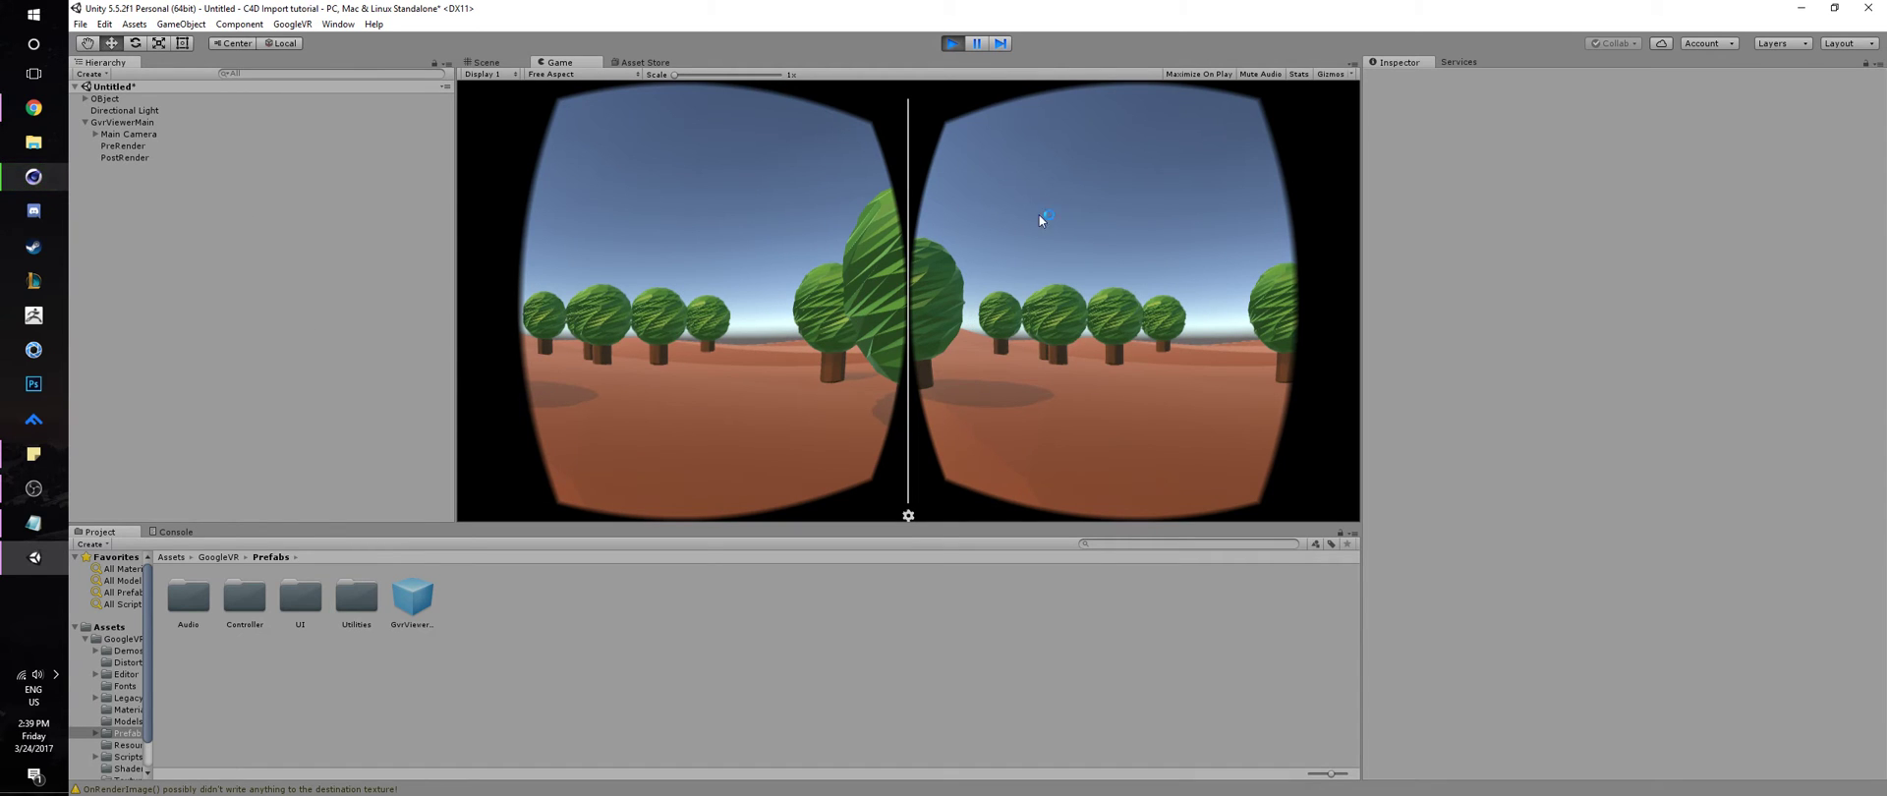
{"action": "left_click", "coordinate": [953, 44]}
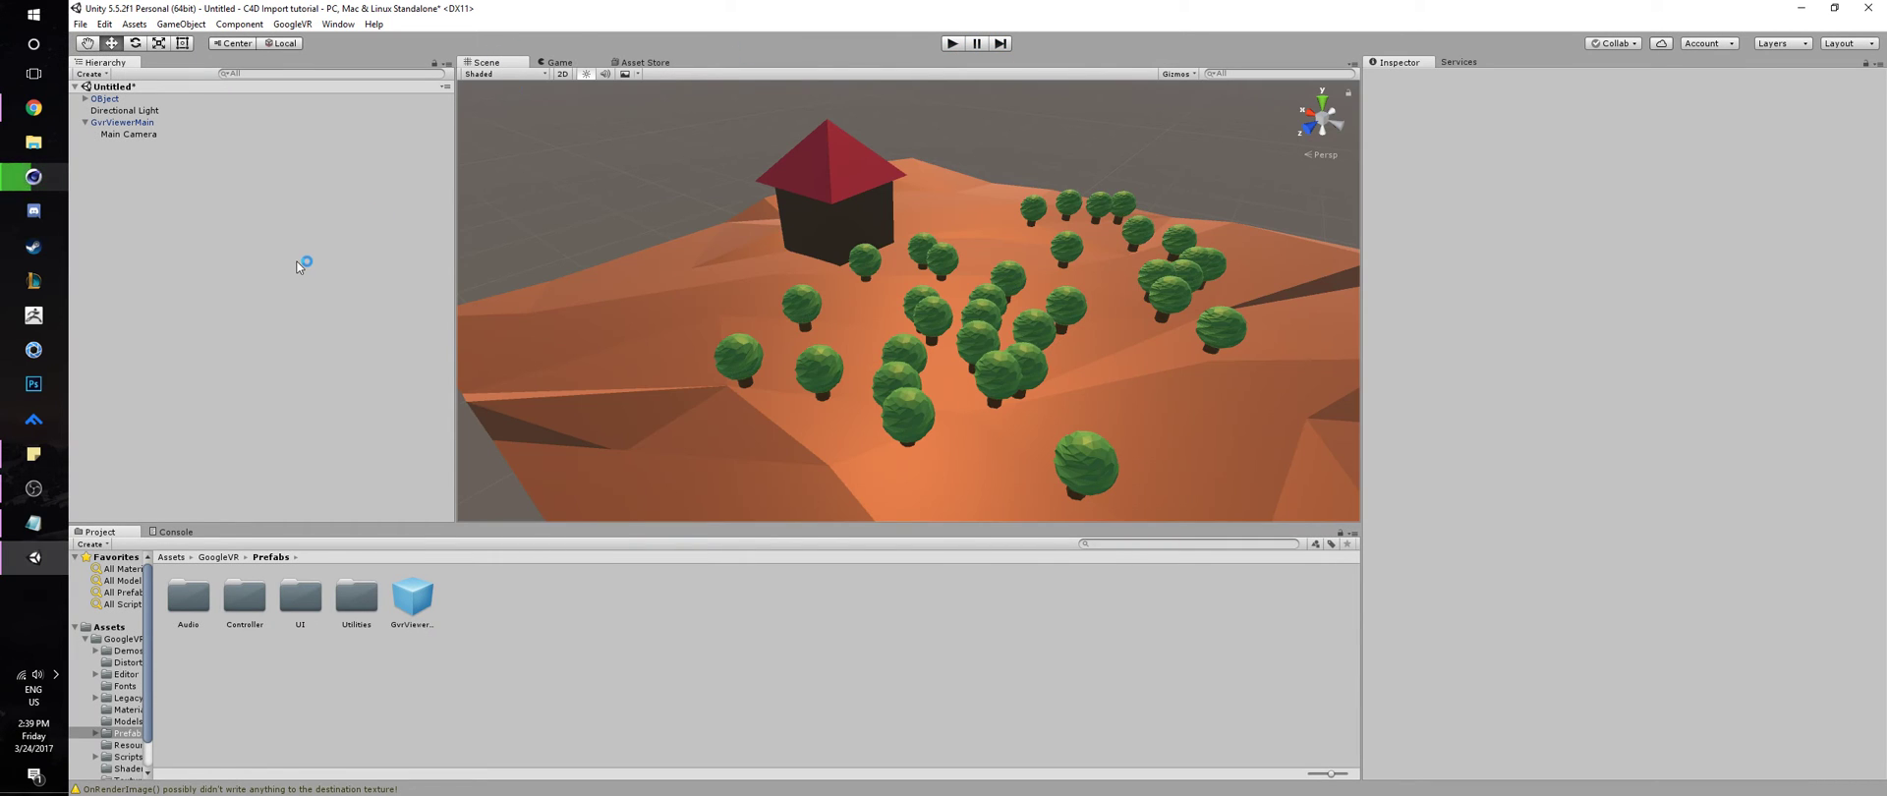
Save the scene as '1.unity' in the Assets folder
{"action": "key", "text": "ctrl+s"}
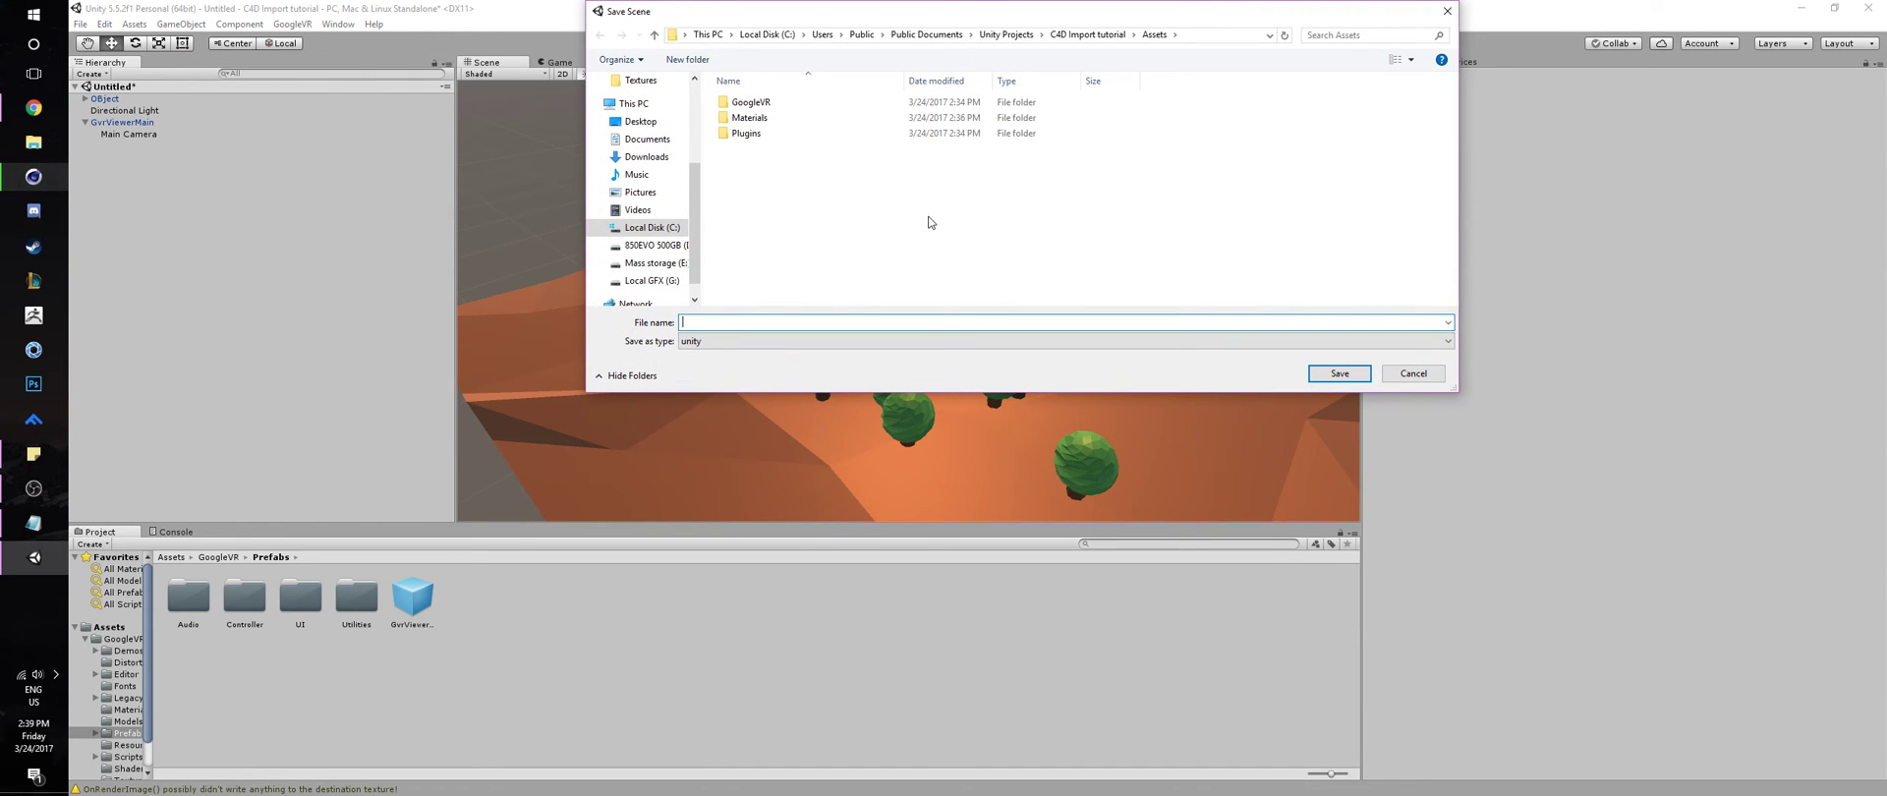
{"action": "type", "text": "1"}
{"action": "key", "text": "Return"}
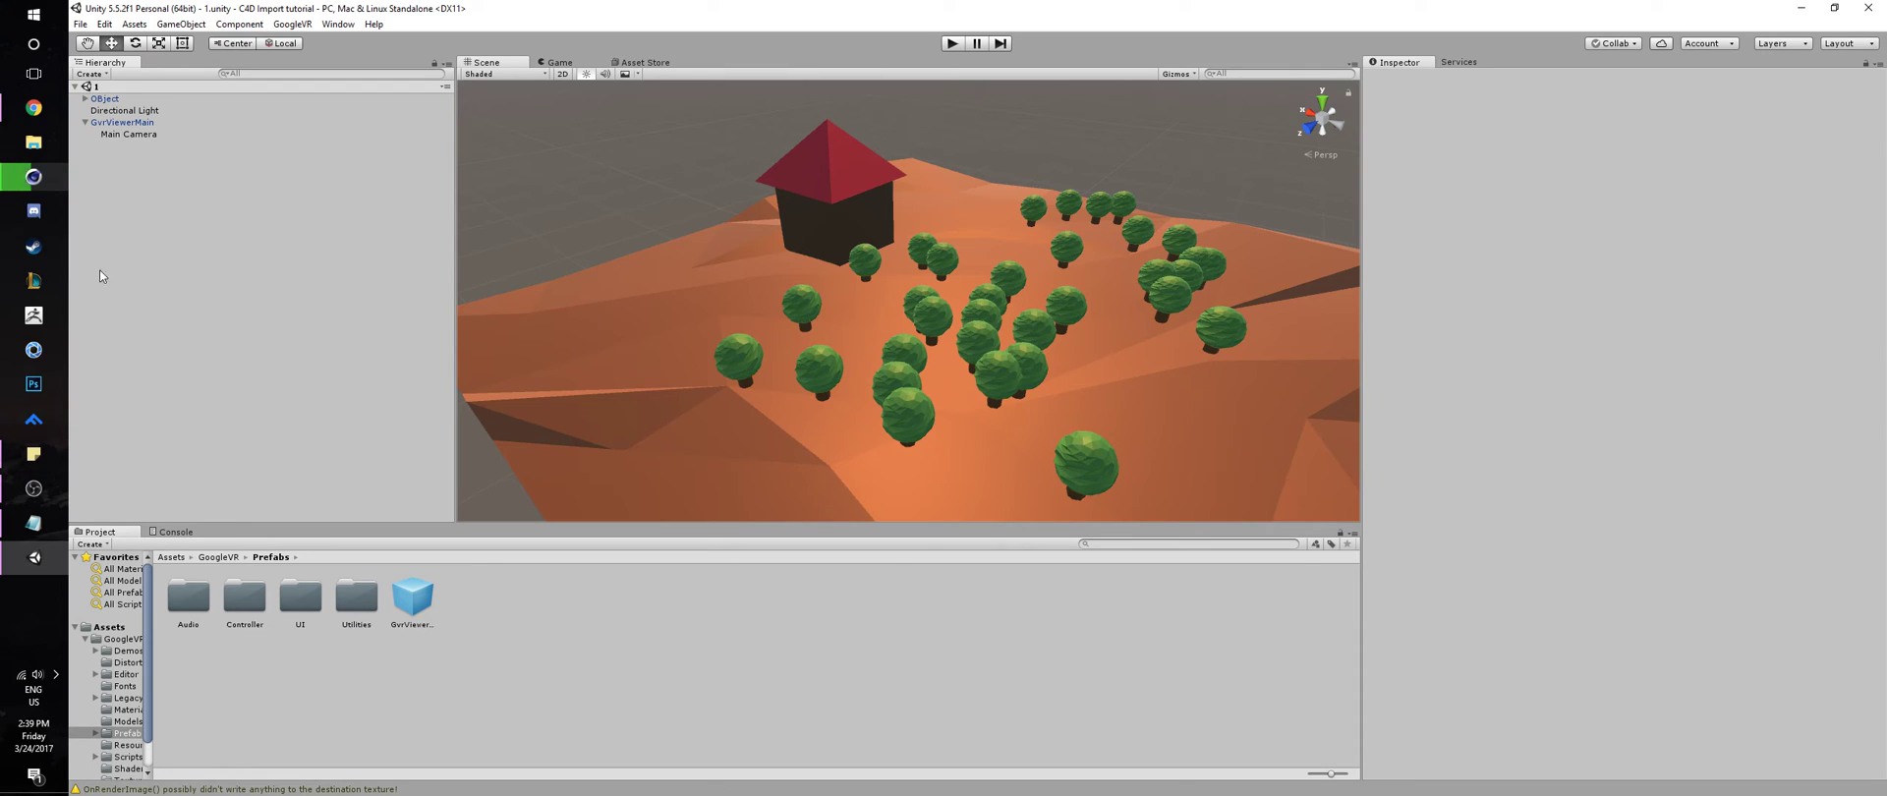
Switch the build platform to Android in File > Build Settings
{"action": "left_click", "coordinate": [79, 24]}
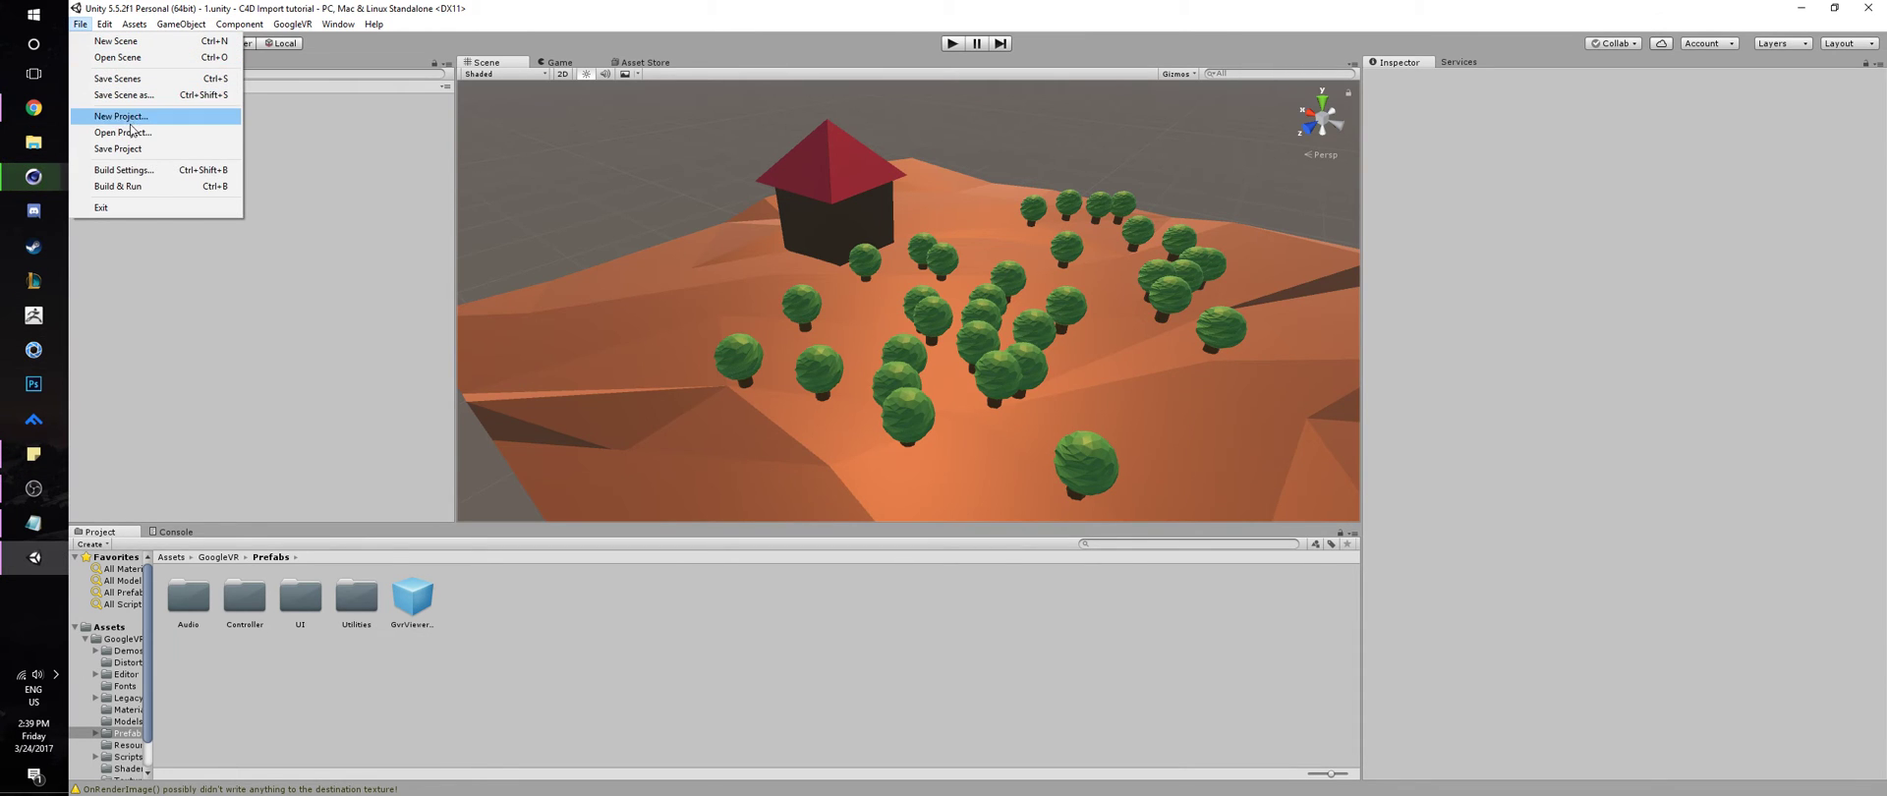
{"action": "left_click", "coordinate": [153, 172]}
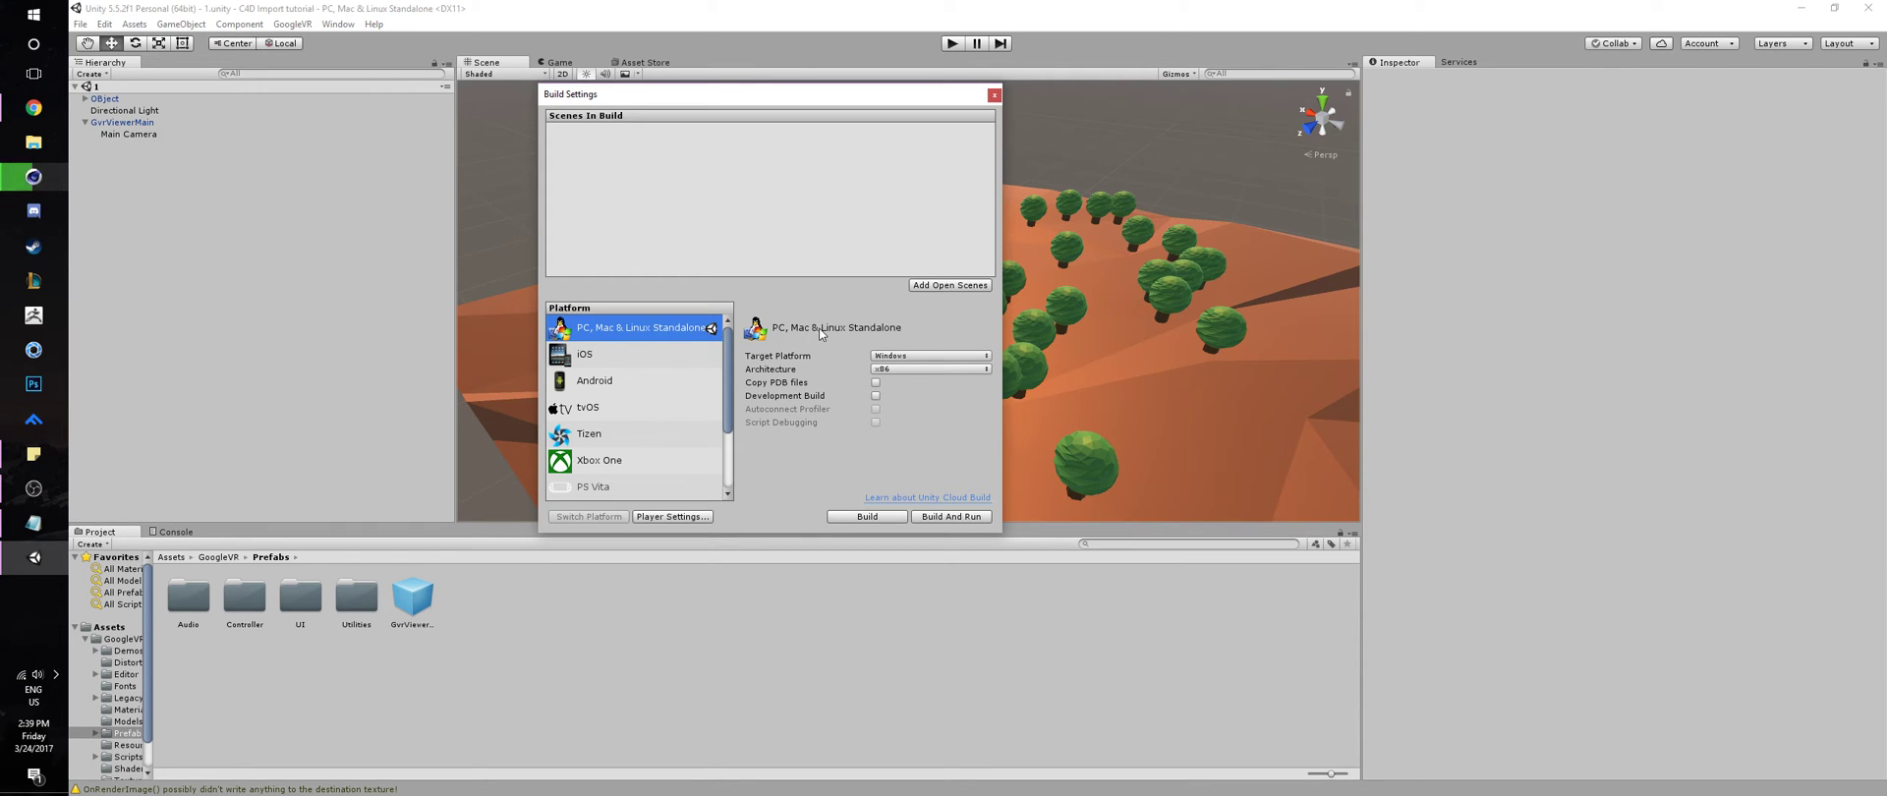
{"action": "left_click", "coordinate": [664, 383]}
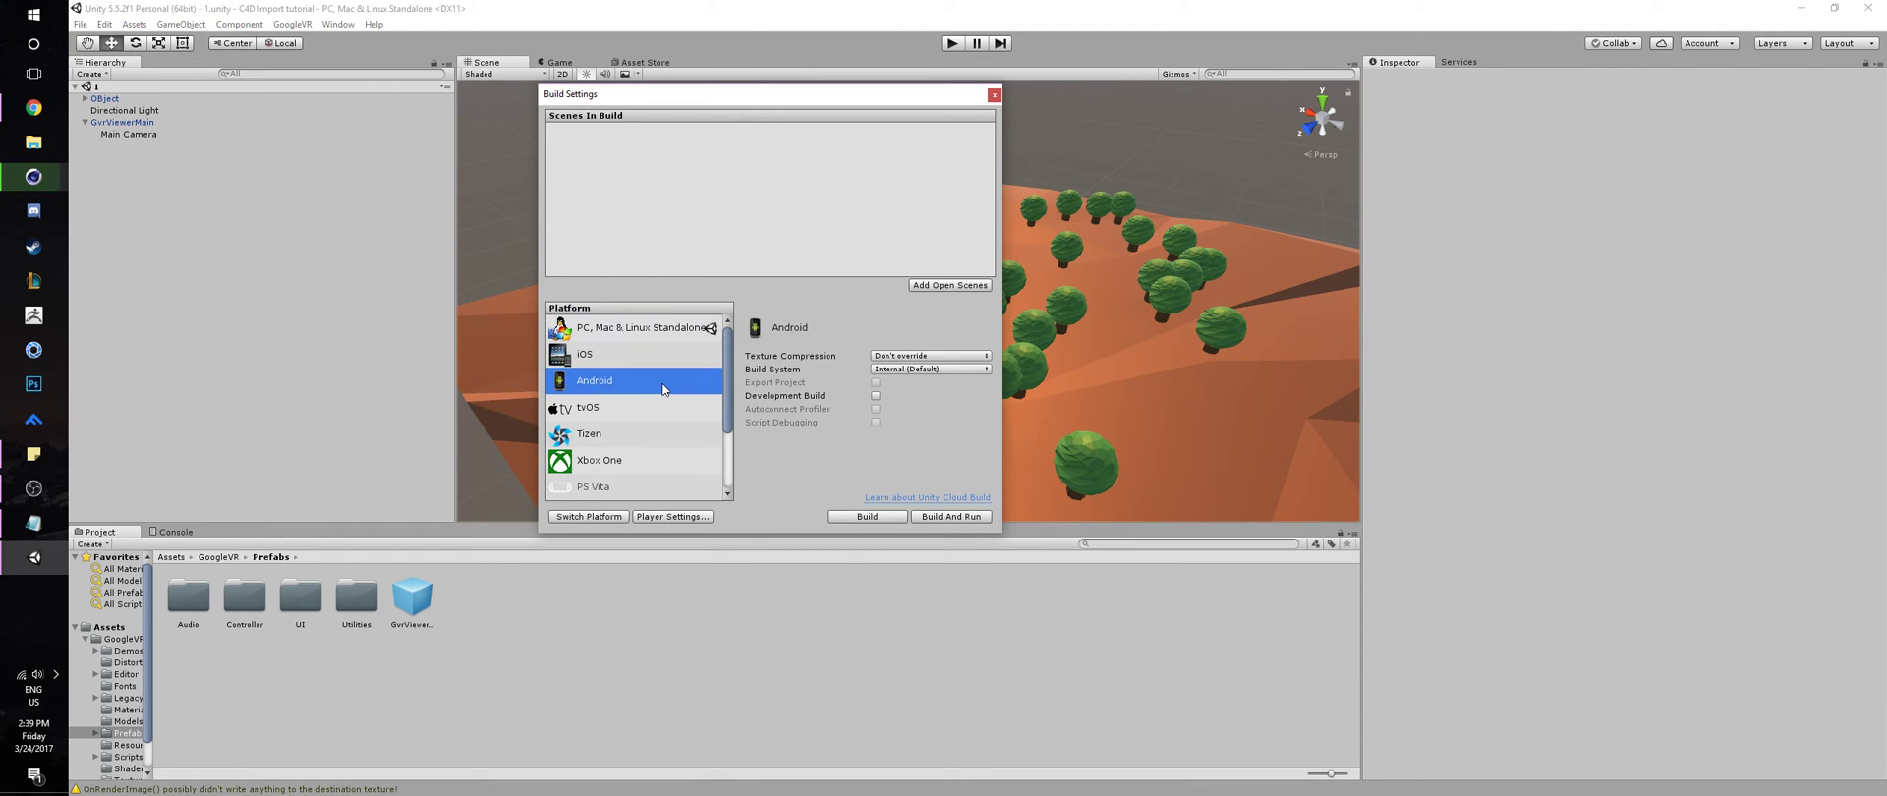
{"action": "left_click", "coordinate": [587, 517]}
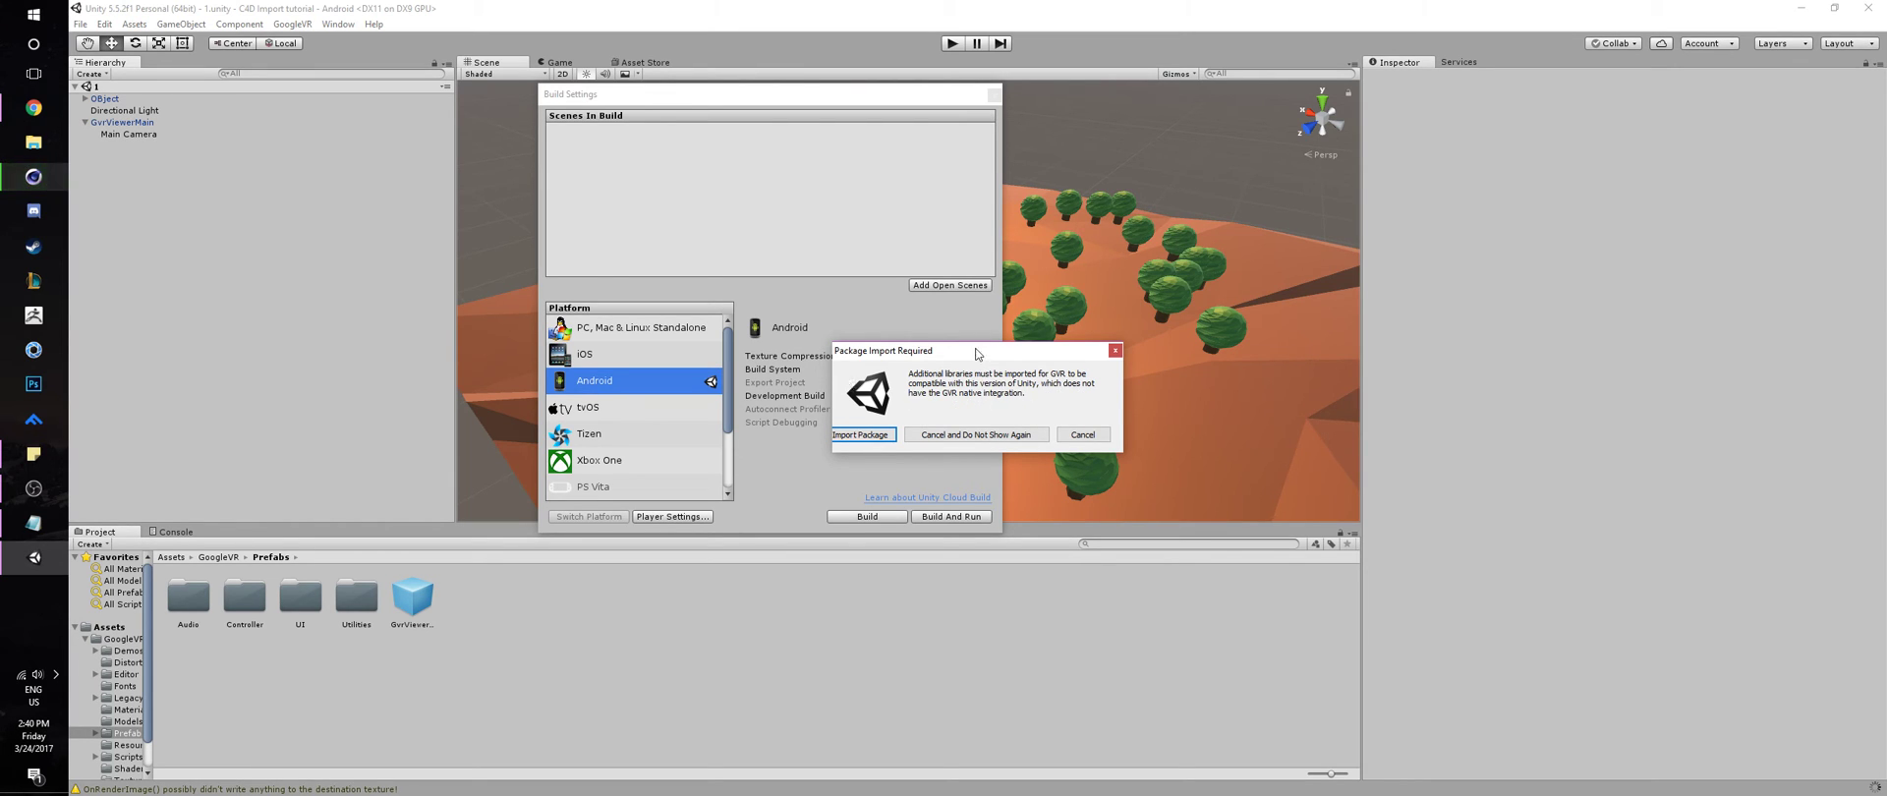
Accept the GVR library prompt and import all GVRBackwardsCompatibility plugin files
{"action": "left_click", "coordinate": [856, 434]}
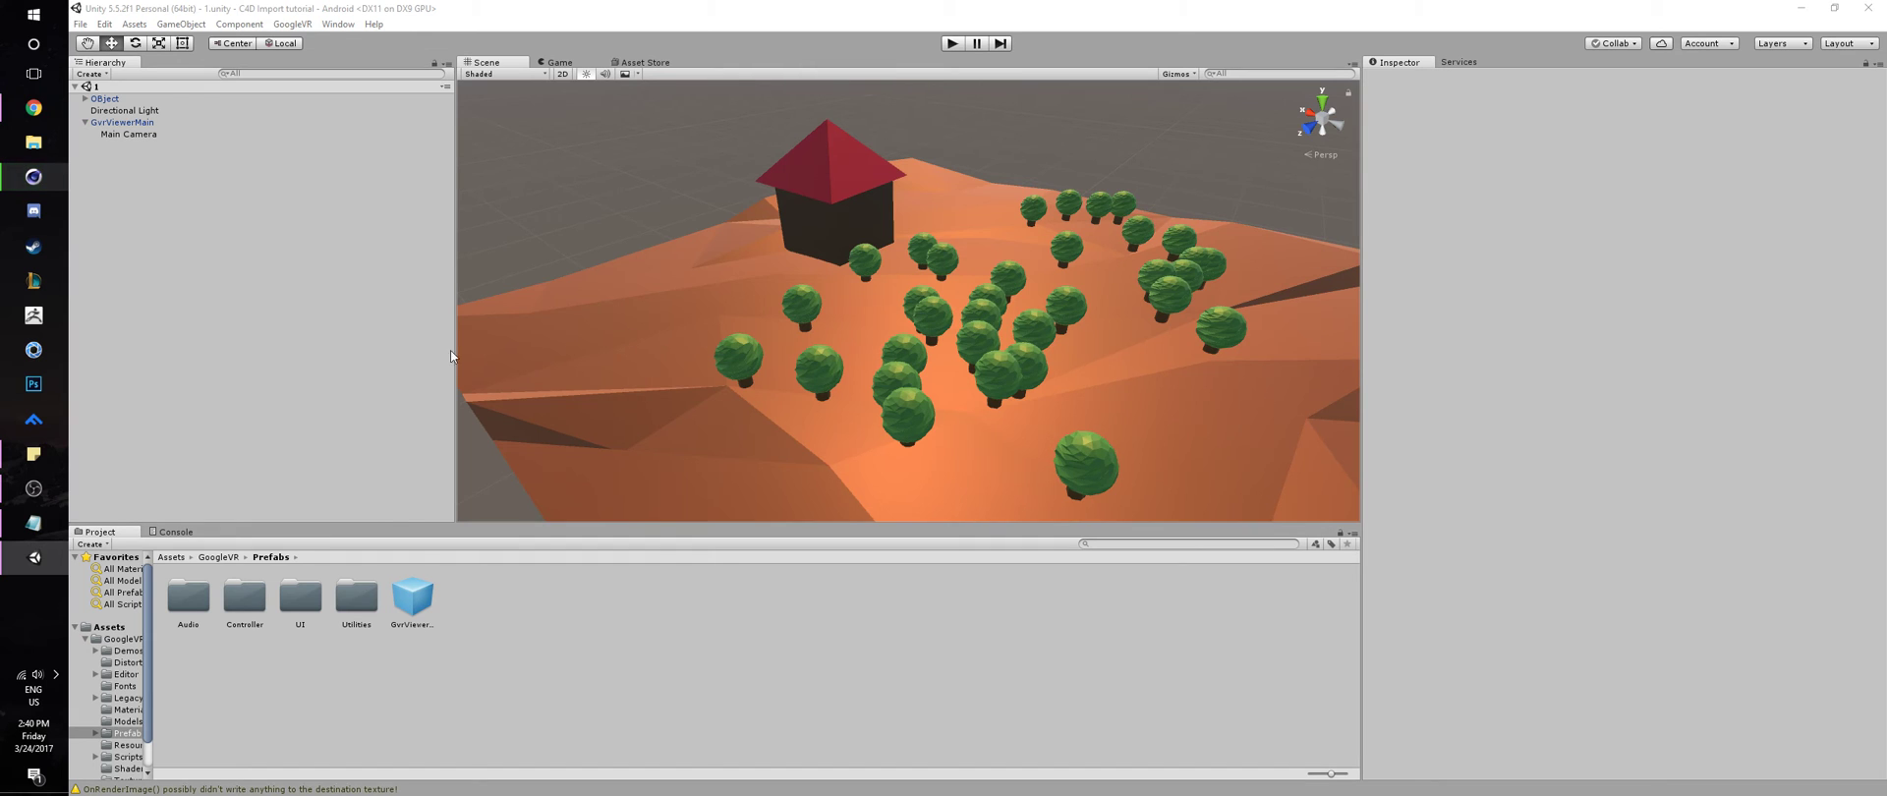
{"action": "left_click", "coordinate": [33, 557]}
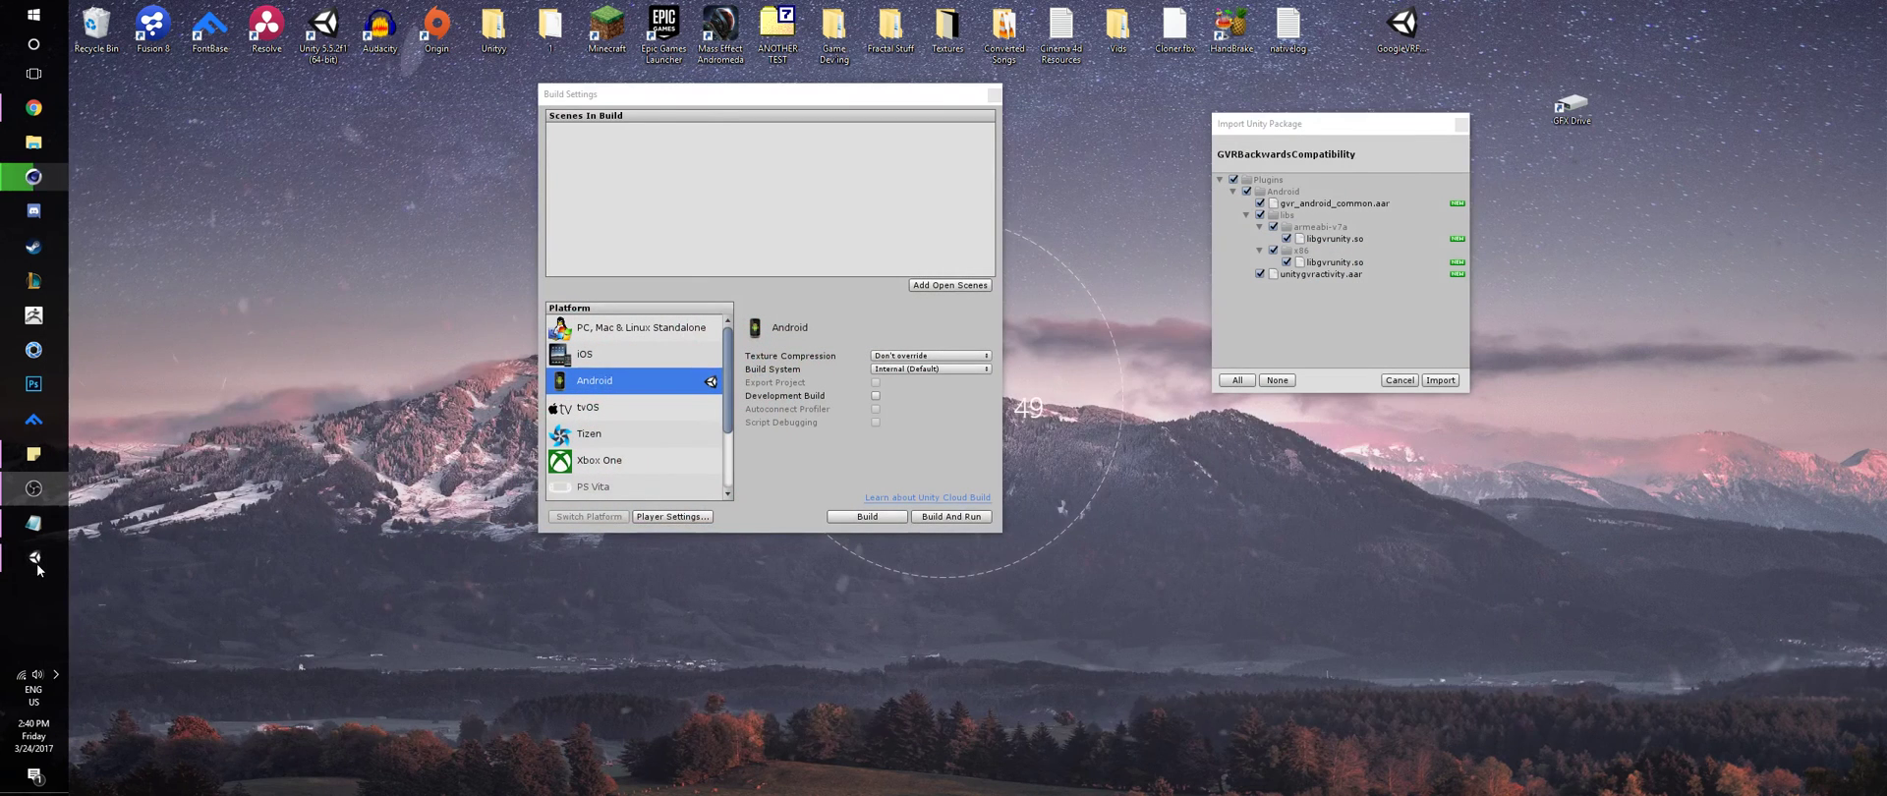
{"action": "left_click", "coordinate": [34, 558]}
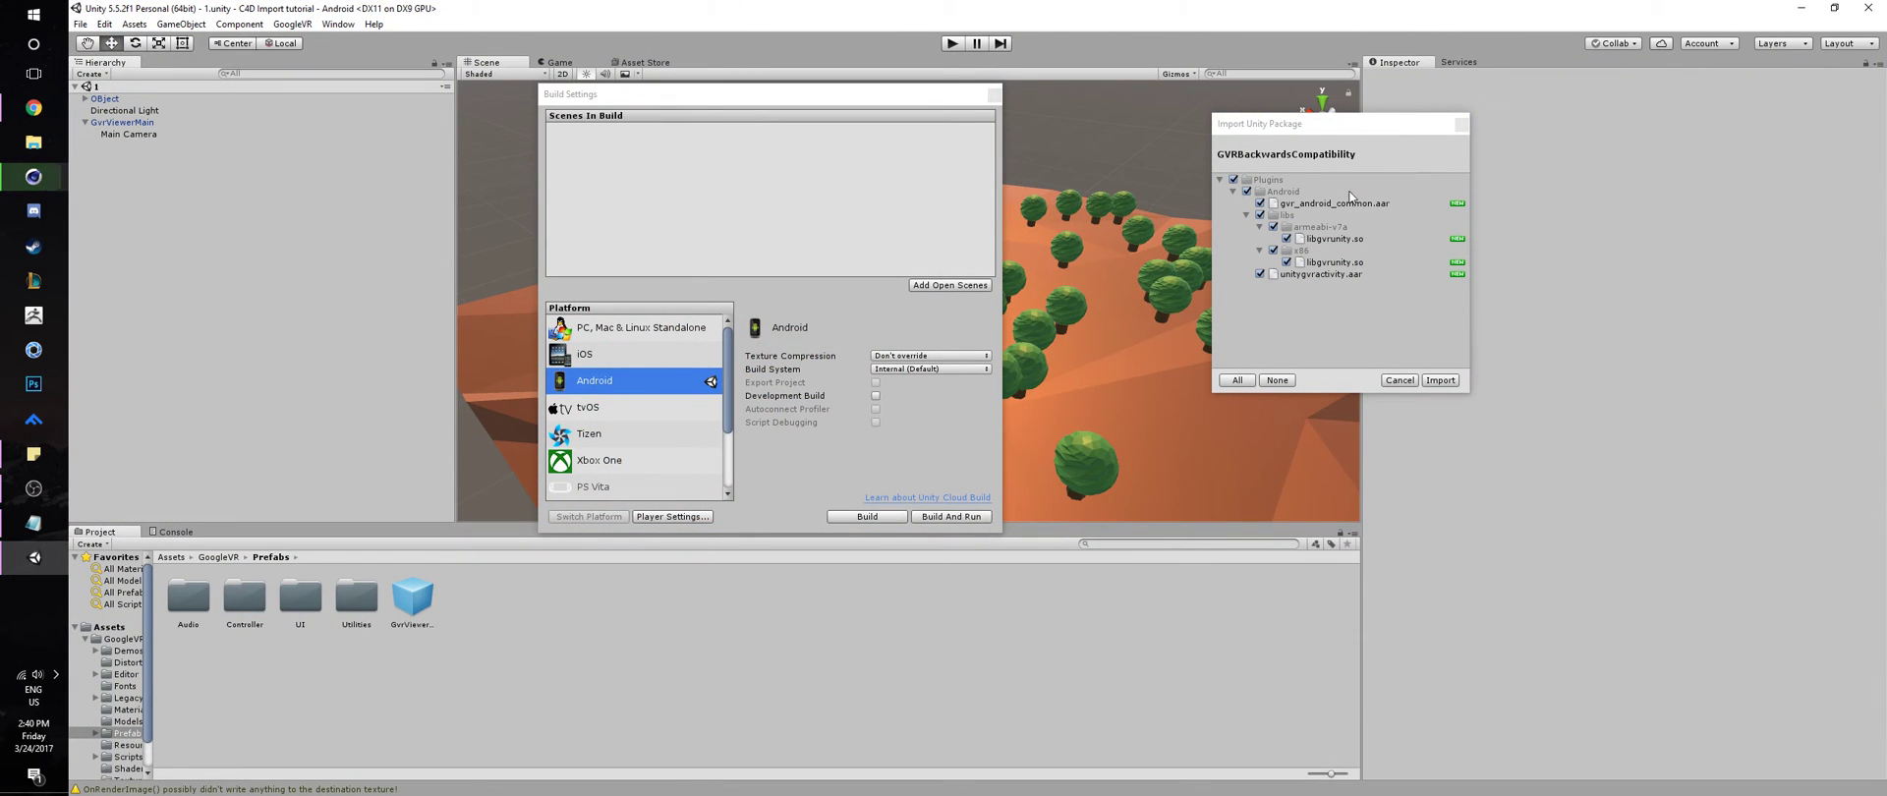
{"action": "left_click", "coordinate": [1313, 132]}
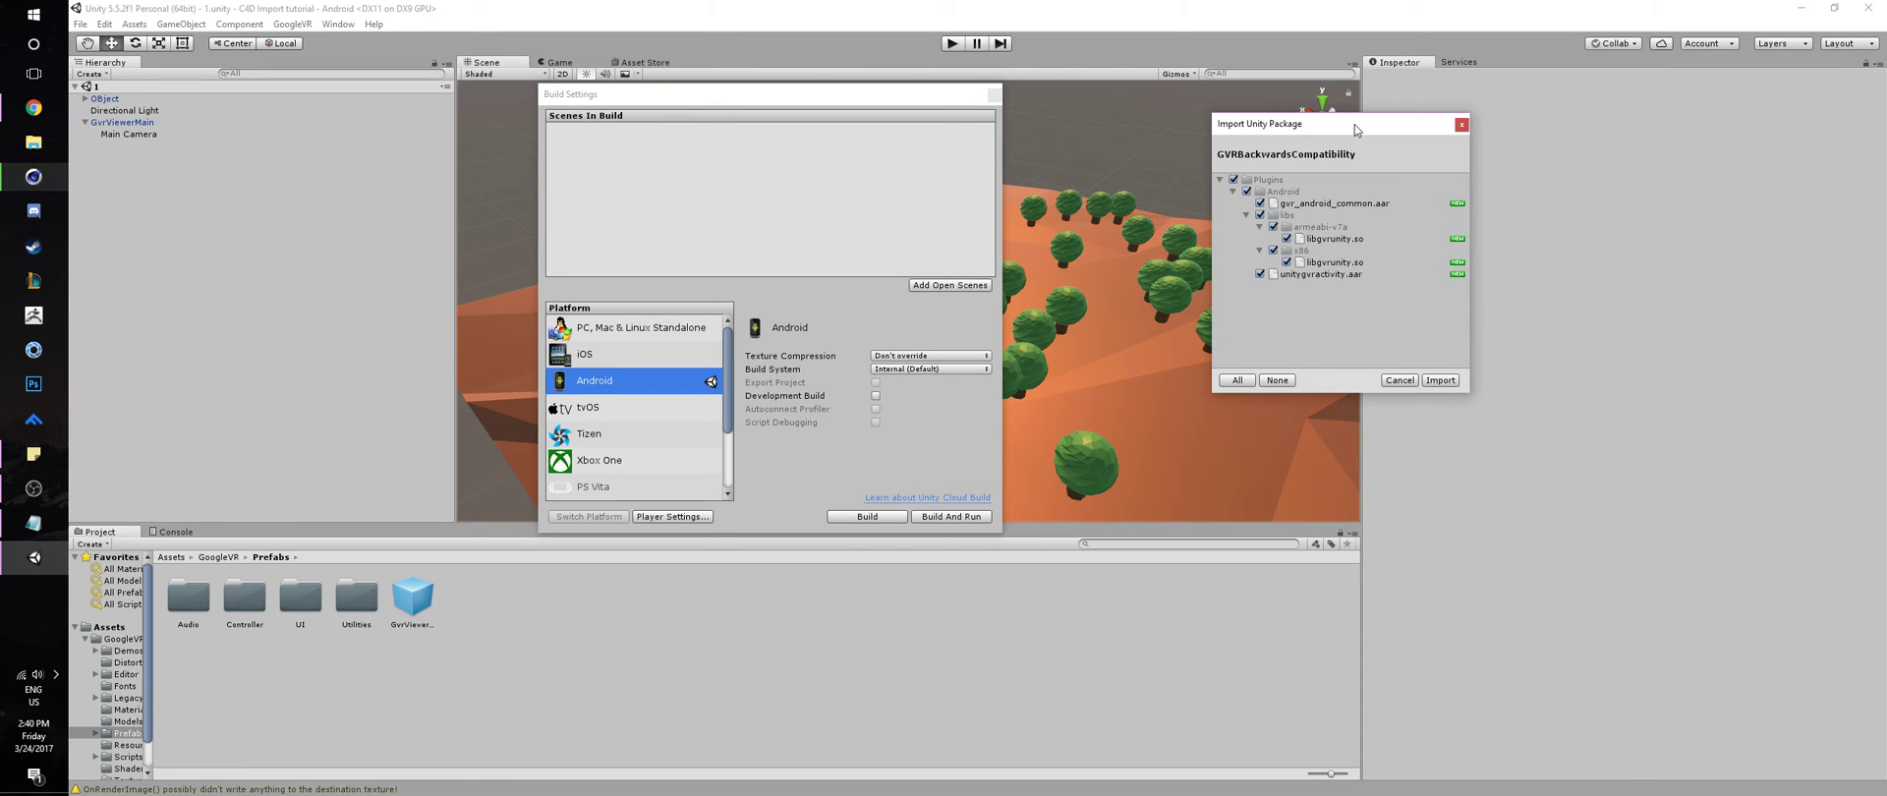
{"action": "left_click_drag", "start_coordinate": [1355, 130], "coordinate": [1261, 112]}
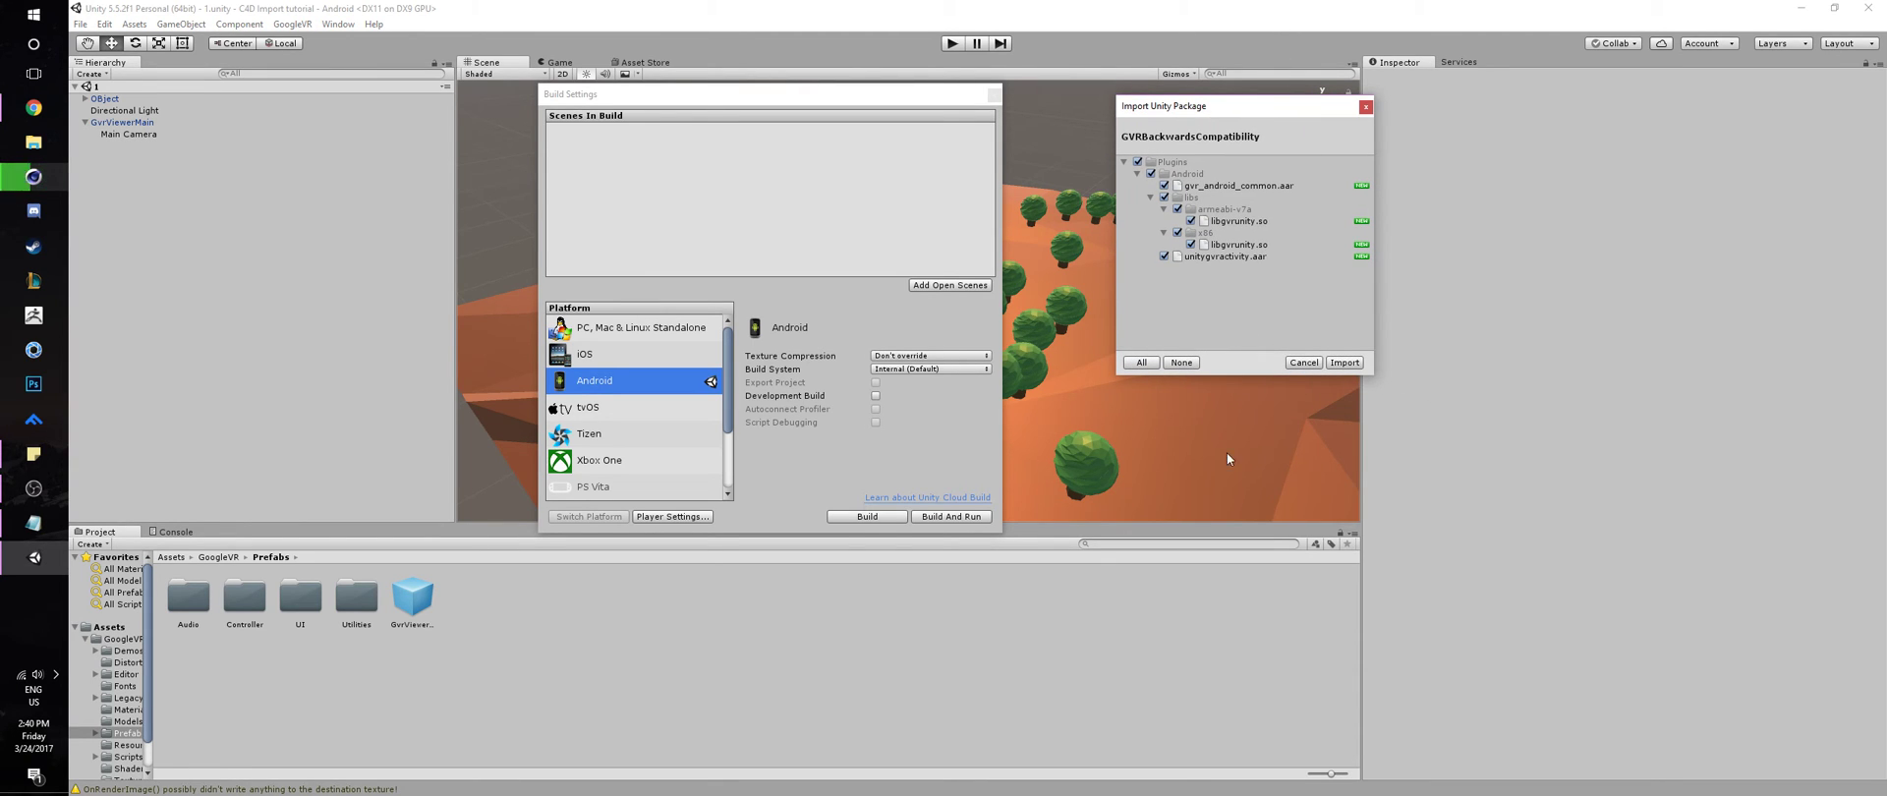
{"action": "left_click", "coordinate": [1345, 363]}
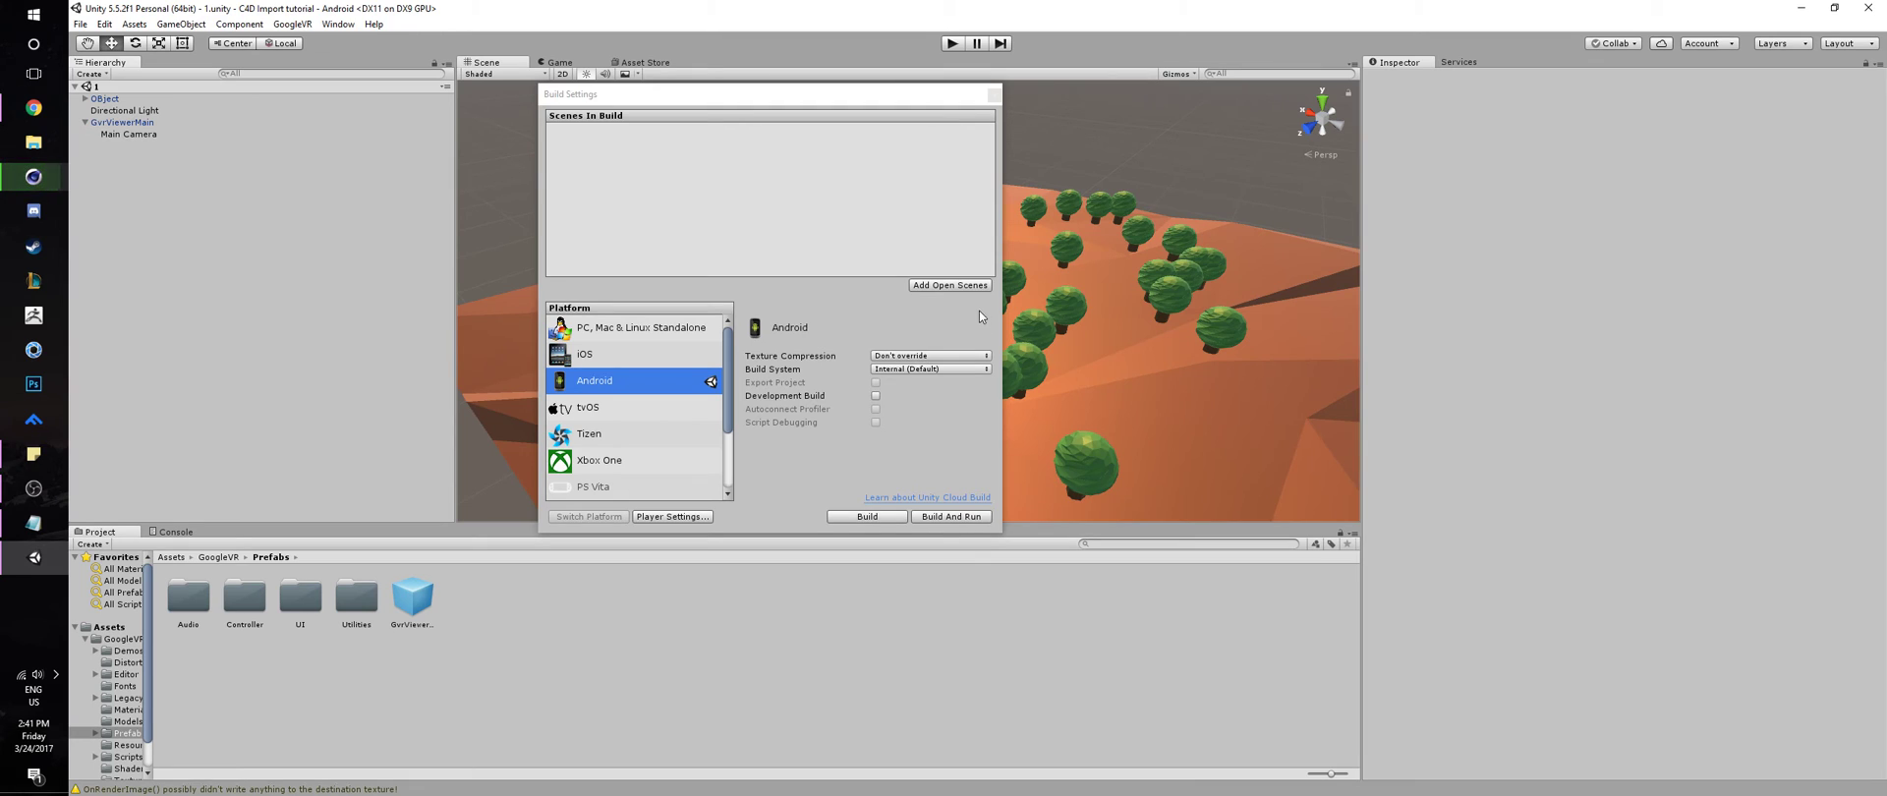
Add the open scene 1 to the build list and tick Development Build
{"action": "left_click", "coordinate": [933, 285]}
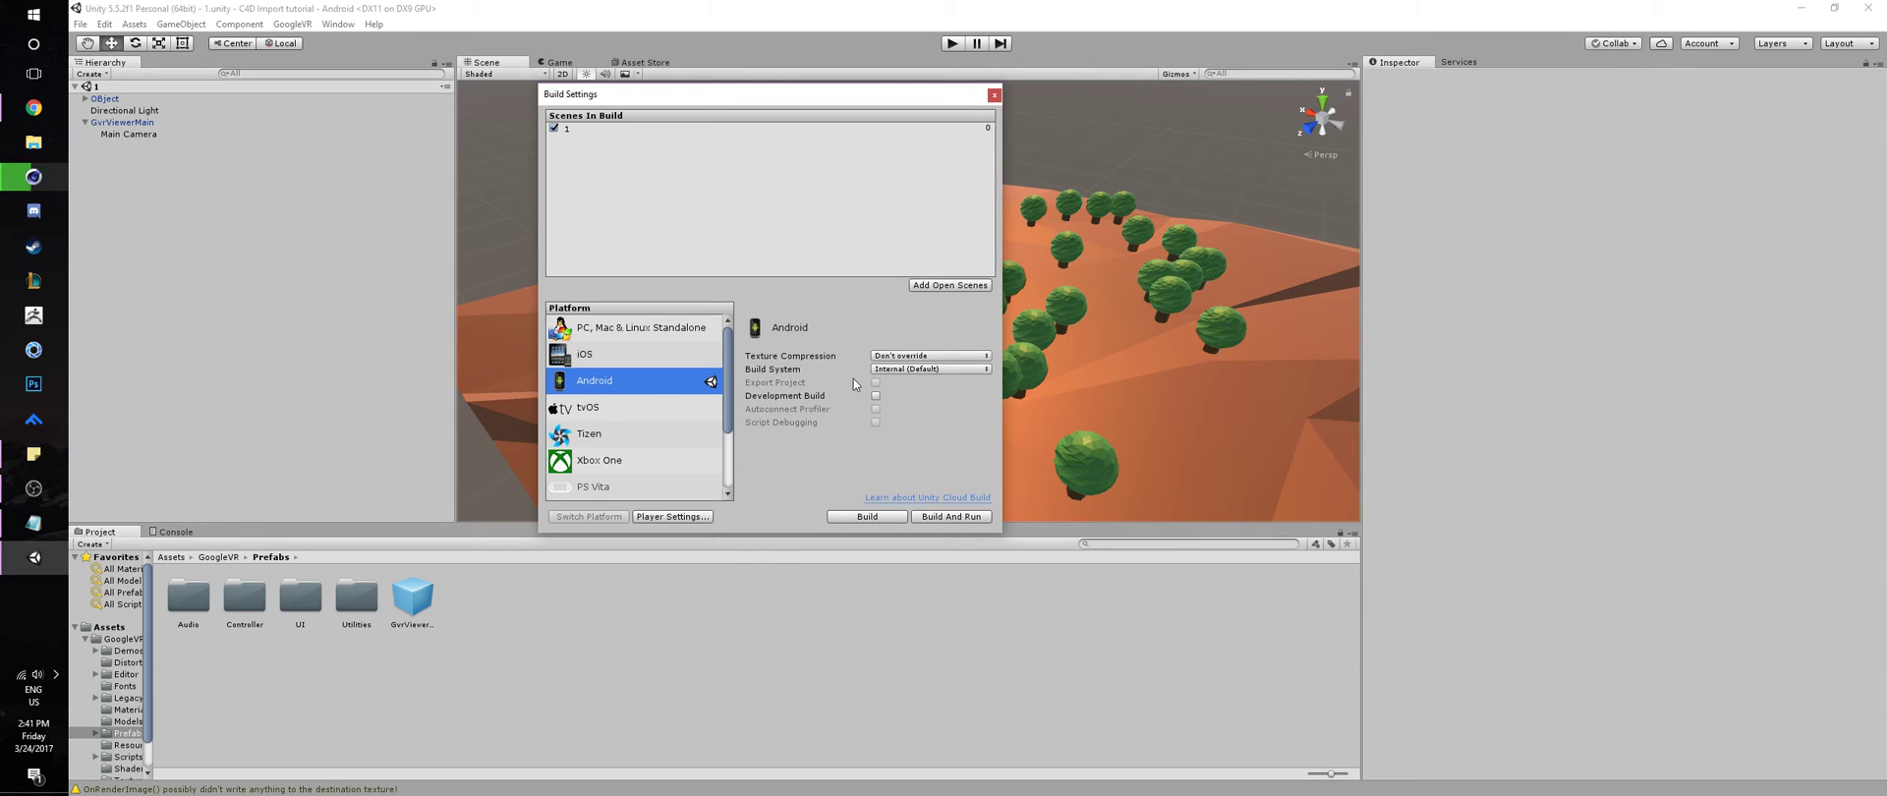
{"action": "left_click", "coordinate": [876, 396]}
In the Android Player Settings, set the Company Name to K2
{"action": "left_click", "coordinate": [659, 517]}
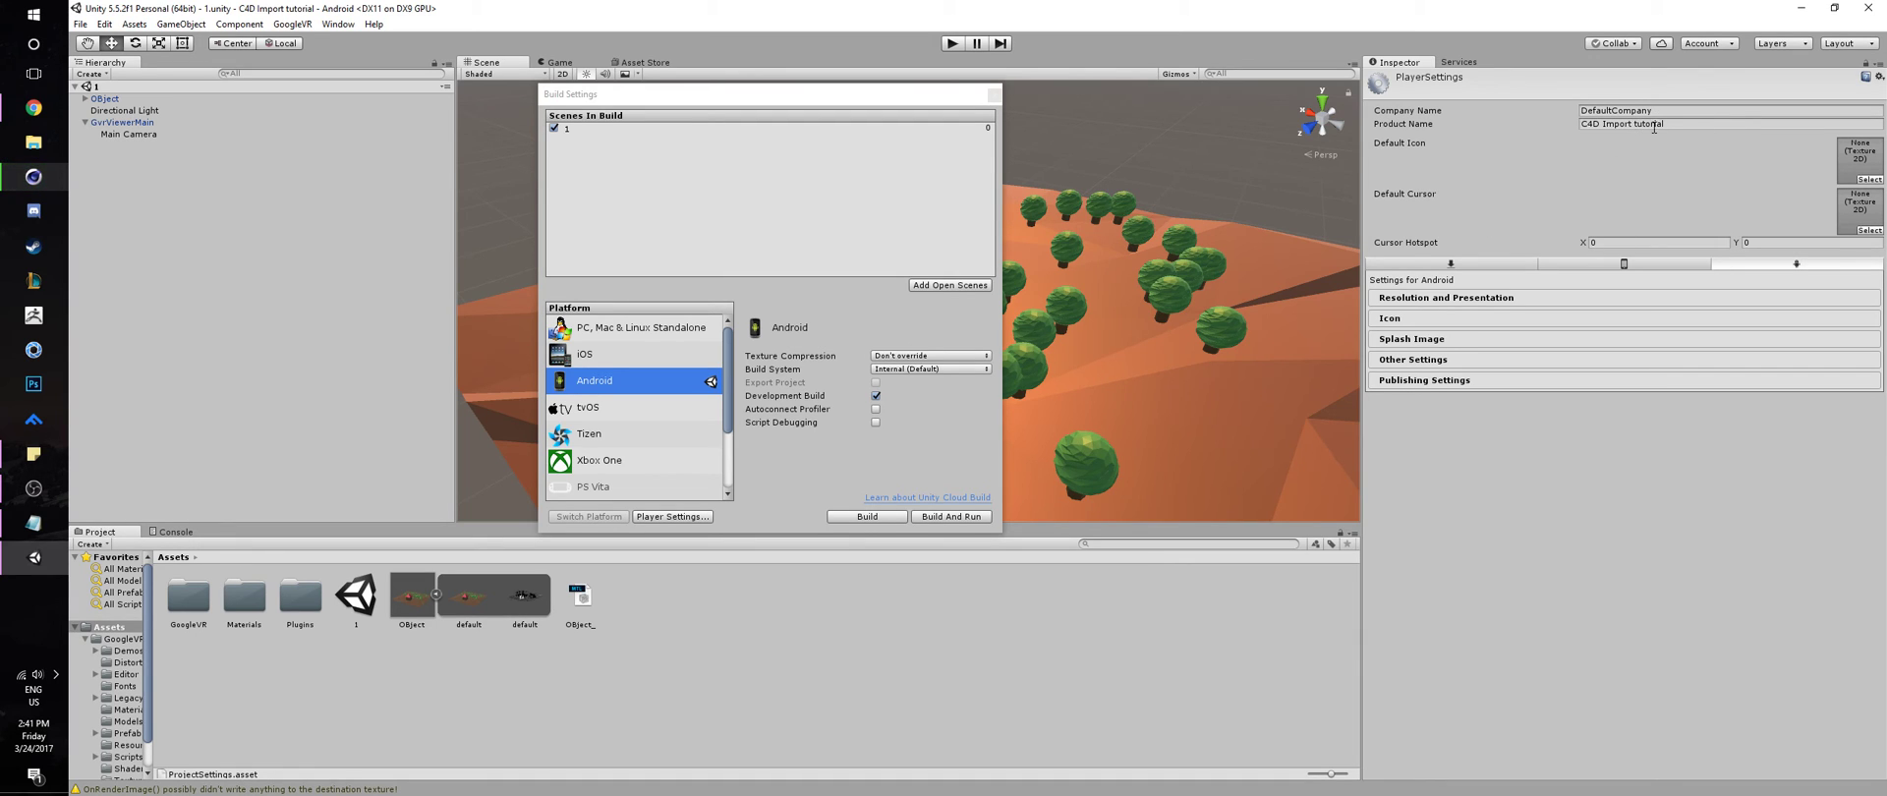
{"action": "left_click", "coordinate": [1698, 126]}
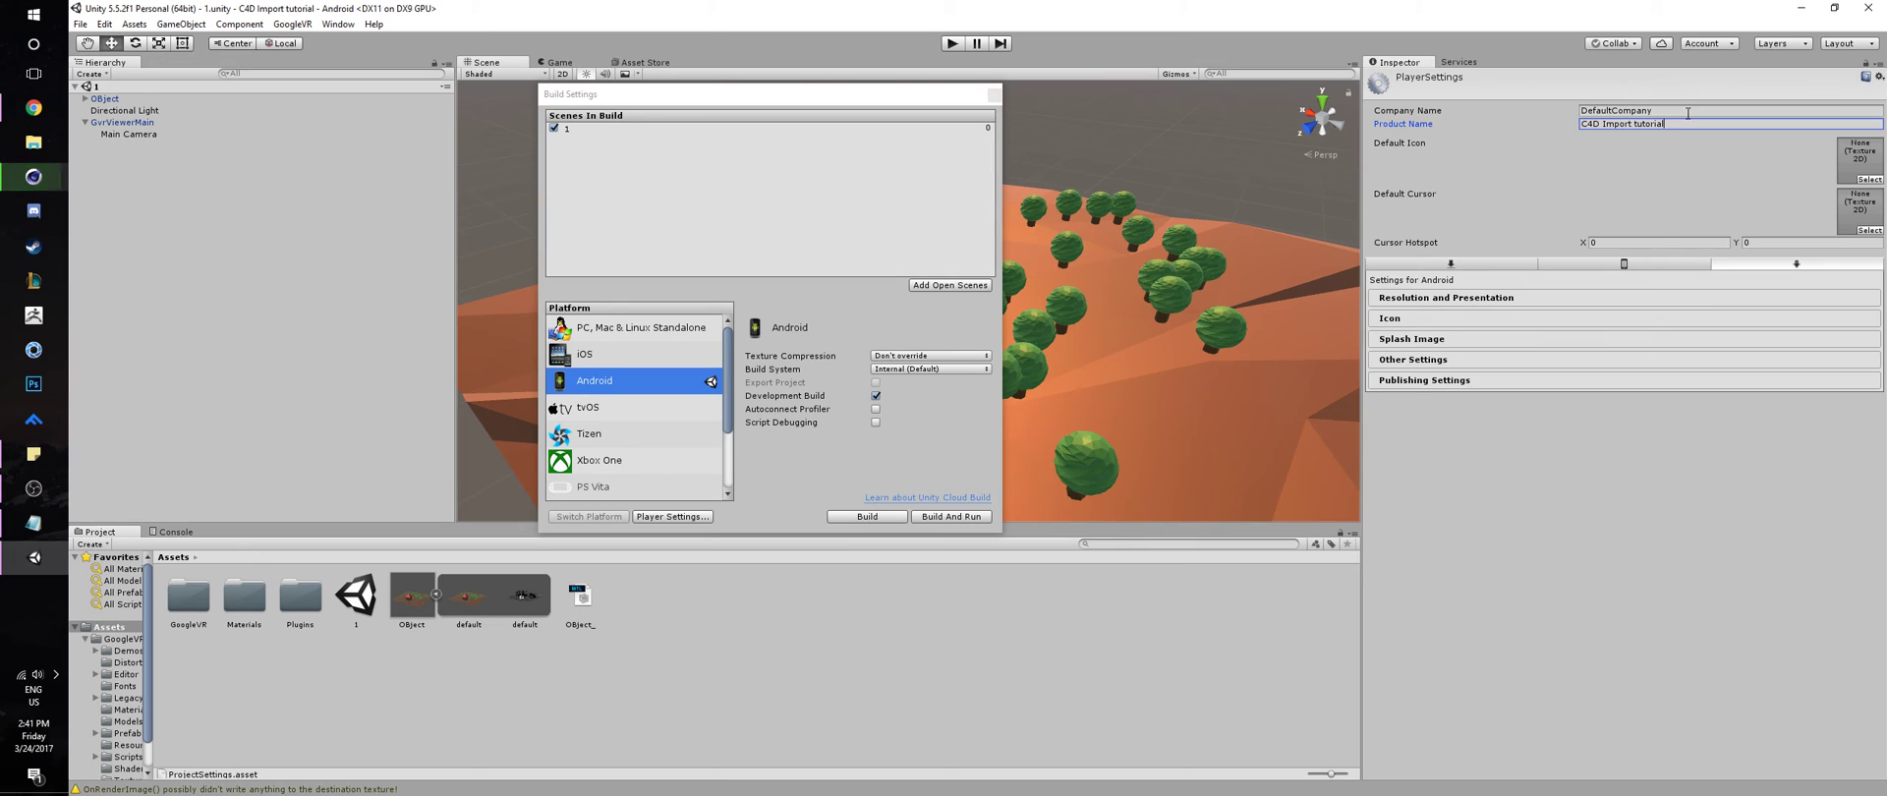
{"action": "left_click", "coordinate": [1689, 112]}
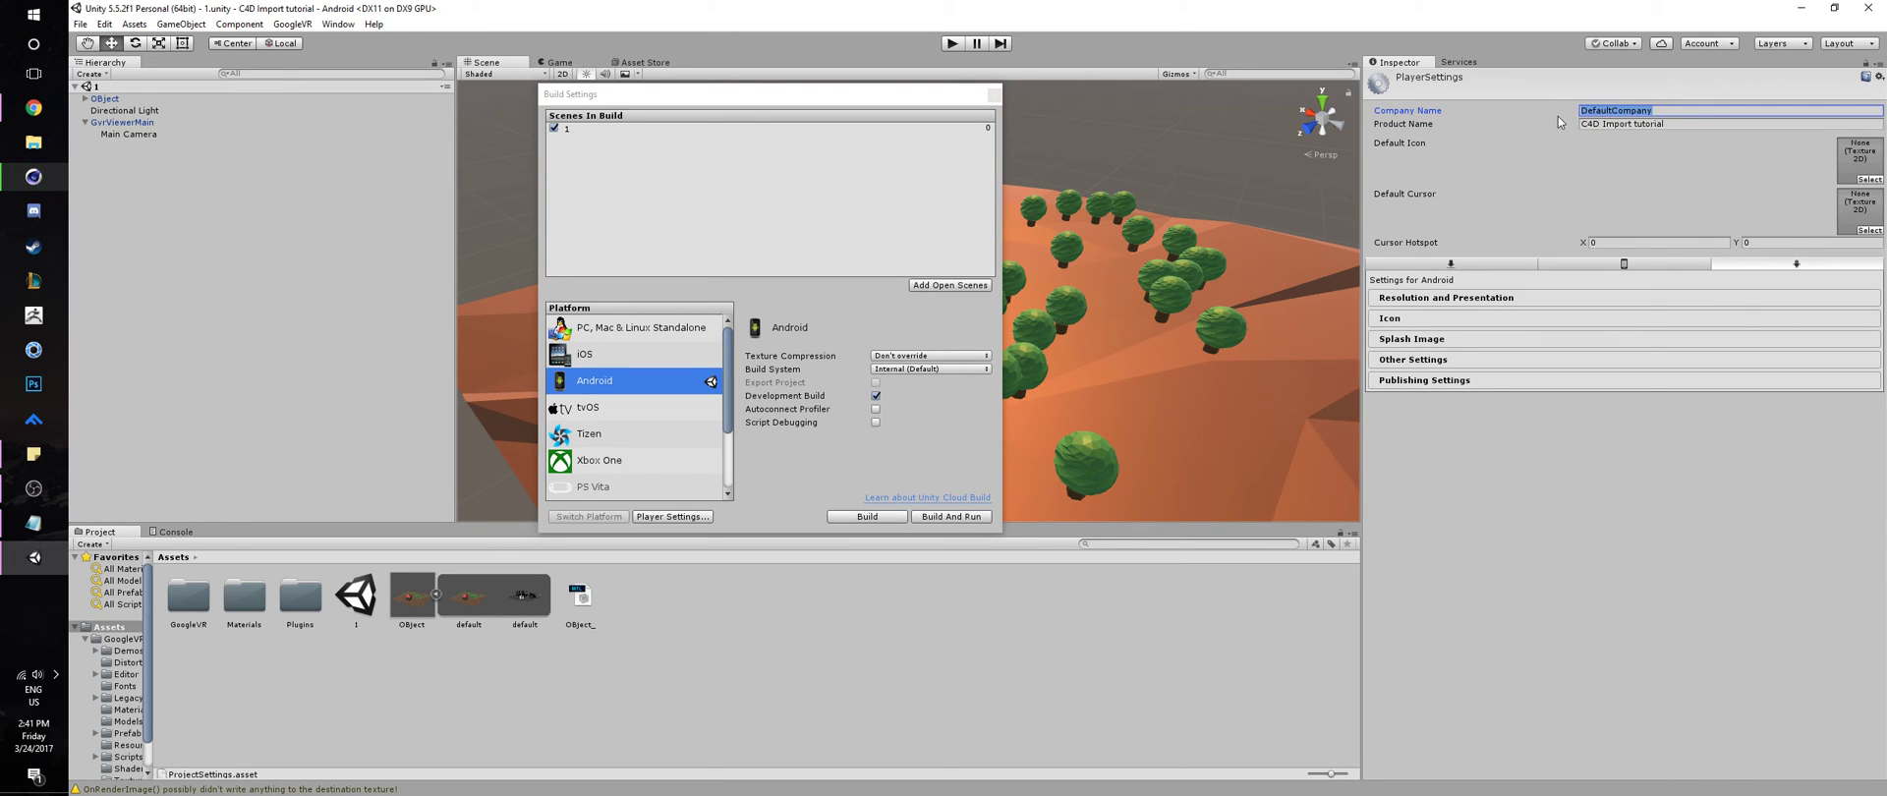
{"action": "type", "text": "K2"}
Disallow the Portrait and Portrait Upside Down orientations under Resolution and Presentation
{"action": "left_click", "coordinate": [1489, 298]}
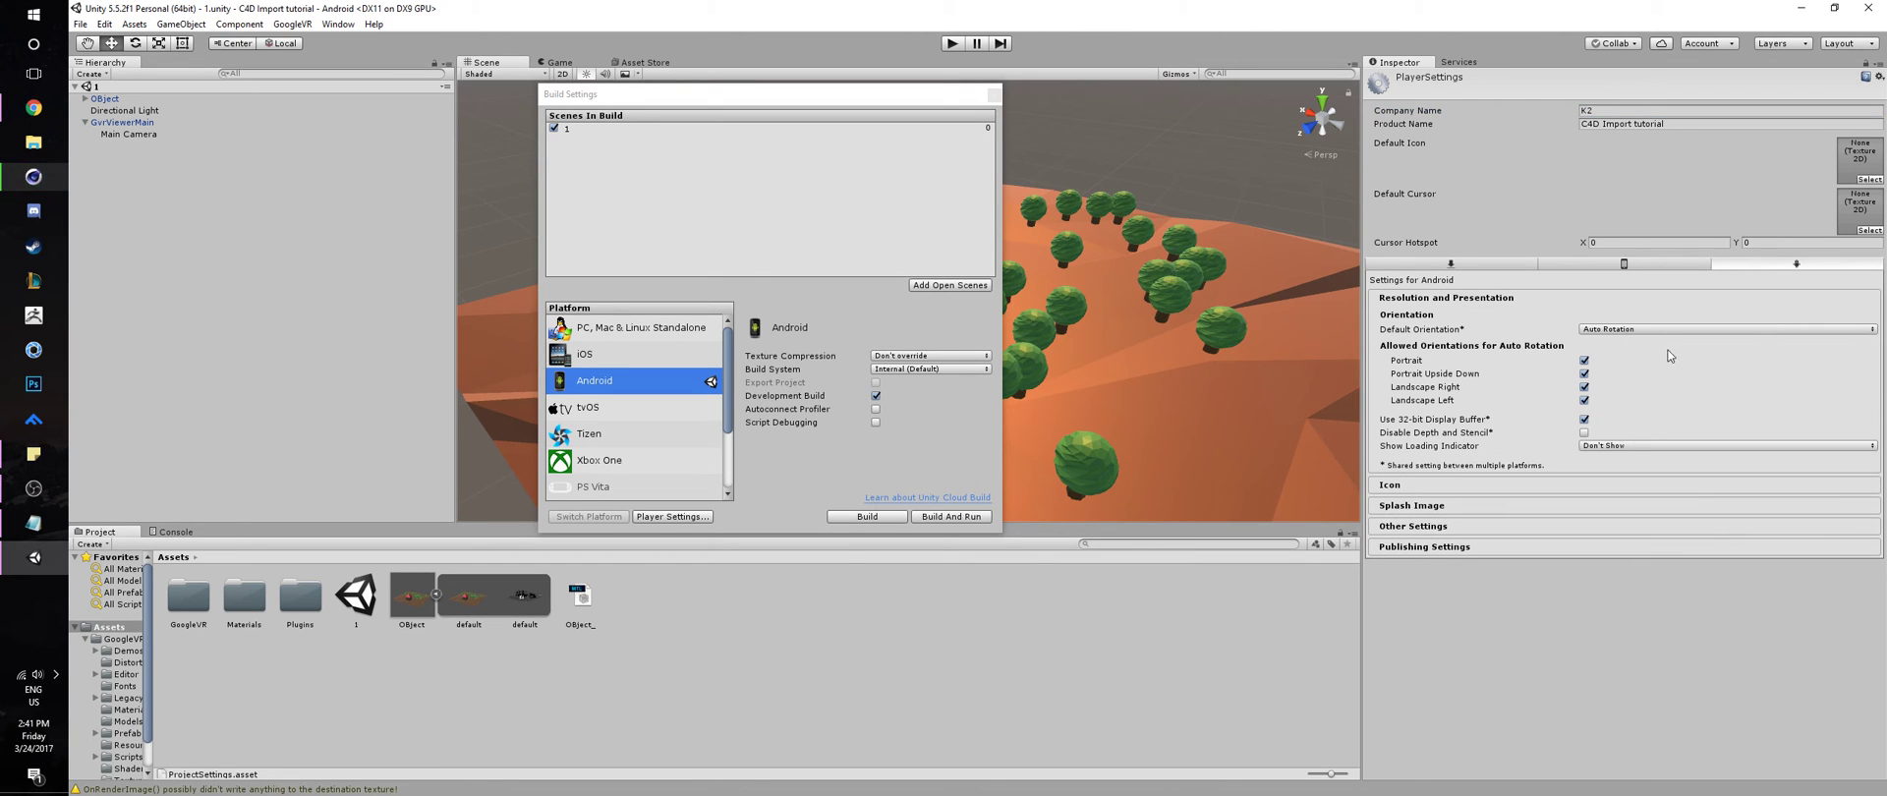
{"action": "left_click", "coordinate": [1585, 361]}
{"action": "left_click", "coordinate": [1585, 373]}
Override the Android app icon, using Beach_yellow for the 192x192 slot
{"action": "left_click", "coordinate": [1470, 485]}
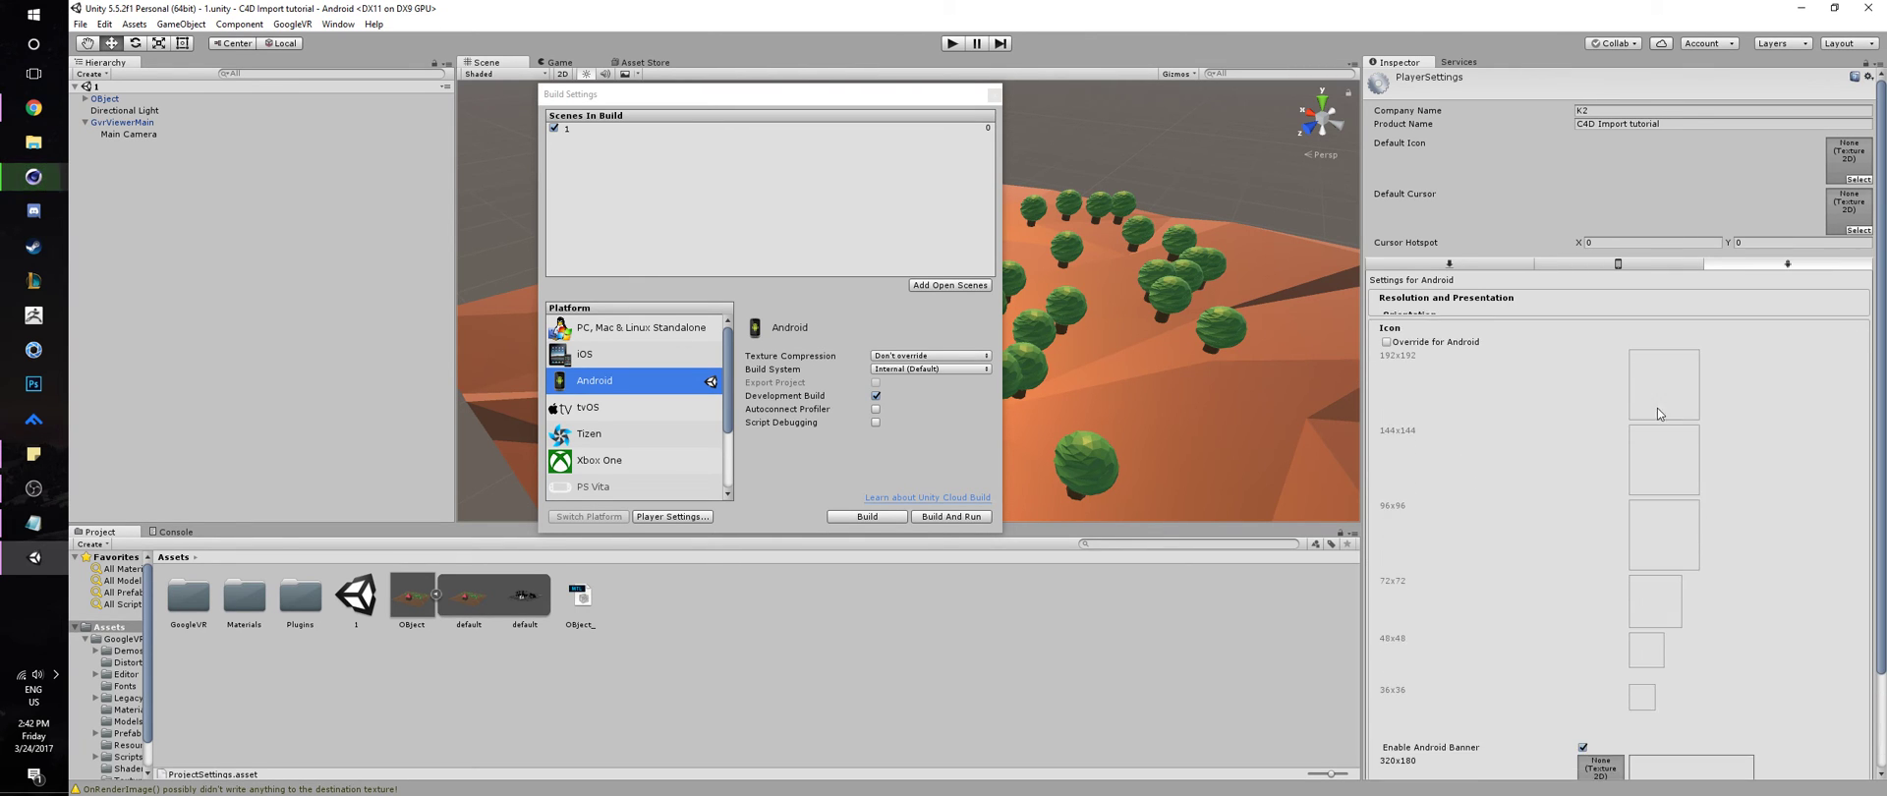
{"action": "scroll", "coordinate": [1535, 446], "scroll_direction": "down", "scroll_amount": 2}
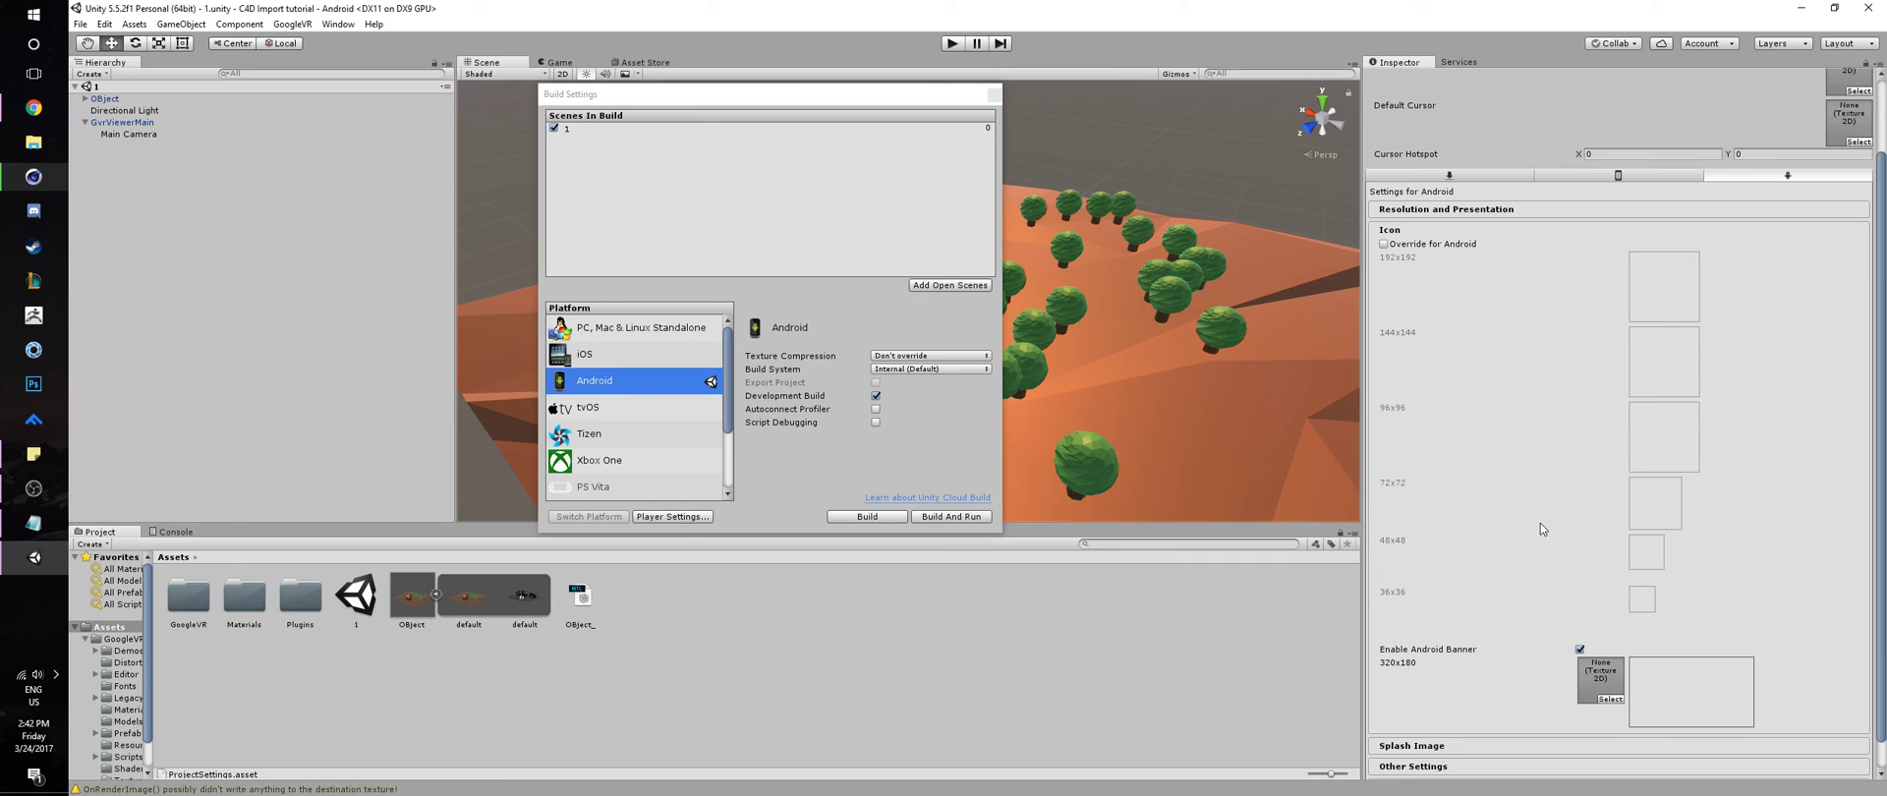
{"action": "left_click", "coordinate": [1385, 244]}
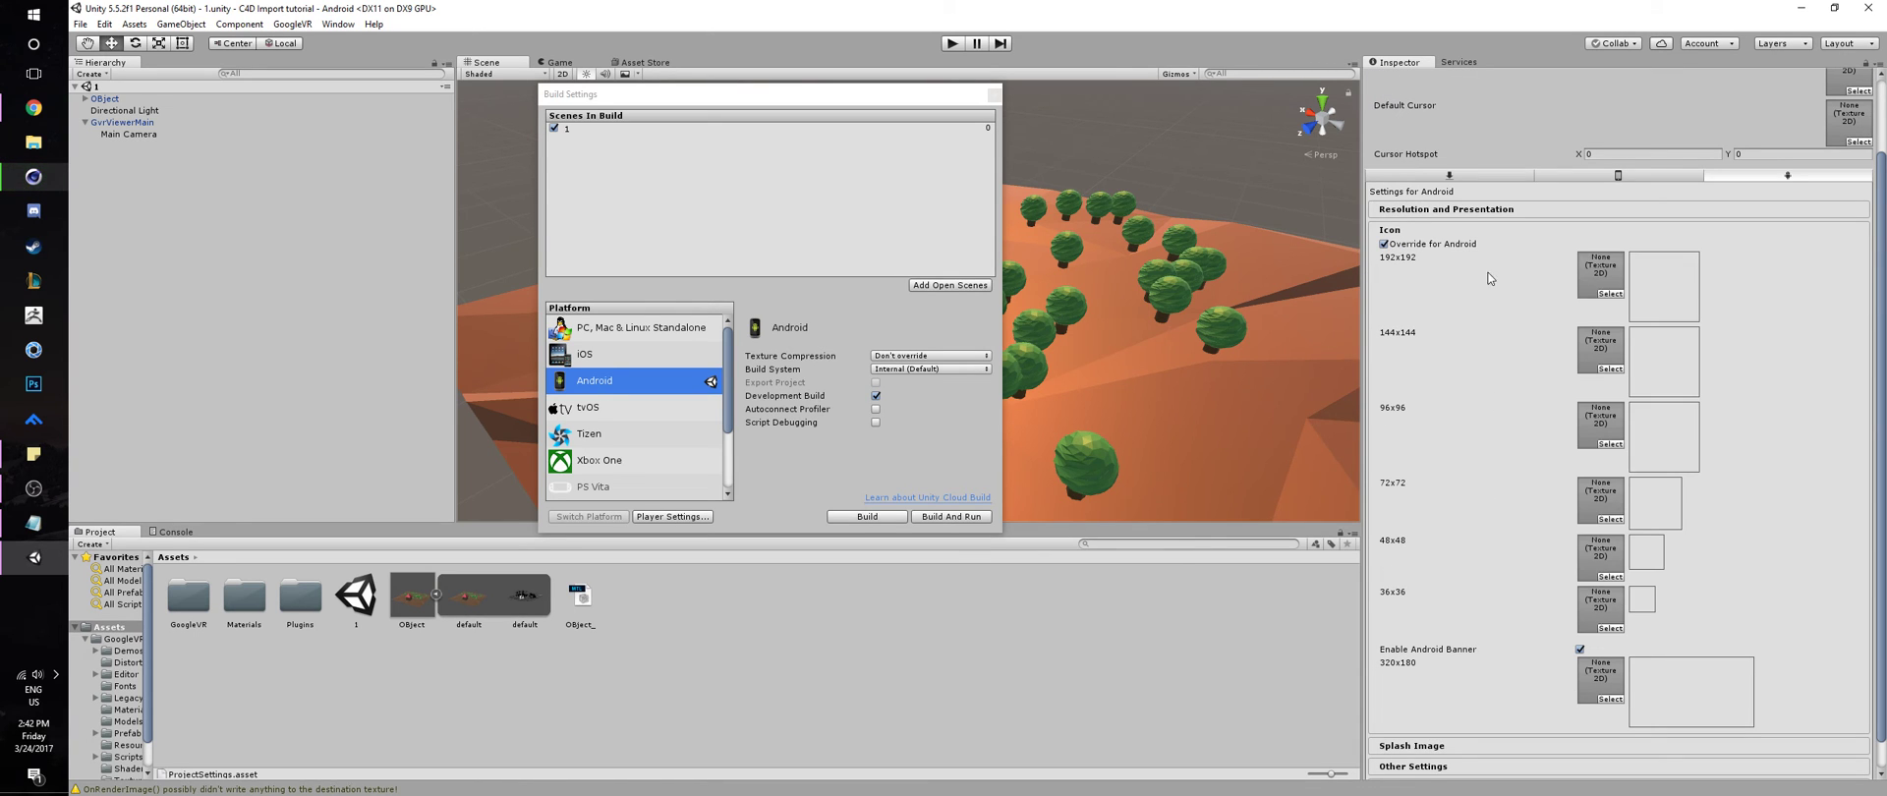
{"action": "left_click", "coordinate": [1609, 293]}
{"action": "left_click", "coordinate": [1608, 293]}
{"action": "double_click", "coordinate": [1069, 339]}
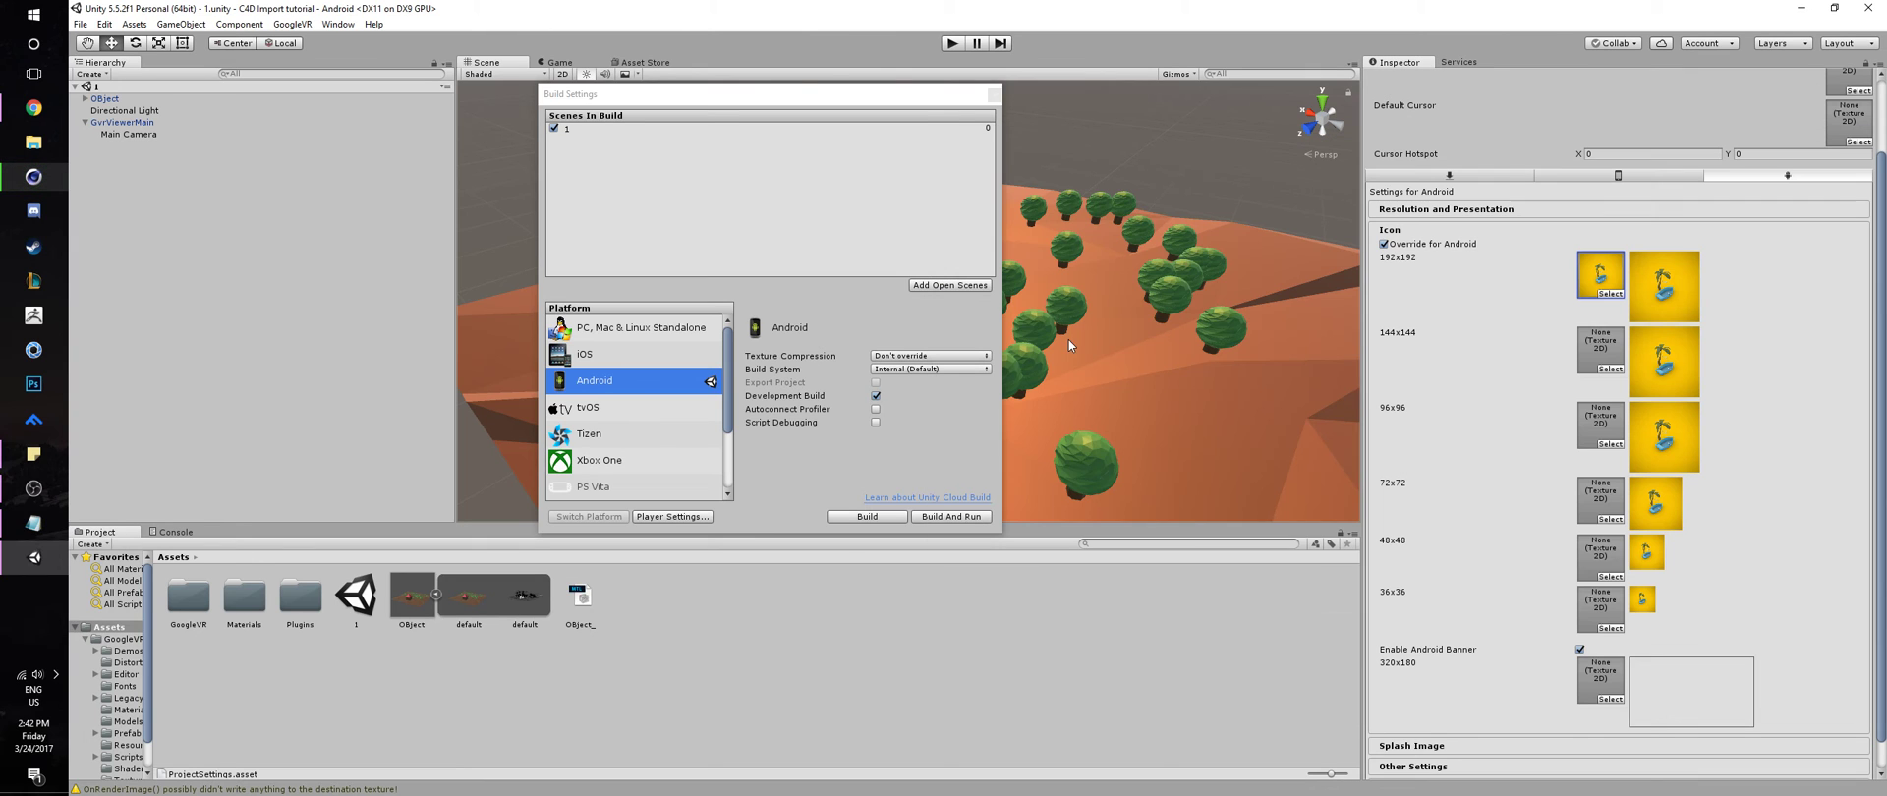
Use Beach_yellow as the 320x180 banner image
{"action": "scroll", "coordinate": [1618, 417], "scroll_direction": "up", "scroll_amount": 2}
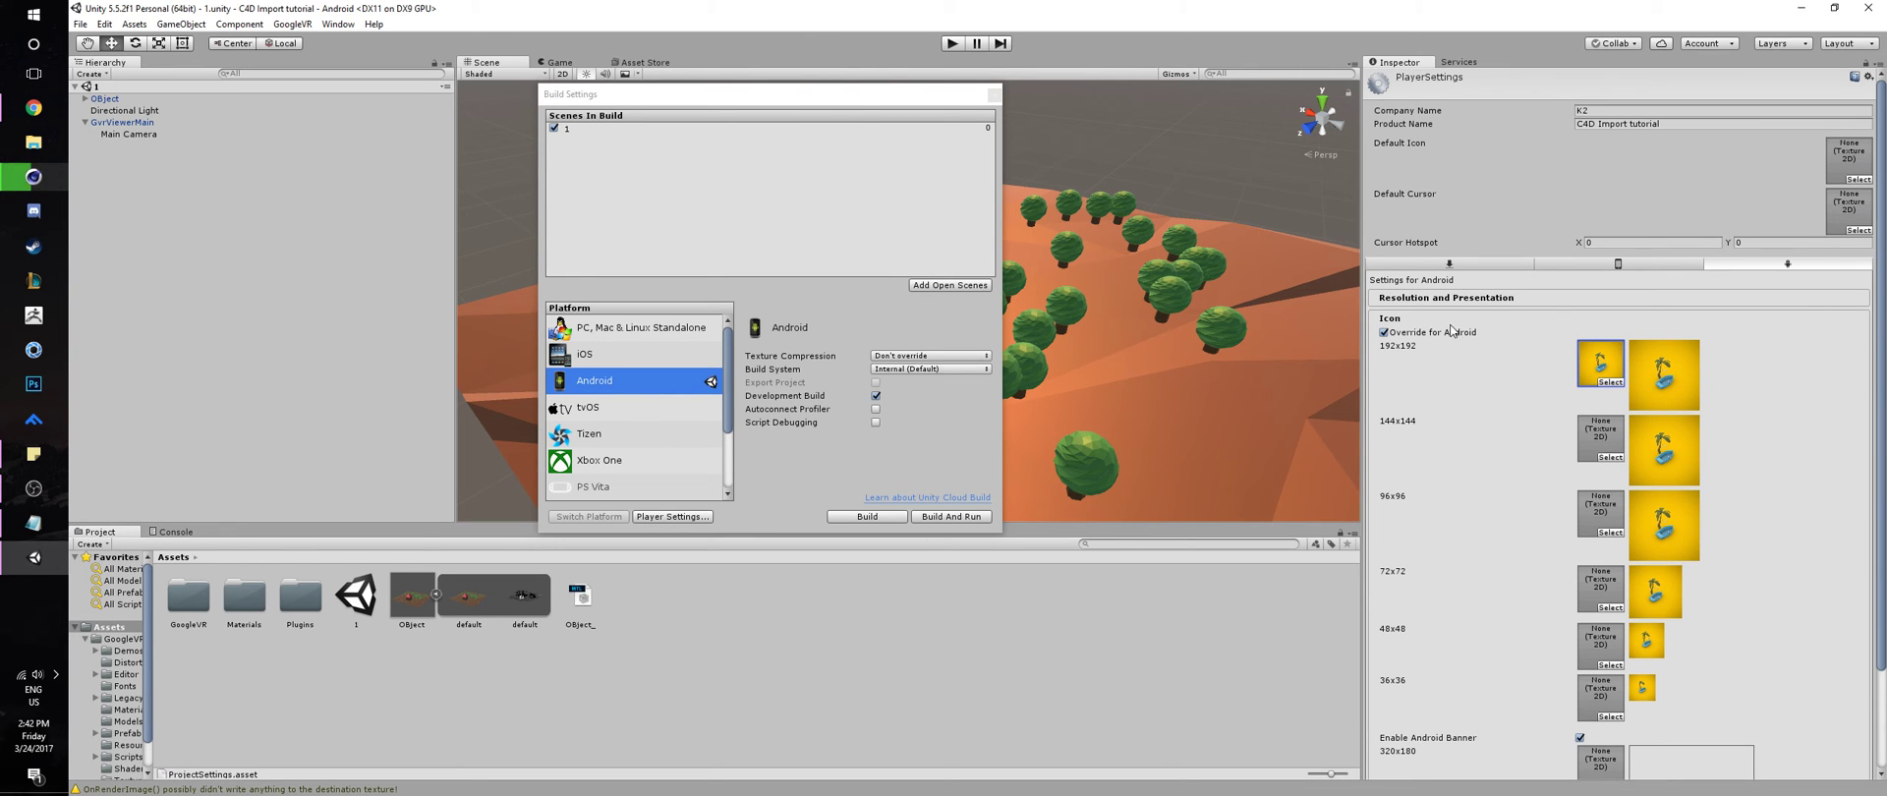
{"action": "scroll", "coordinate": [1554, 401], "scroll_direction": "down", "scroll_amount": 3}
{"action": "left_click", "coordinate": [1614, 648]}
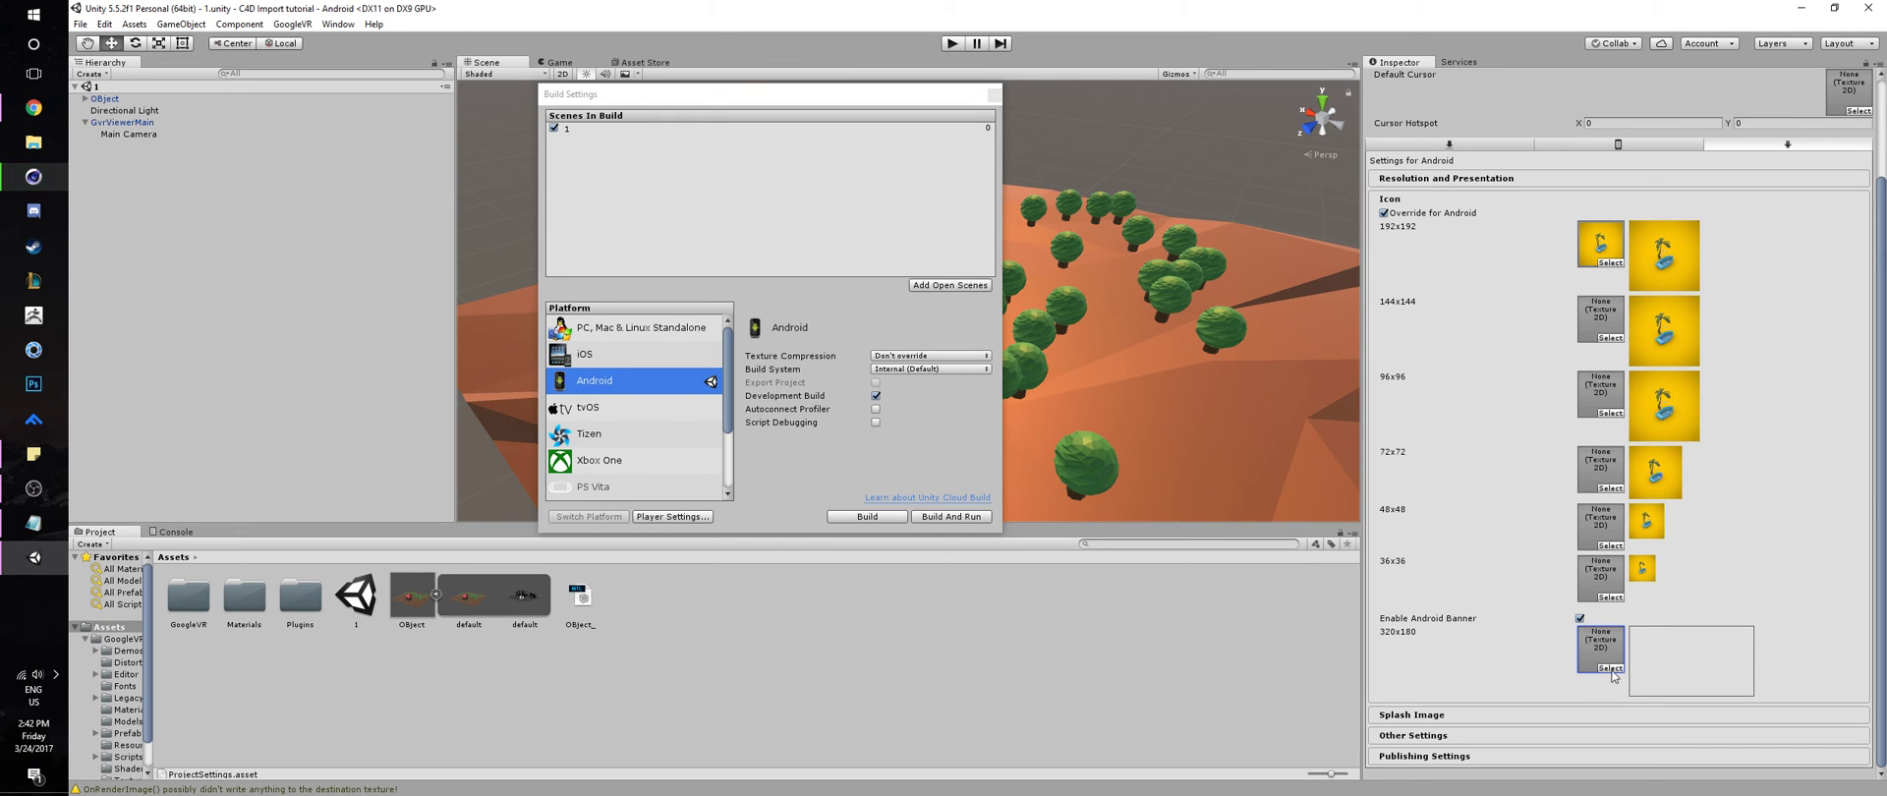
{"action": "left_click", "coordinate": [1612, 668]}
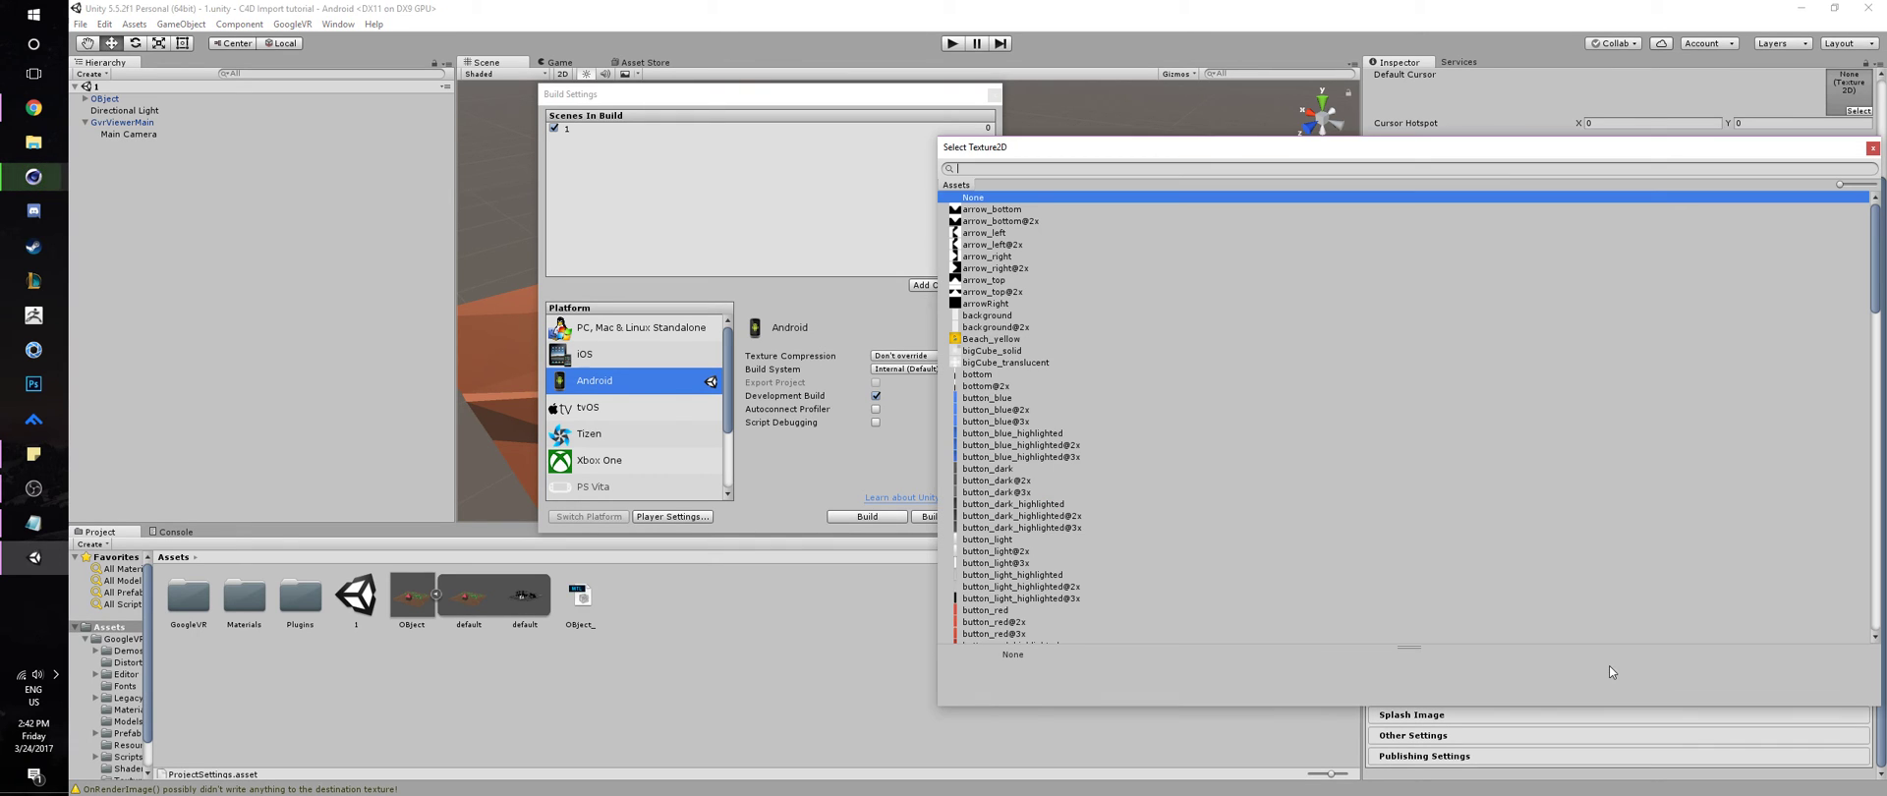
{"action": "double_click", "coordinate": [1013, 340]}
{"action": "left_click", "coordinate": [1416, 199]}
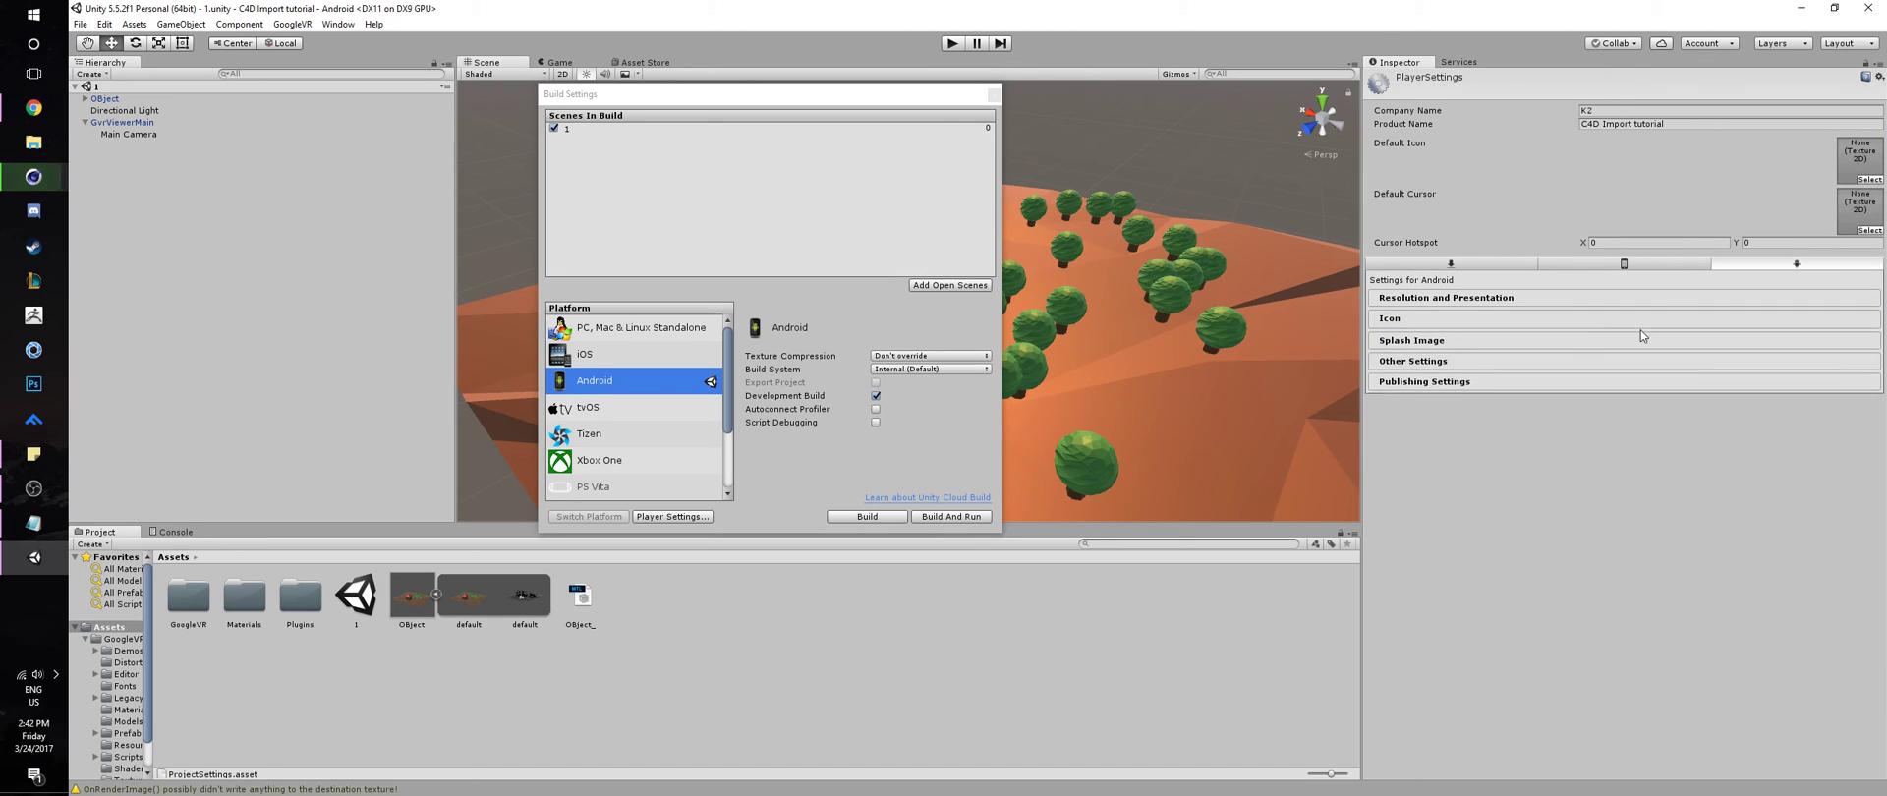
Add a Beach_yellow sprite entry to the splash screen Logos list and preview it in the Game view
{"action": "left_click", "coordinate": [1441, 338]}
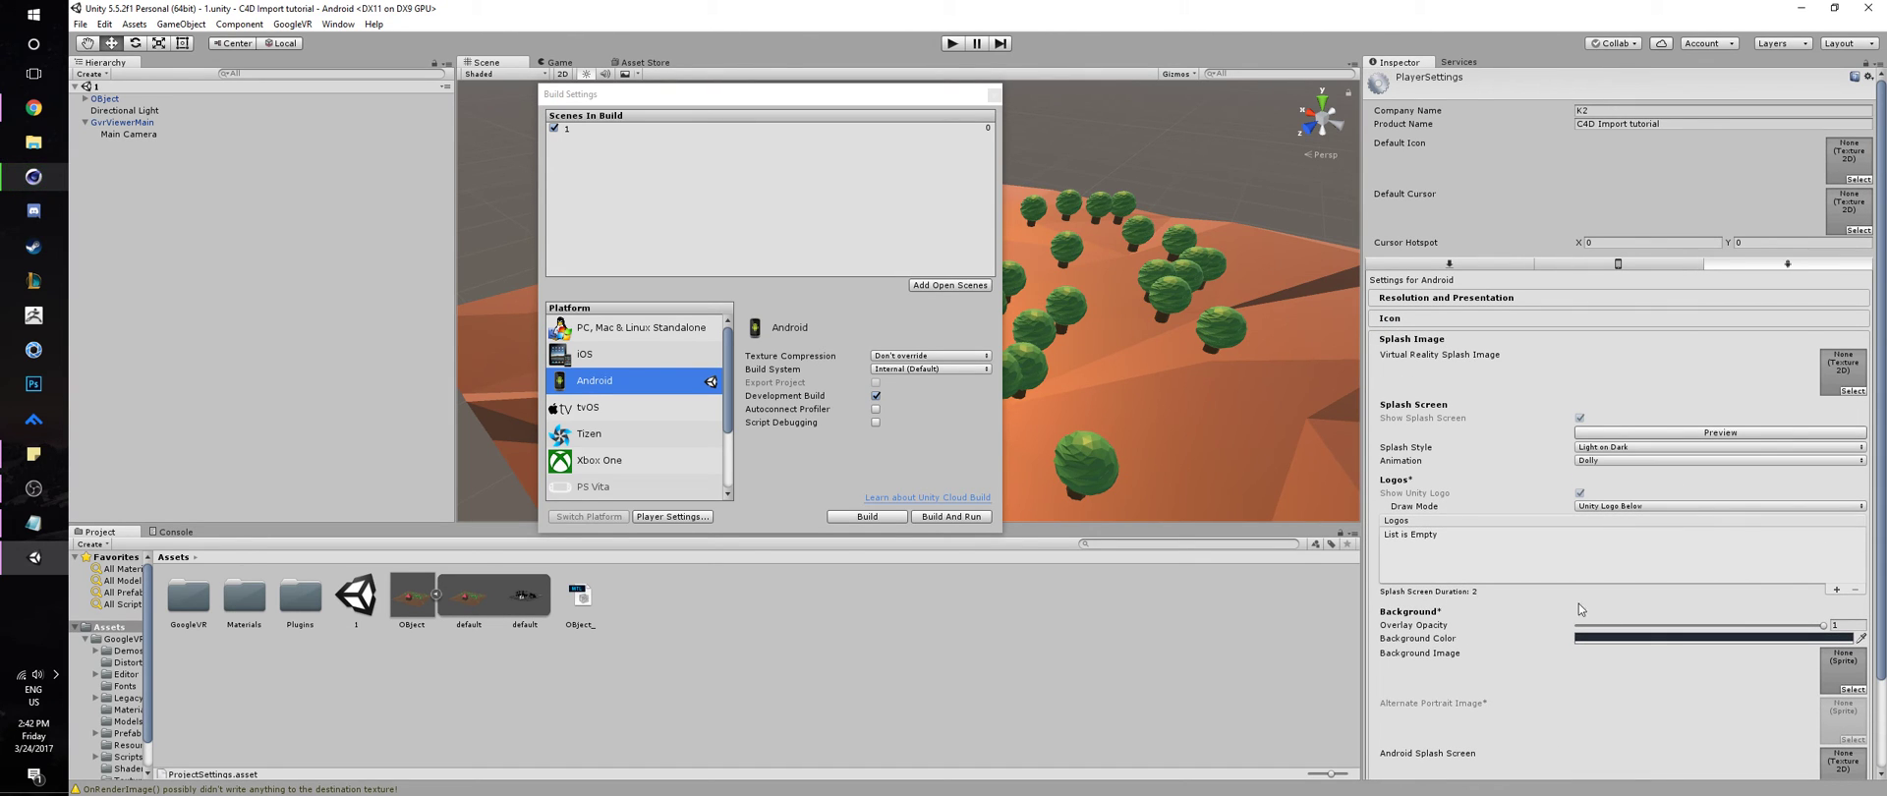
{"action": "left_click", "coordinate": [1836, 590]}
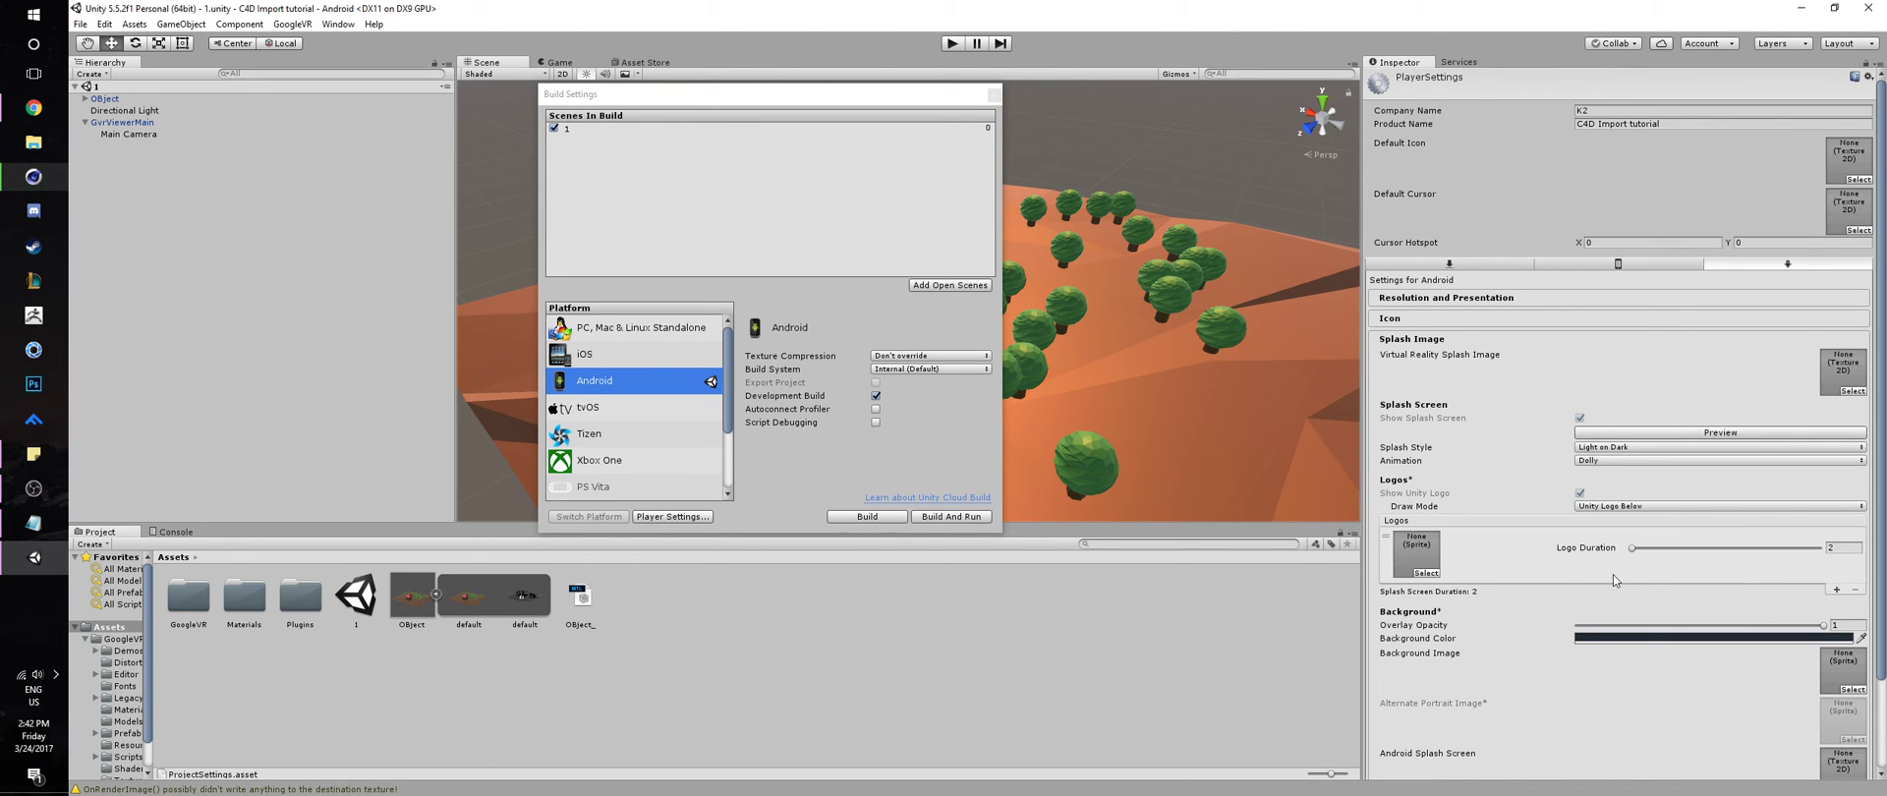
{"action": "left_click", "coordinate": [1425, 572]}
{"action": "double_click", "coordinate": [993, 209]}
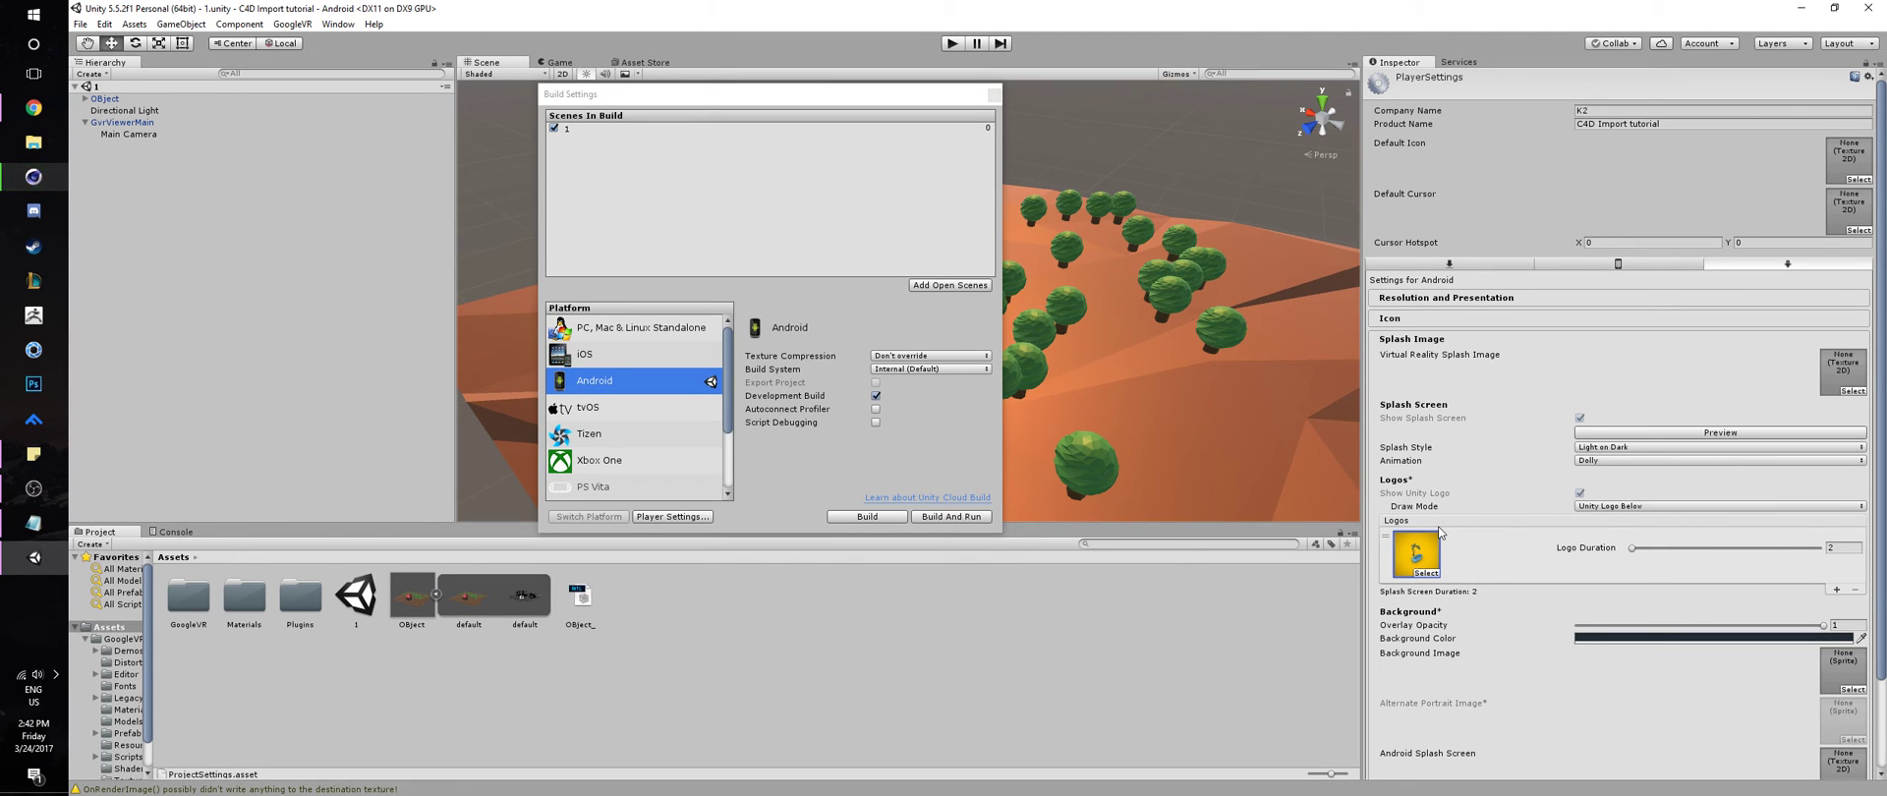
{"action": "left_click", "coordinate": [1669, 443]}
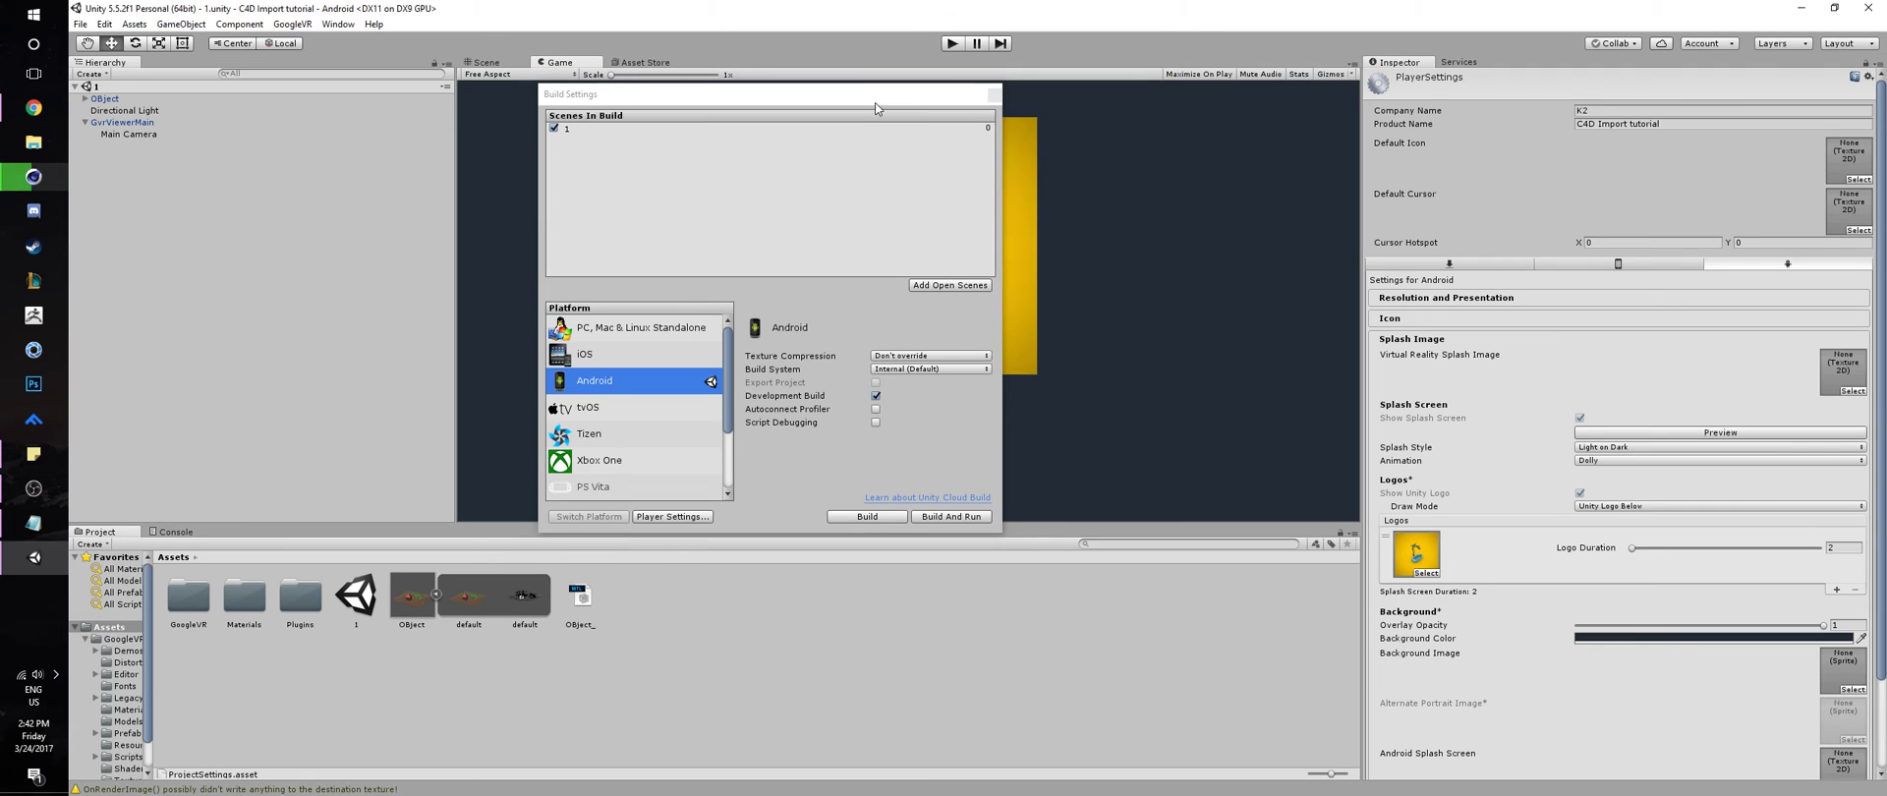
Move the Build Settings window aside and preview the current splash screen in the Game view
{"action": "left_click_drag", "start_coordinate": [871, 99], "coordinate": [328, 231]}
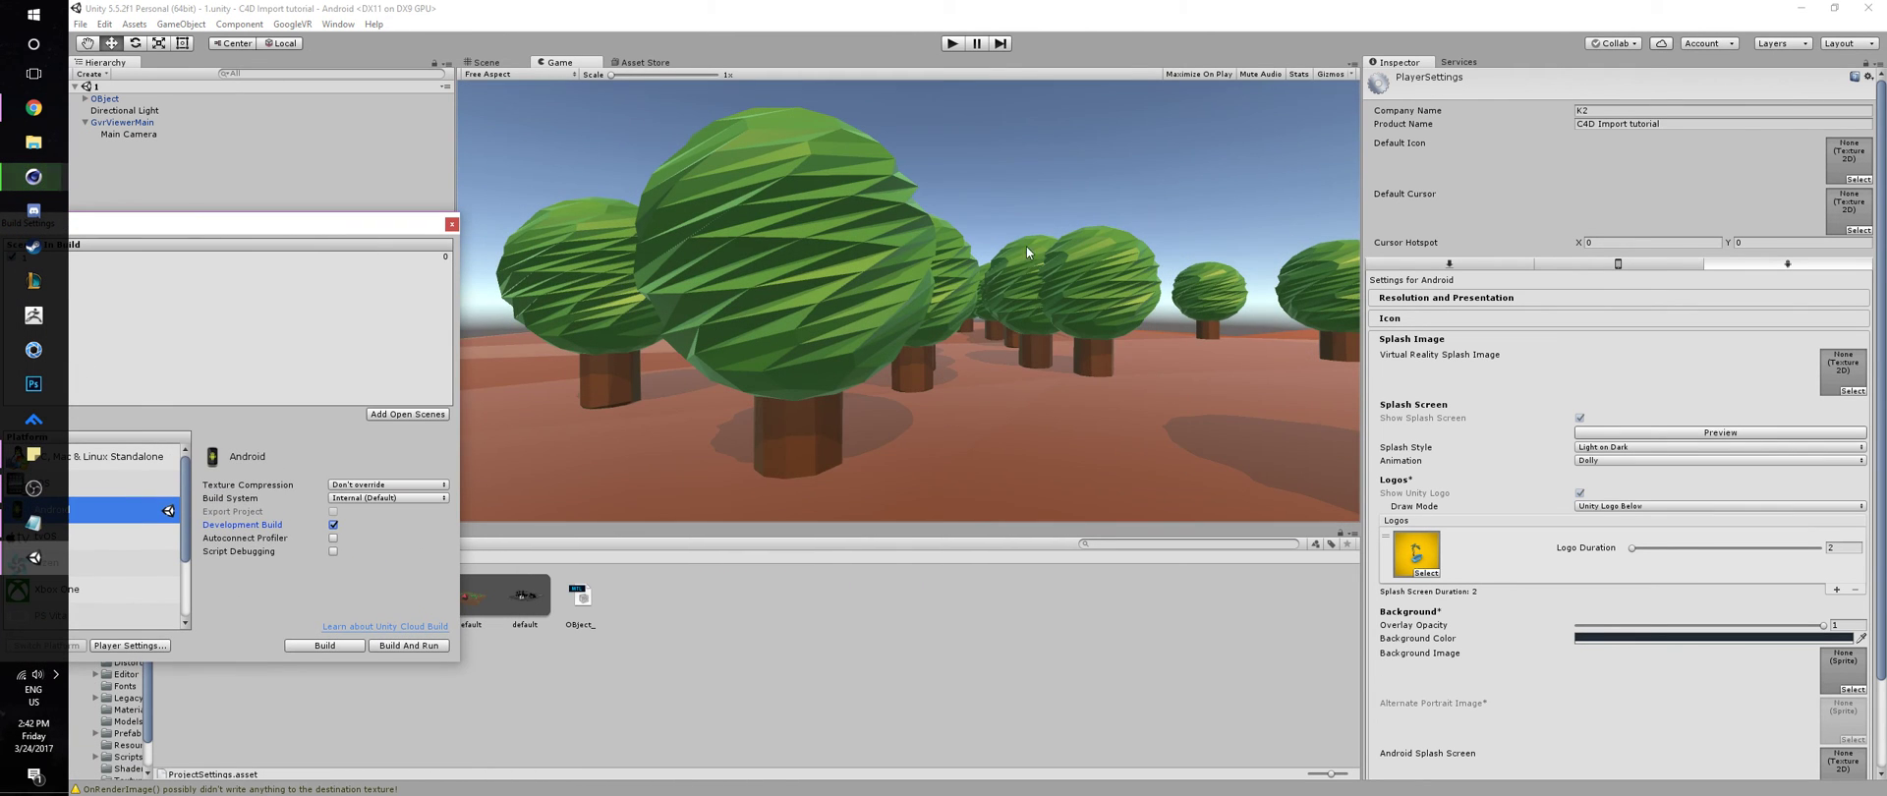
{"action": "left_click", "coordinate": [511, 73]}
{"action": "left_click", "coordinate": [491, 62]}
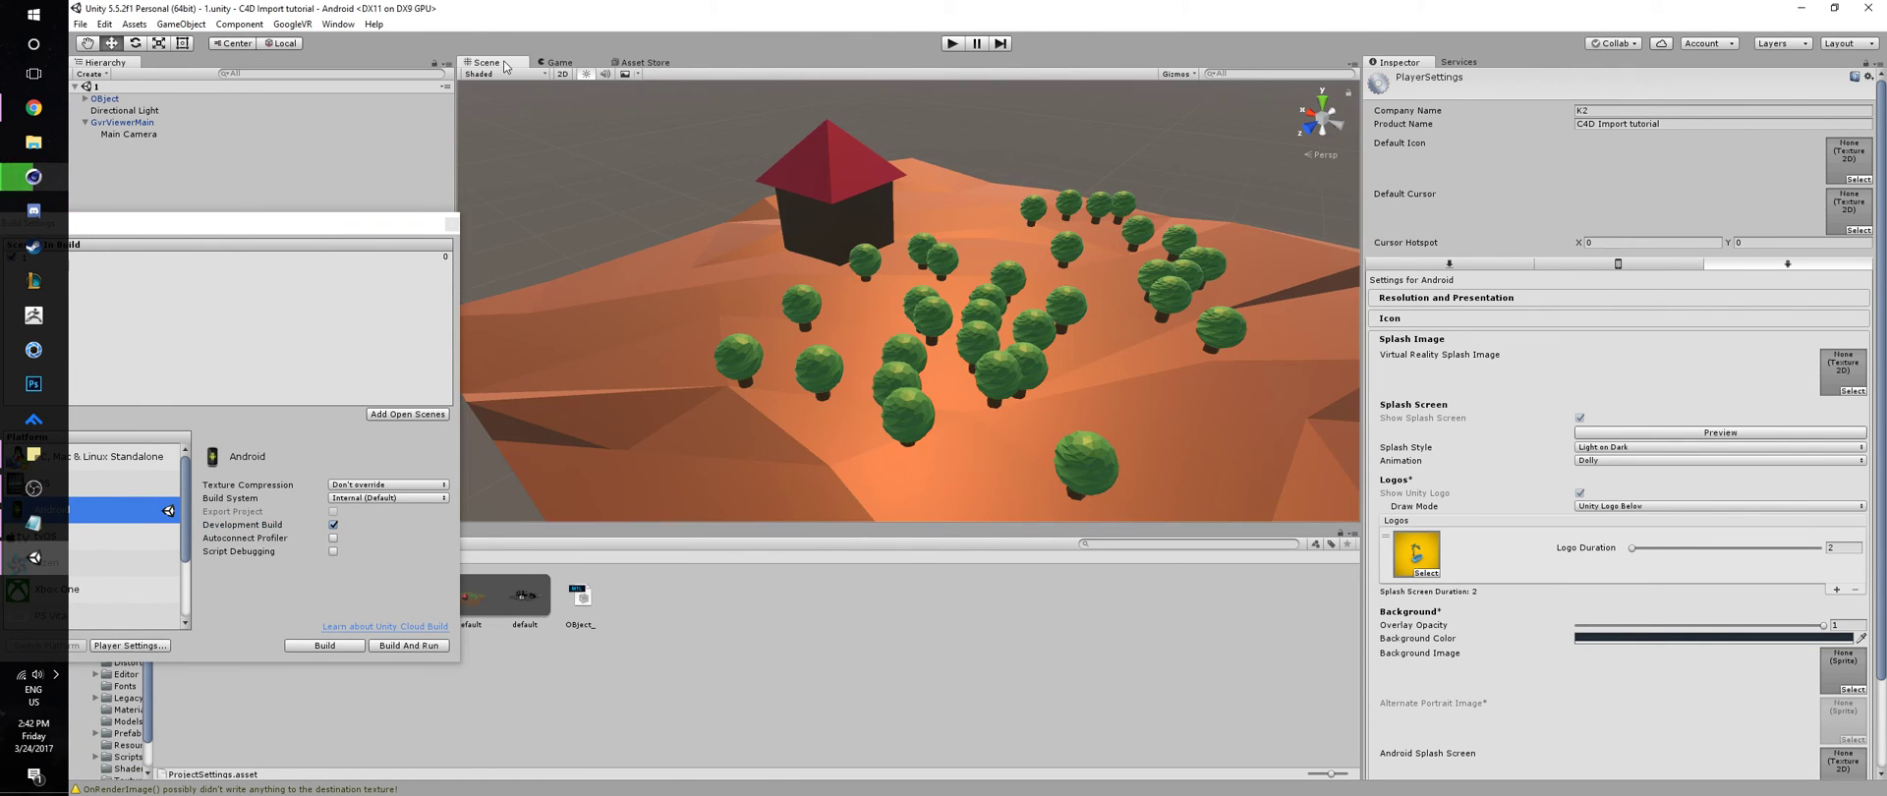
{"action": "left_click", "coordinate": [1695, 432]}
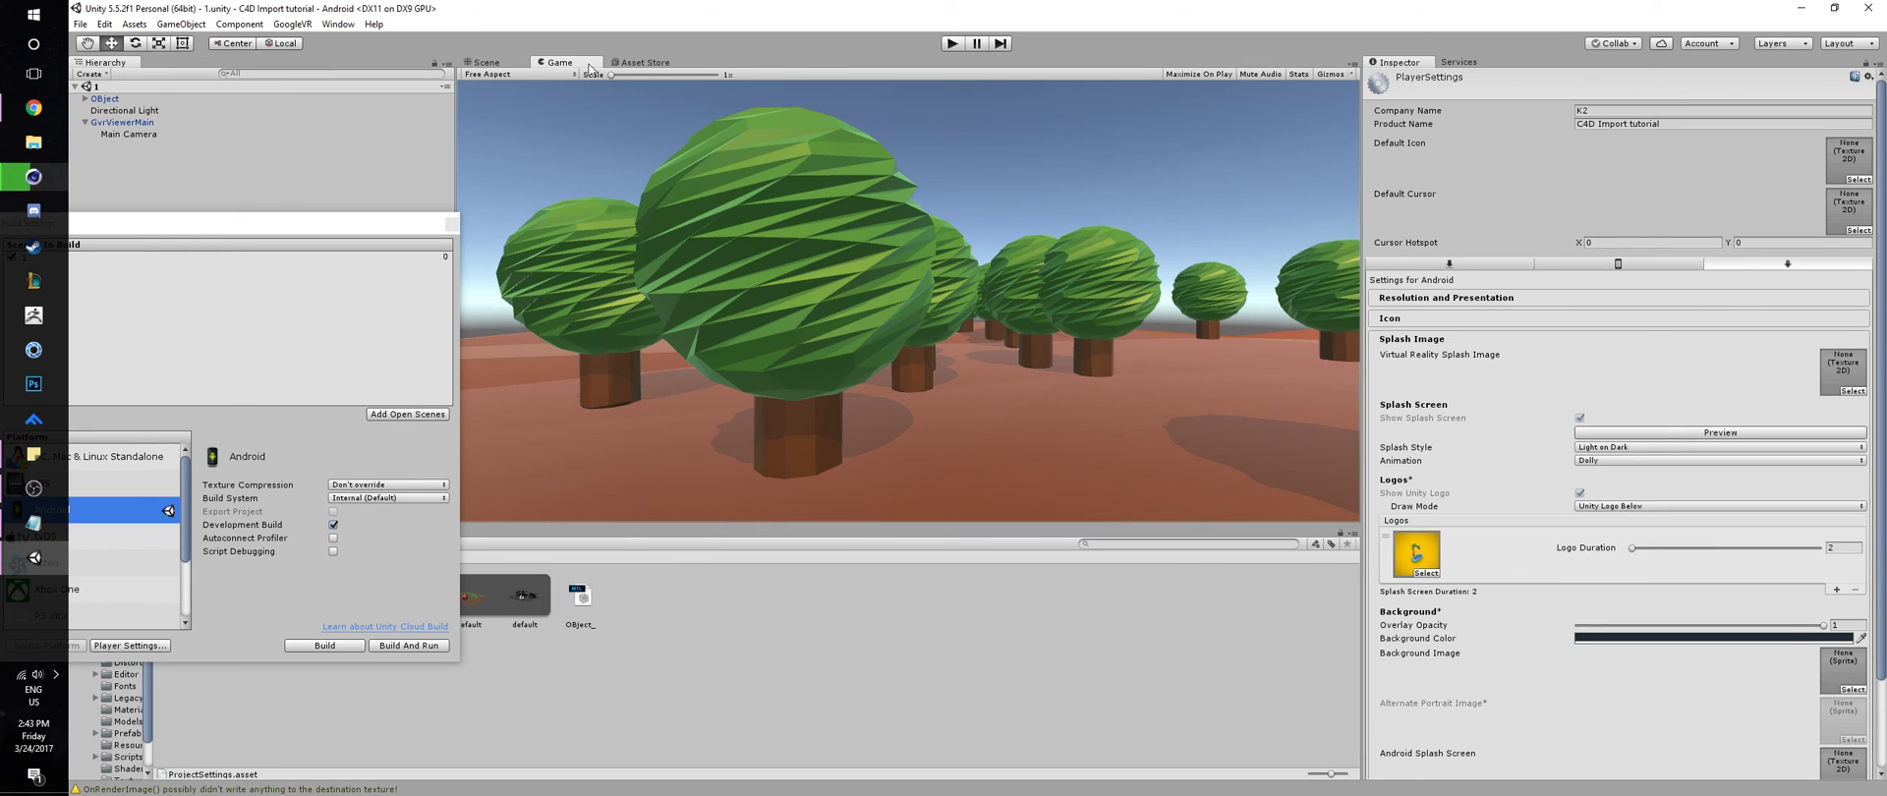
{"action": "left_click", "coordinate": [506, 74]}
{"action": "left_click", "coordinate": [497, 63]}
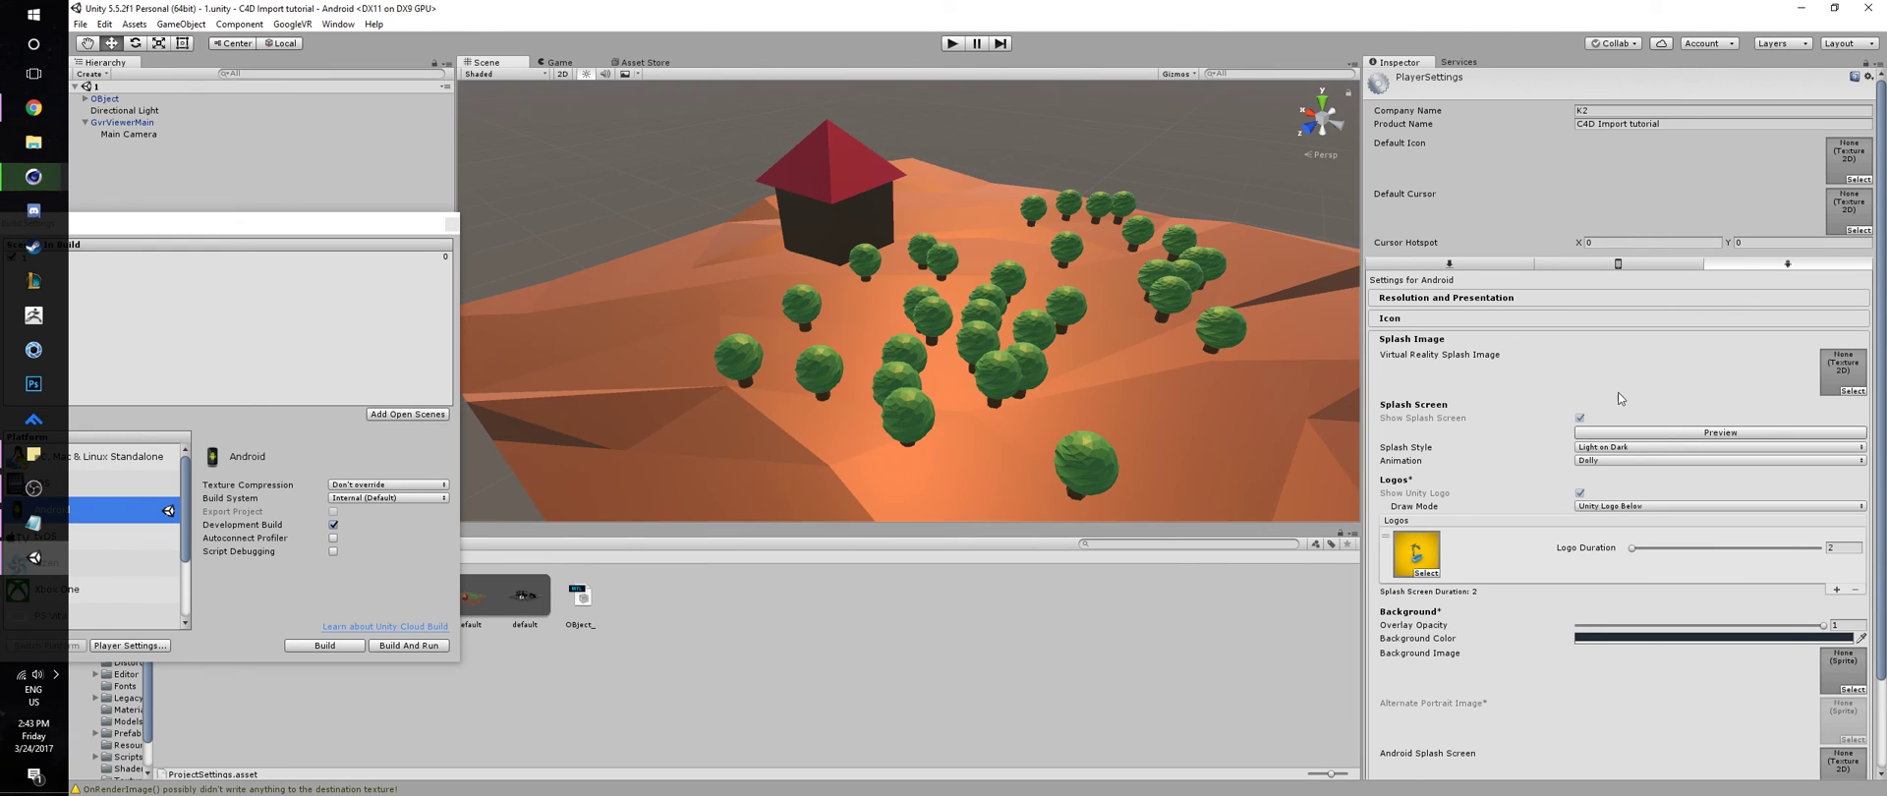
Set Logos Draw Mode to All Sequential and preview the updated splash sequence
{"action": "left_click", "coordinate": [1626, 506]}
{"action": "left_click", "coordinate": [1626, 508]}
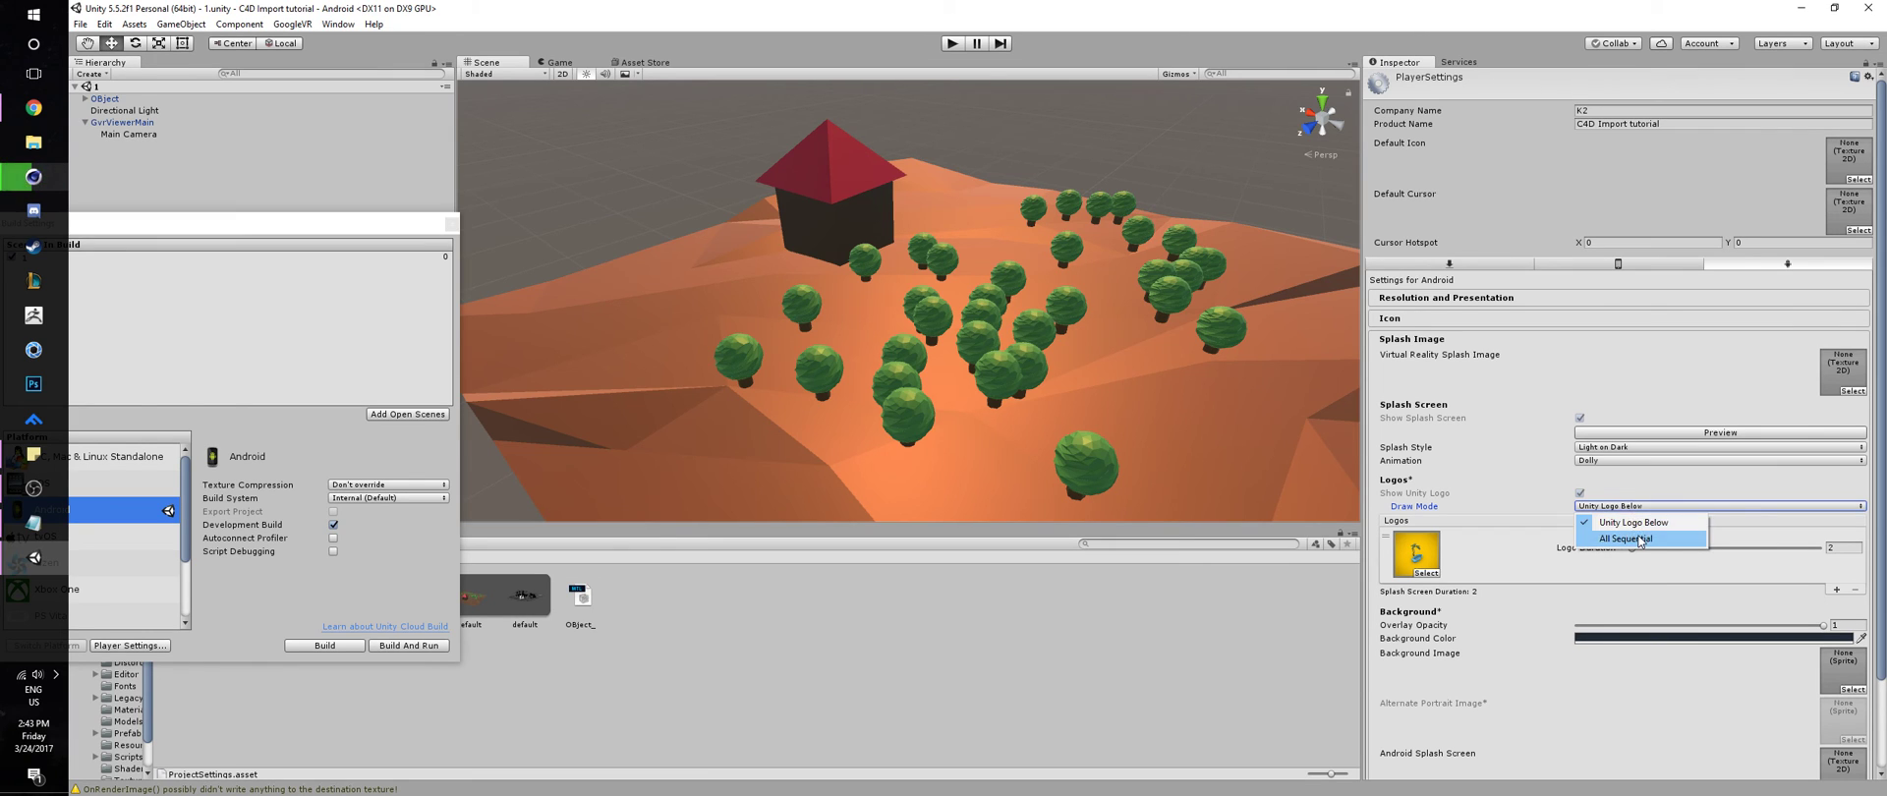
{"action": "left_click", "coordinate": [1639, 539]}
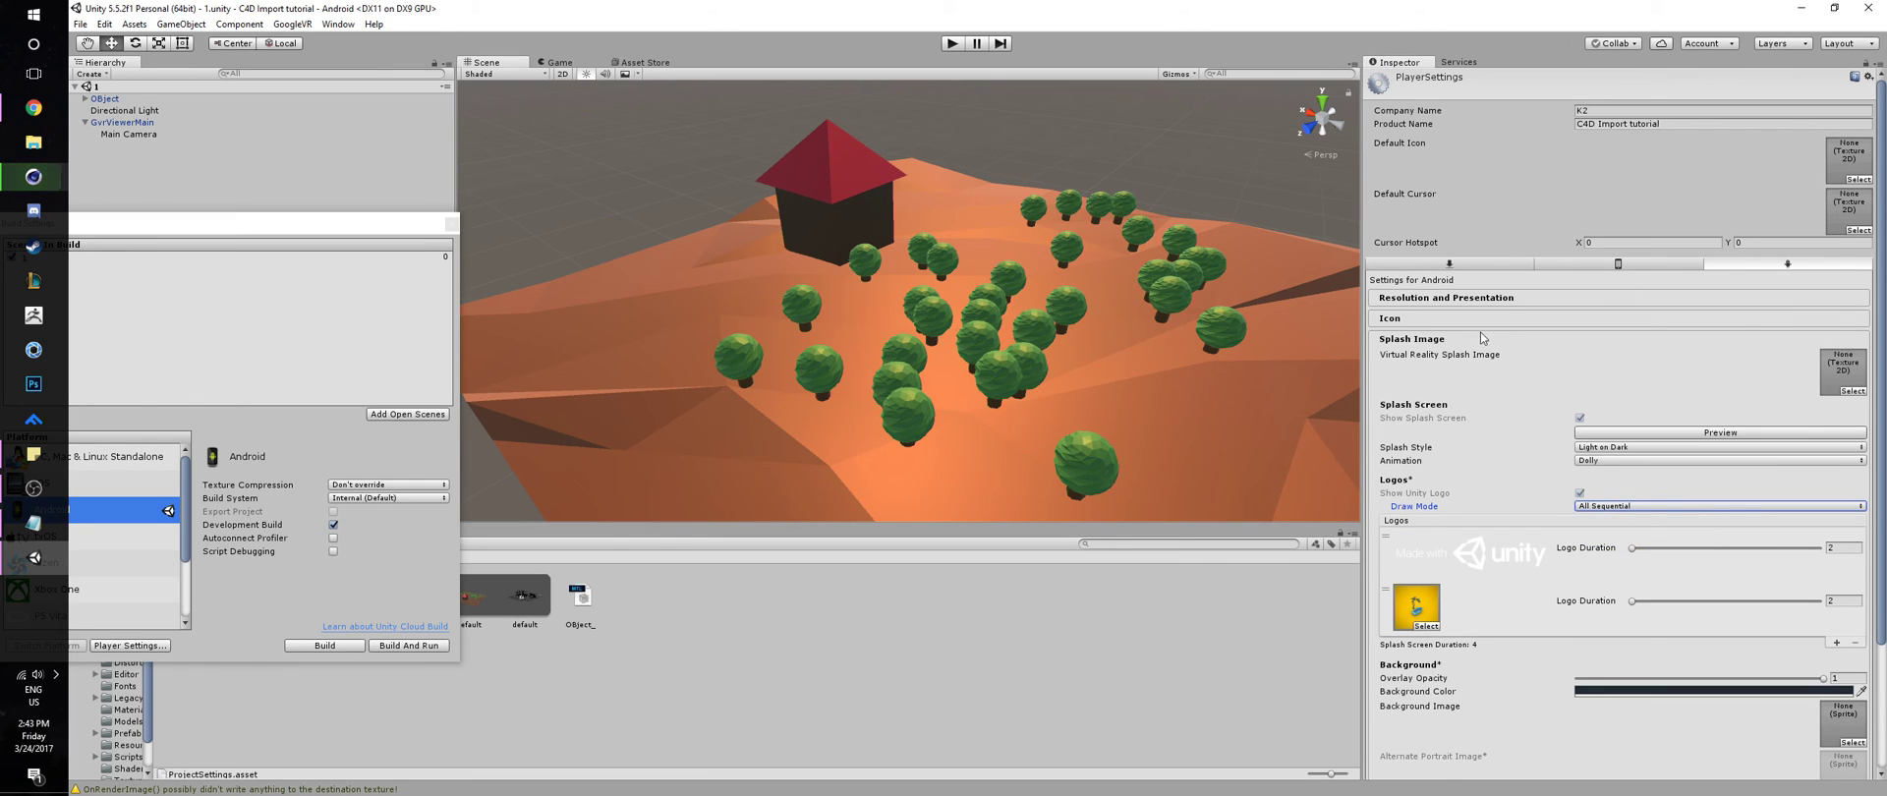
{"action": "left_click", "coordinate": [1584, 428]}
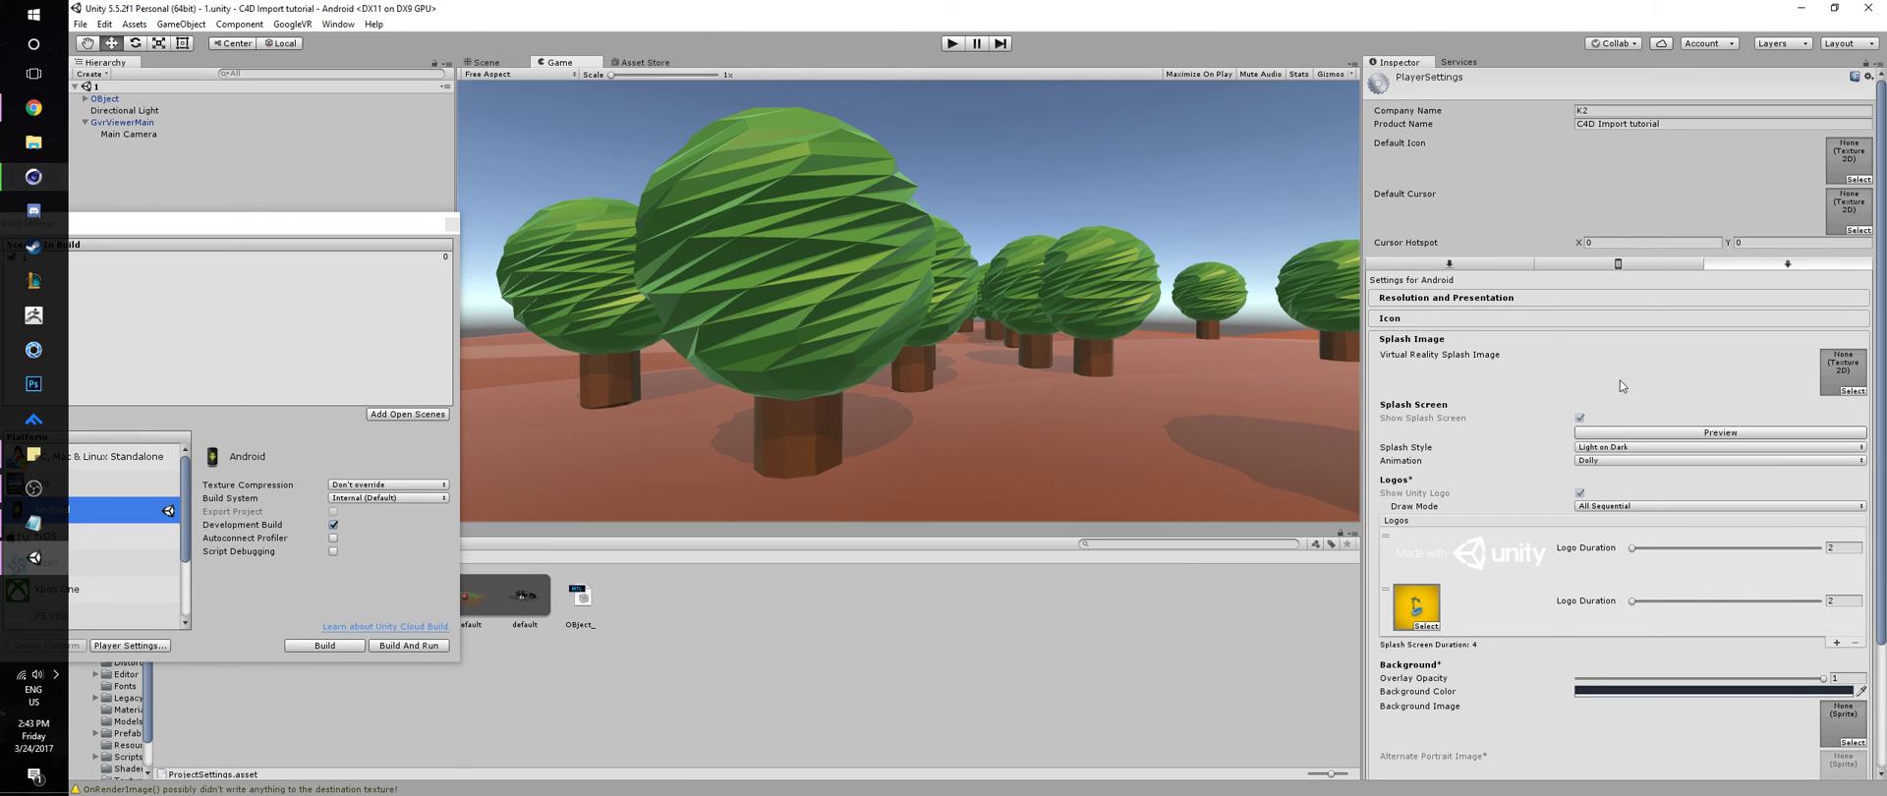
Reopen the Android Player Settings, collapsing Splash Image and expanding Other Settings
{"action": "key", "text": "ctrl+0"}
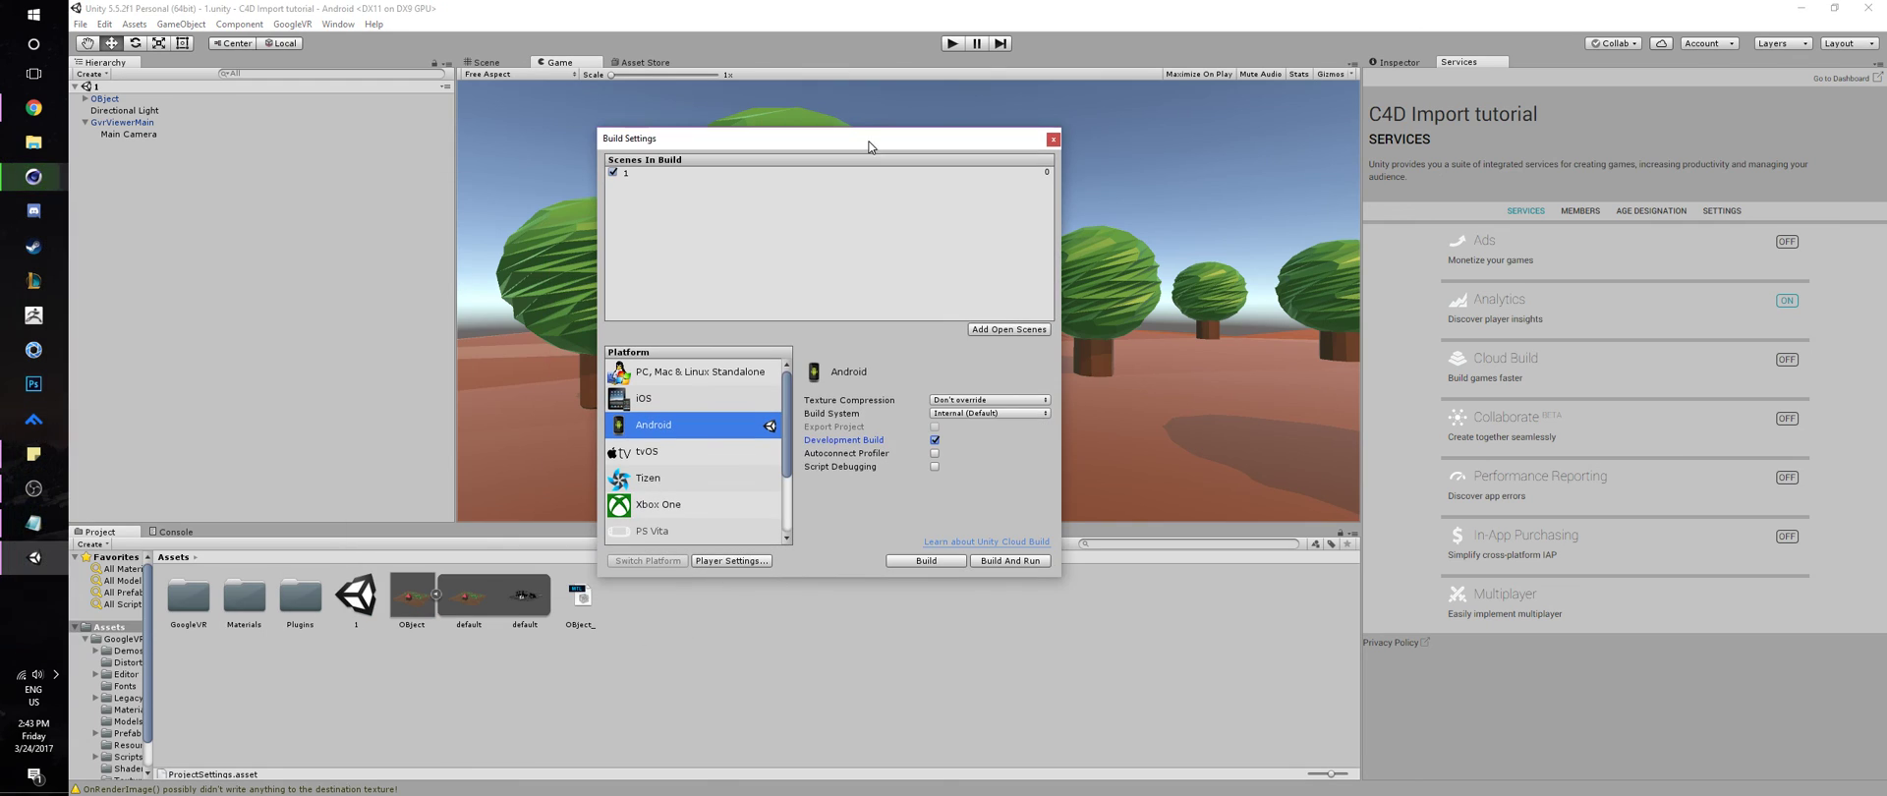
{"action": "left_click", "coordinate": [731, 561]}
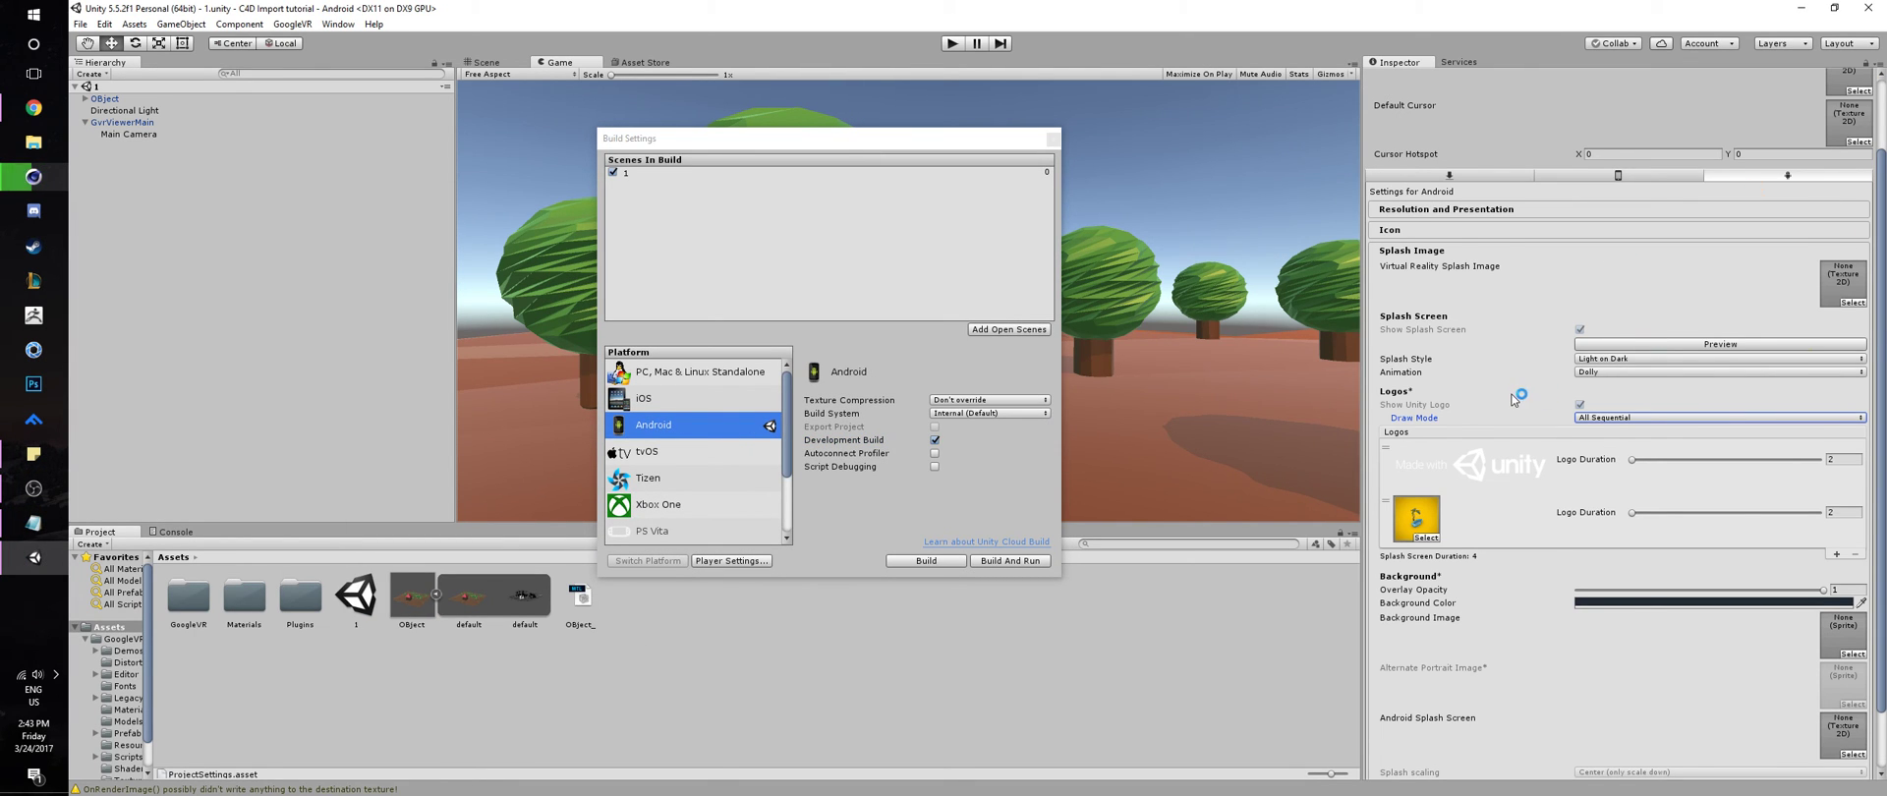
{"action": "scroll", "coordinate": [1622, 374], "scroll_direction": "down", "scroll_amount": 2}
{"action": "scroll", "coordinate": [1545, 470], "scroll_direction": "up", "scroll_amount": 5}
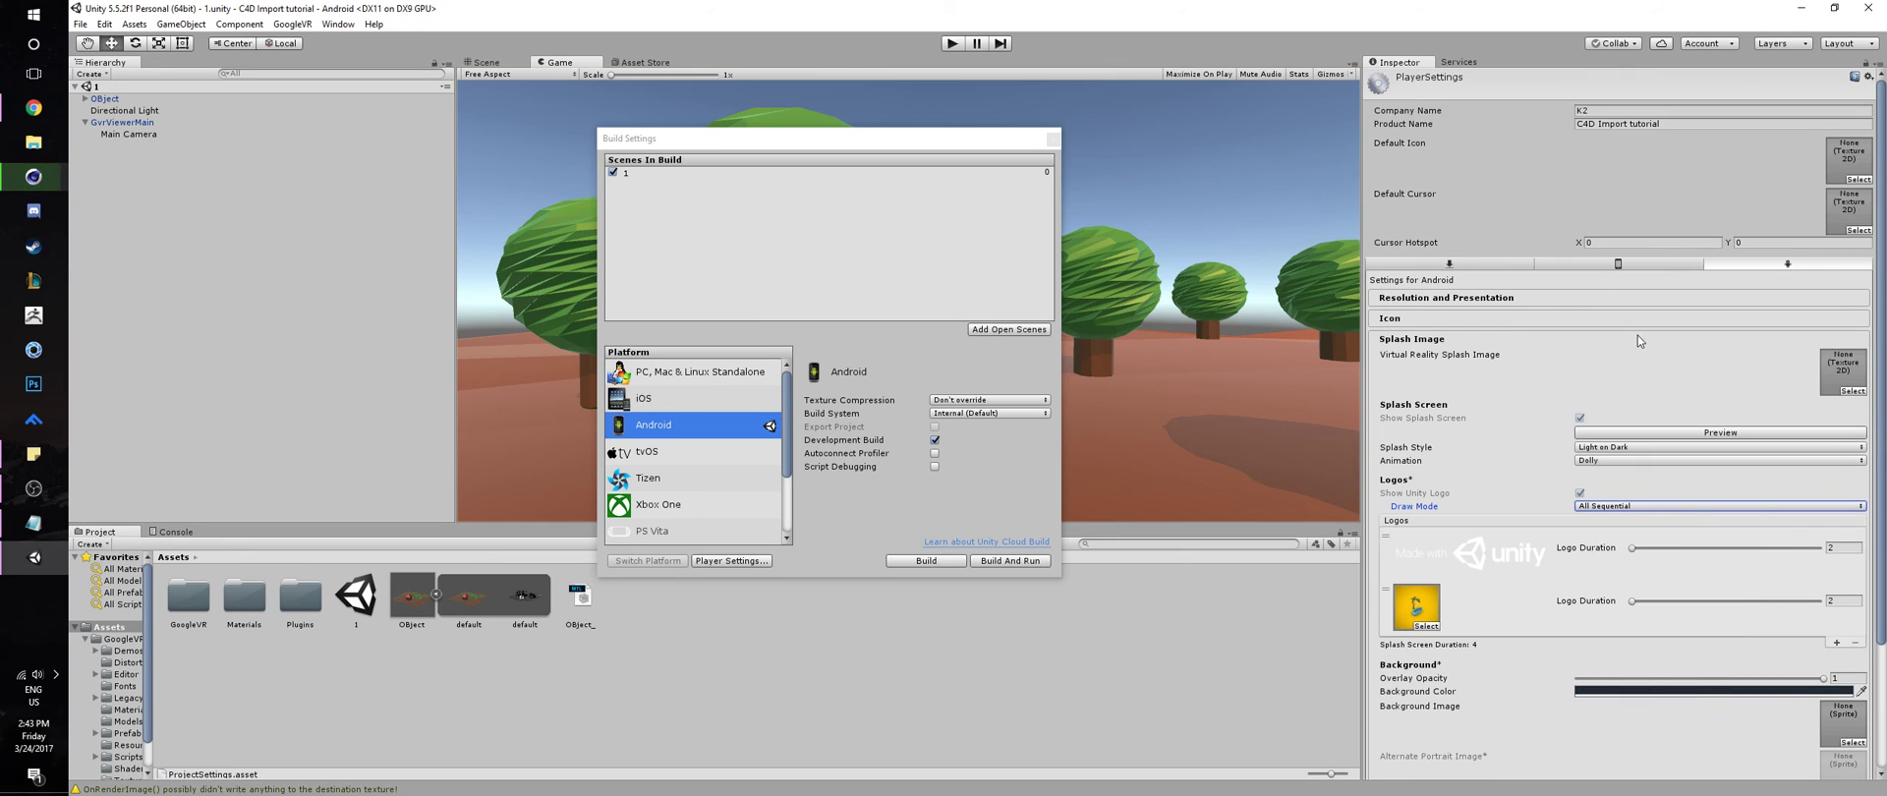
{"action": "left_click", "coordinate": [1464, 340]}
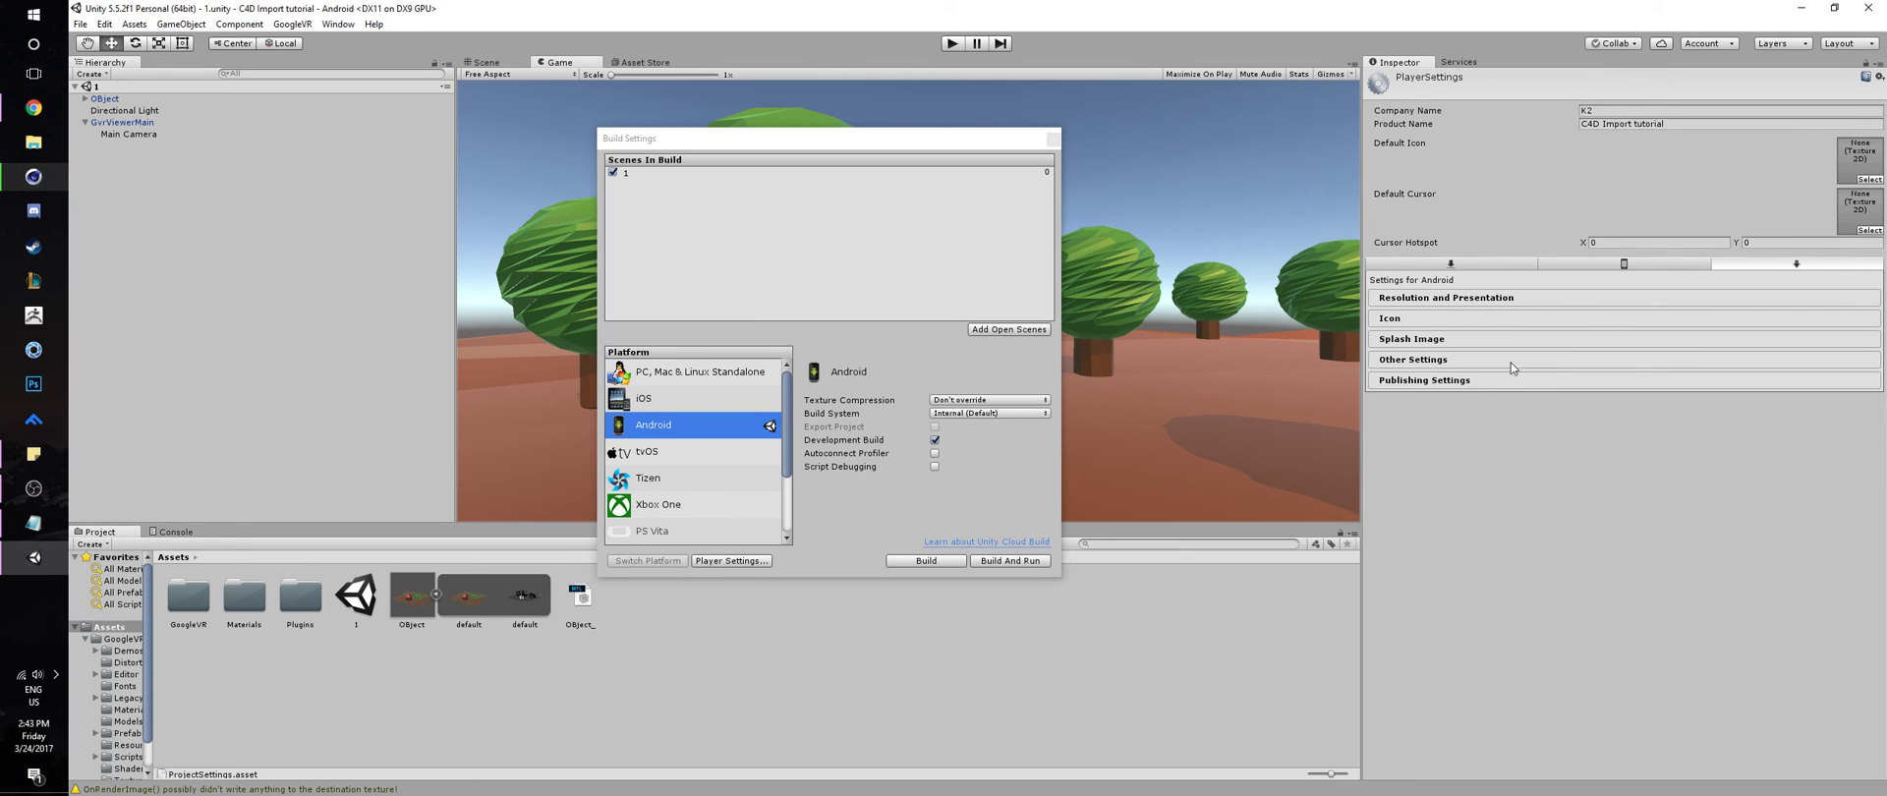
{"action": "left_click", "coordinate": [1430, 361]}
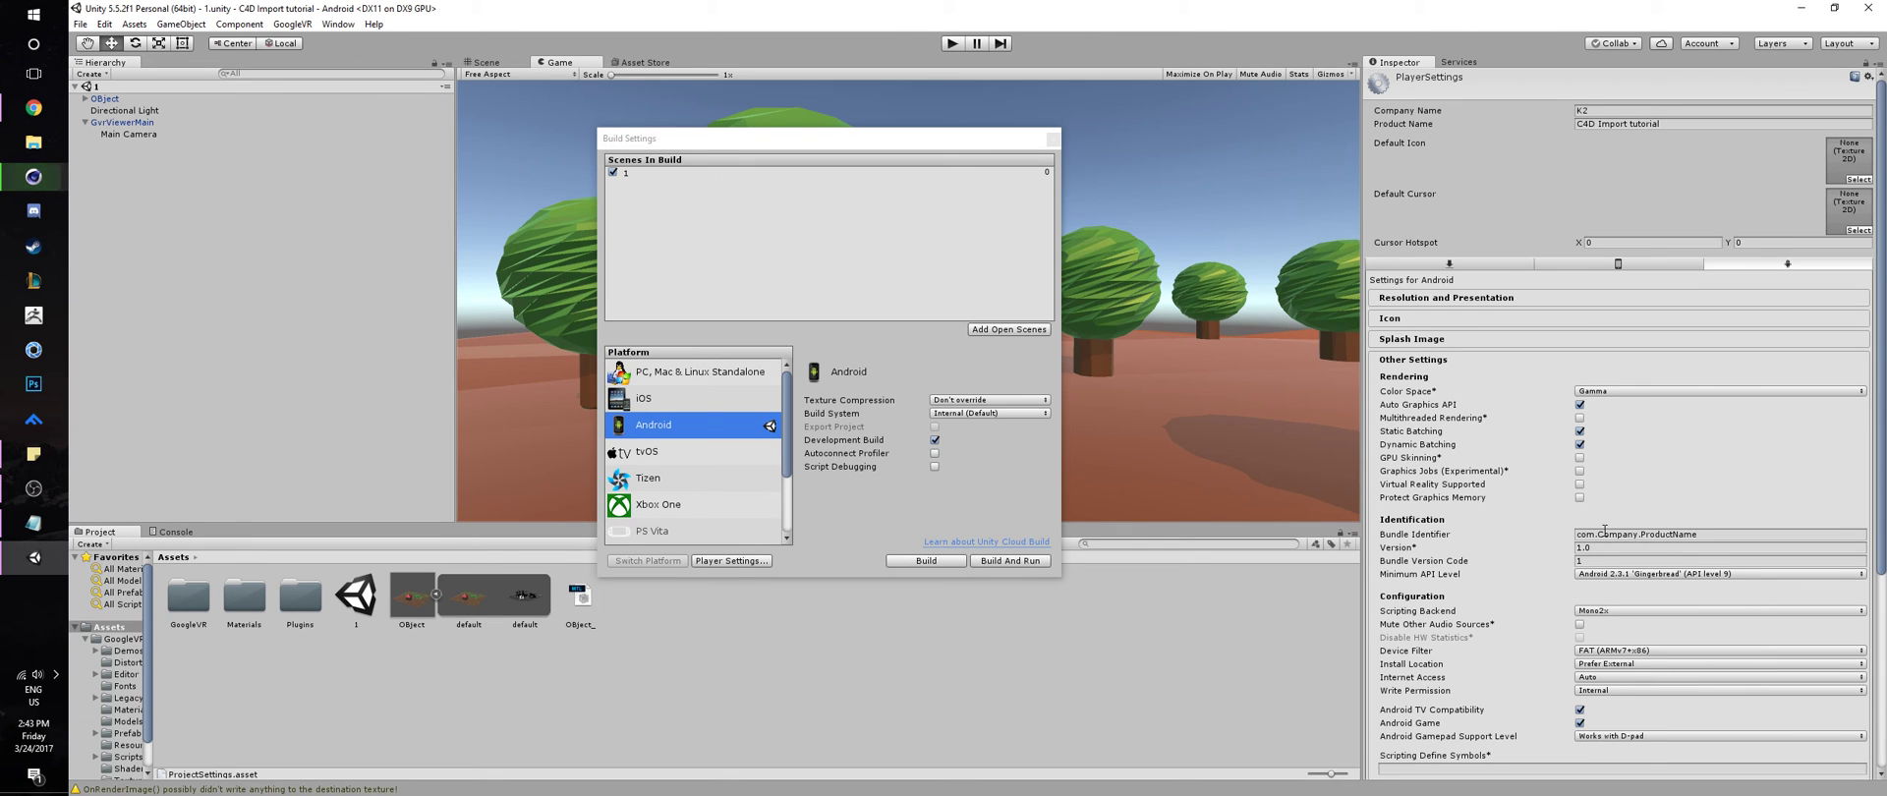
Replace the bundle identifier's Company and ProductName parts with K2 and C4DImport
{"action": "left_click_drag", "start_coordinate": [1598, 534], "coordinate": [1640, 541]}
{"action": "type", "text": "K2"}
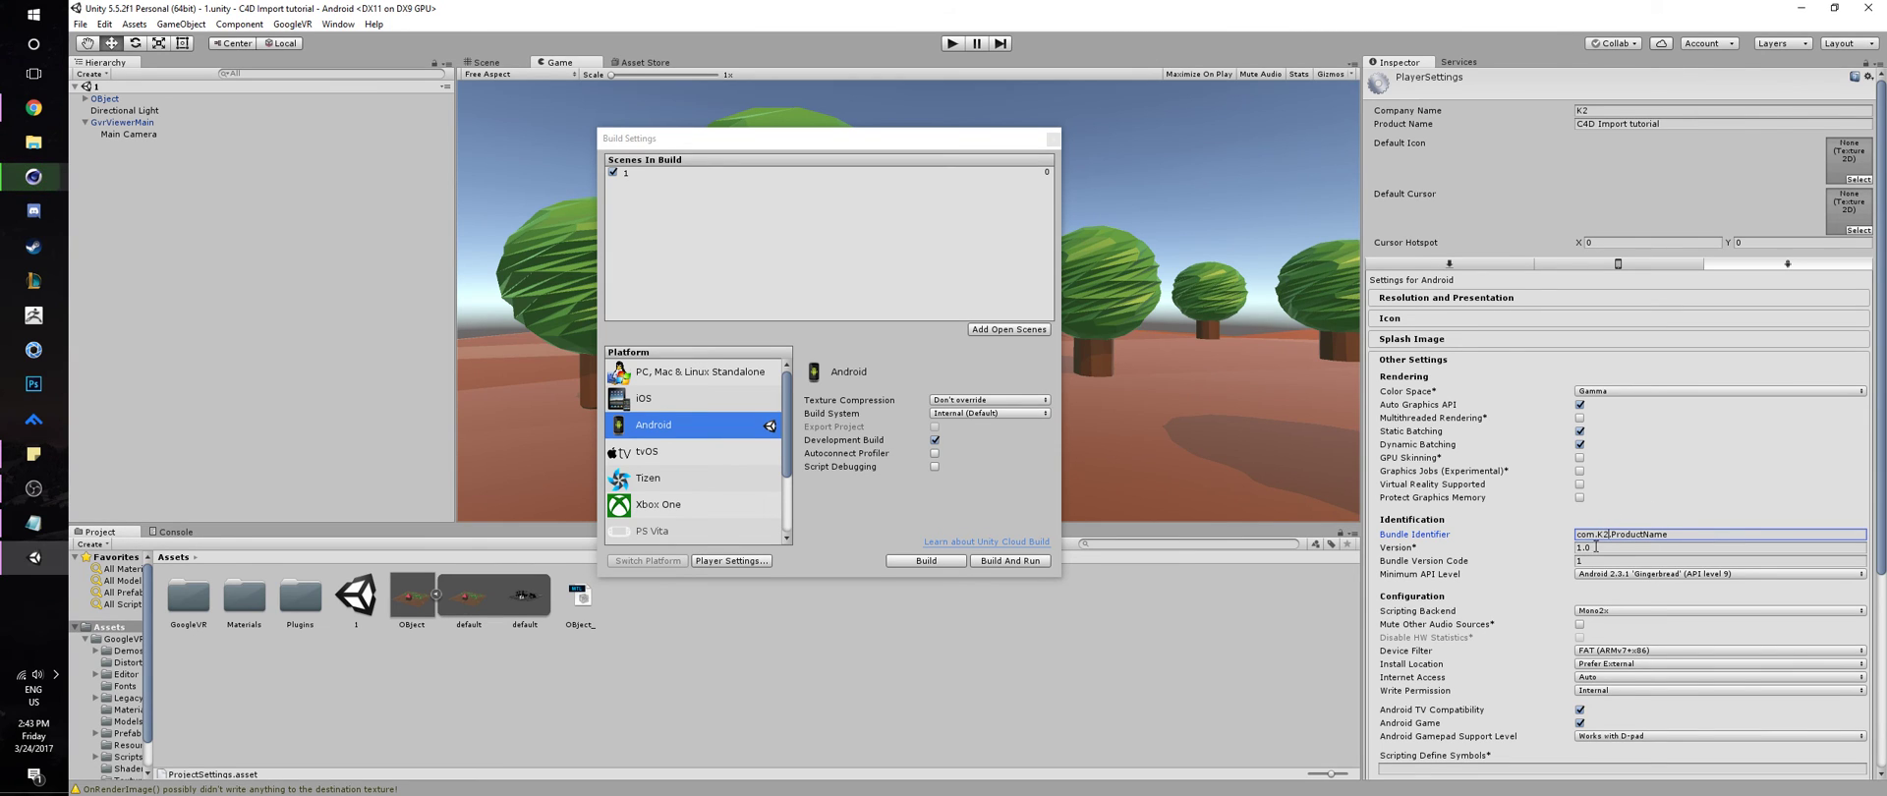
{"action": "left_click_drag", "start_coordinate": [1667, 539], "coordinate": [1617, 540]}
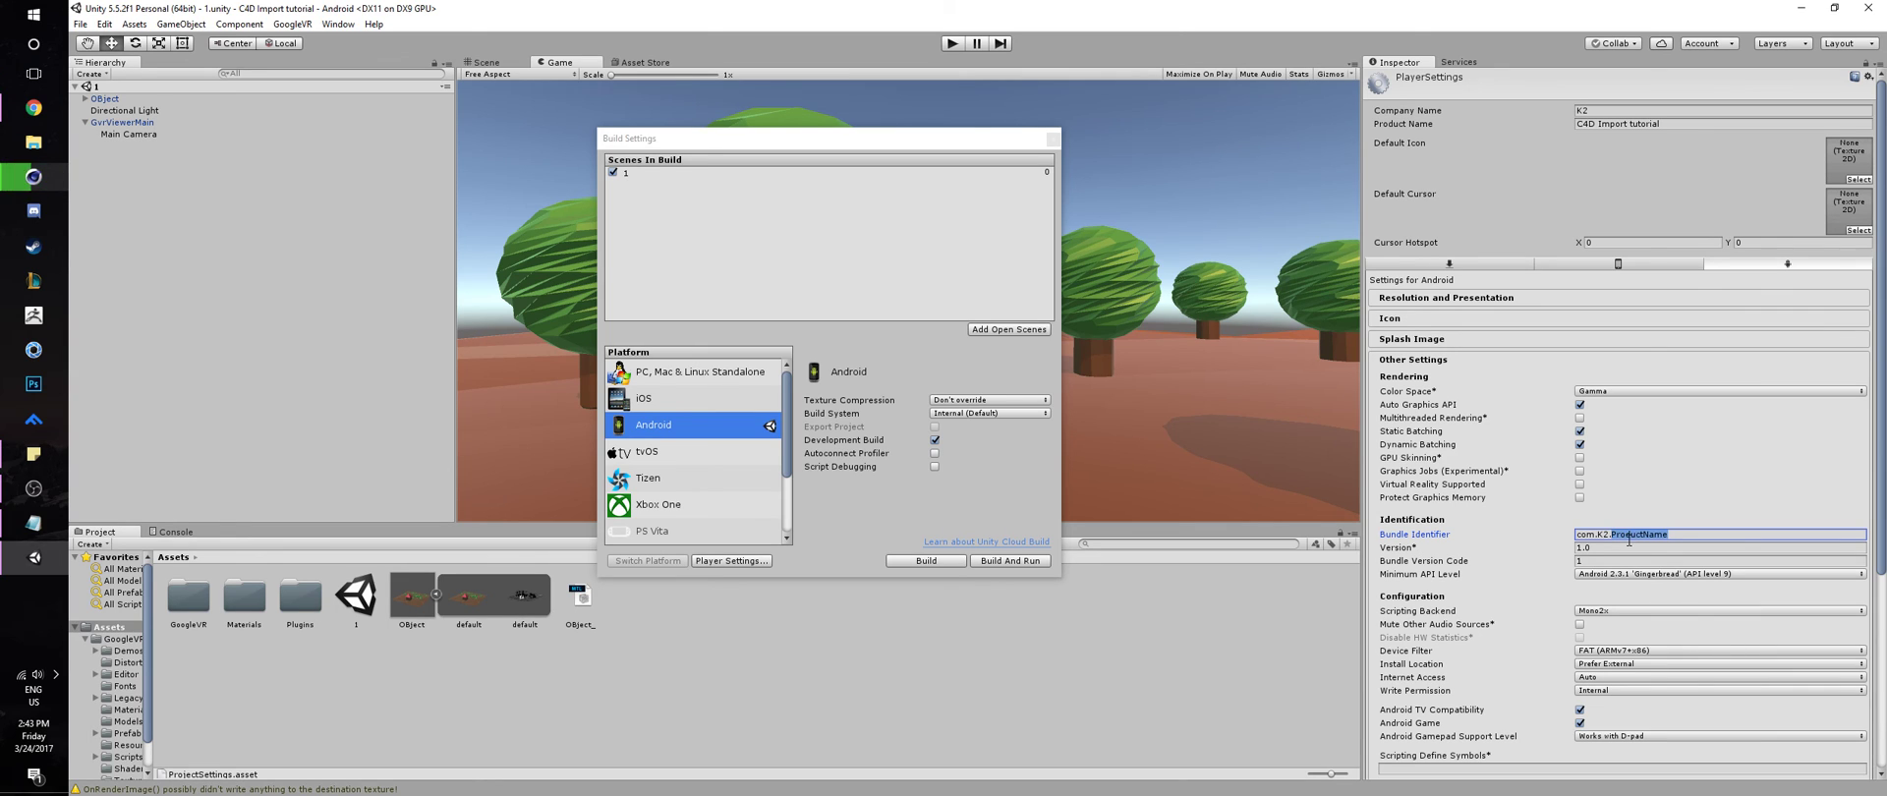
{"action": "type", "text": "C"}
{"action": "type", "text": "4D"}
{"action": "type", "text": "_"}
{"action": "type", "text": "Import"}
{"action": "key", "text": "BackSpace"}
{"action": "key", "text": "BackSpace"}
{"action": "key", "text": "BackSpace"}
{"action": "key", "text": "BackSpace"}
{"action": "type", "text": "Impo"}
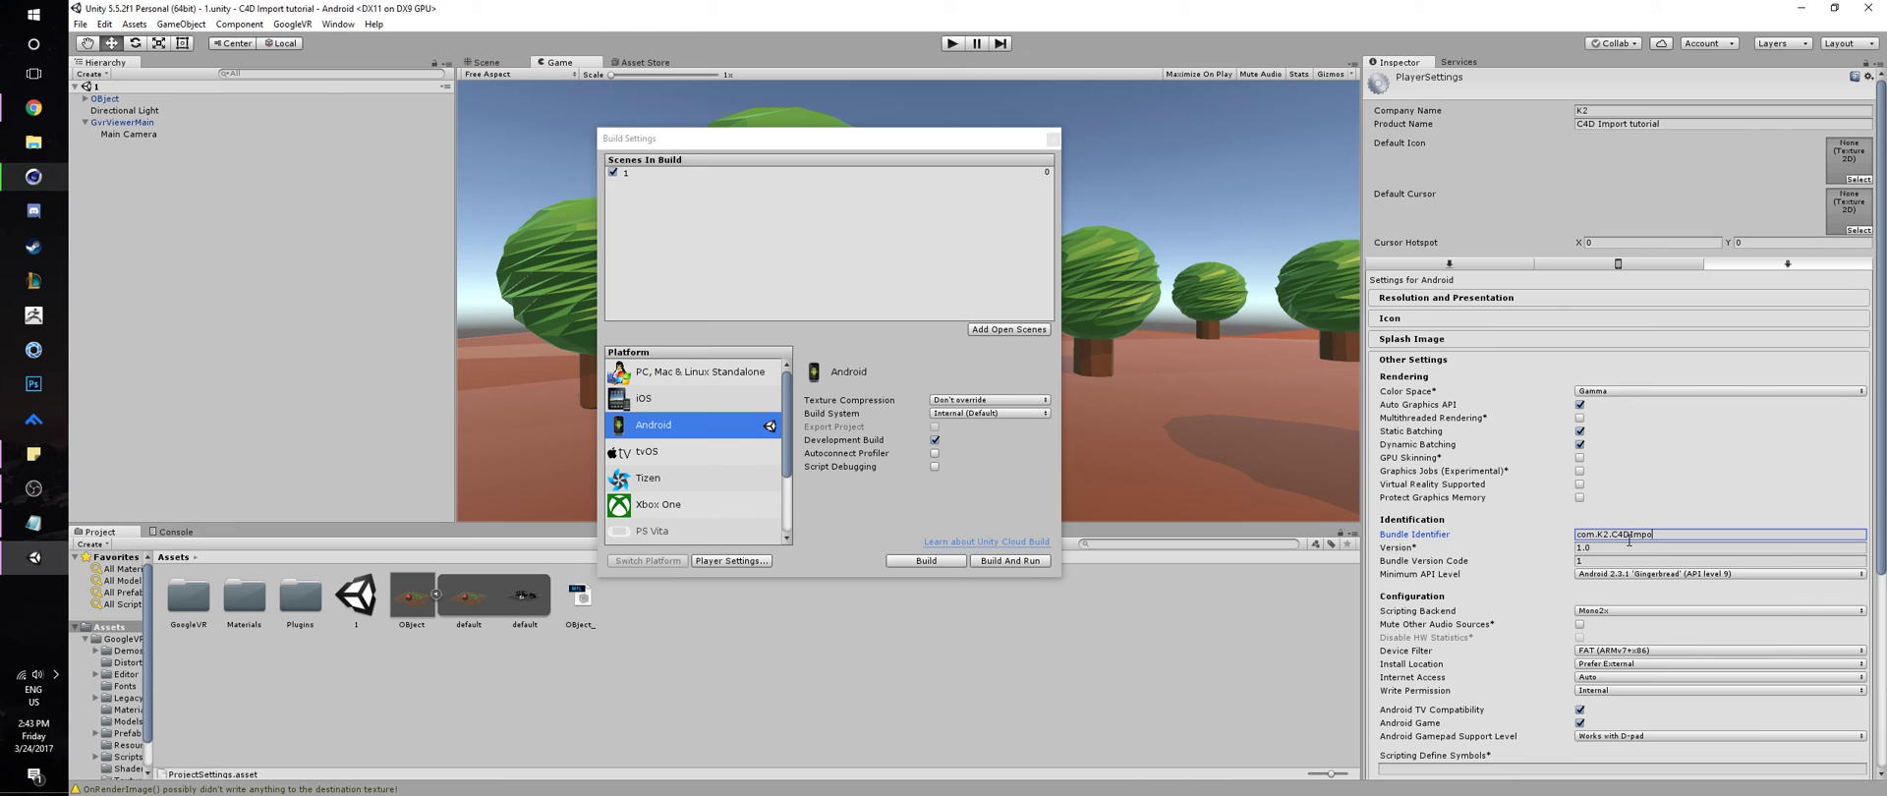
{"action": "type", "text": "rt"}
Confirm bundle identifier com.K2.C4DImport, turn Protect Graphics Memory off, and check the Version
{"action": "left_click", "coordinate": [1606, 499]}
{"action": "left_click", "coordinate": [1578, 497]}
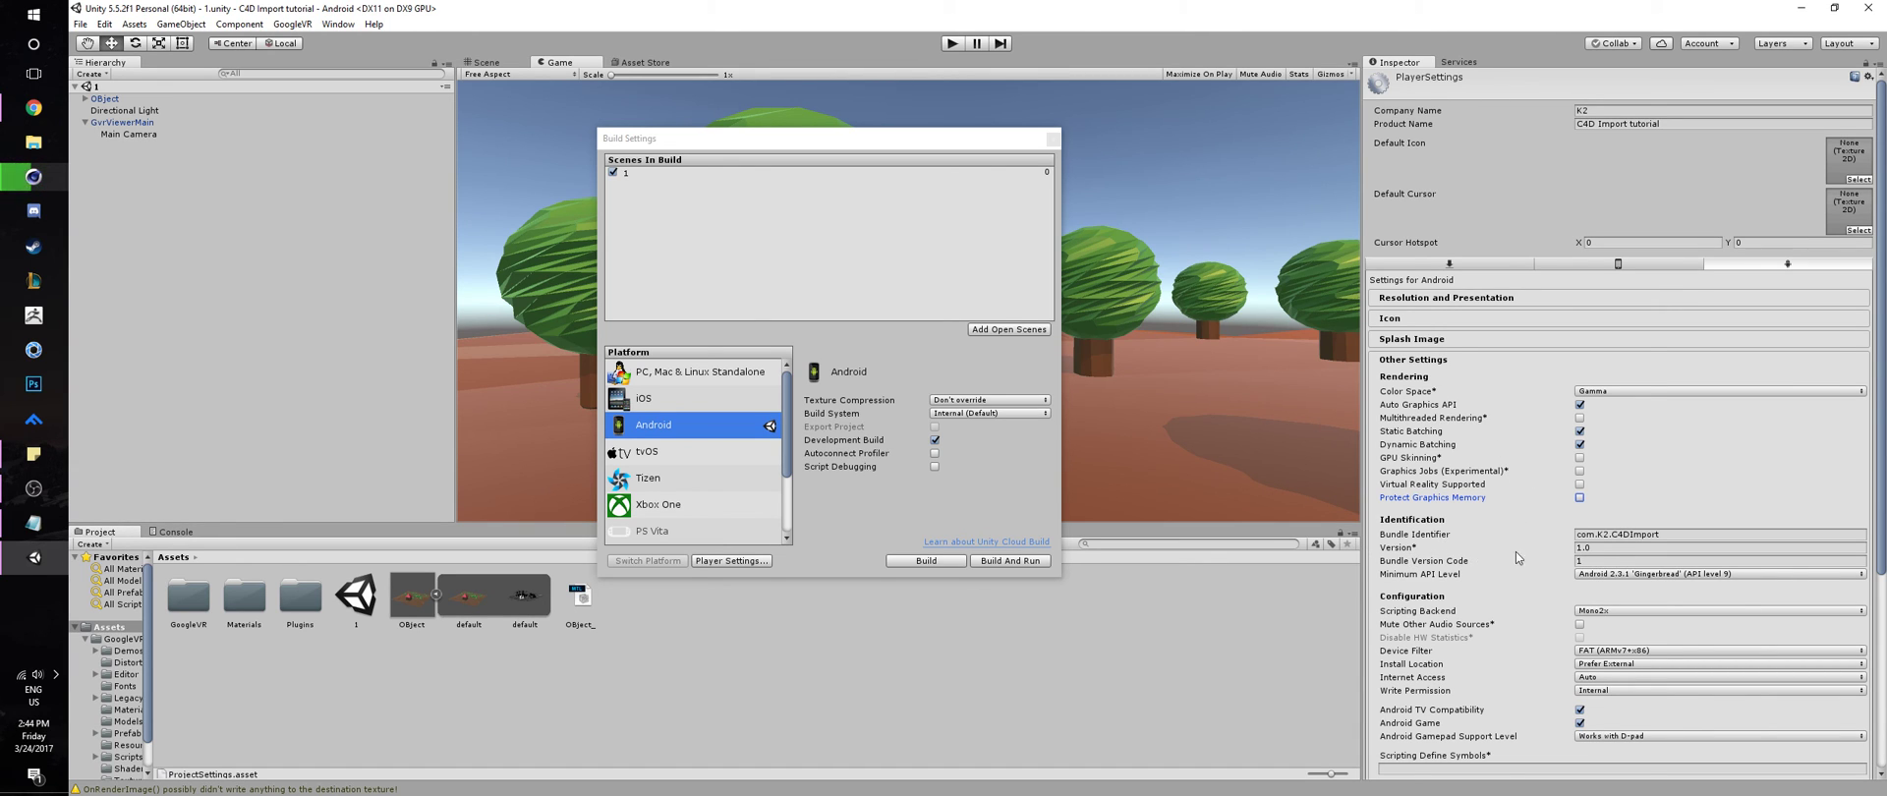
{"action": "left_click", "coordinate": [1608, 547]}
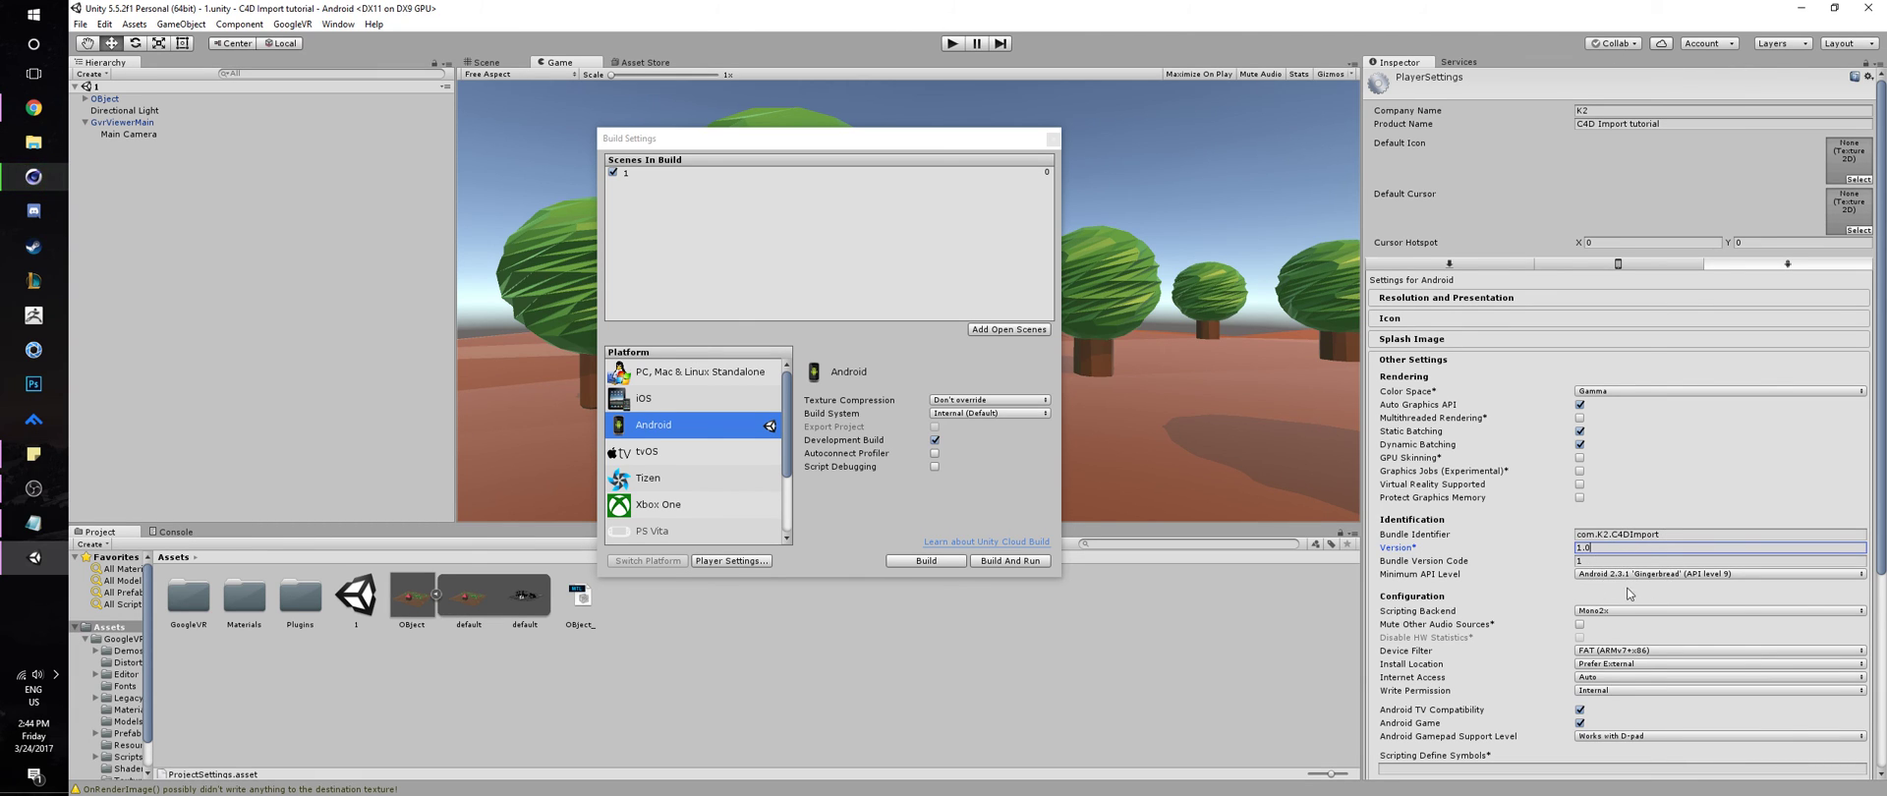
Review the Publishing Settings, then bring the Build Settings window back to the front
{"action": "scroll", "coordinate": [1580, 582], "scroll_direction": "down", "scroll_amount": 3}
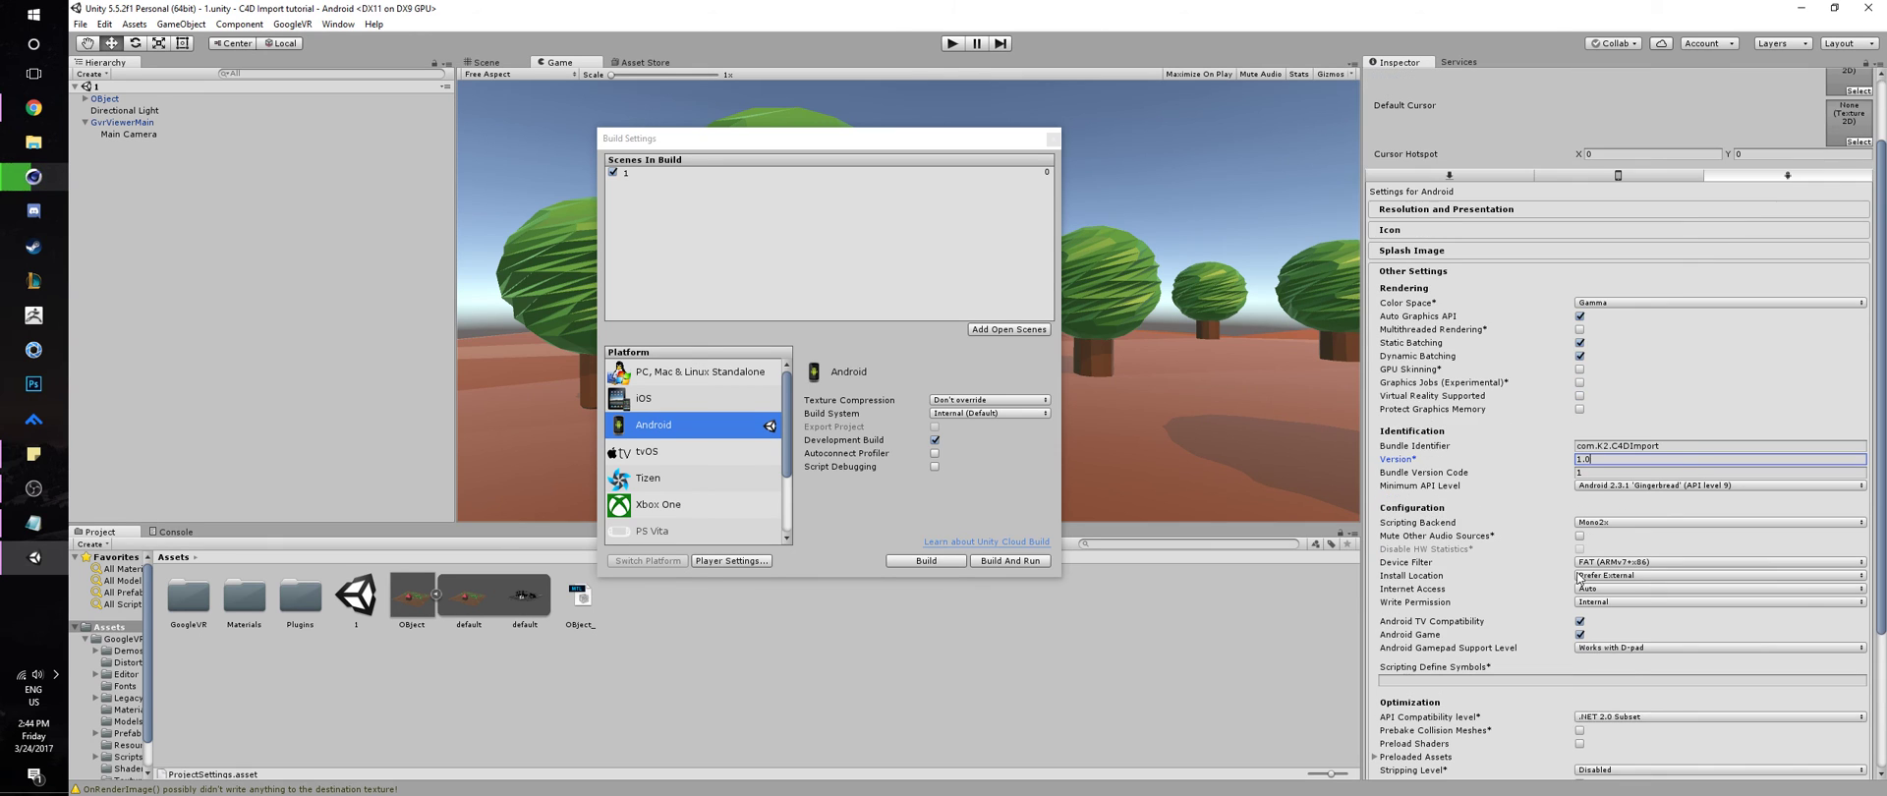
{"action": "scroll", "coordinate": [1520, 548], "scroll_direction": "down", "scroll_amount": 4}
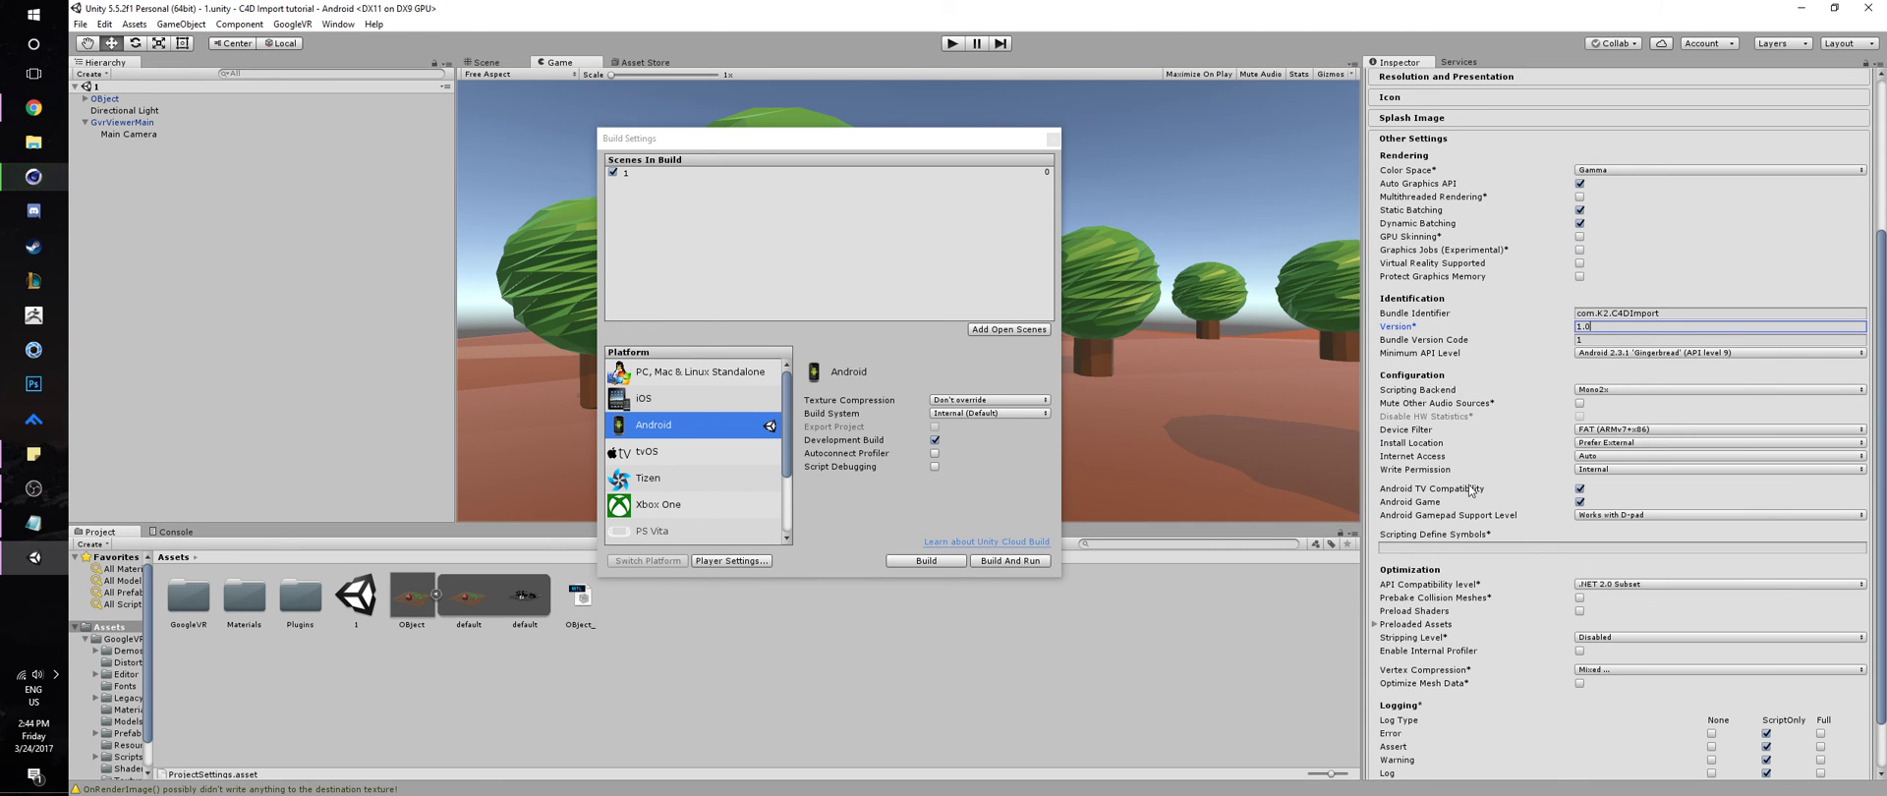
{"action": "scroll", "coordinate": [1473, 492], "scroll_direction": "down", "scroll_amount": 2}
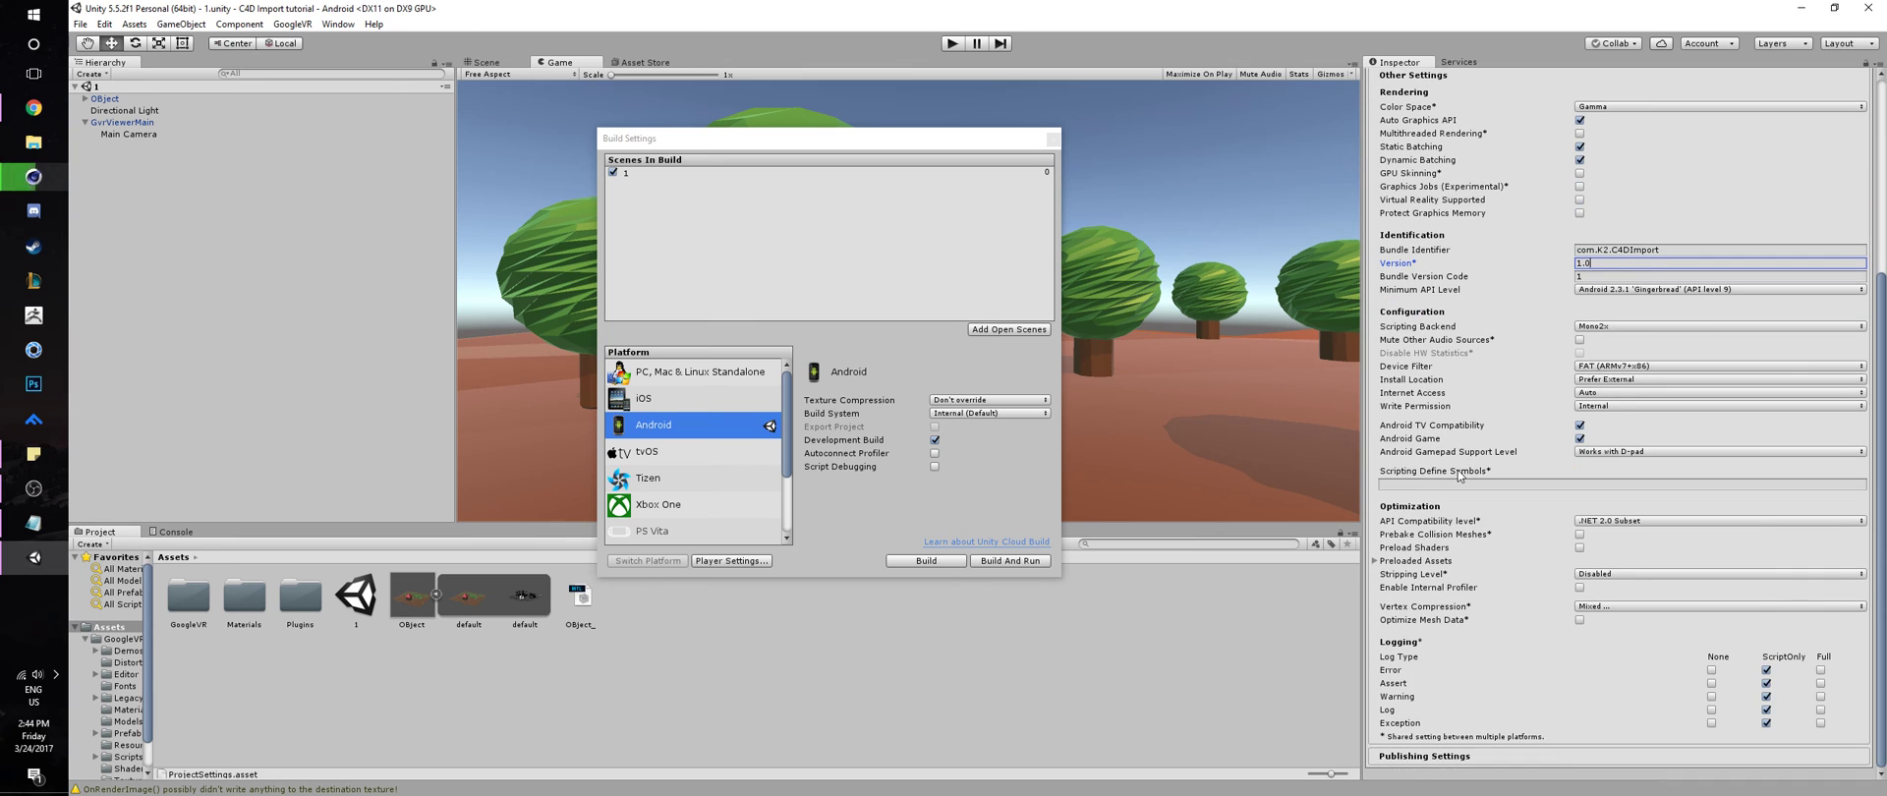
{"action": "left_click", "coordinate": [1414, 756]}
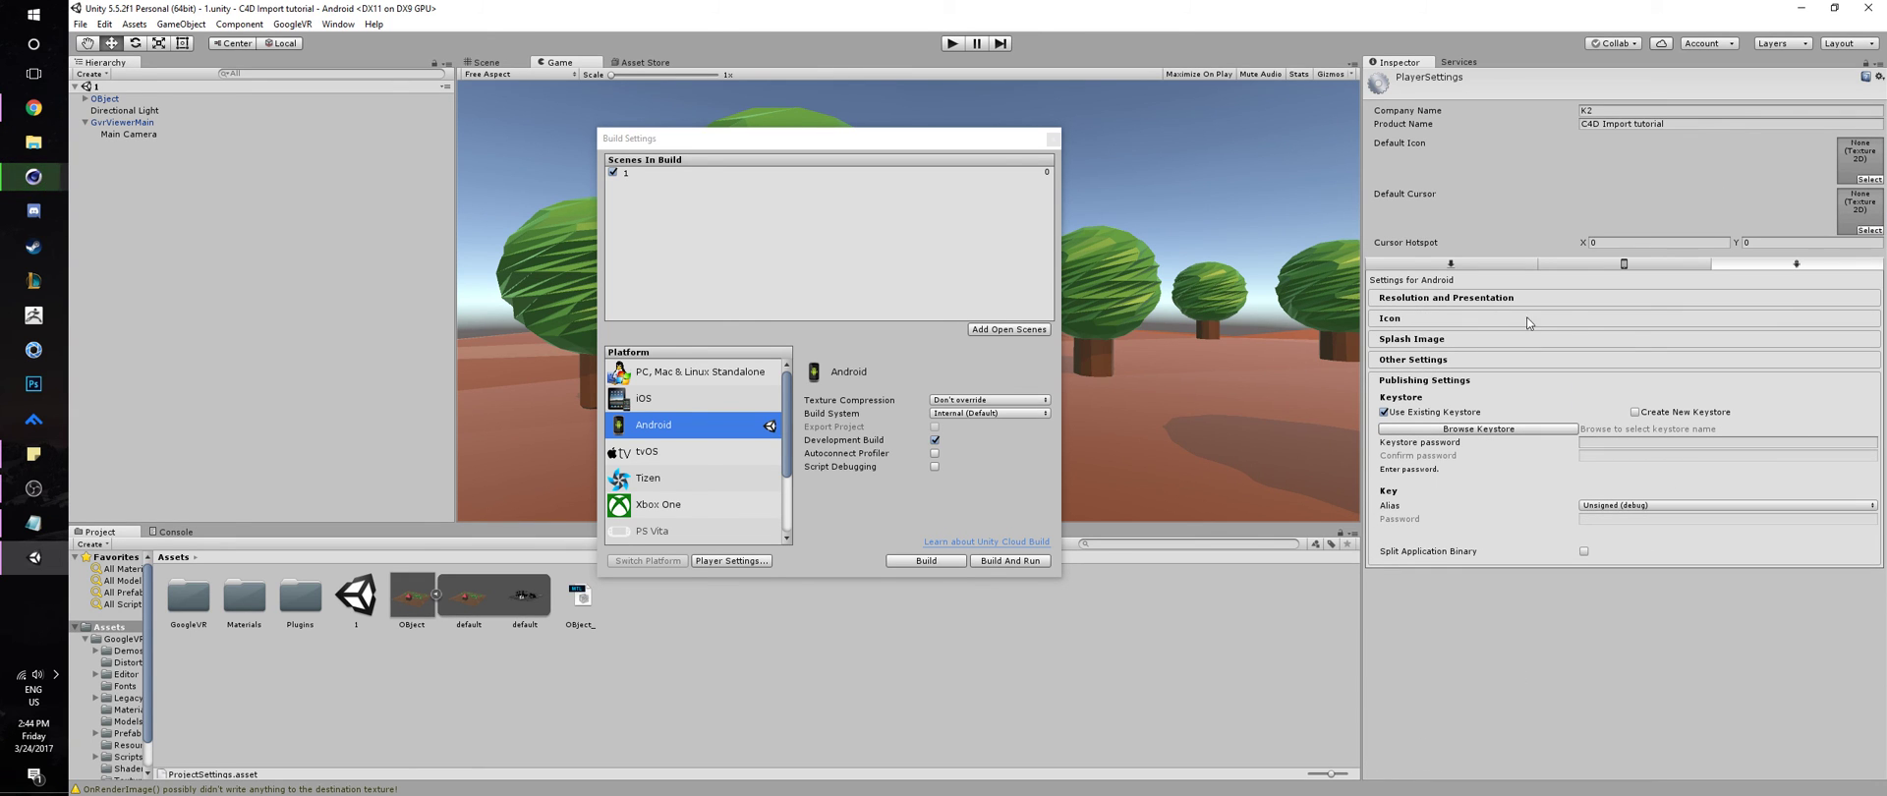
{"action": "left_click", "coordinate": [1459, 380]}
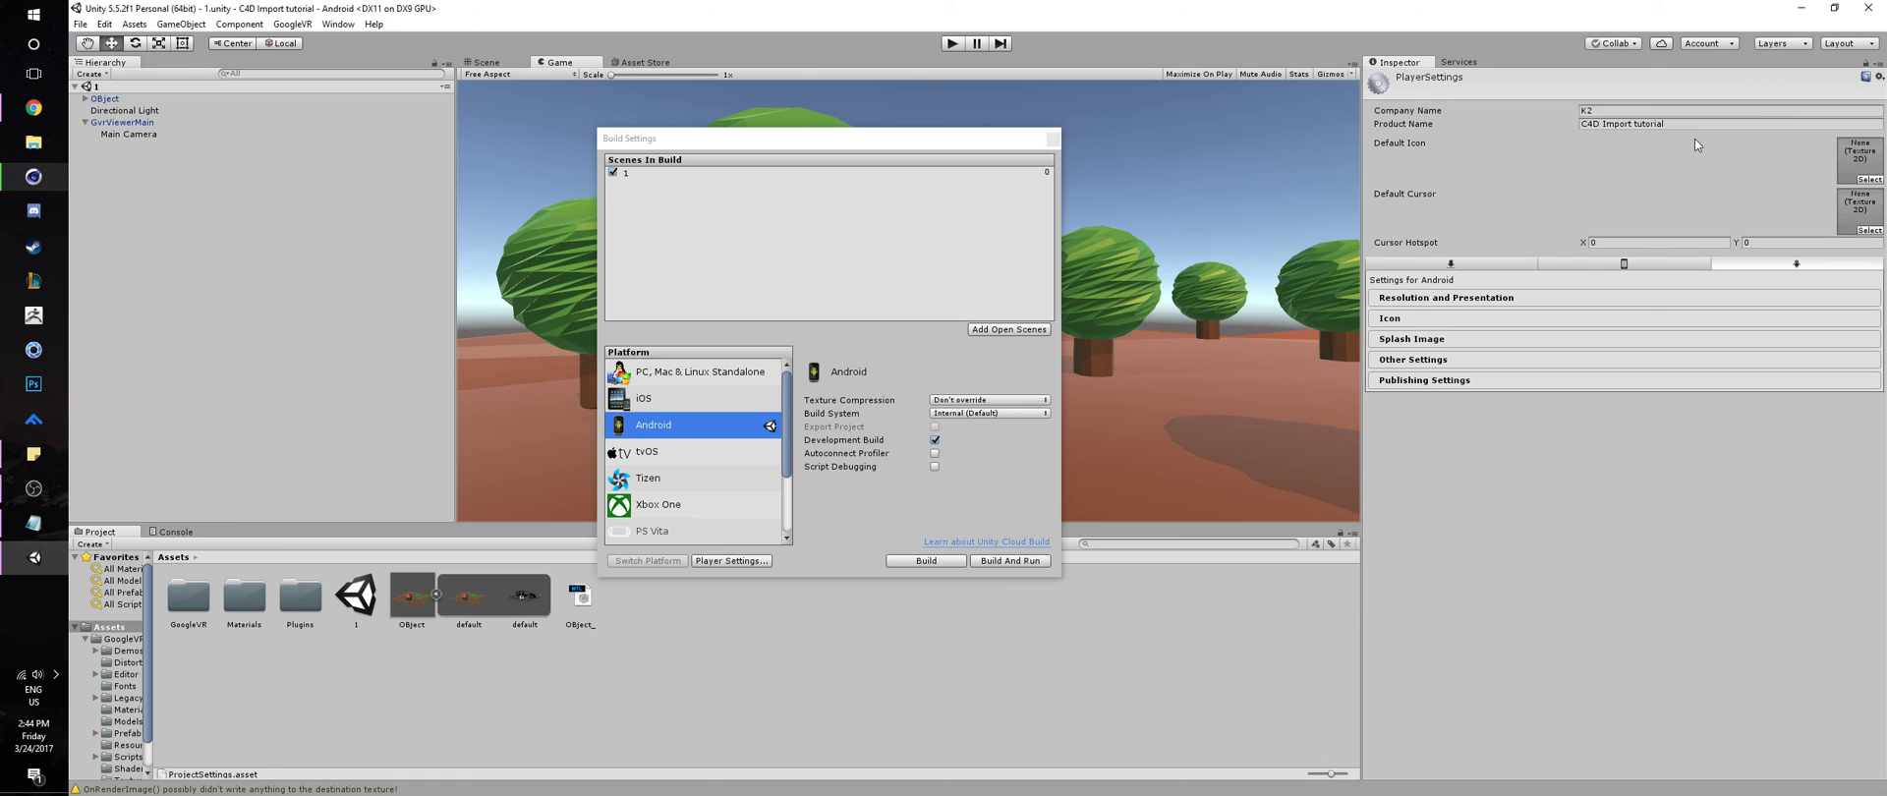
{"action": "left_click", "coordinate": [851, 526]}
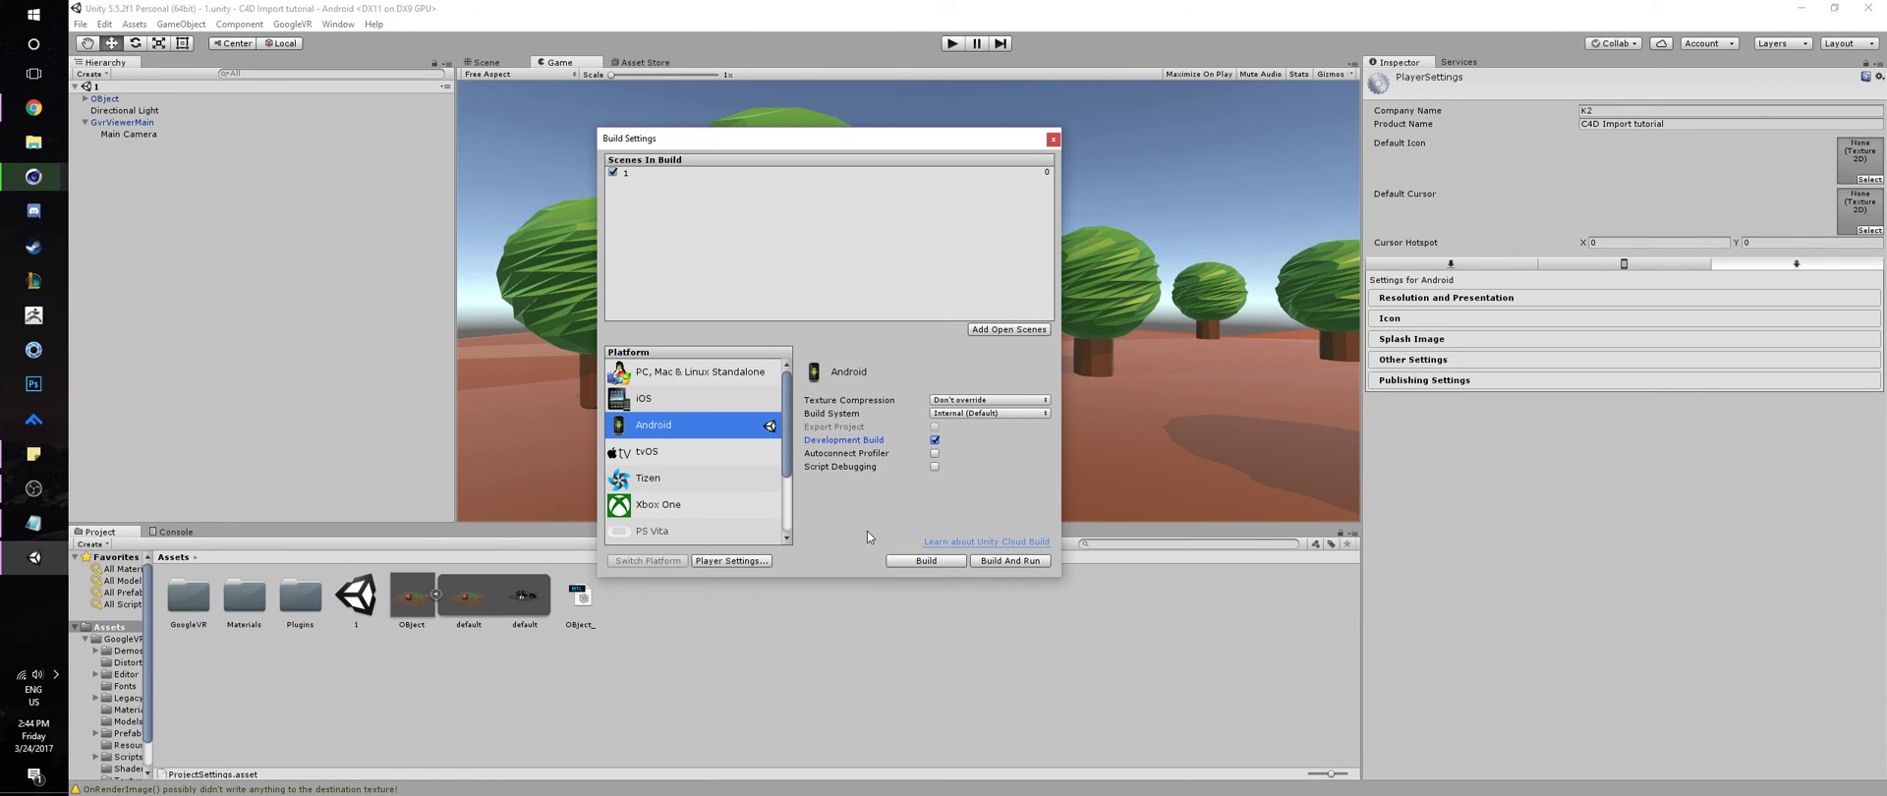
Build the Android app as 3.apk into the Desktop folder named 1
{"action": "left_click", "coordinate": [918, 565]}
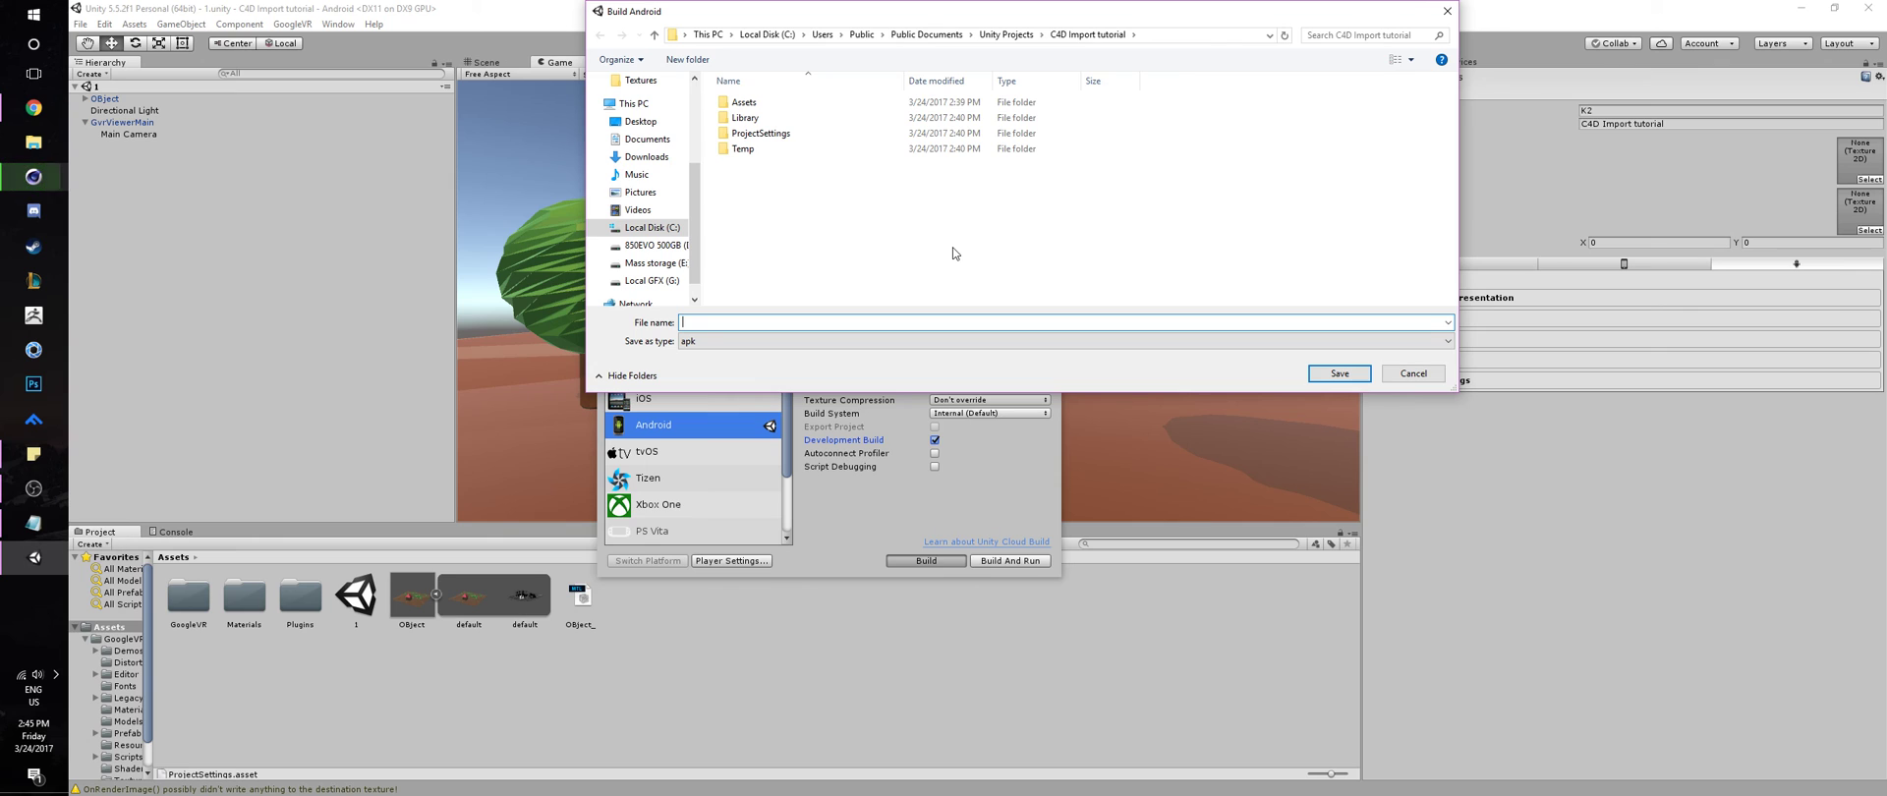
{"action": "left_click", "coordinate": [668, 123]}
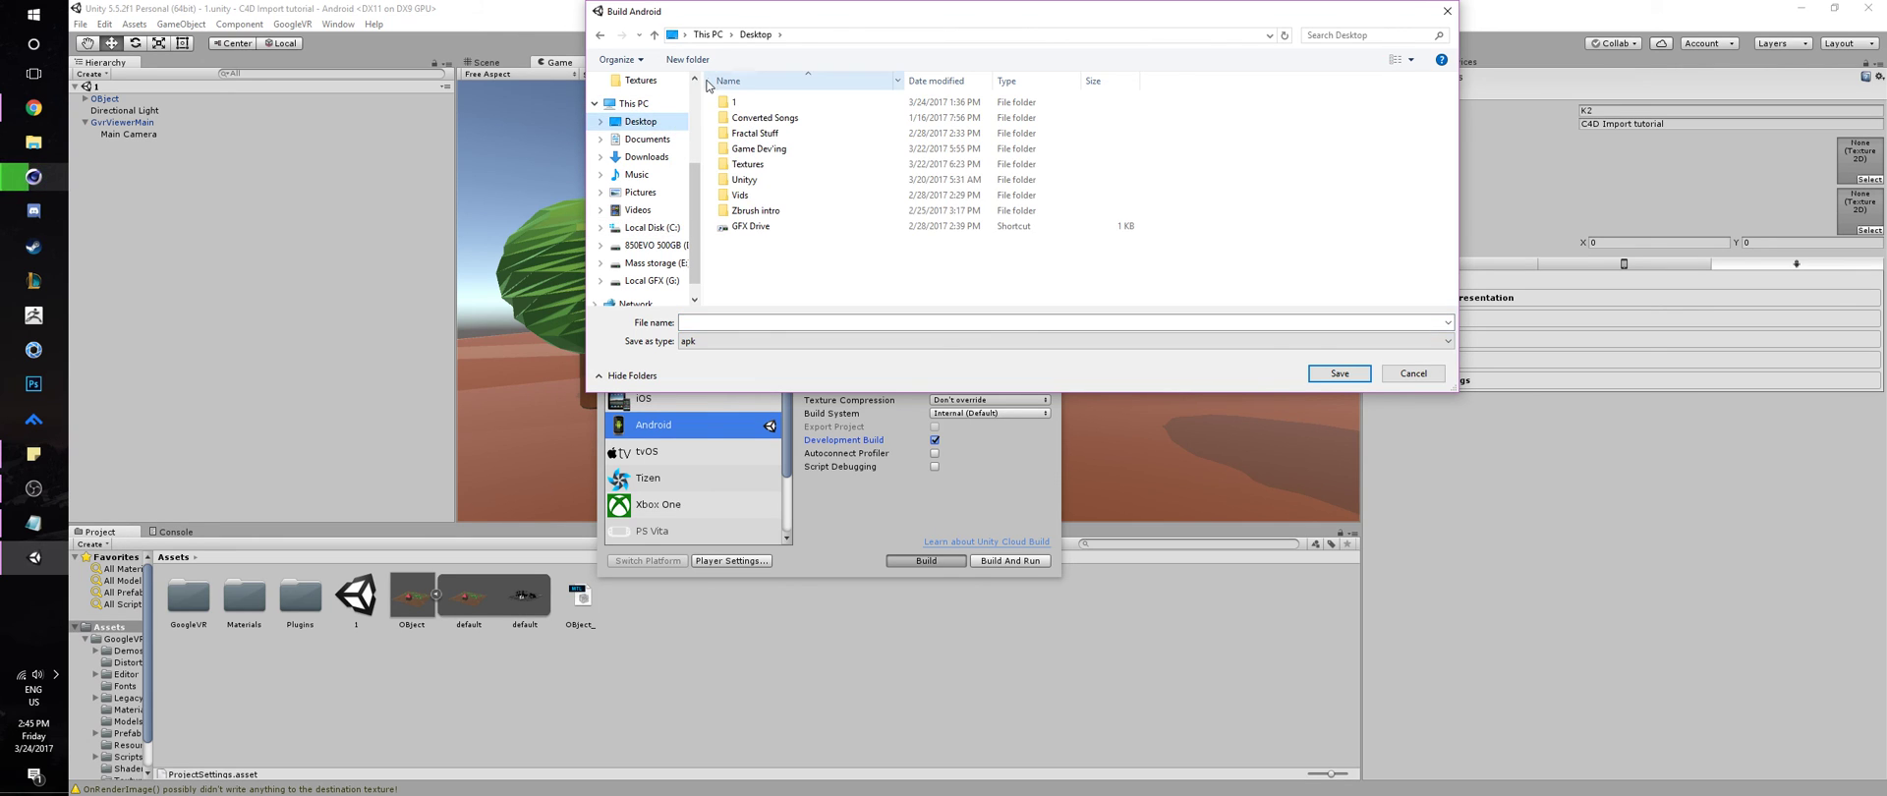
{"action": "double_click", "coordinate": [735, 102]}
{"action": "left_click", "coordinate": [731, 325]}
{"action": "type", "text": "3"}
{"action": "left_click", "coordinate": [1339, 373]}
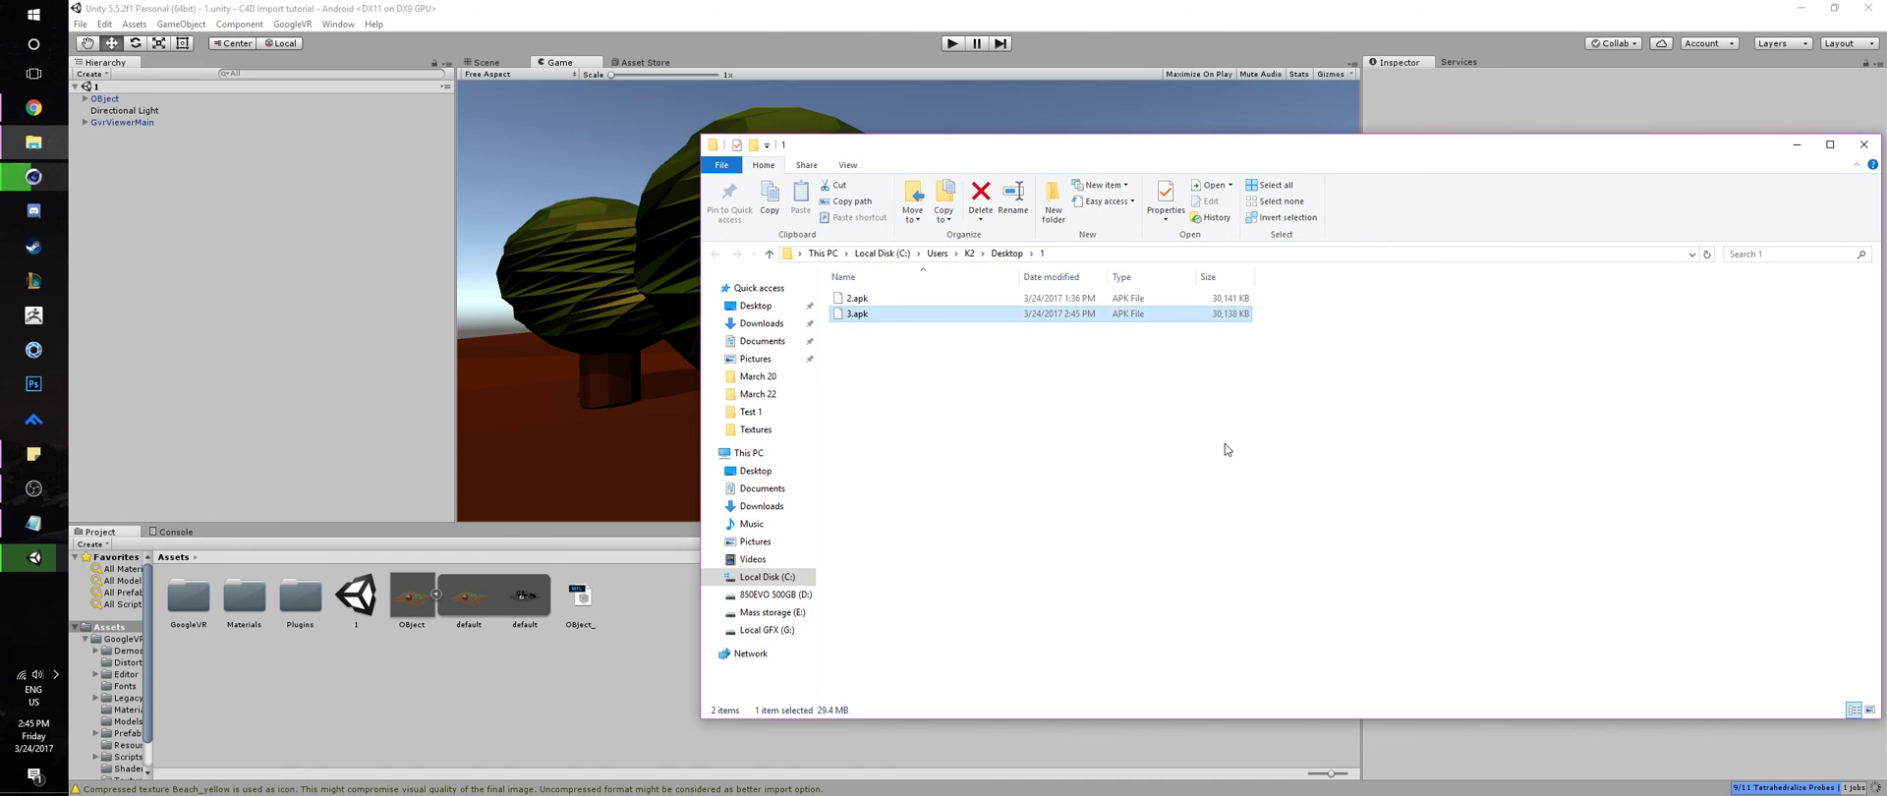
{"action": "left_click", "coordinate": [878, 378]}
{"action": "left_click", "coordinate": [941, 315]}
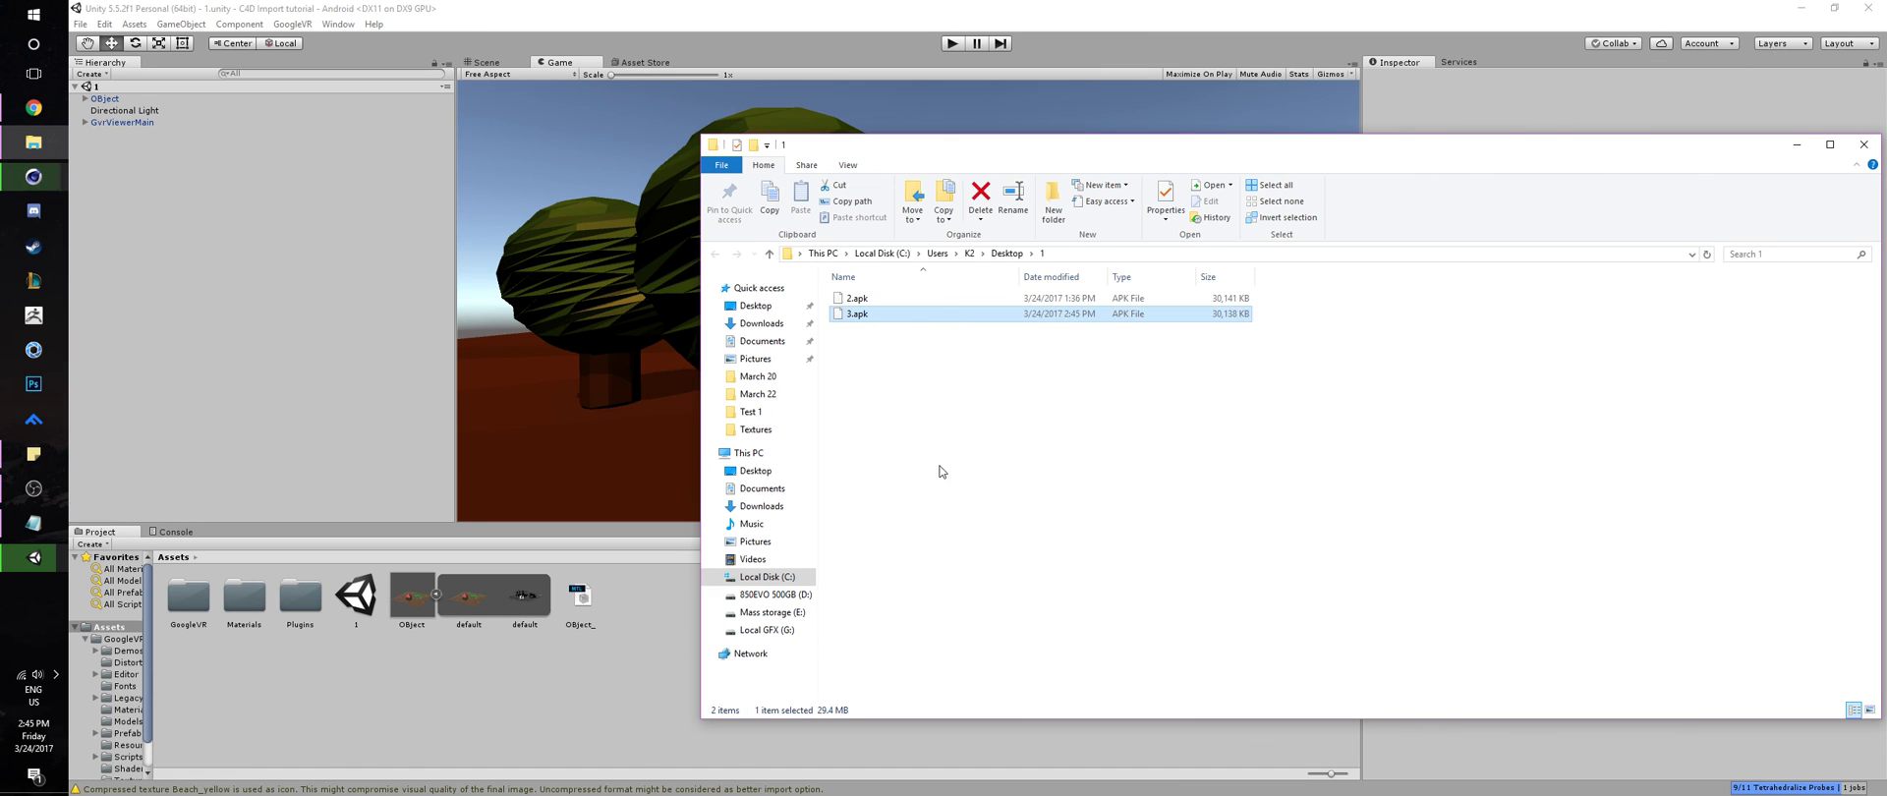
{"action": "left_click", "coordinate": [941, 469]}
{"action": "left_click", "coordinate": [876, 315]}
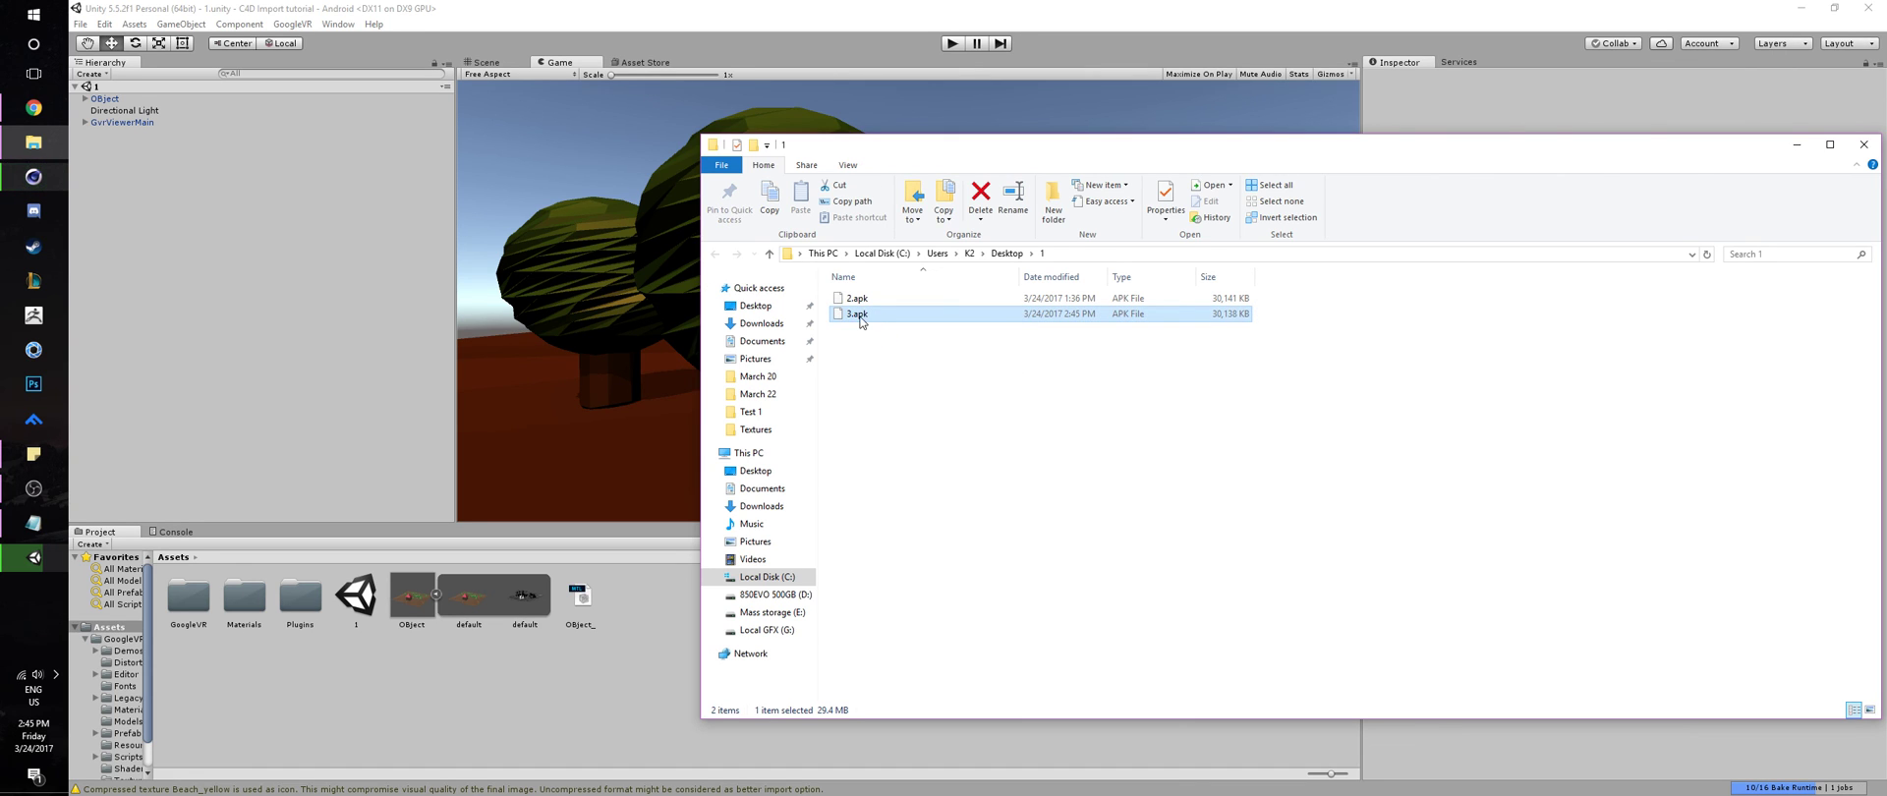